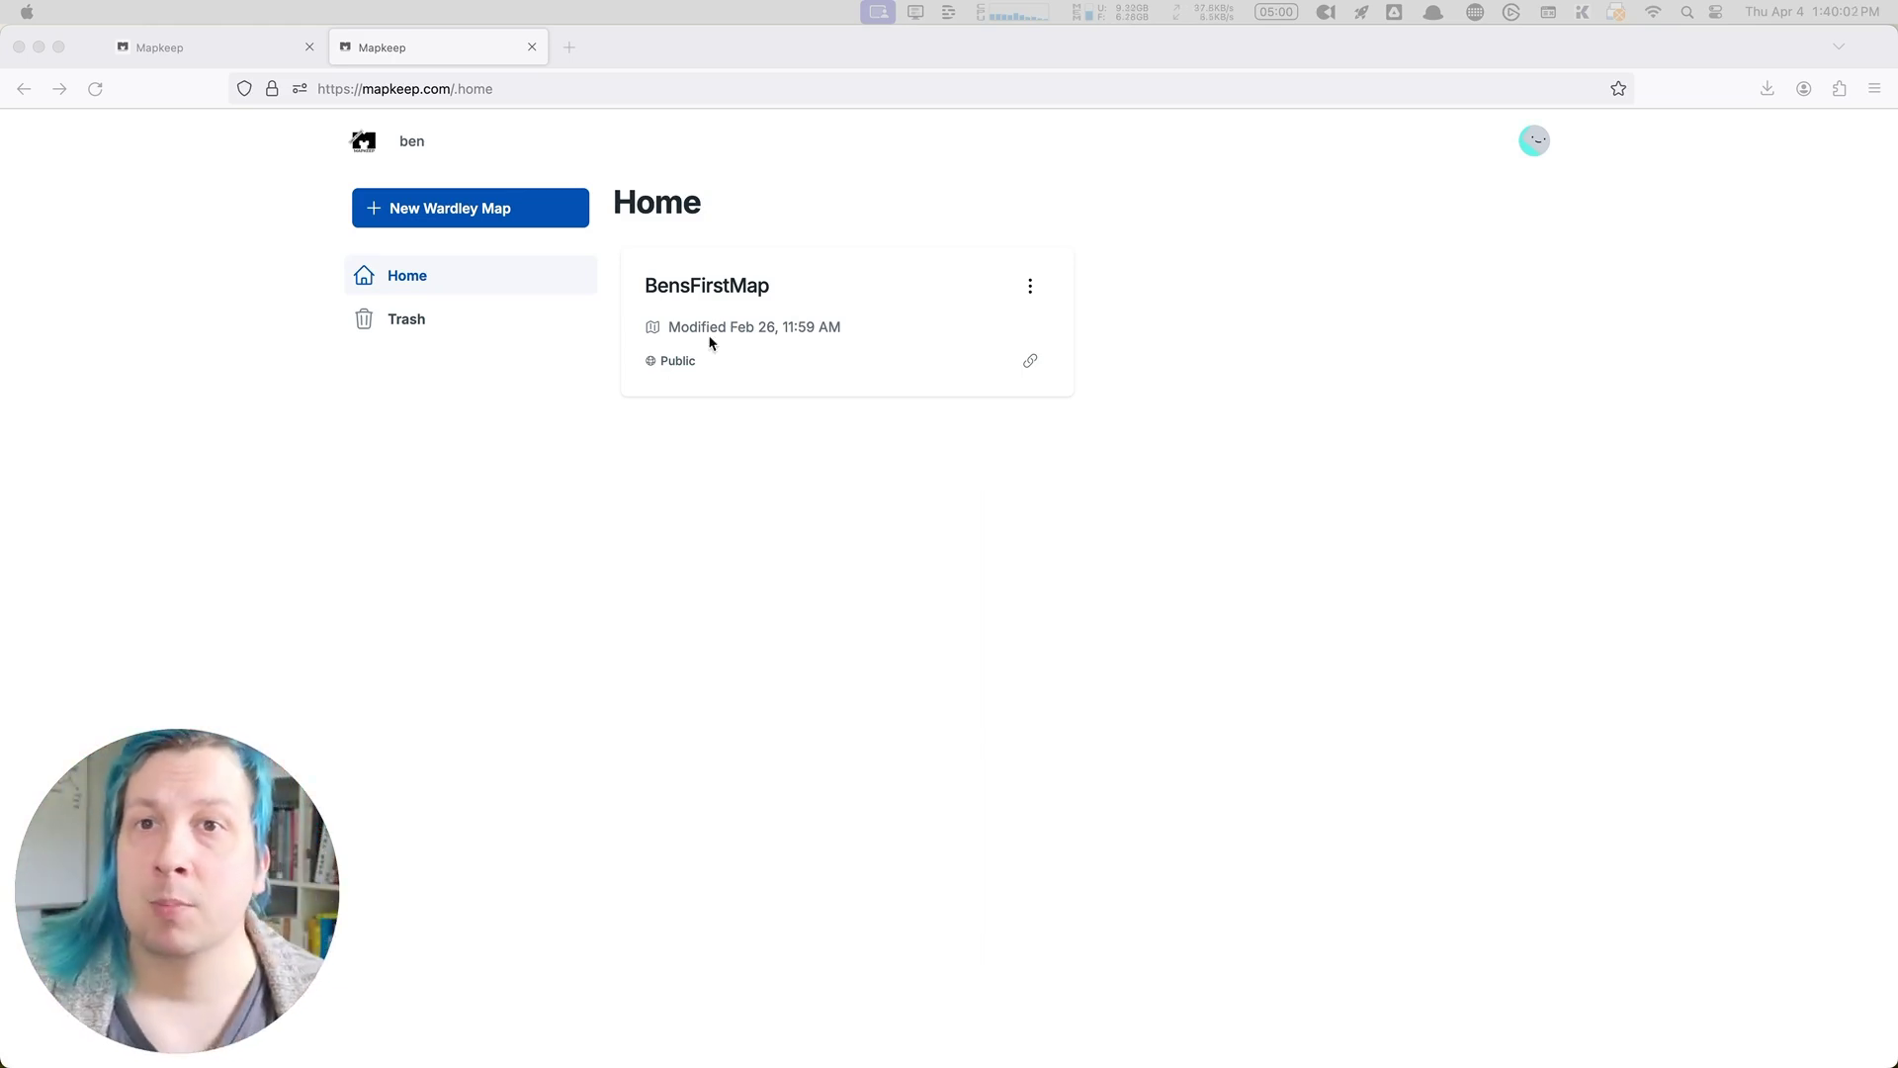
Step: Create a new Wardley map and add a user anchor named "Red" near the visible end of the Product column
click(460, 212)
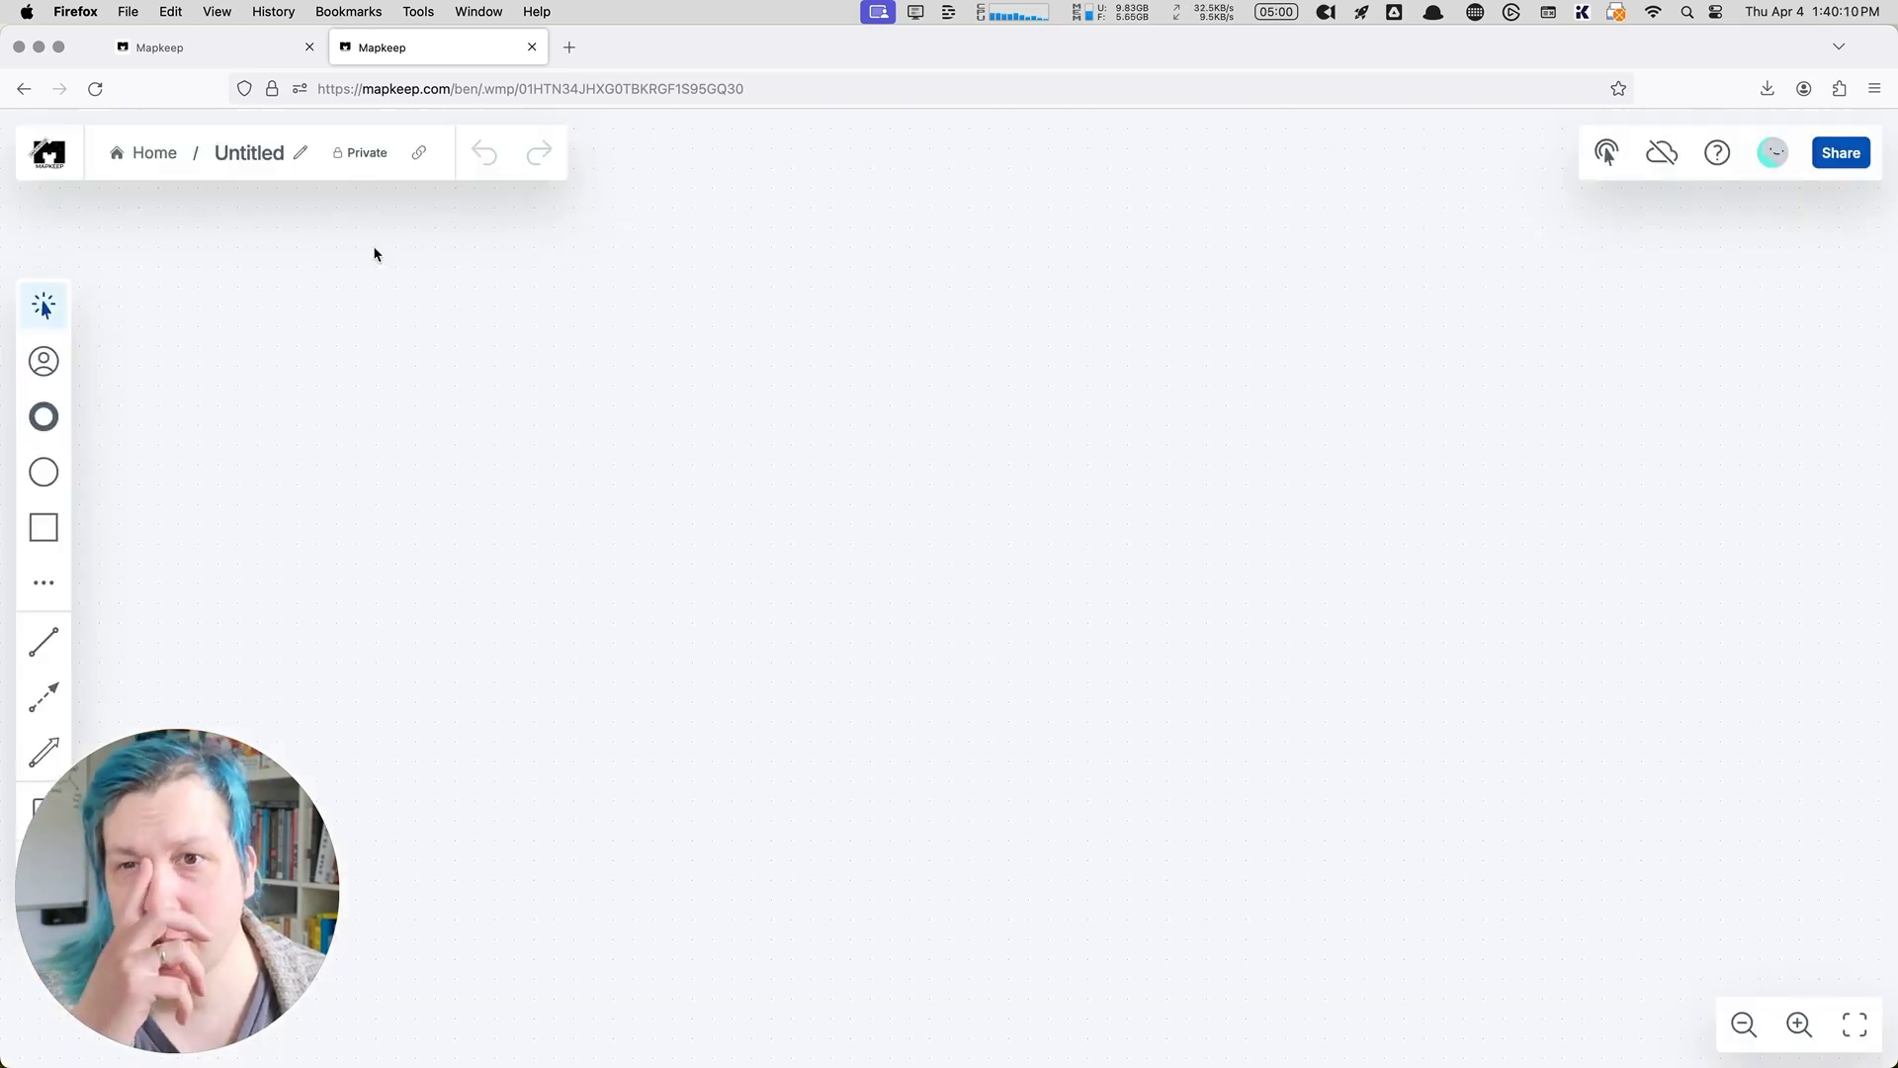
drag(158, 830, 1695, 822)
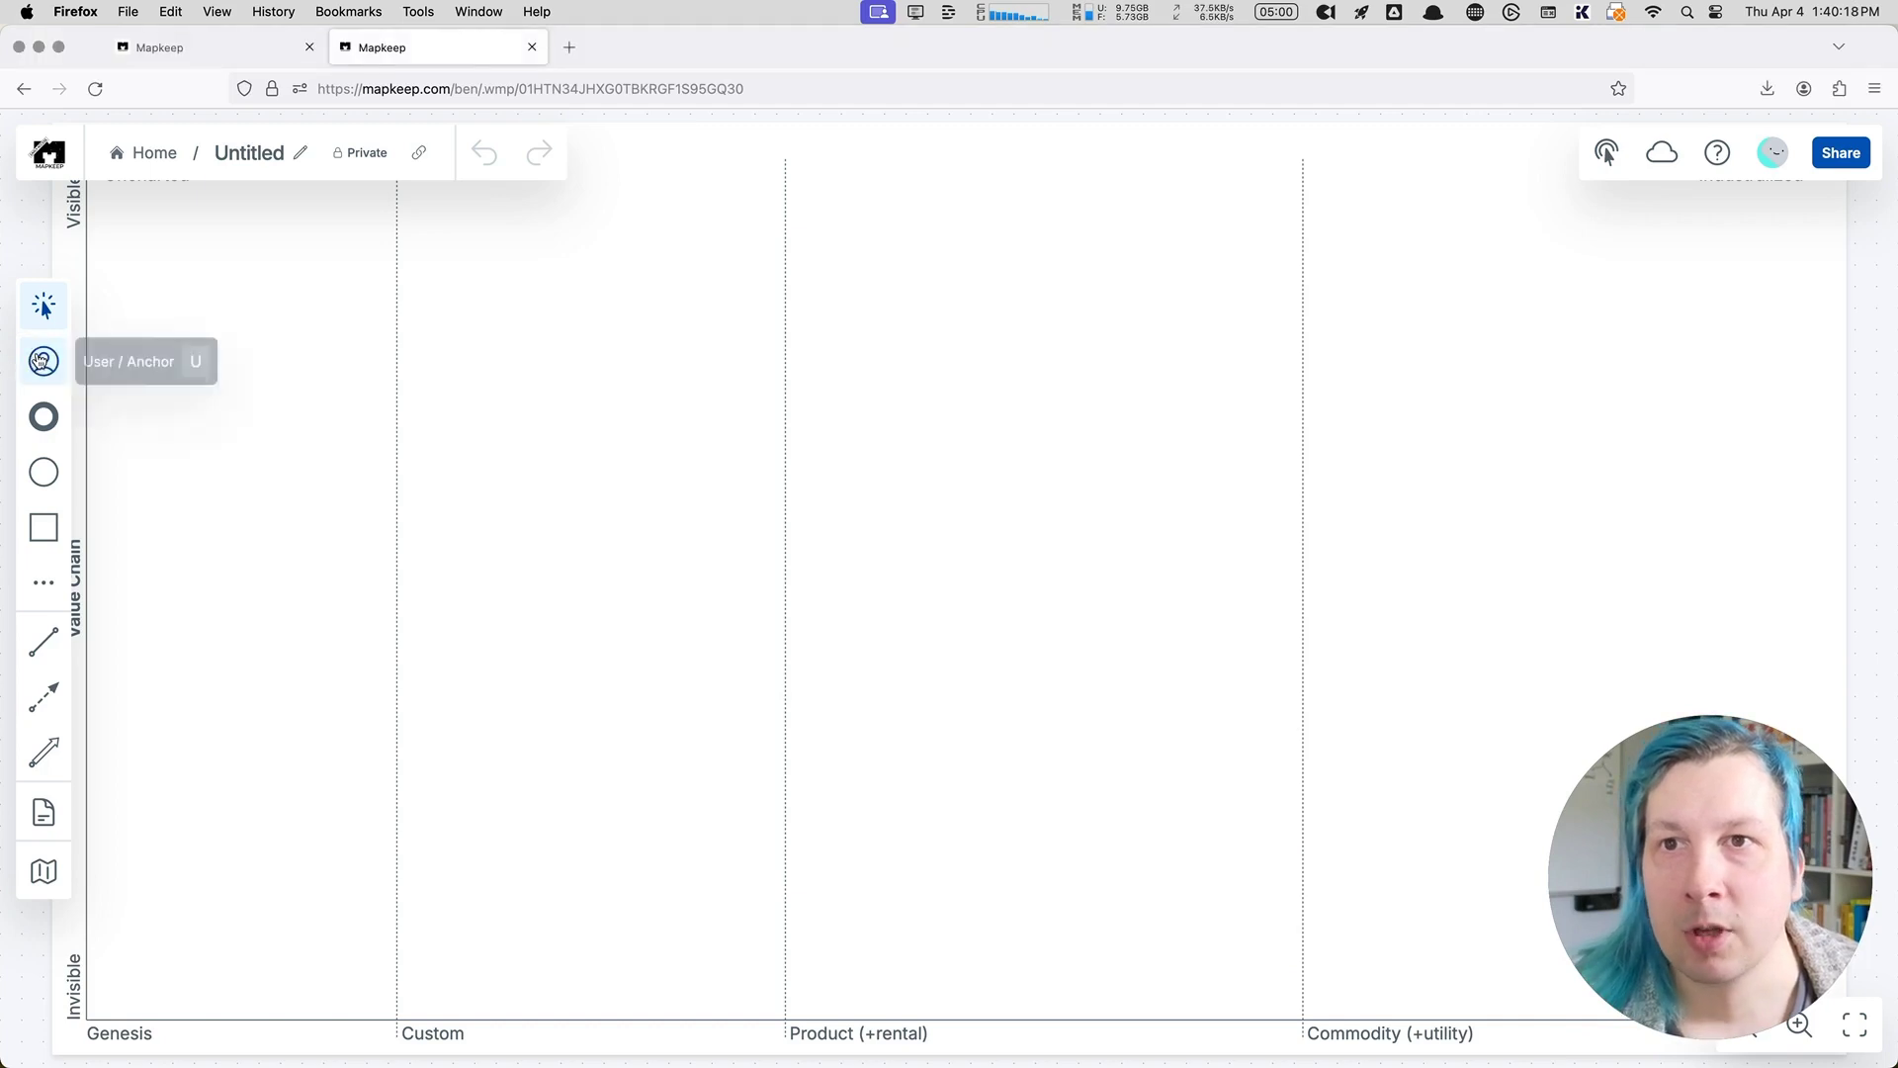
click(43, 361)
click(926, 259)
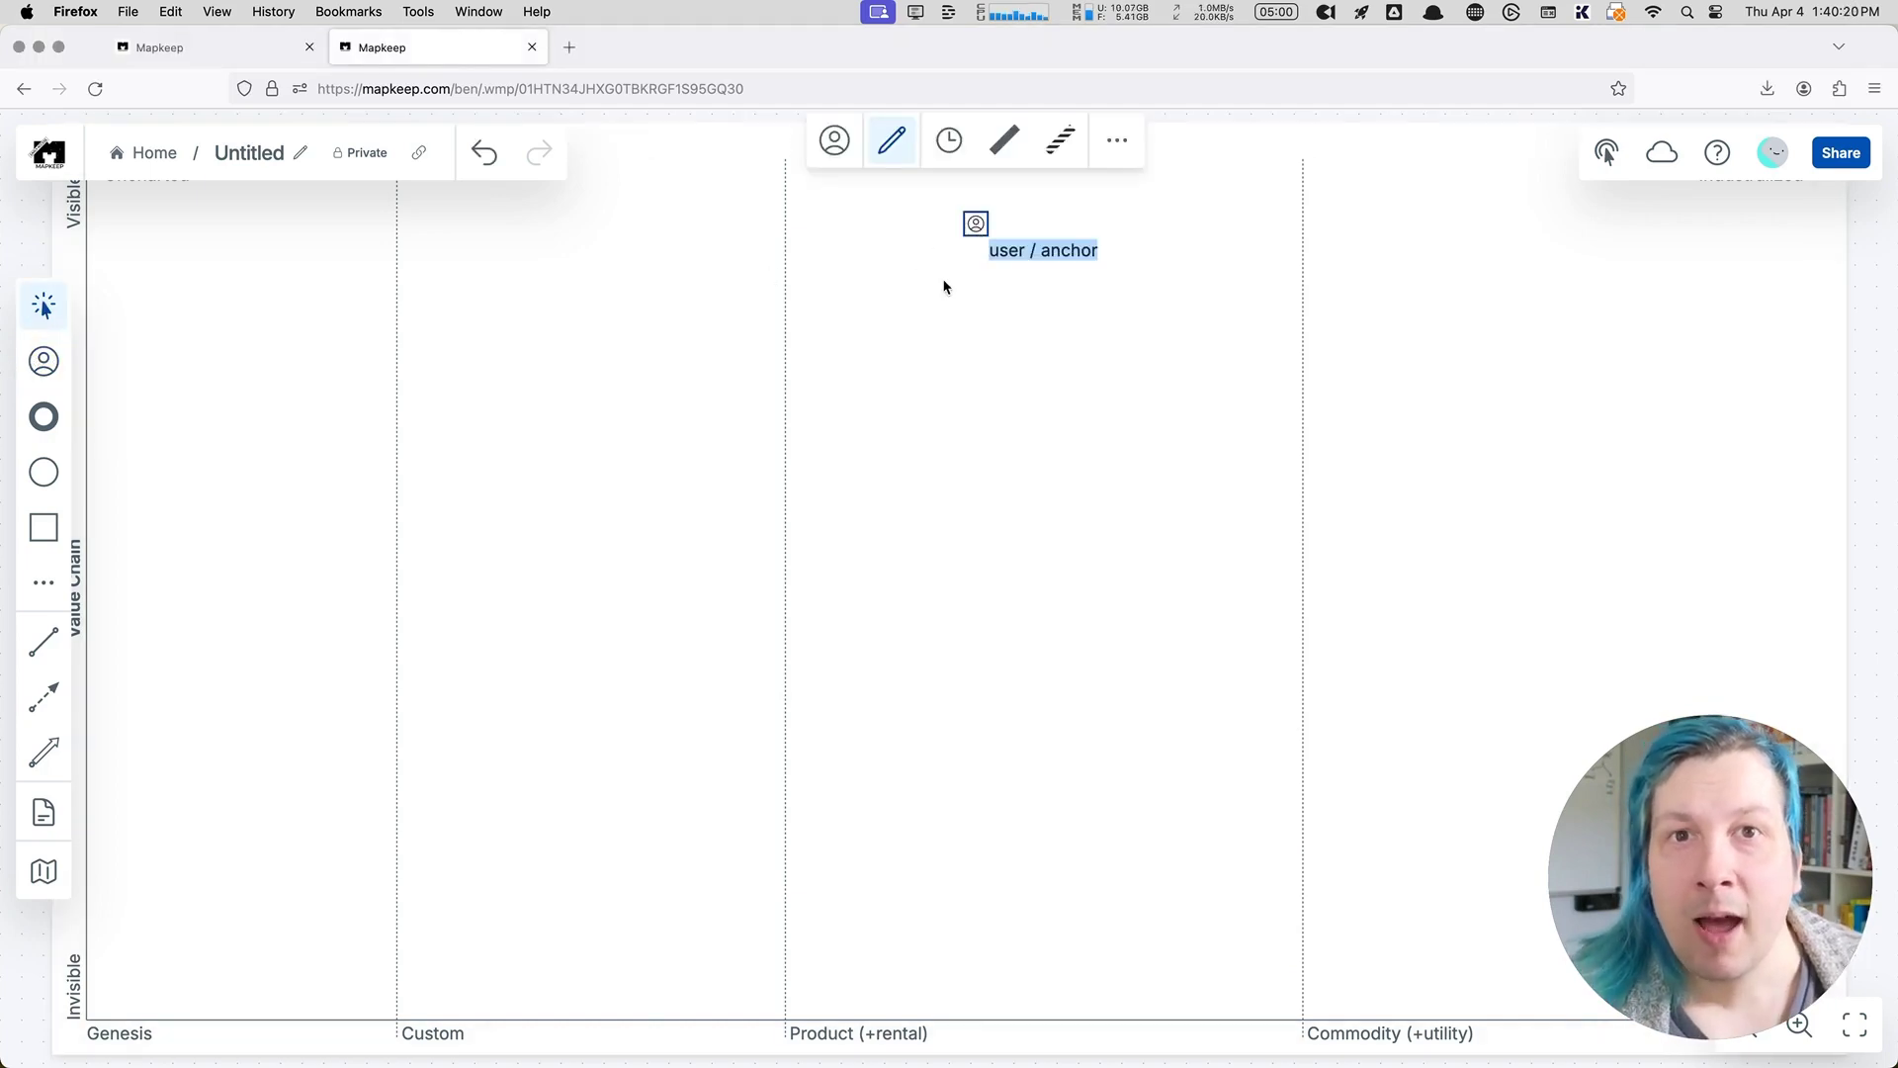
mouse_move(1019, 246)
mouse_down()
mouse_move(1078, 253)
mouse_move(998, 249)
mouse_up()
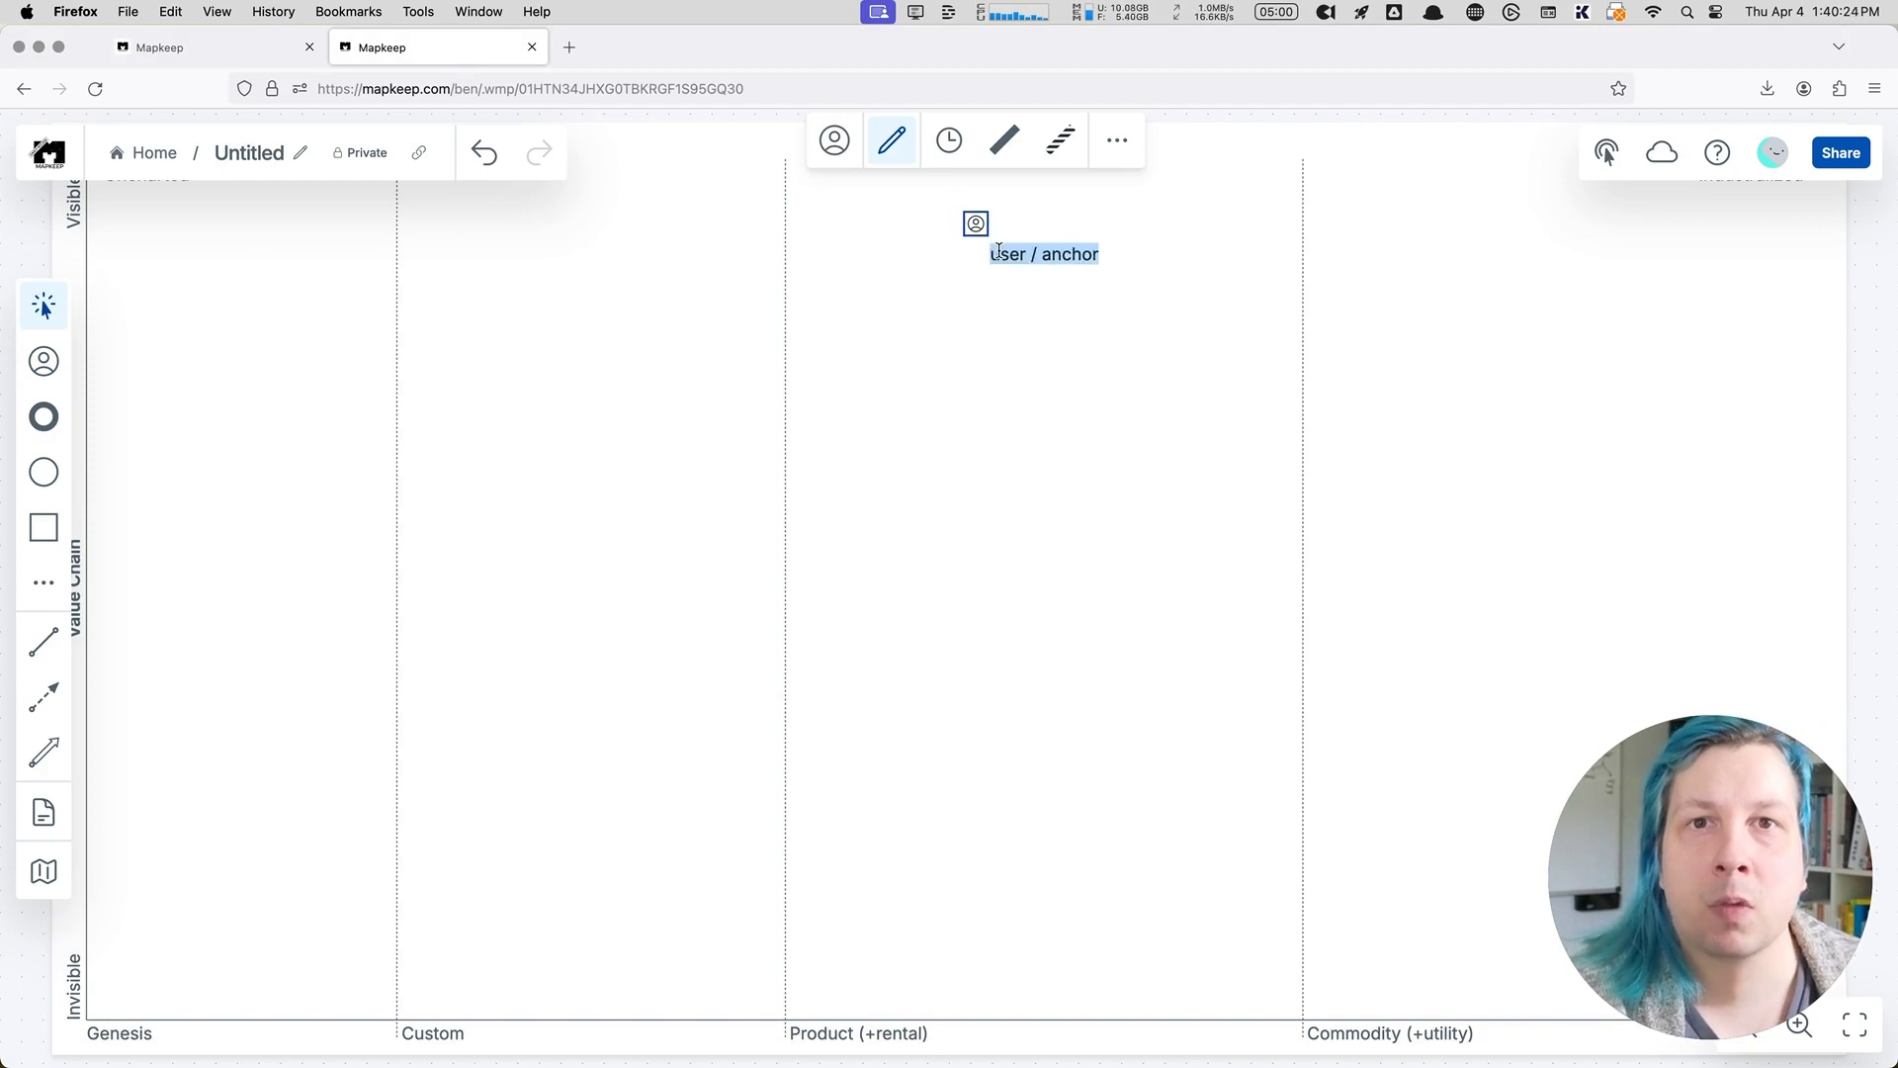
text(Red)
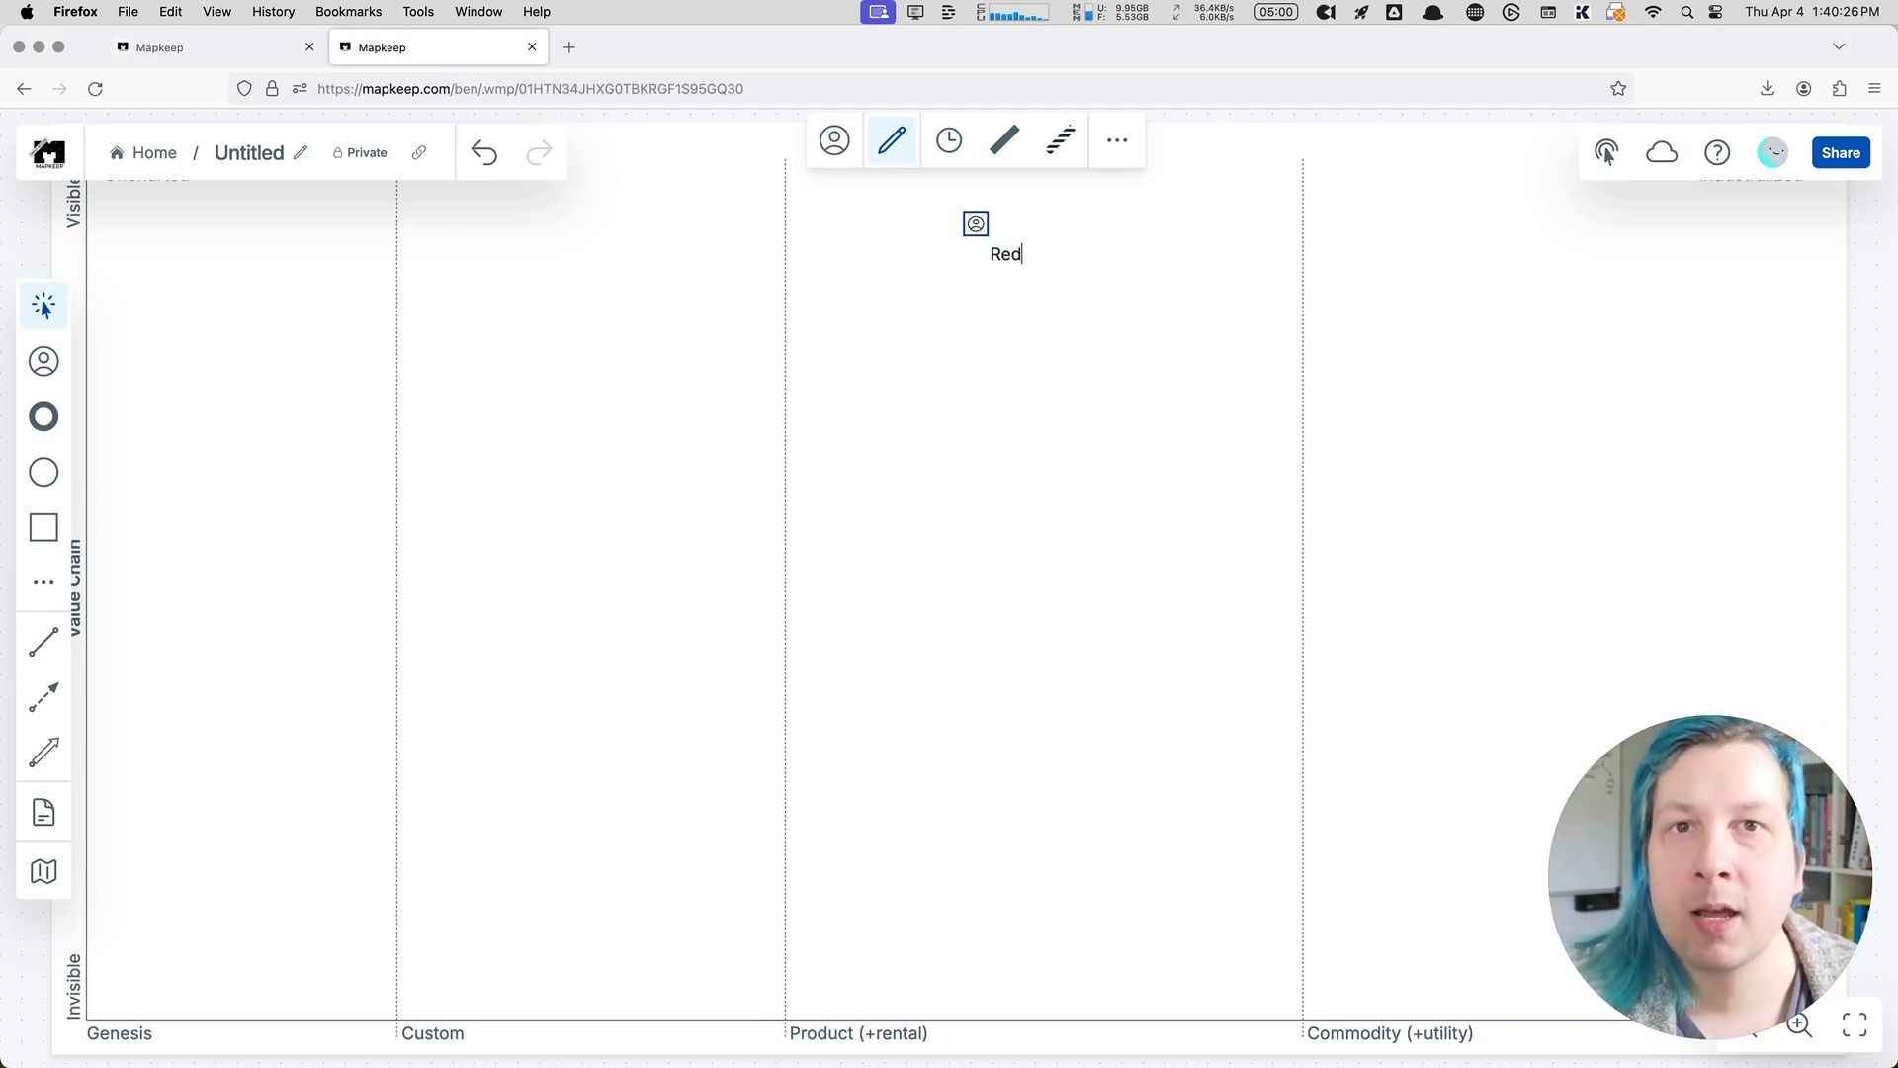
Step: Move the Red user anchor to the Custom–Product boundary and try to duplicate it
drag(977, 227, 795, 182)
key(super+d)
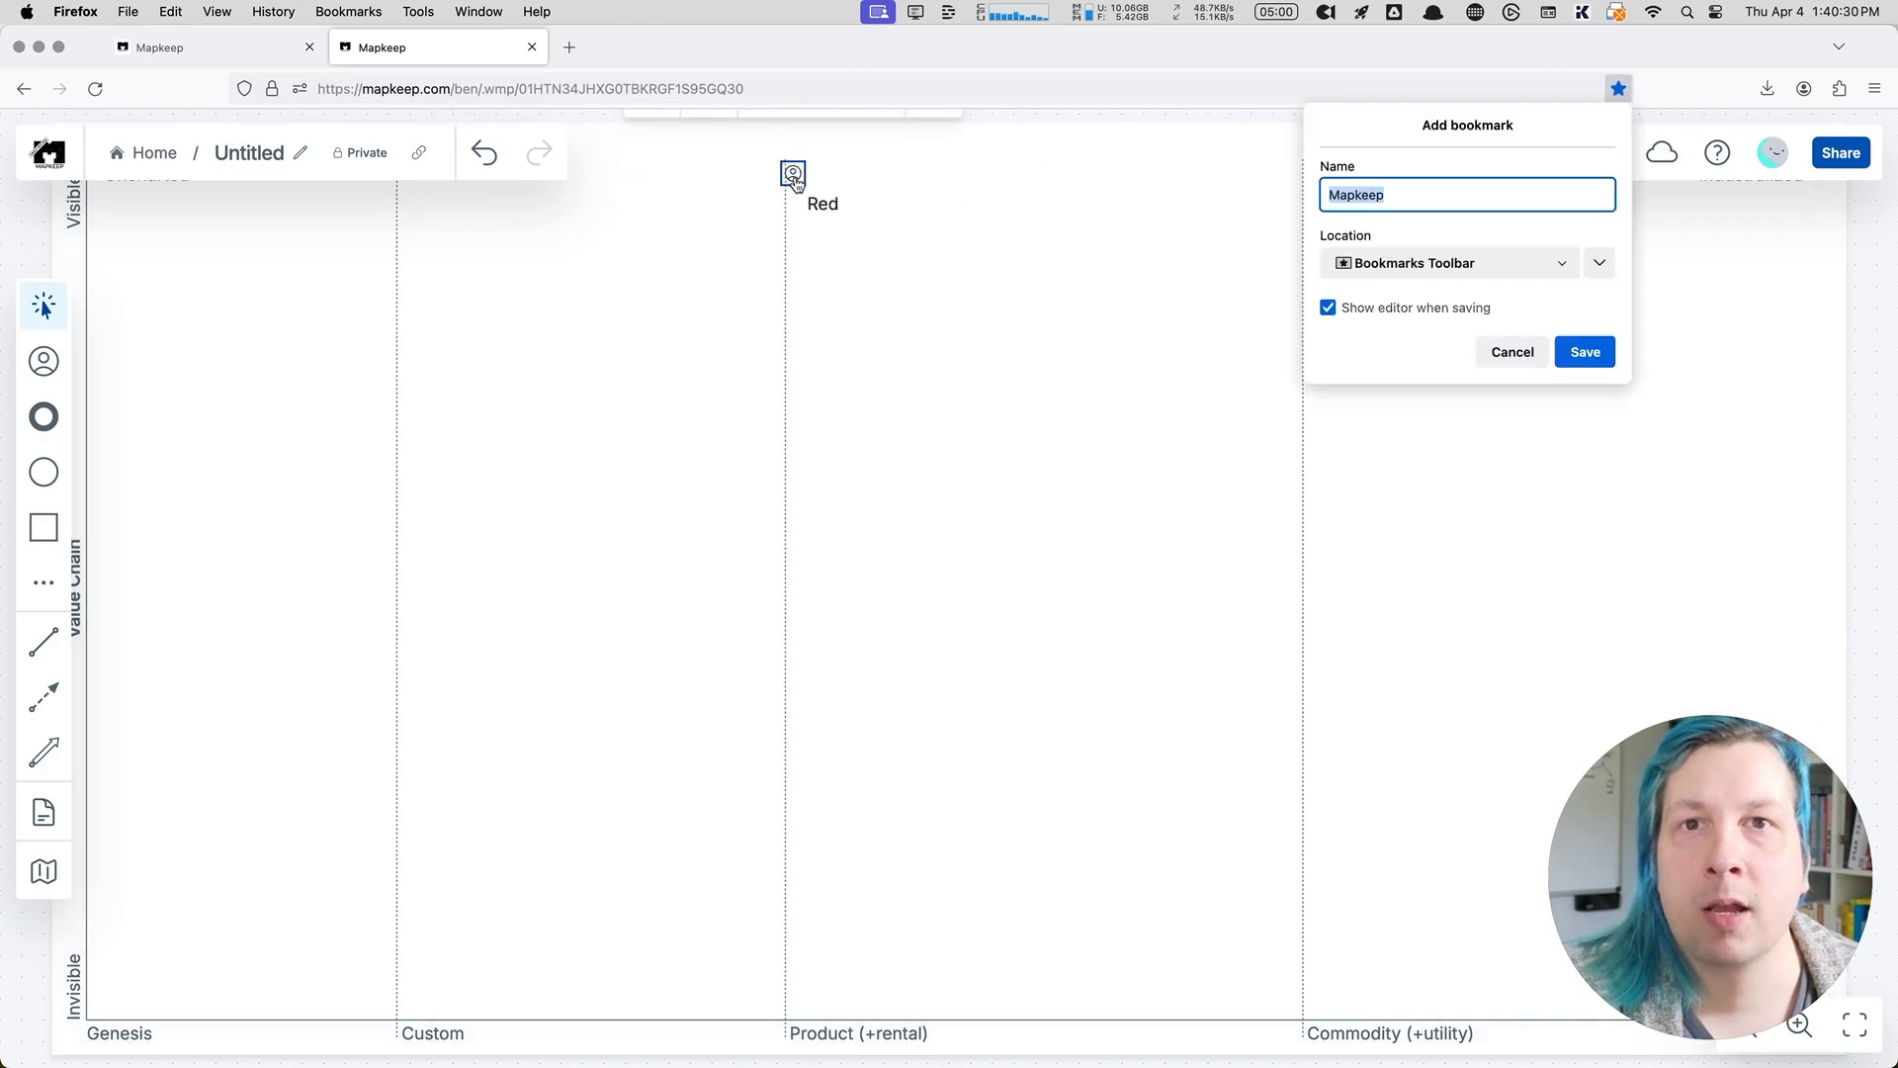
click(1522, 355)
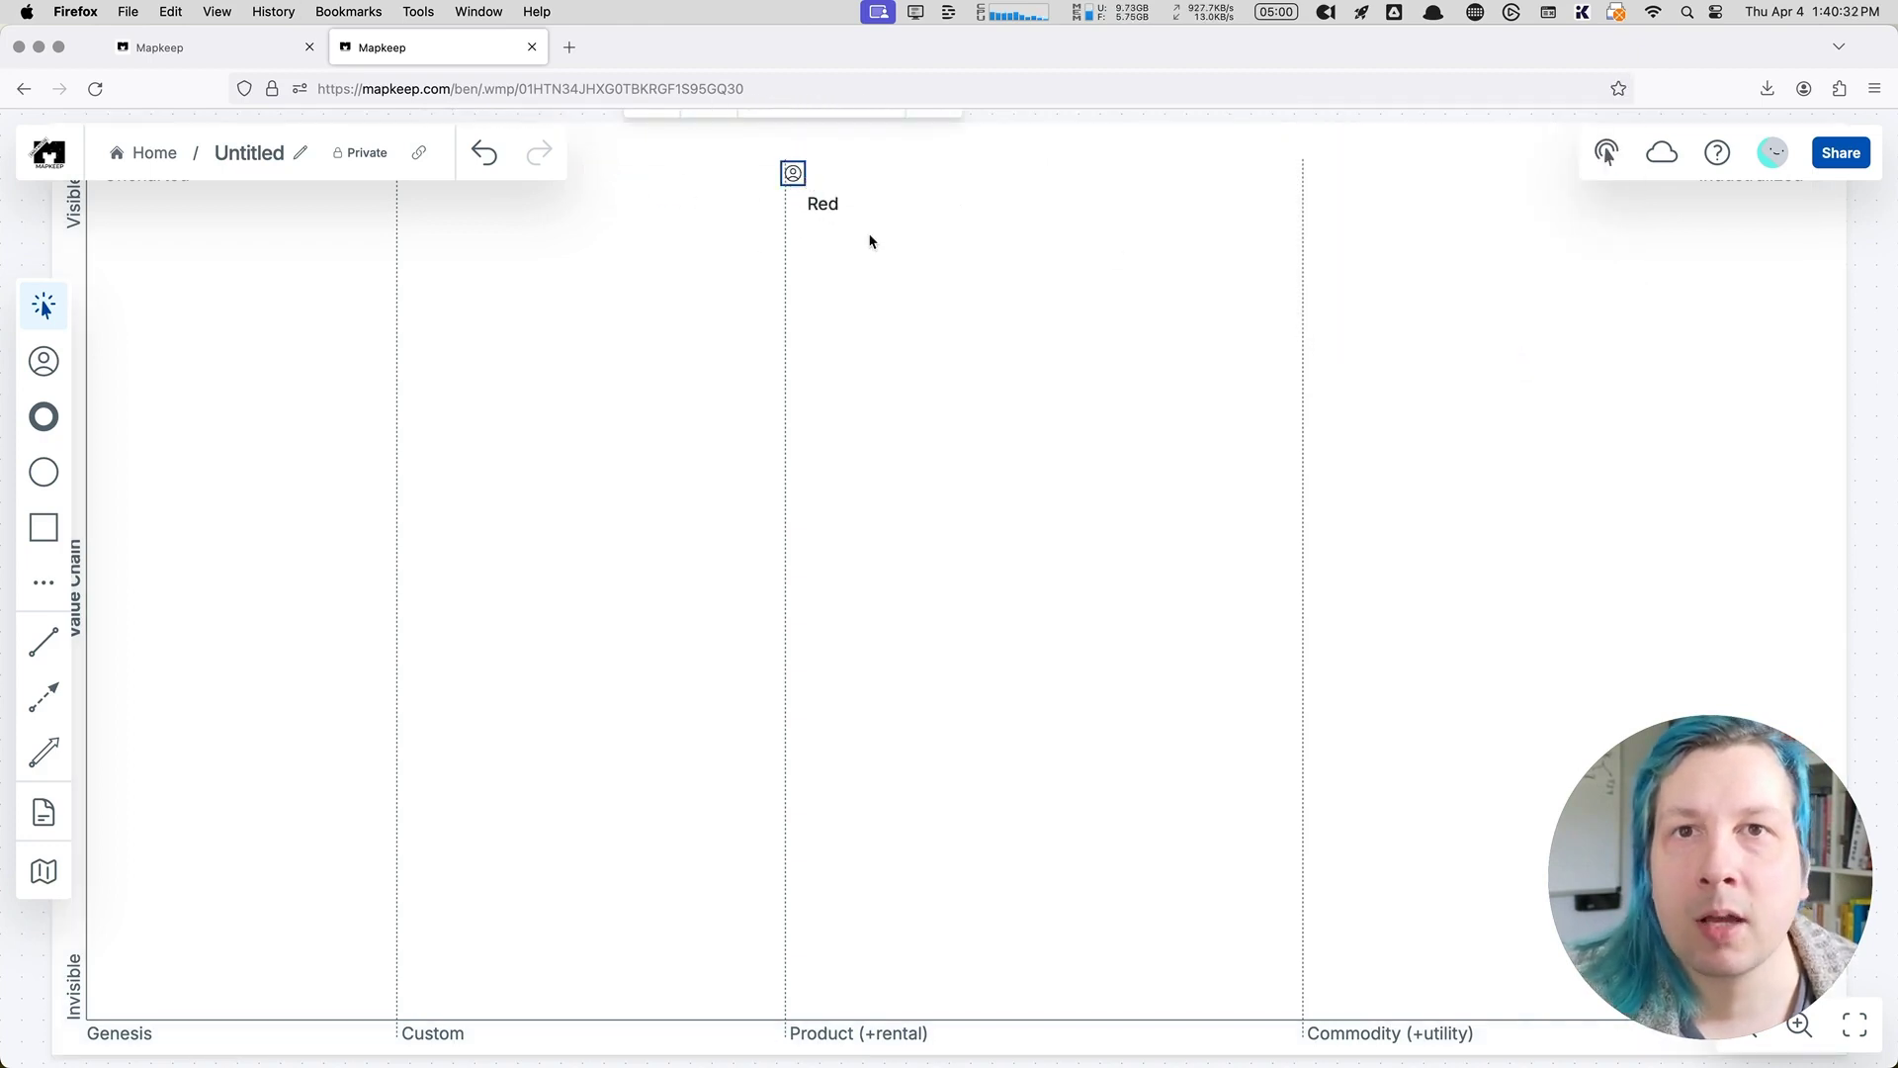
right_click(805, 176)
key(Escape)
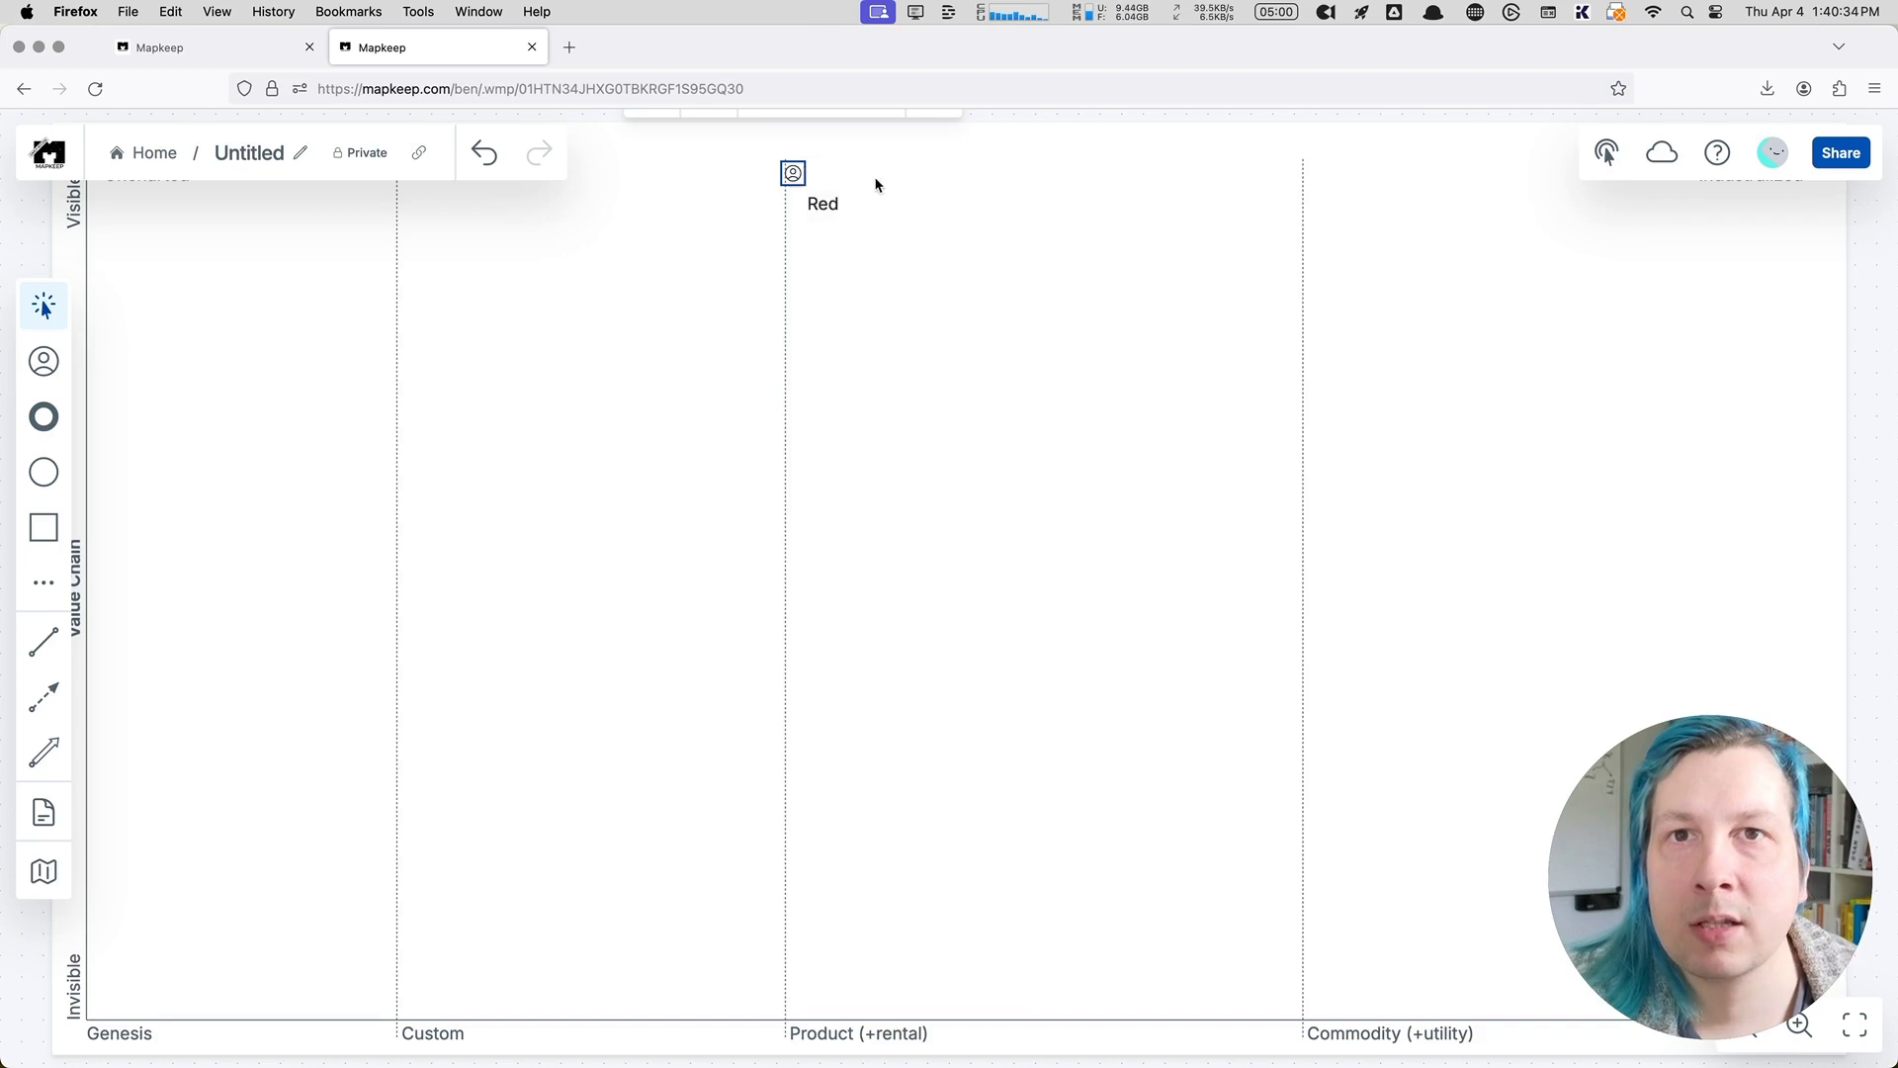
drag(797, 187, 804, 229)
click(942, 146)
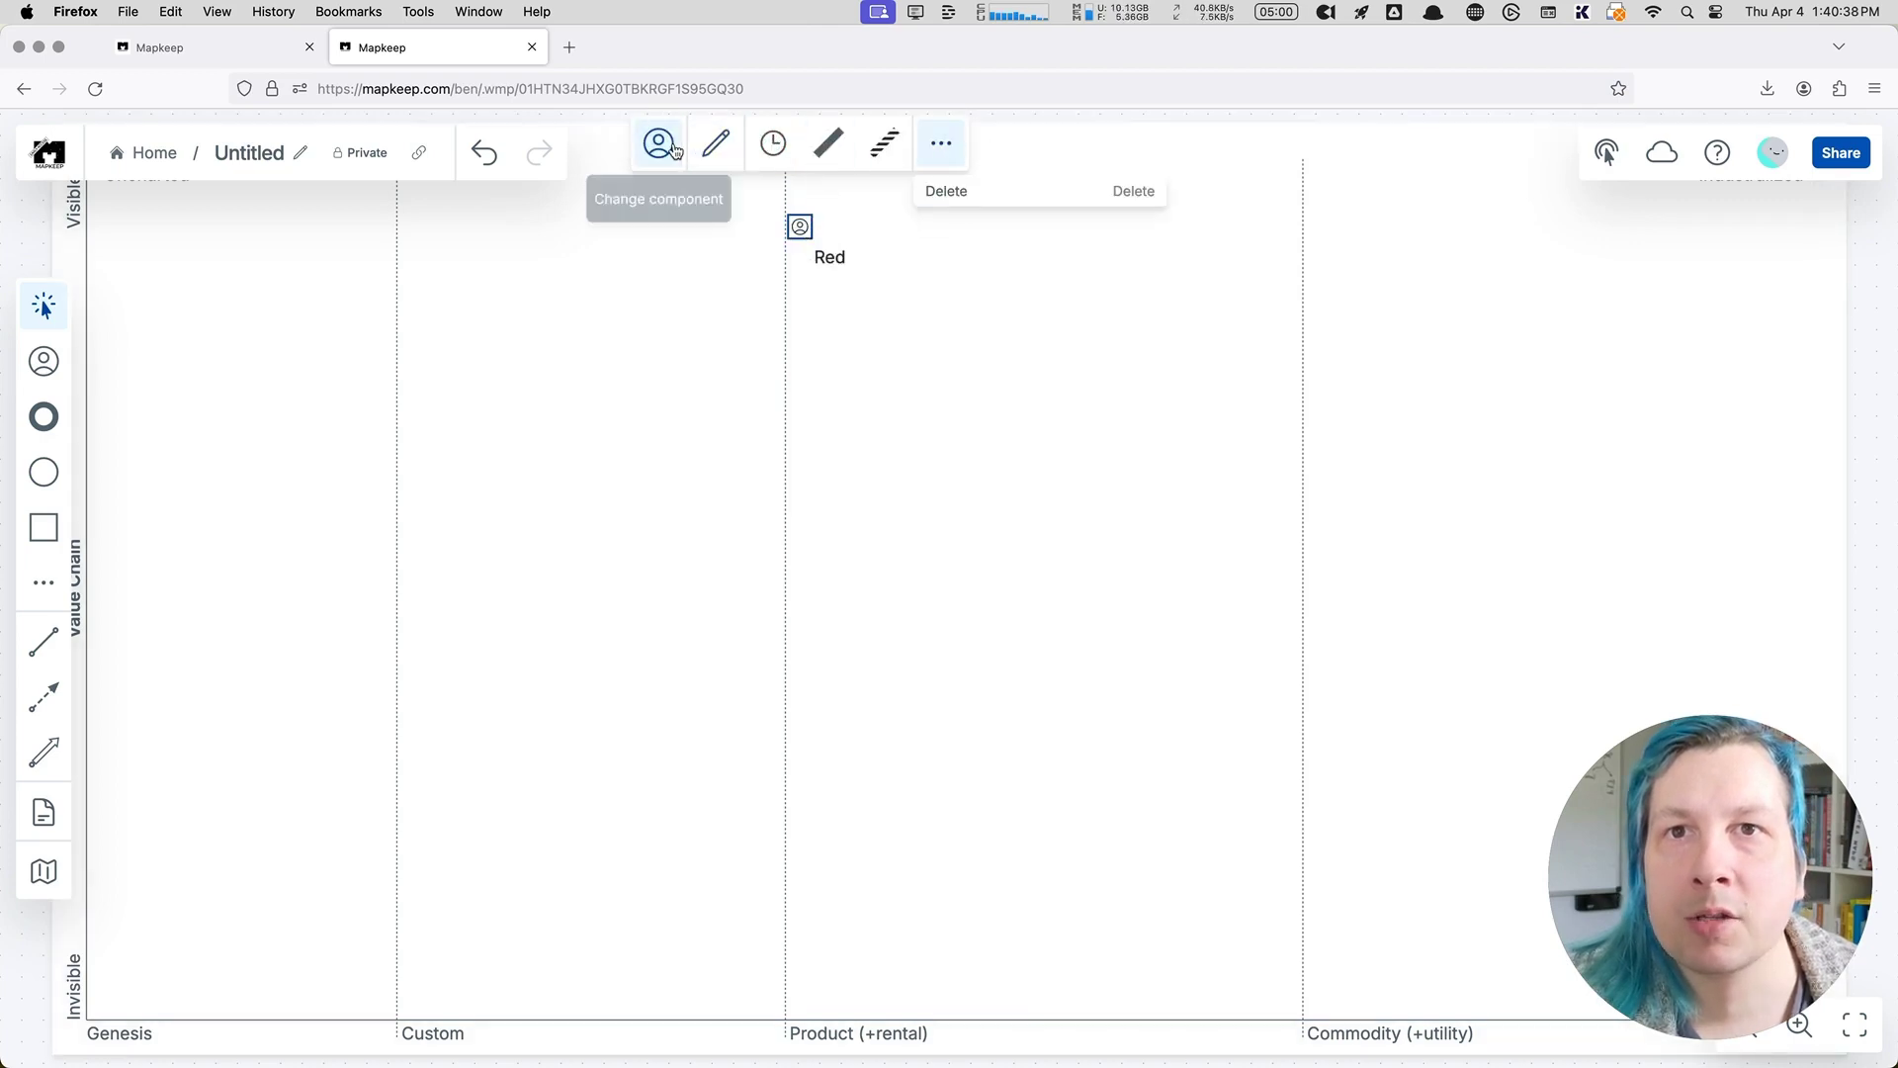
Step: Add two more user anchors named "Yellow" and "Green" beside Red in the Product column
click(44, 361)
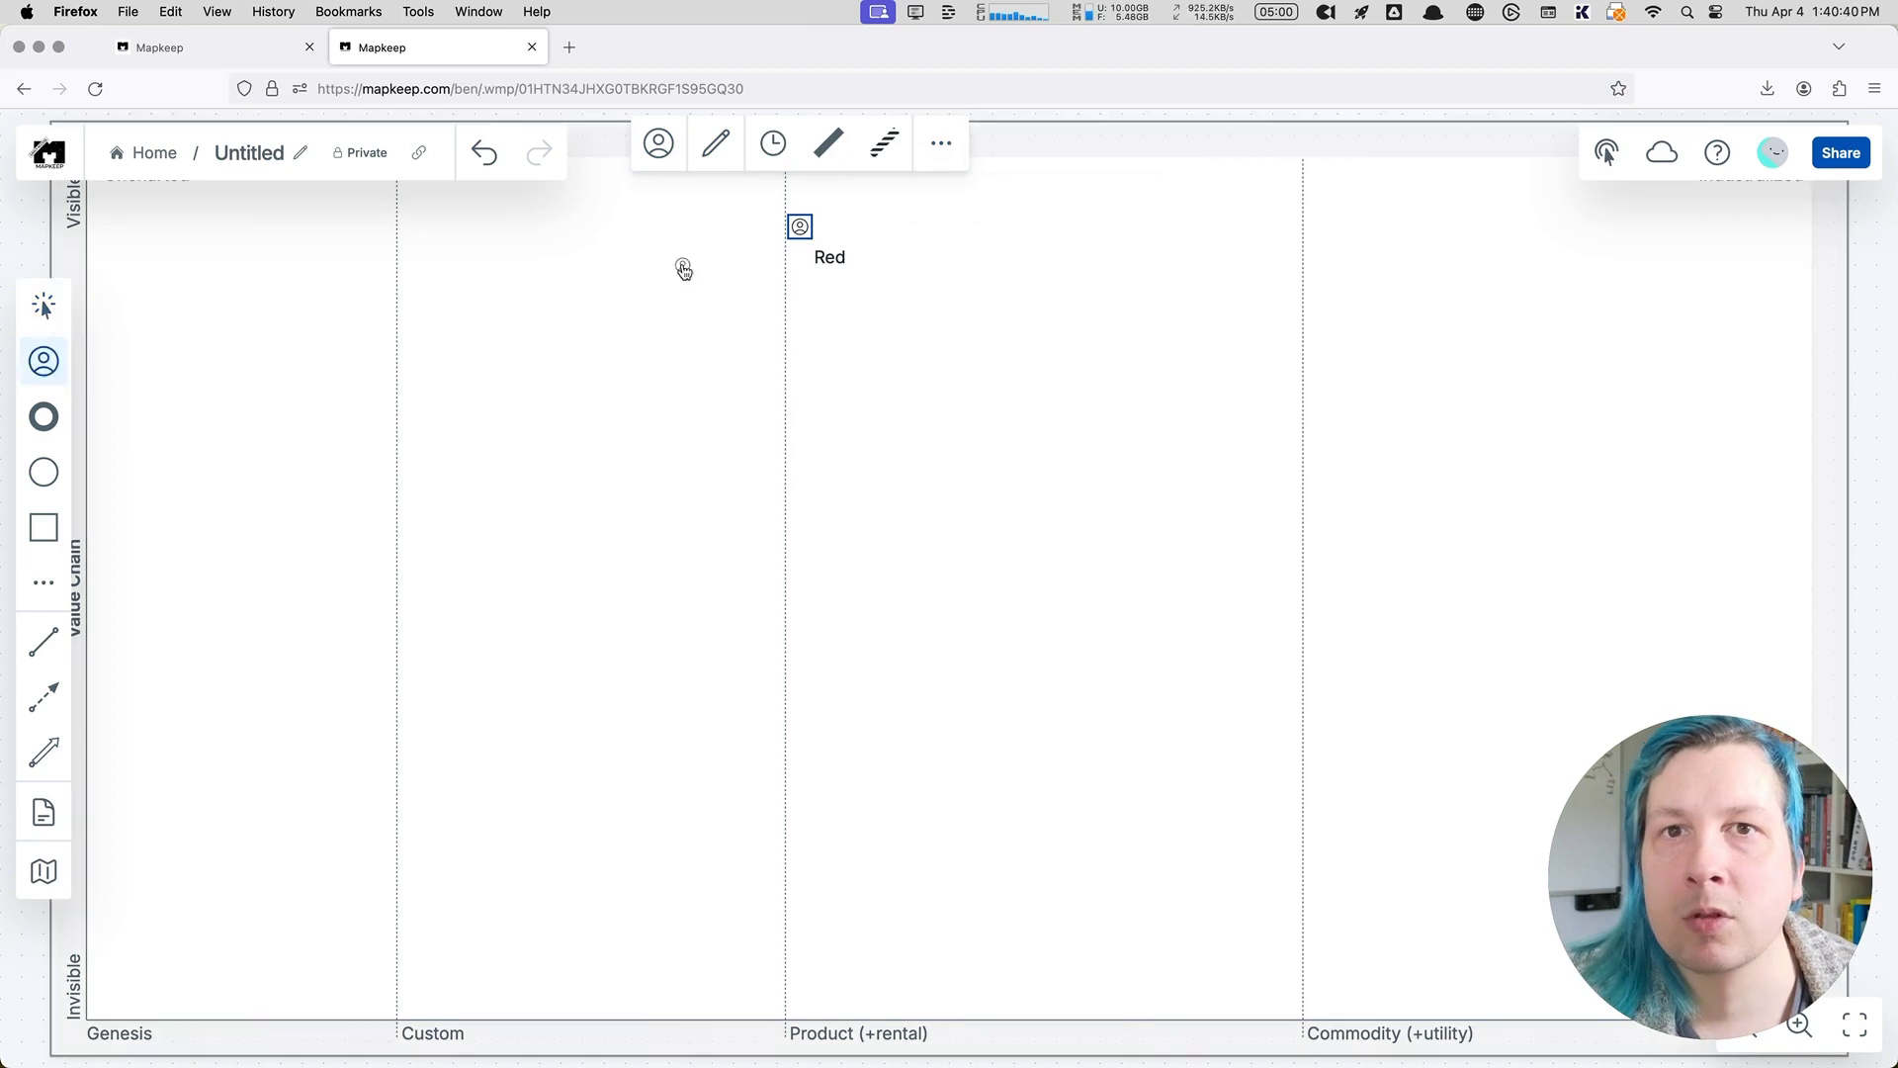
click(964, 243)
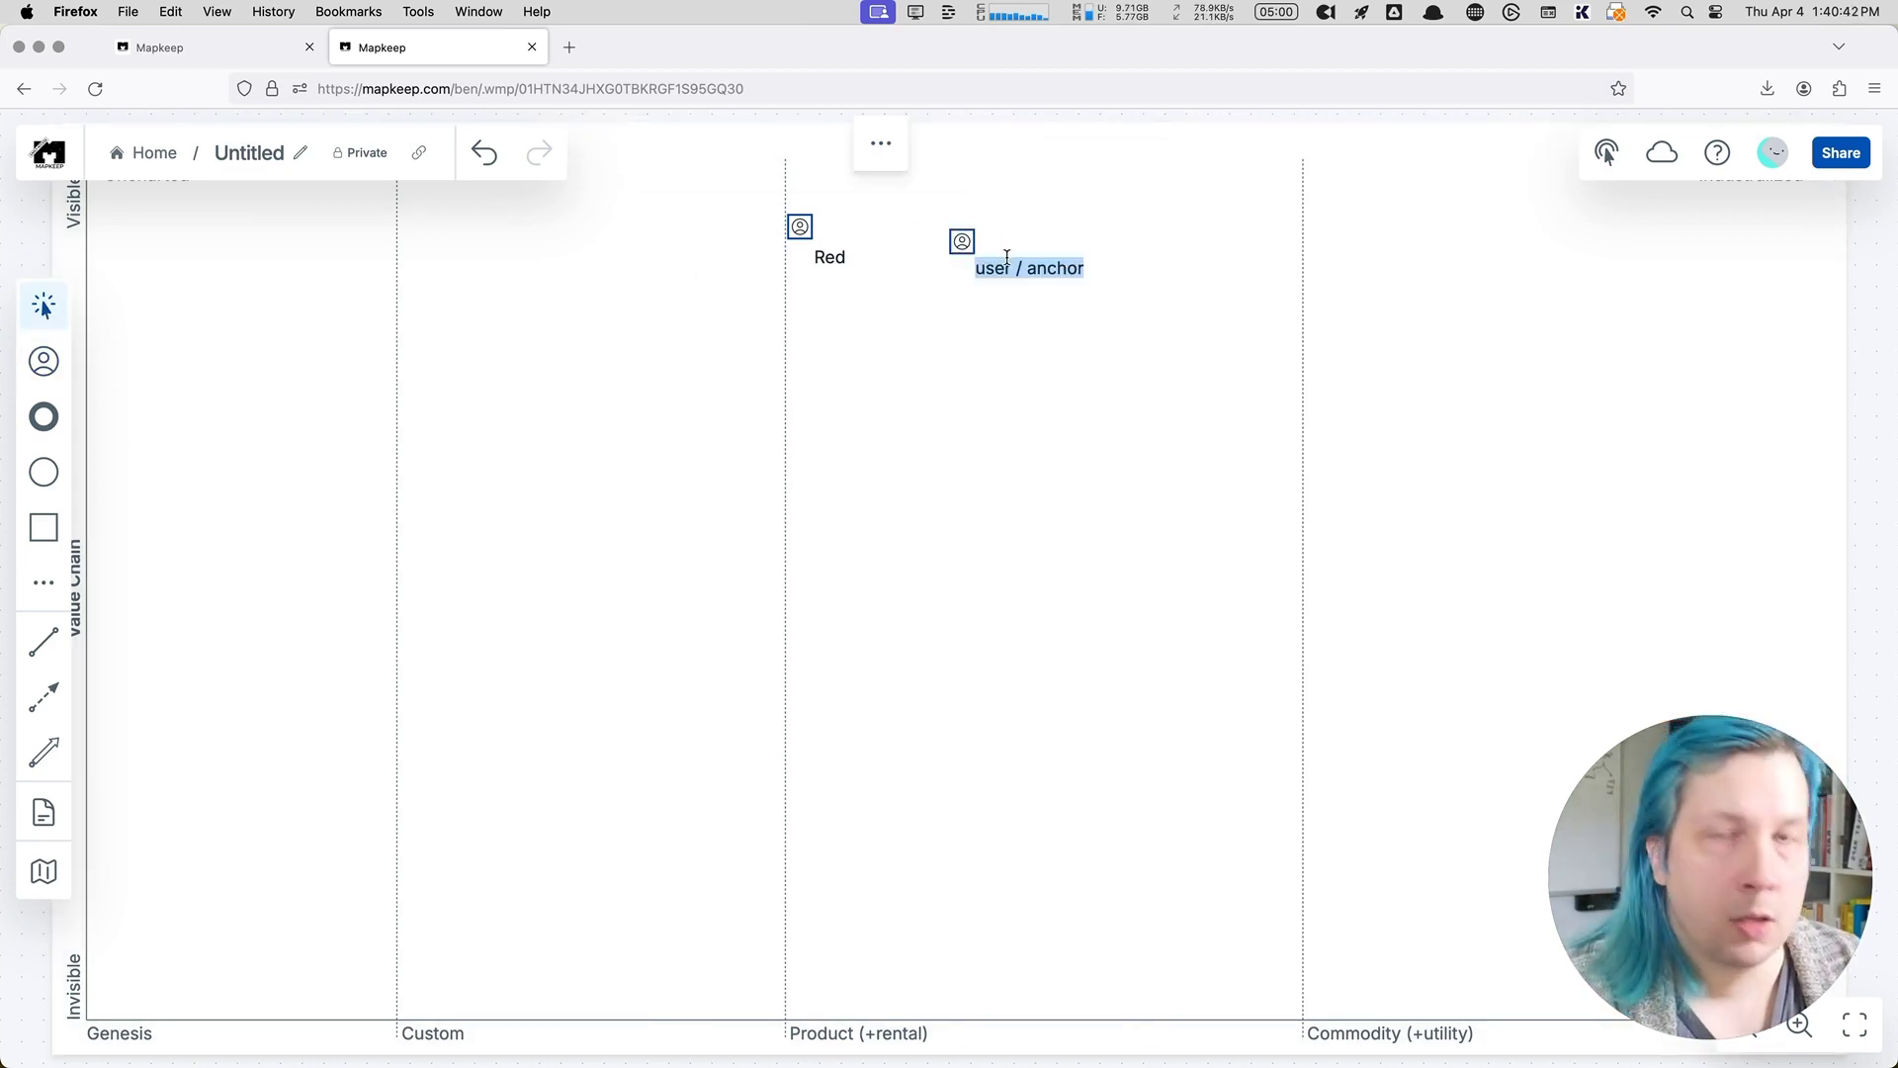
text(Yellow)
click(44, 360)
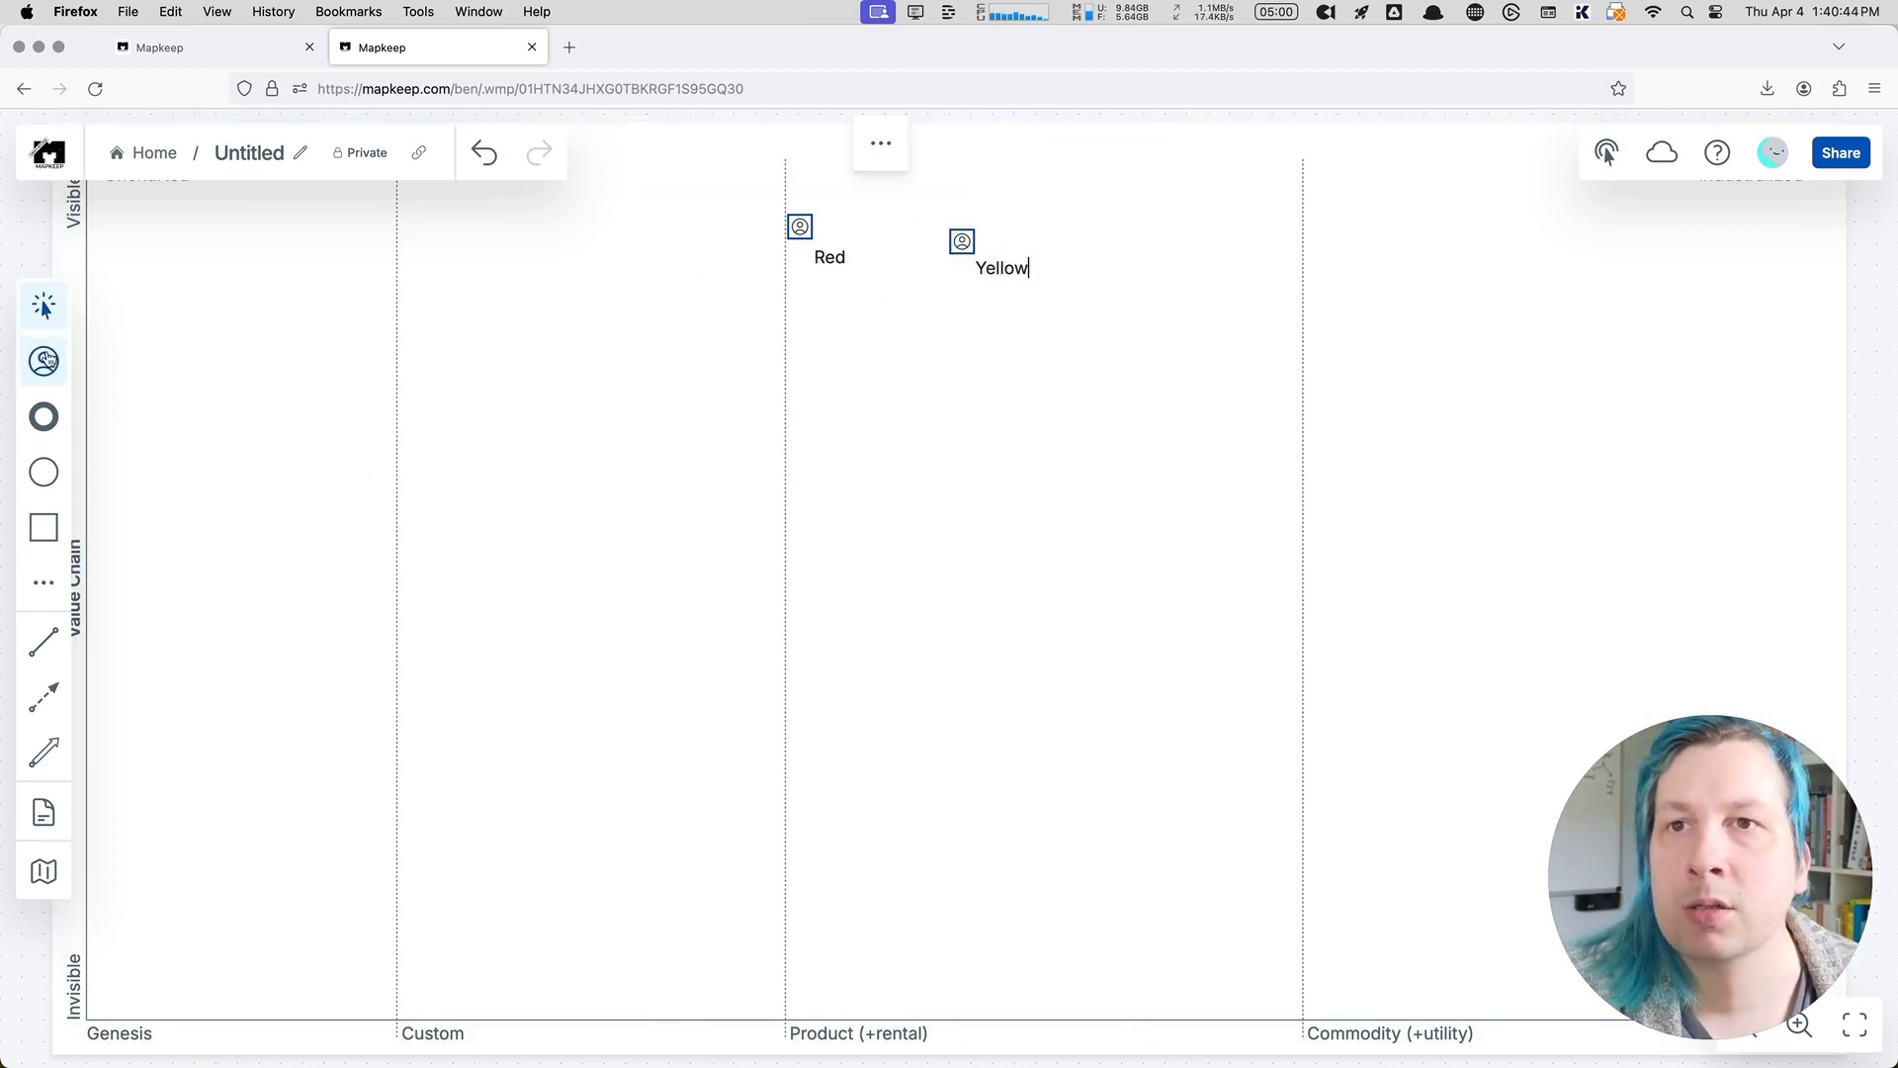
click(1105, 242)
double_click(1147, 252)
text(Green)
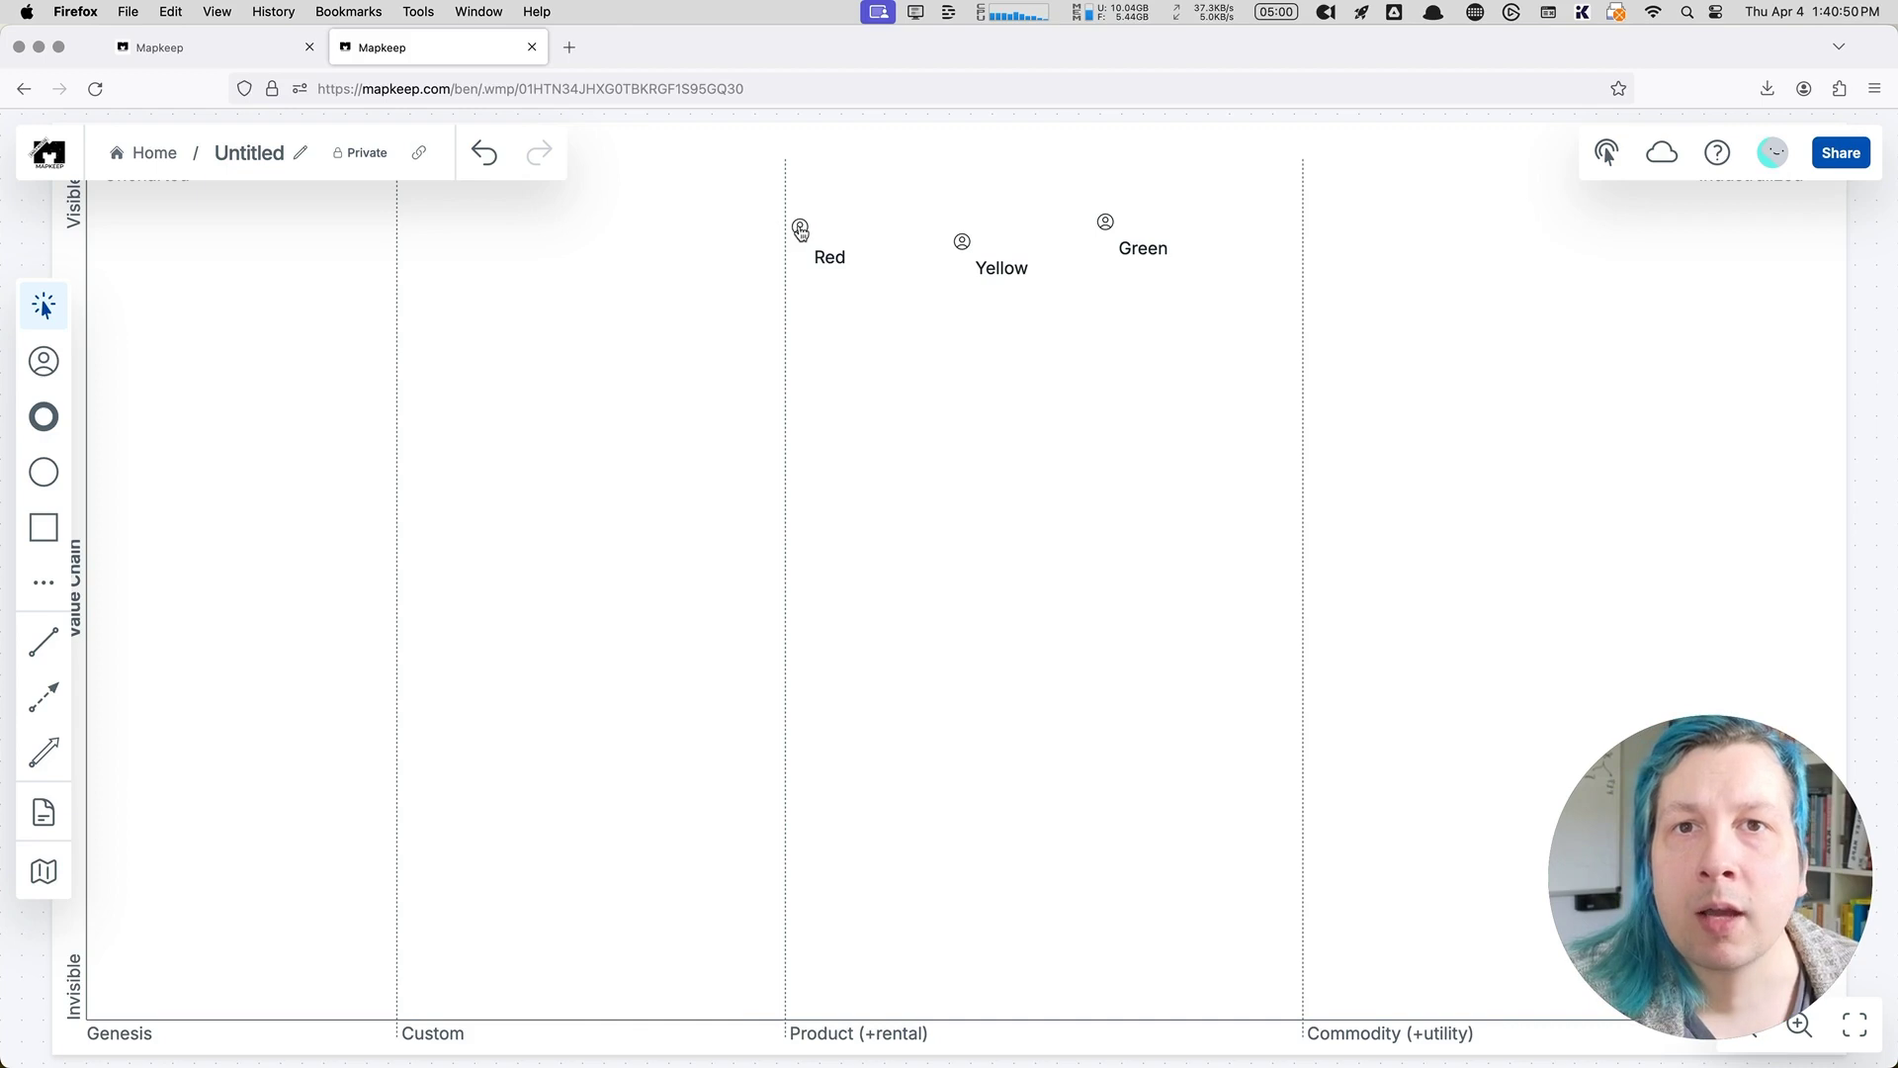
Step: Spread Red, Yellow and Green evenly in a row at the visible end of the map, with Red just inside Custom
drag(801, 231, 754, 172)
drag(964, 254, 950, 188)
drag(1105, 224, 1145, 188)
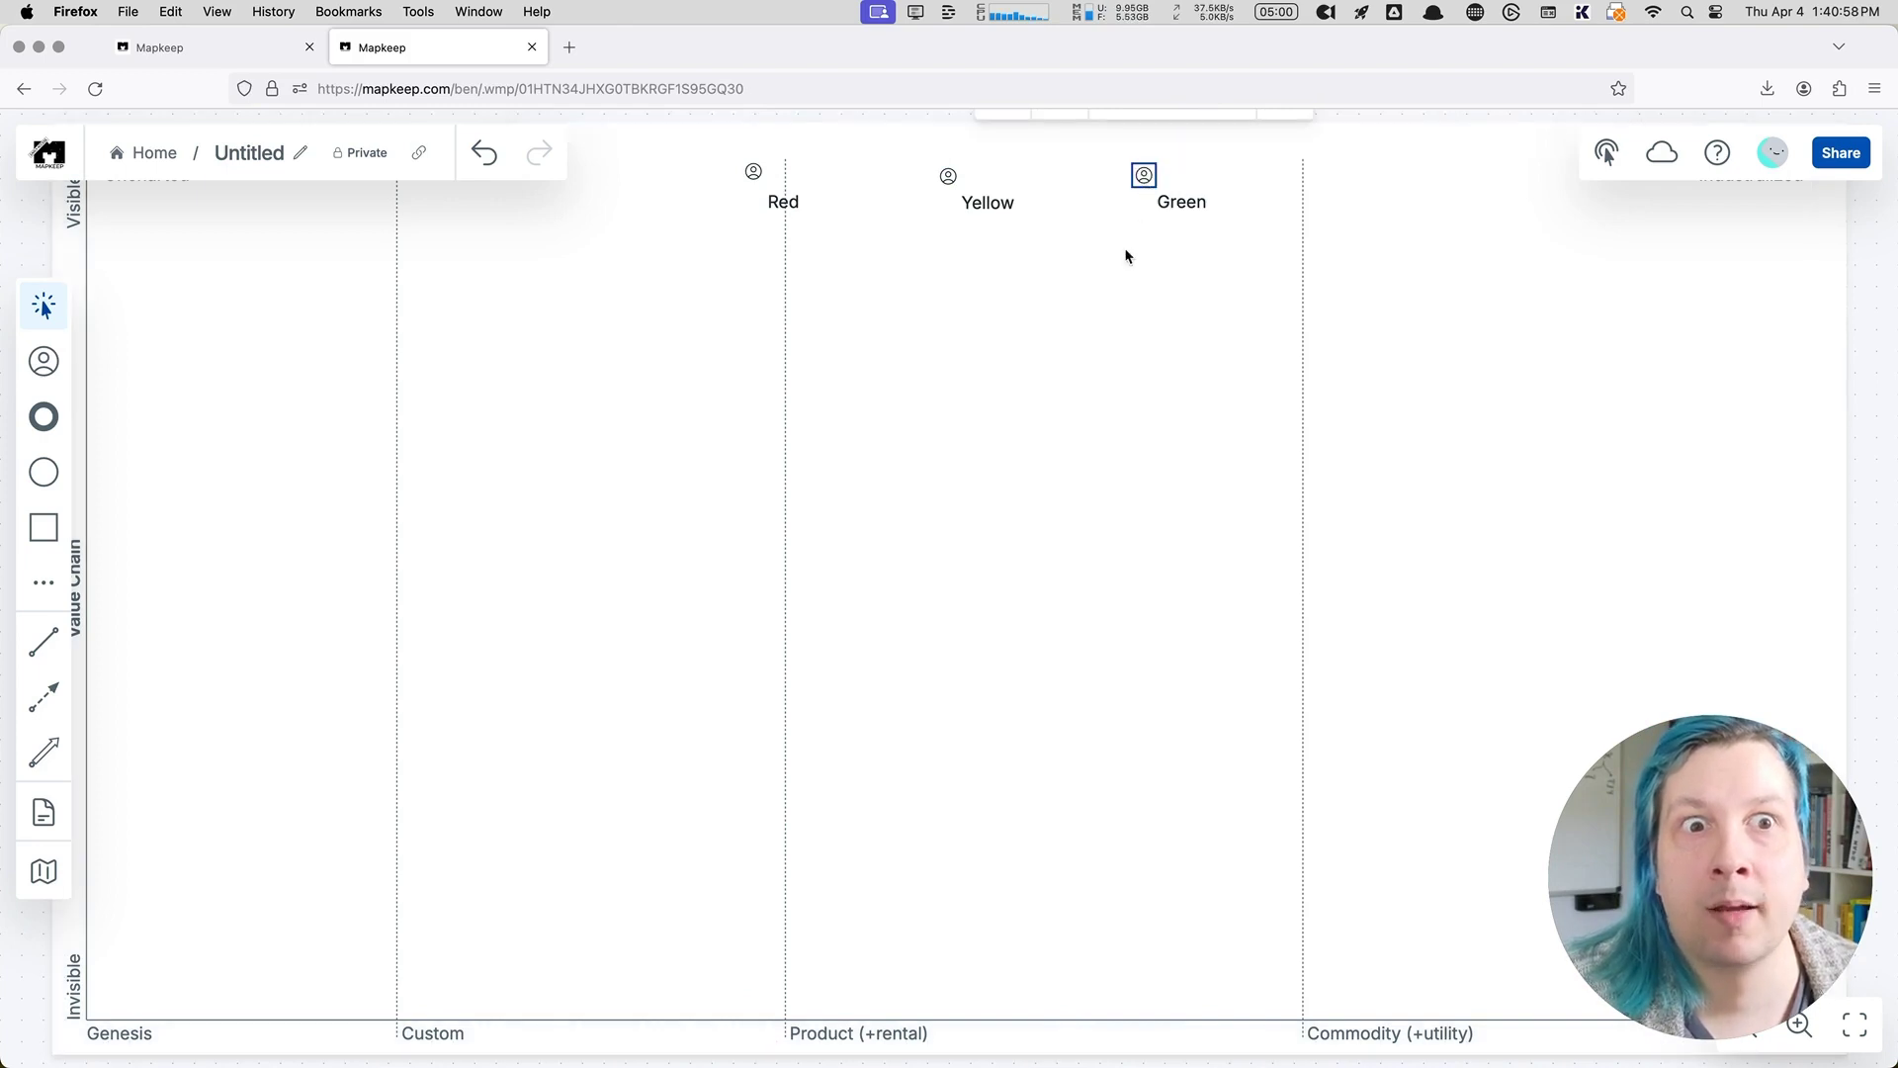
Step: Add a component named "Wardley Mapping Workshop" in the Product column below the users
click(43, 471)
click(888, 469)
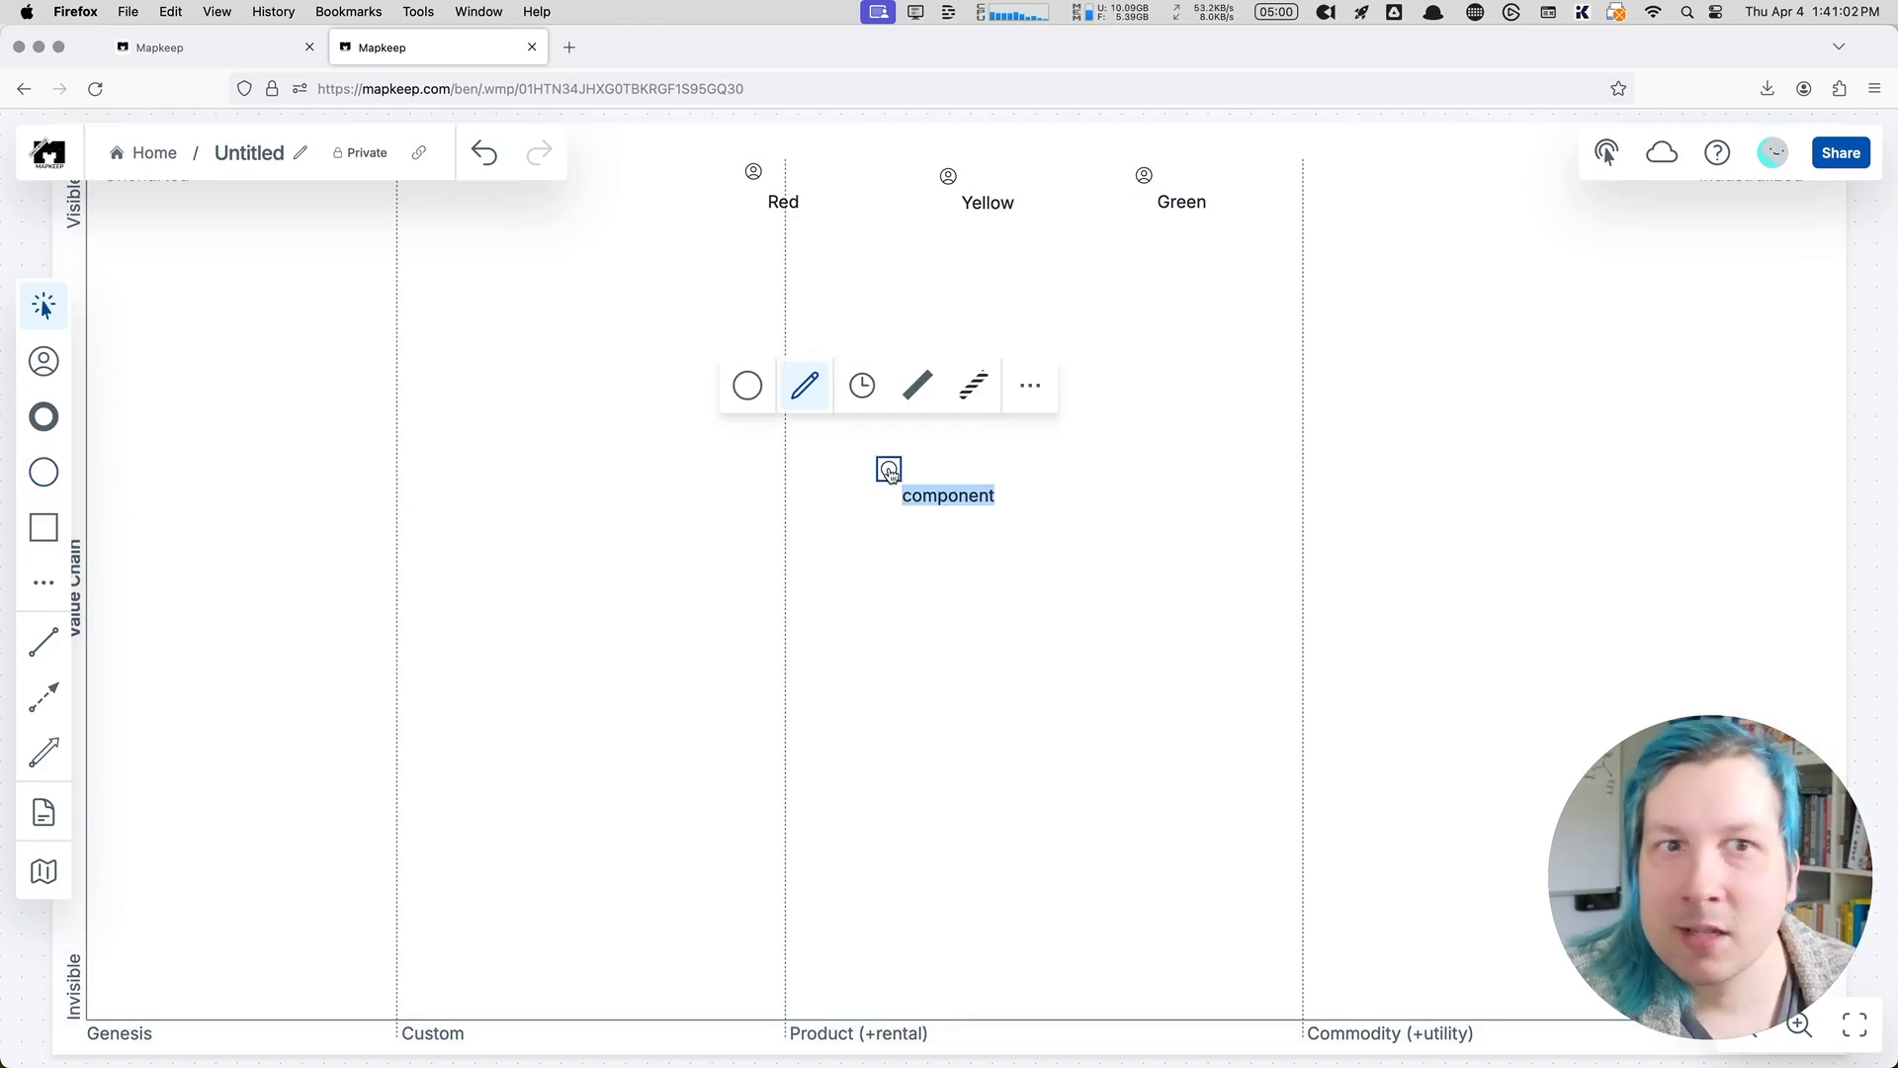
text(Wardley)
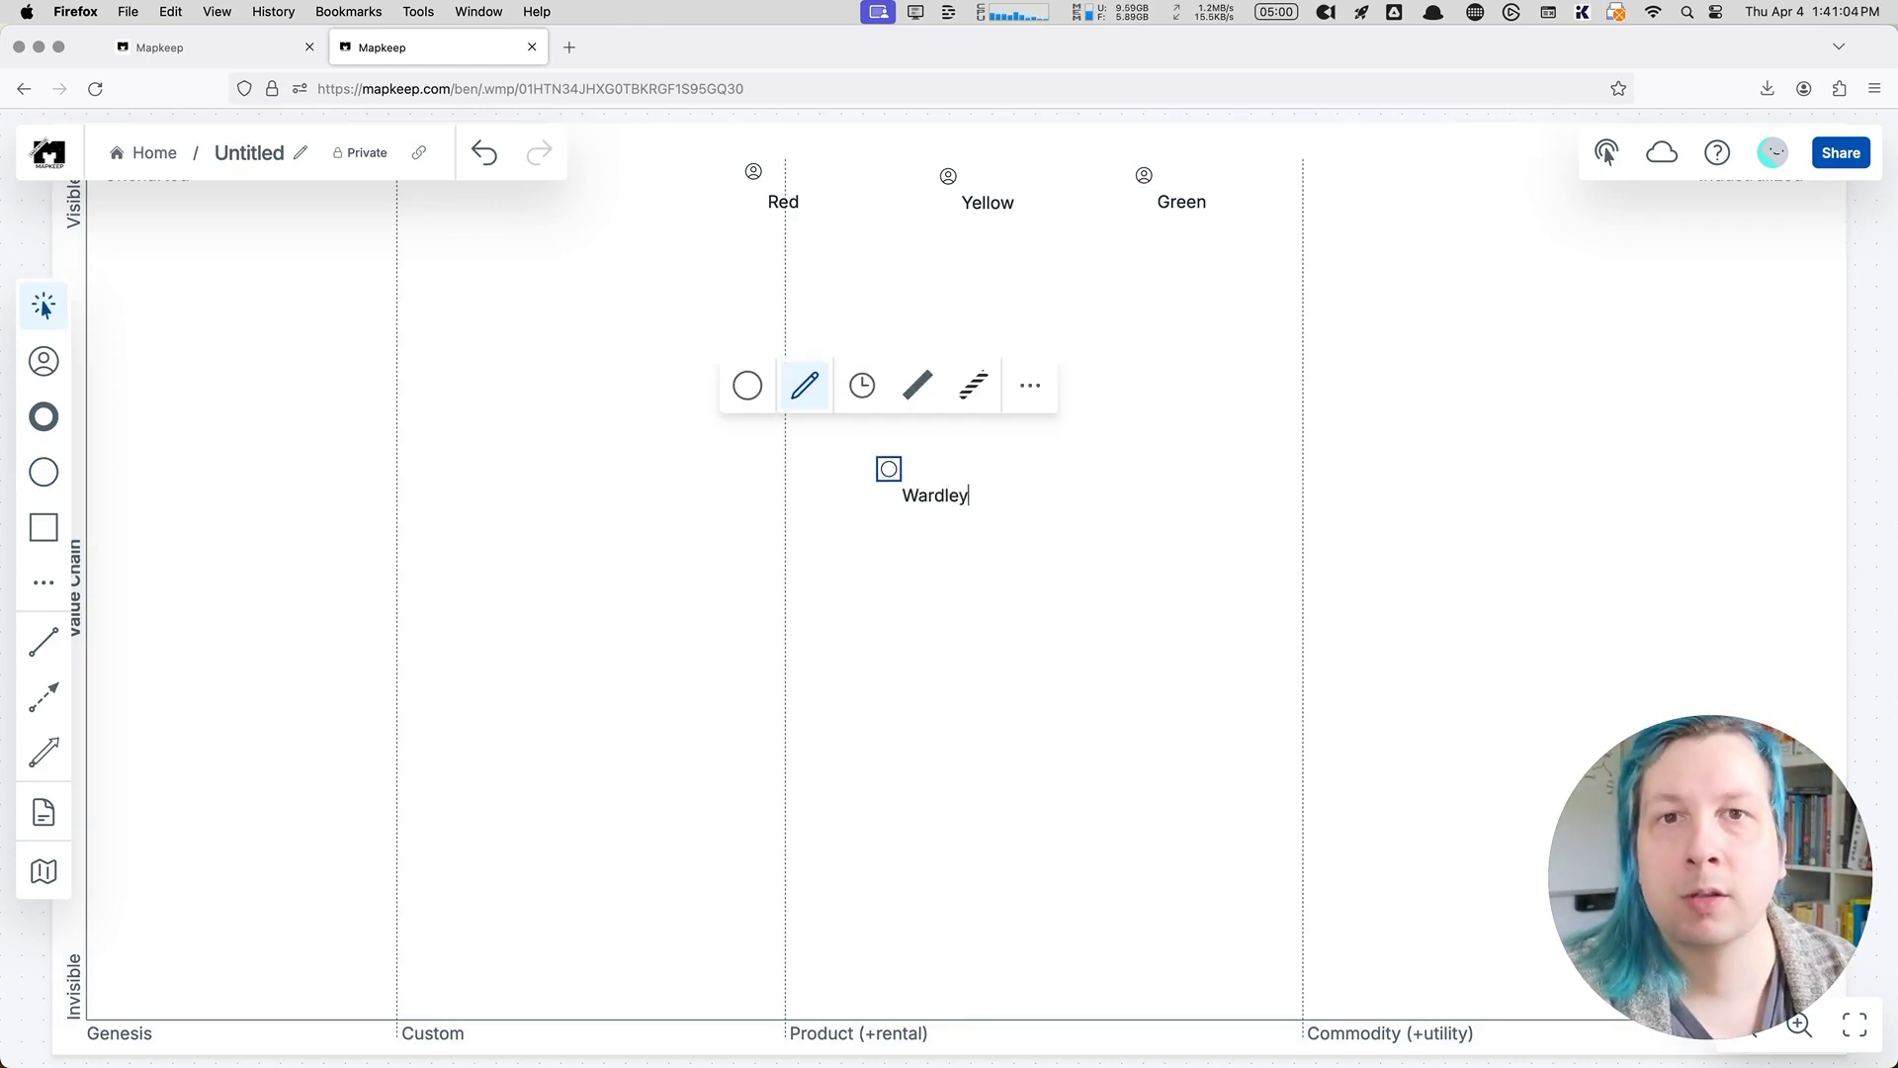
text( Mapping Workshop)
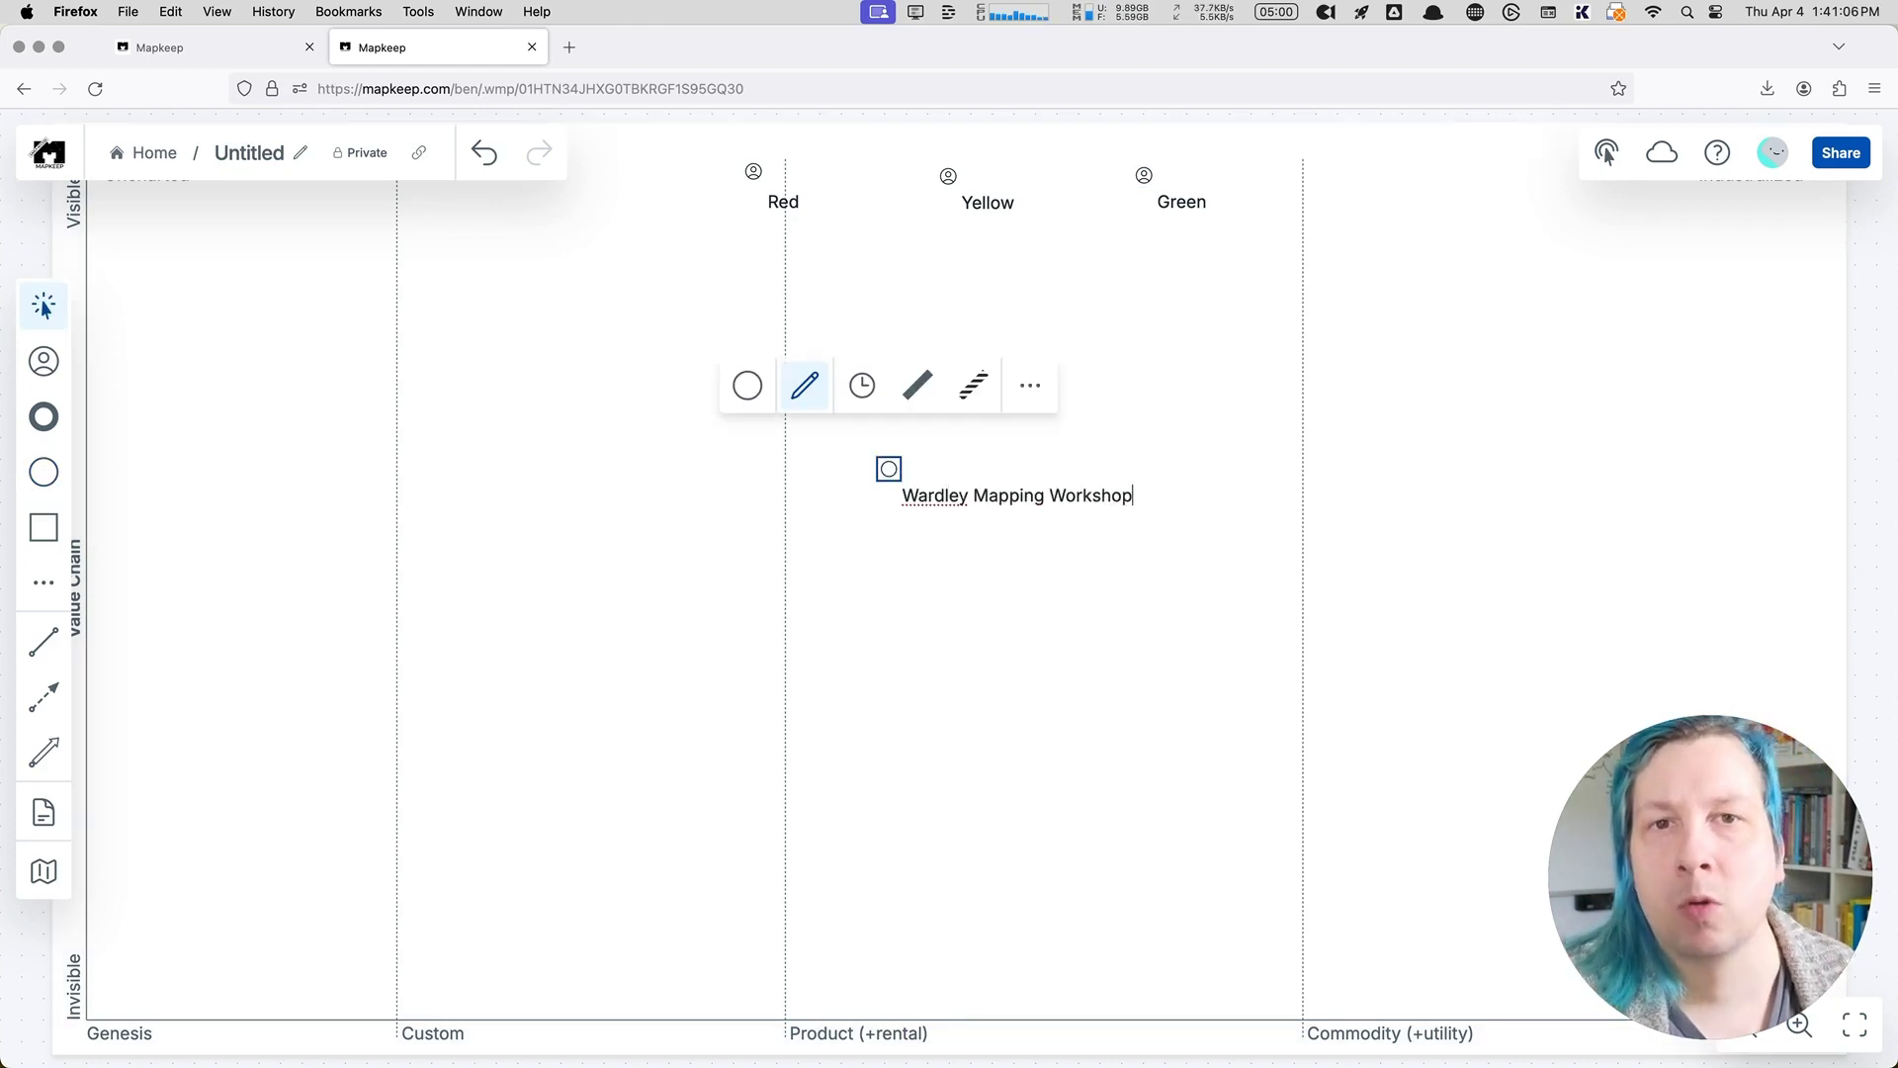
click(981, 612)
Step: Move the Wardley Mapping Workshop component into the Custom column near the invisible end of the value chain
drag(889, 471, 544, 577)
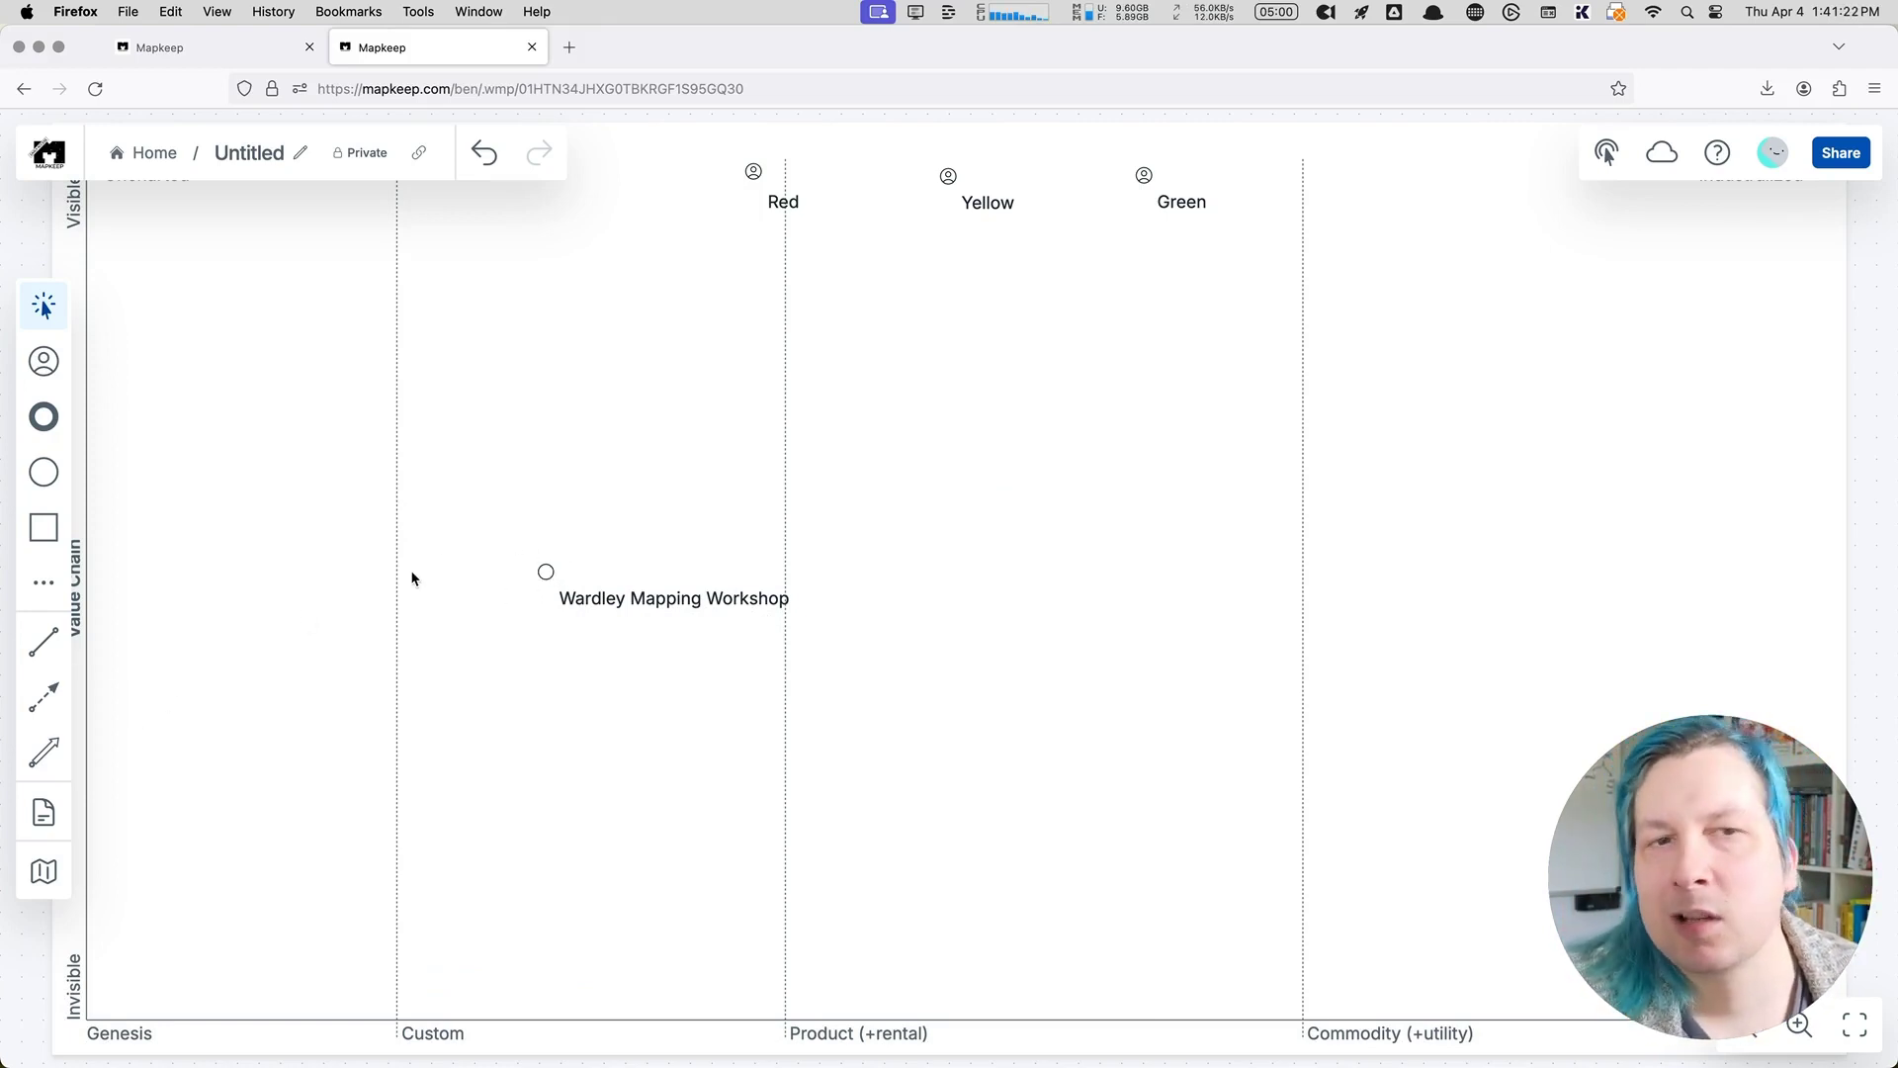
drag(546, 572, 555, 596)
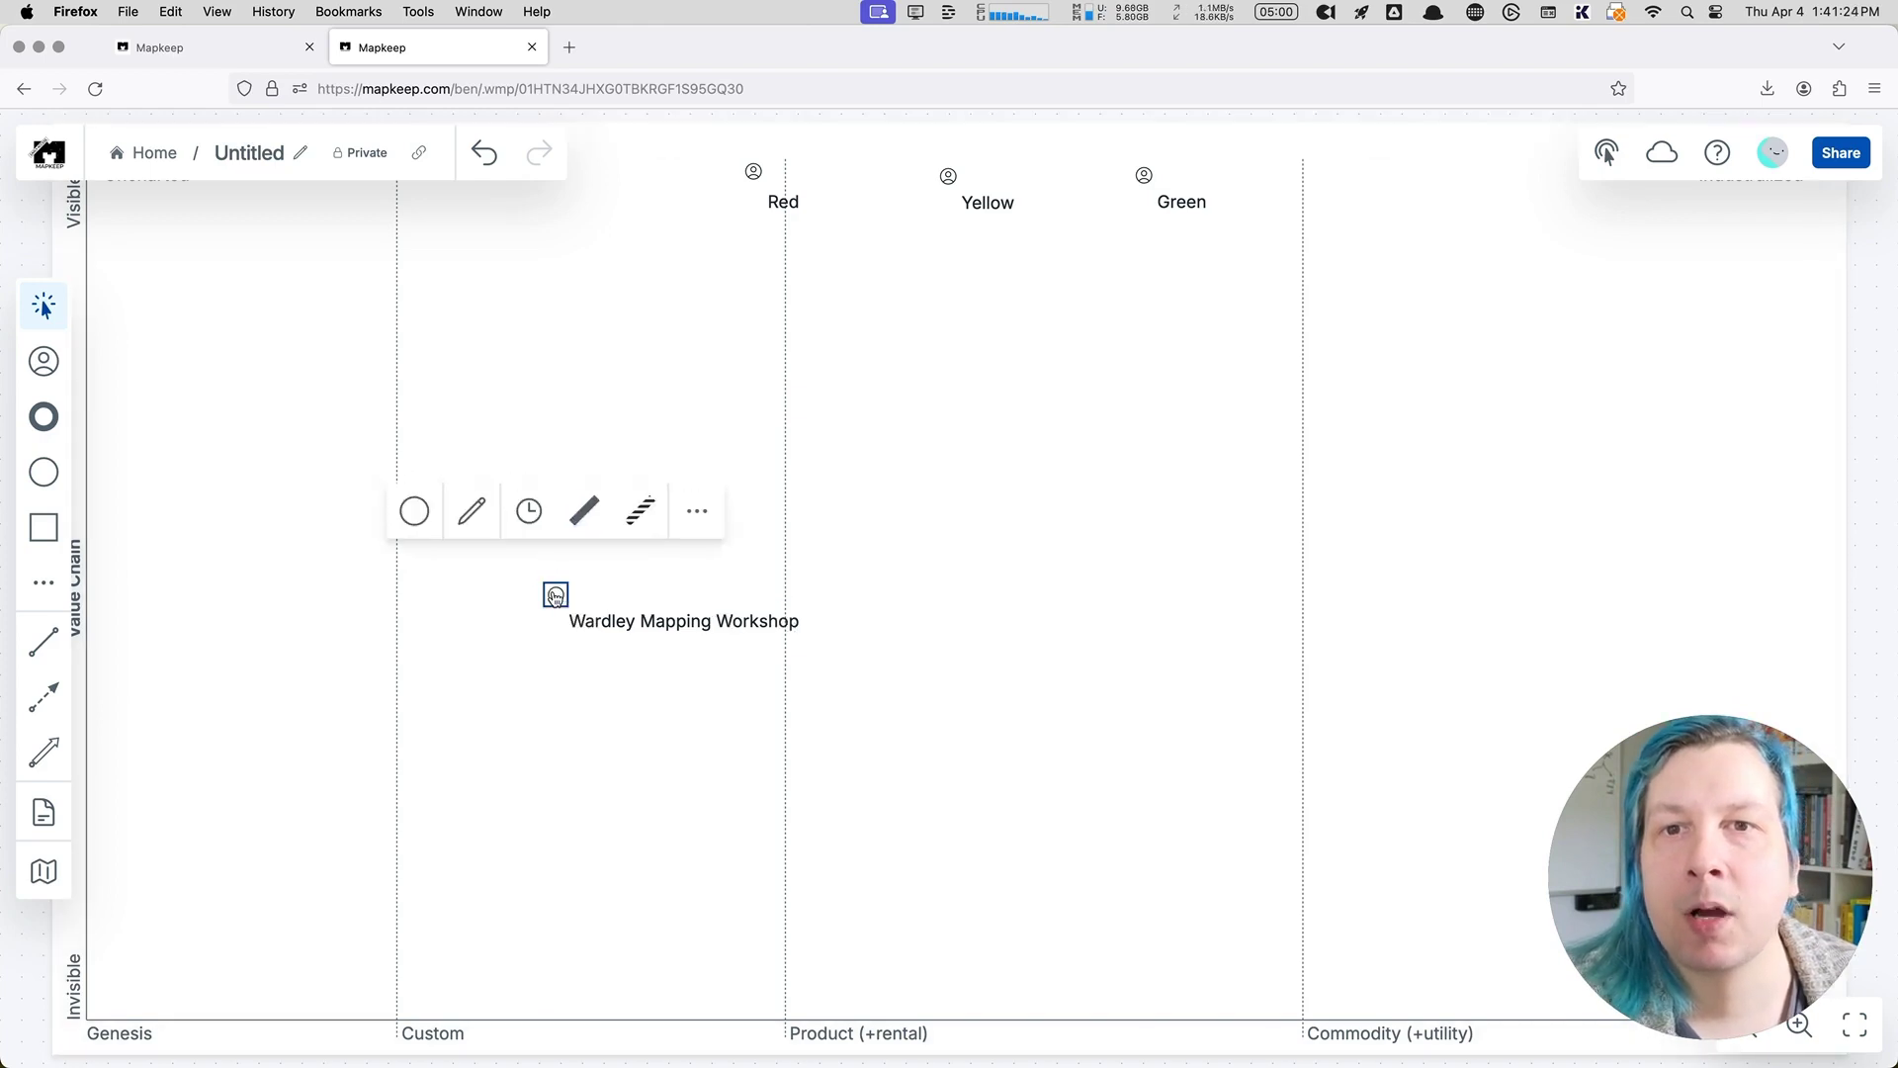
click(836, 586)
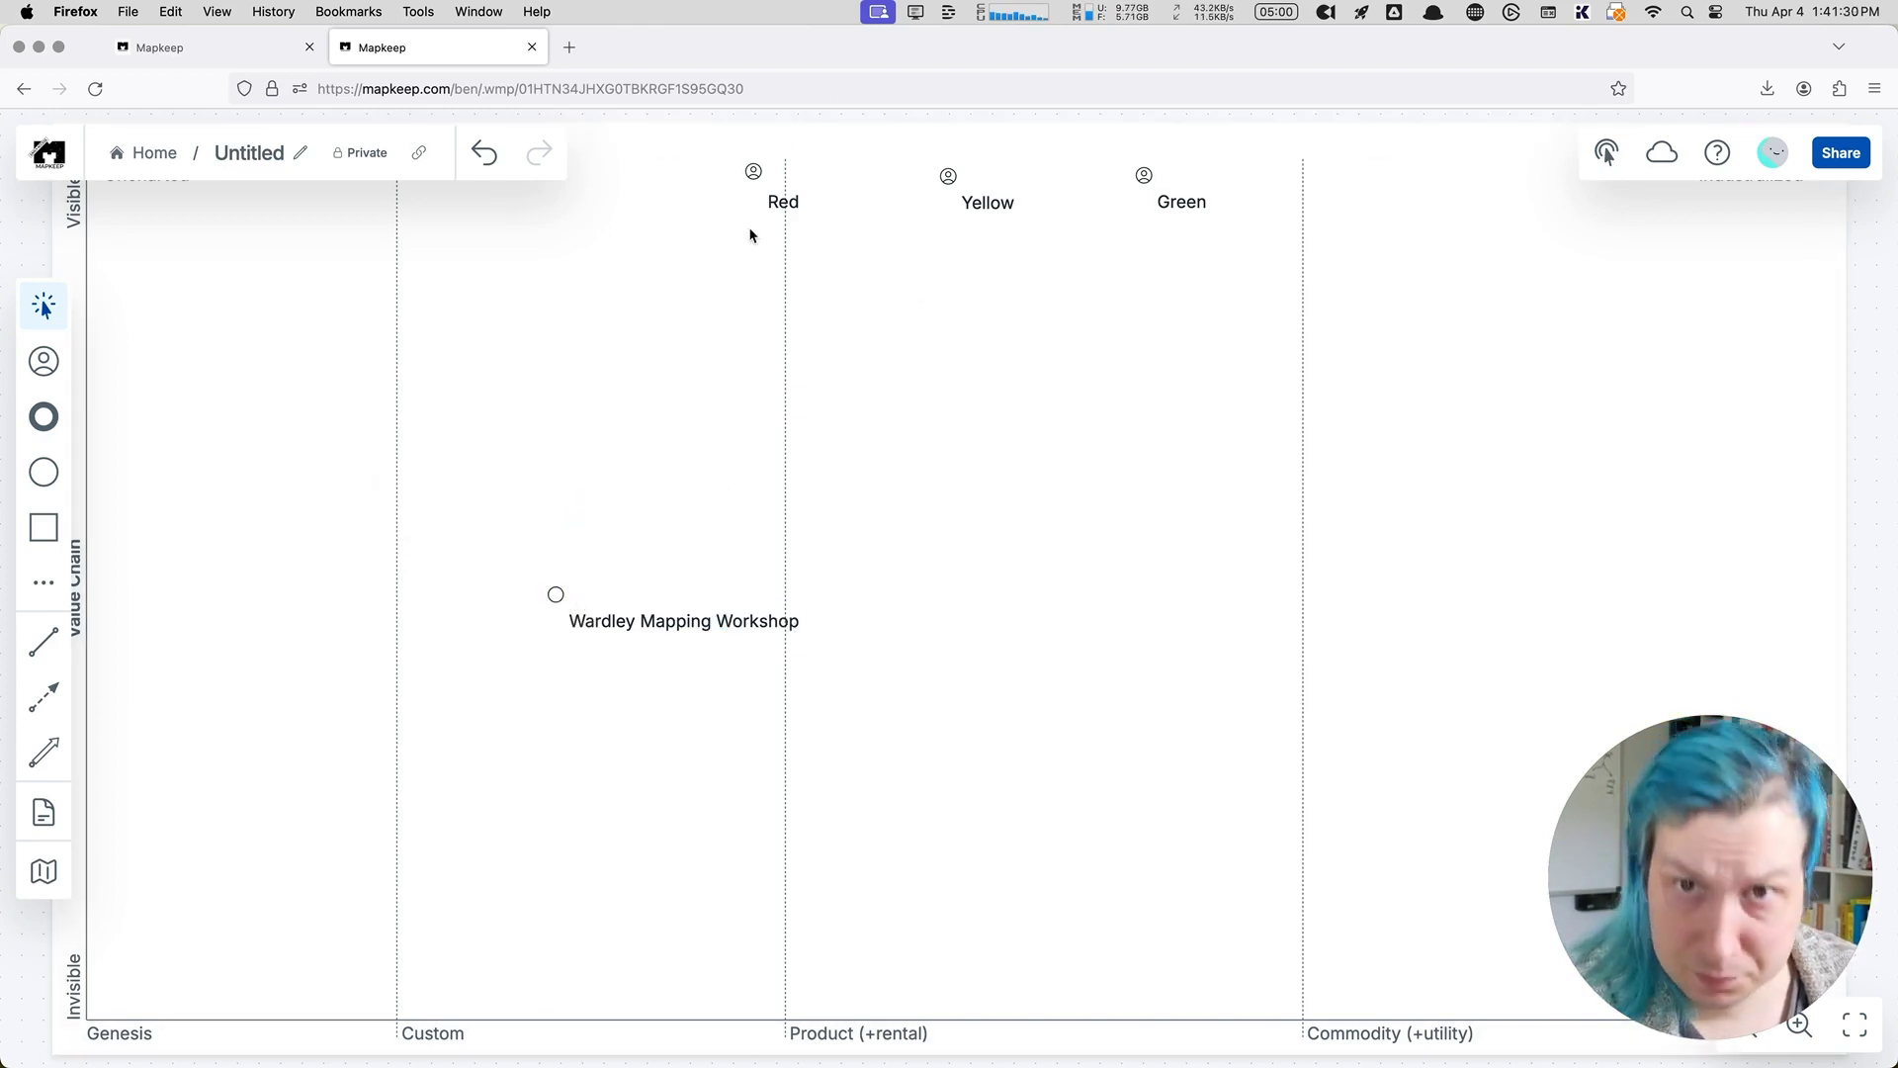
drag(556, 595, 565, 894)
click(919, 822)
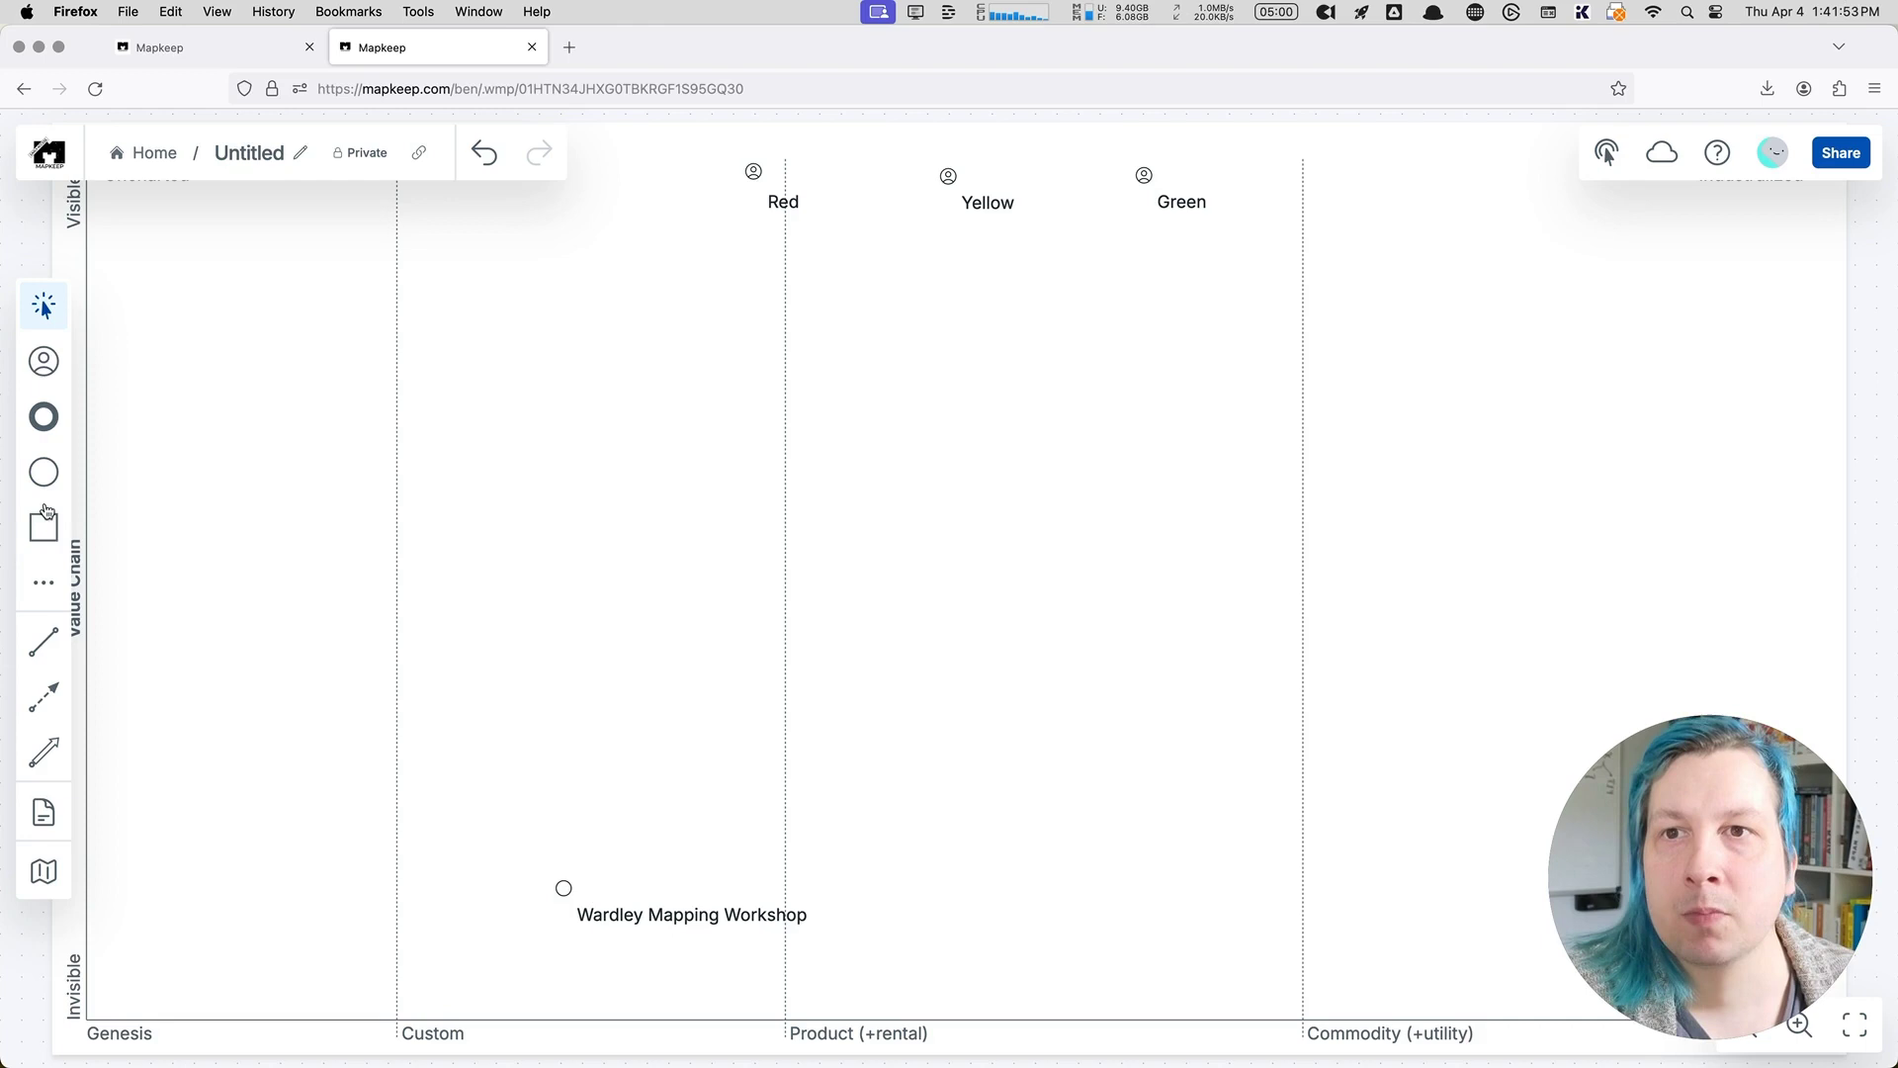
Step: Add a user need named "Strategy" in the Custom column just below the Red user
click(43, 416)
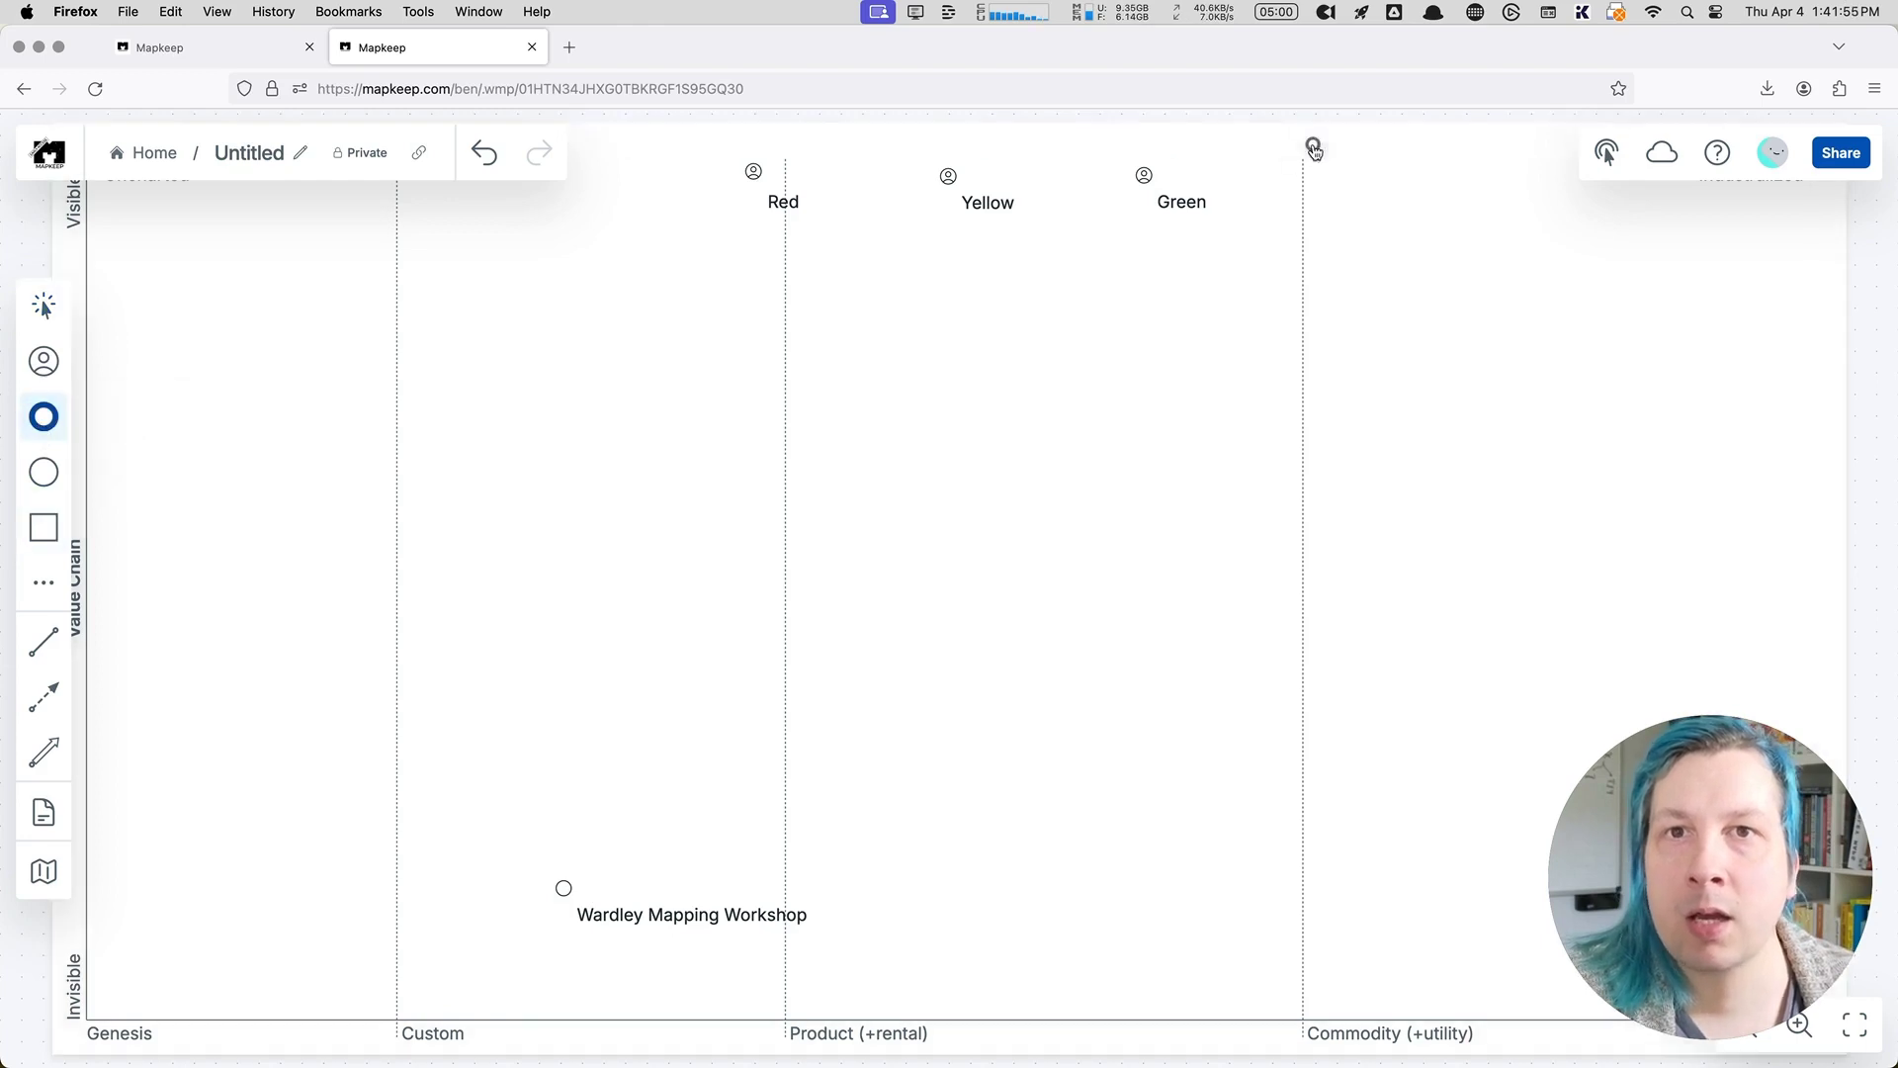
click(731, 290)
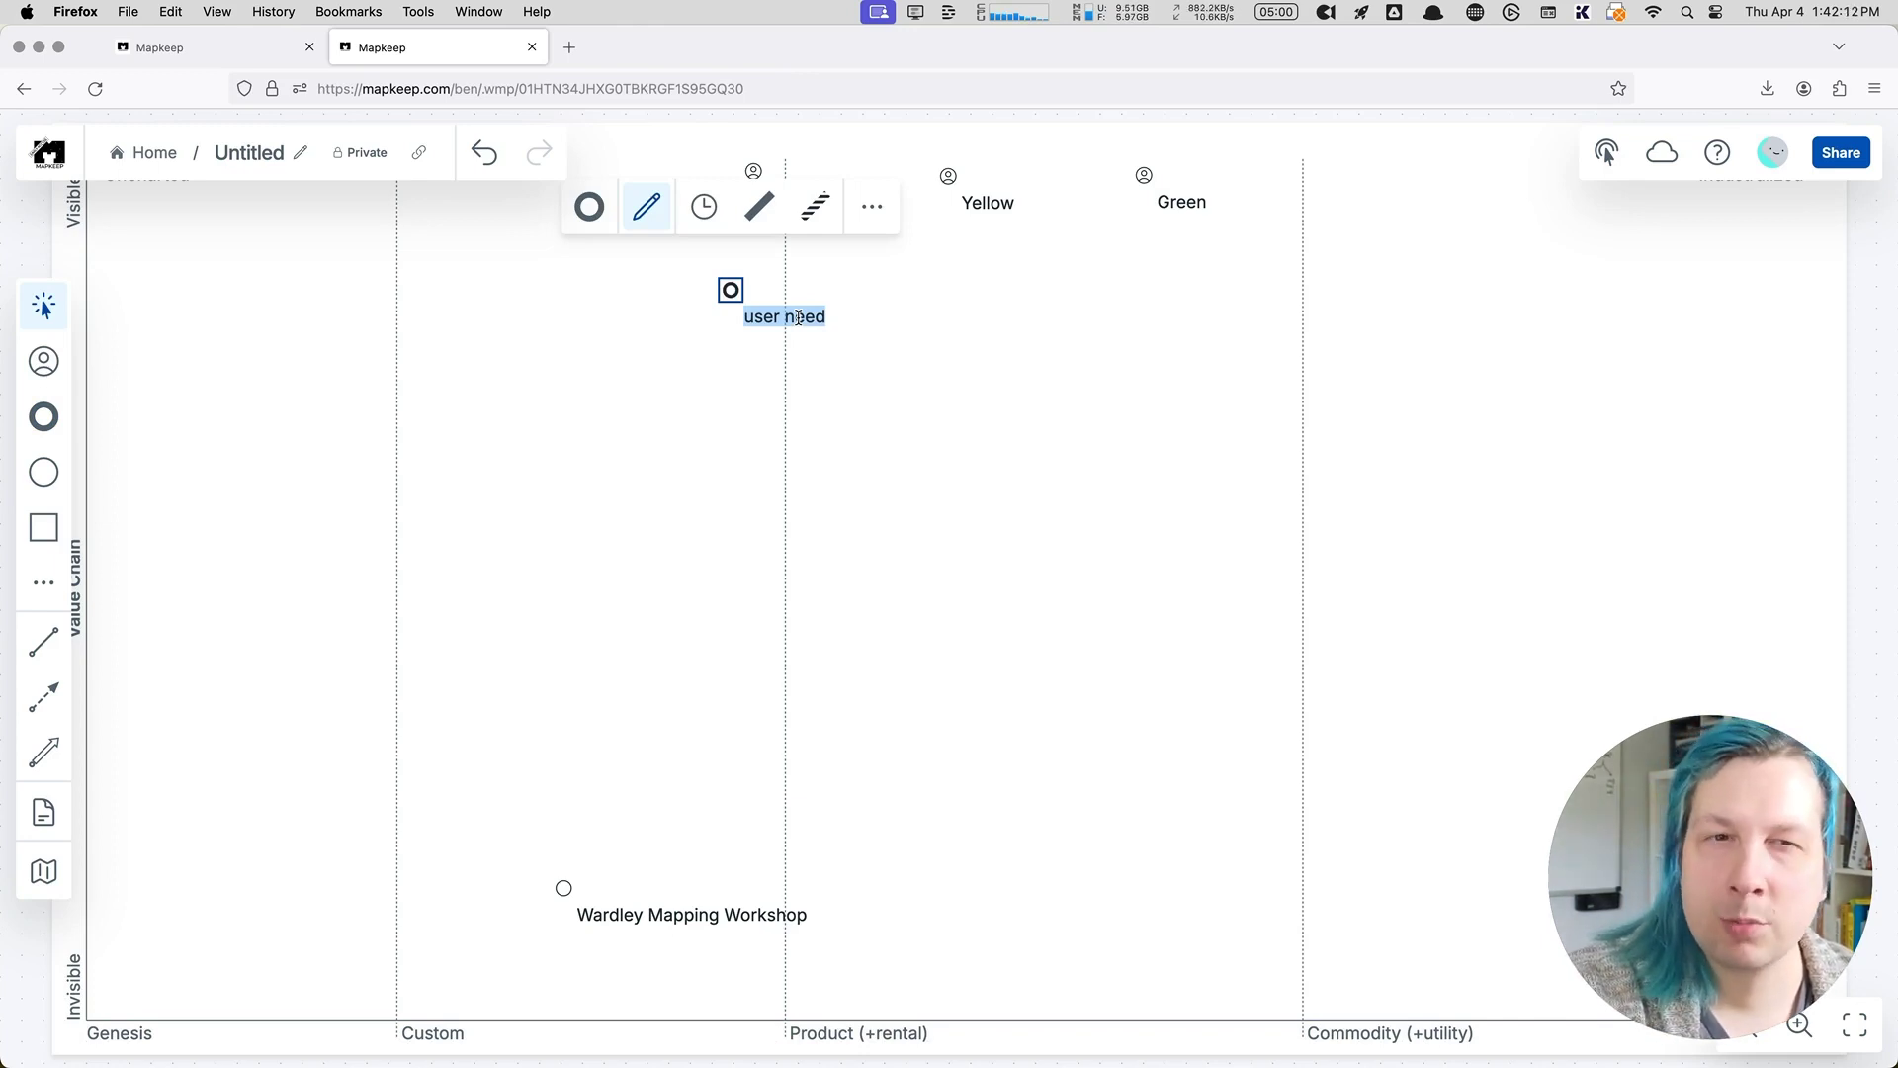
text(Str)
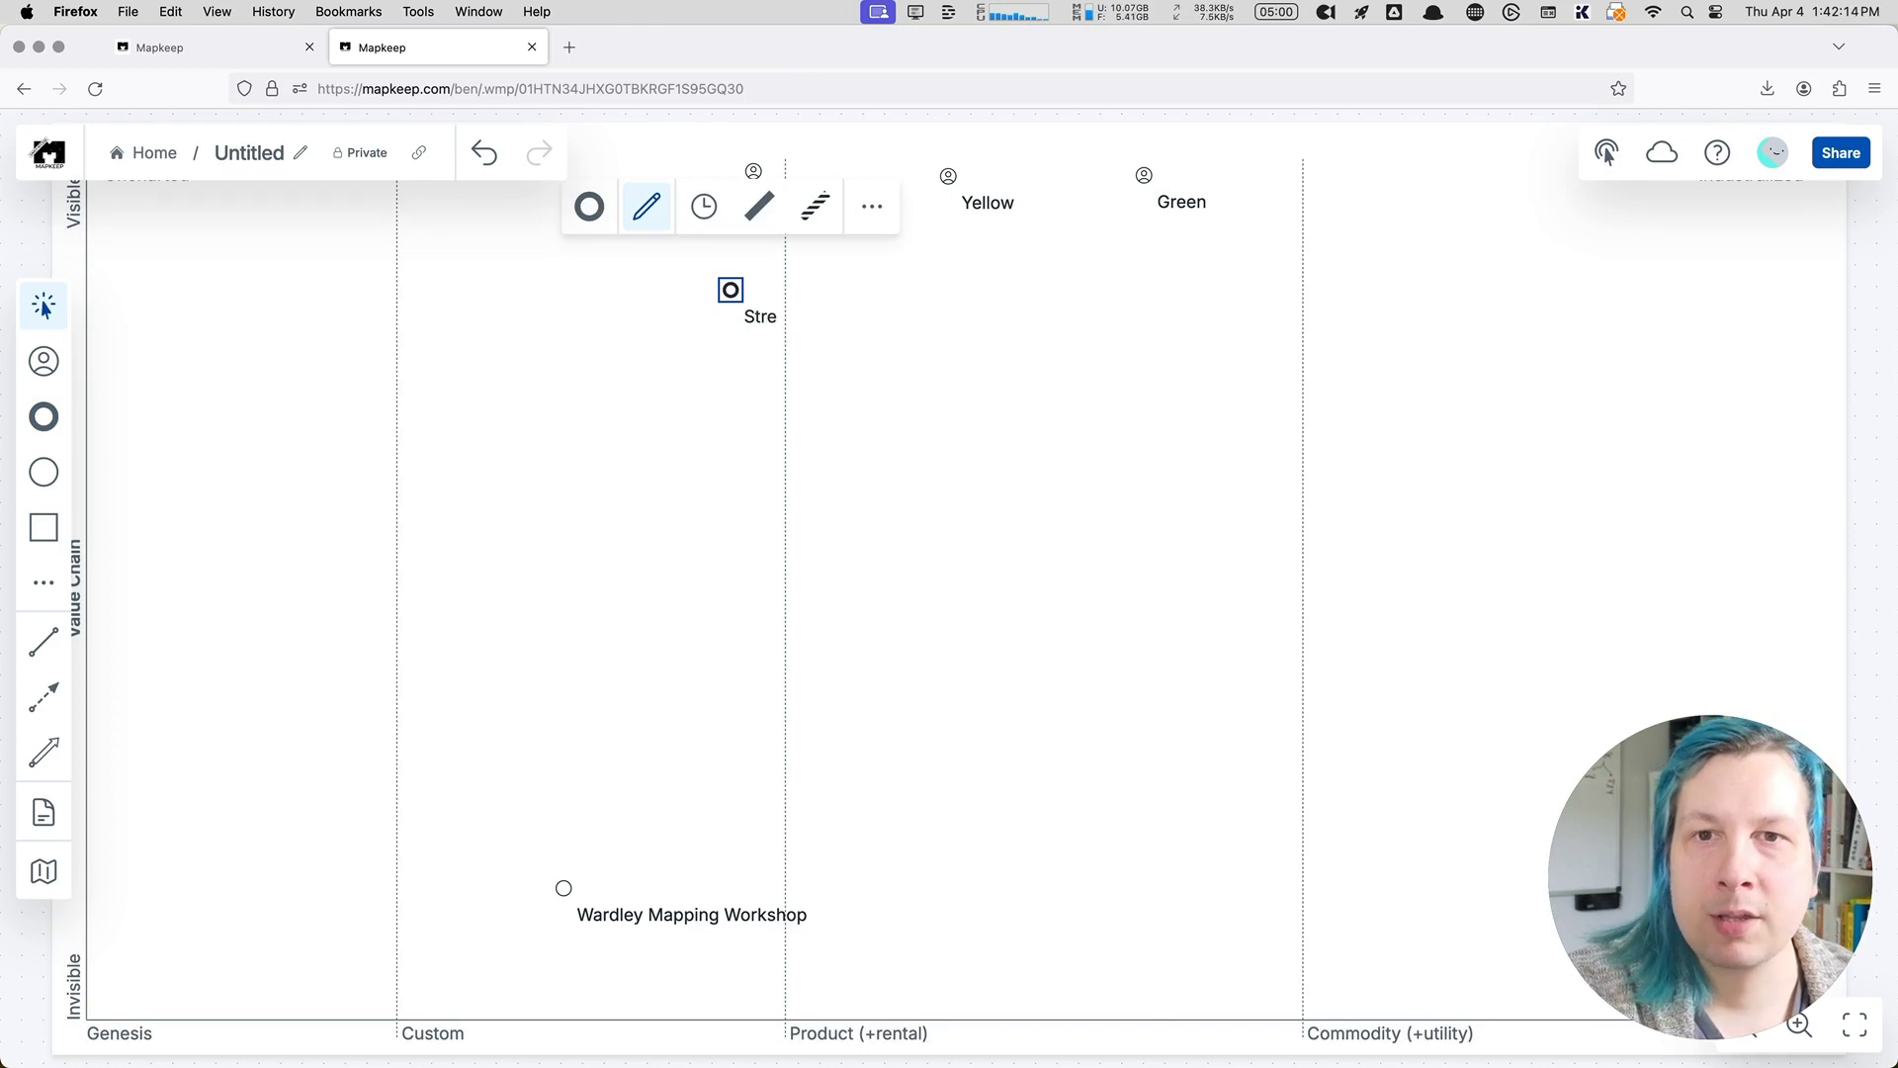
text(ategy)
click(1024, 536)
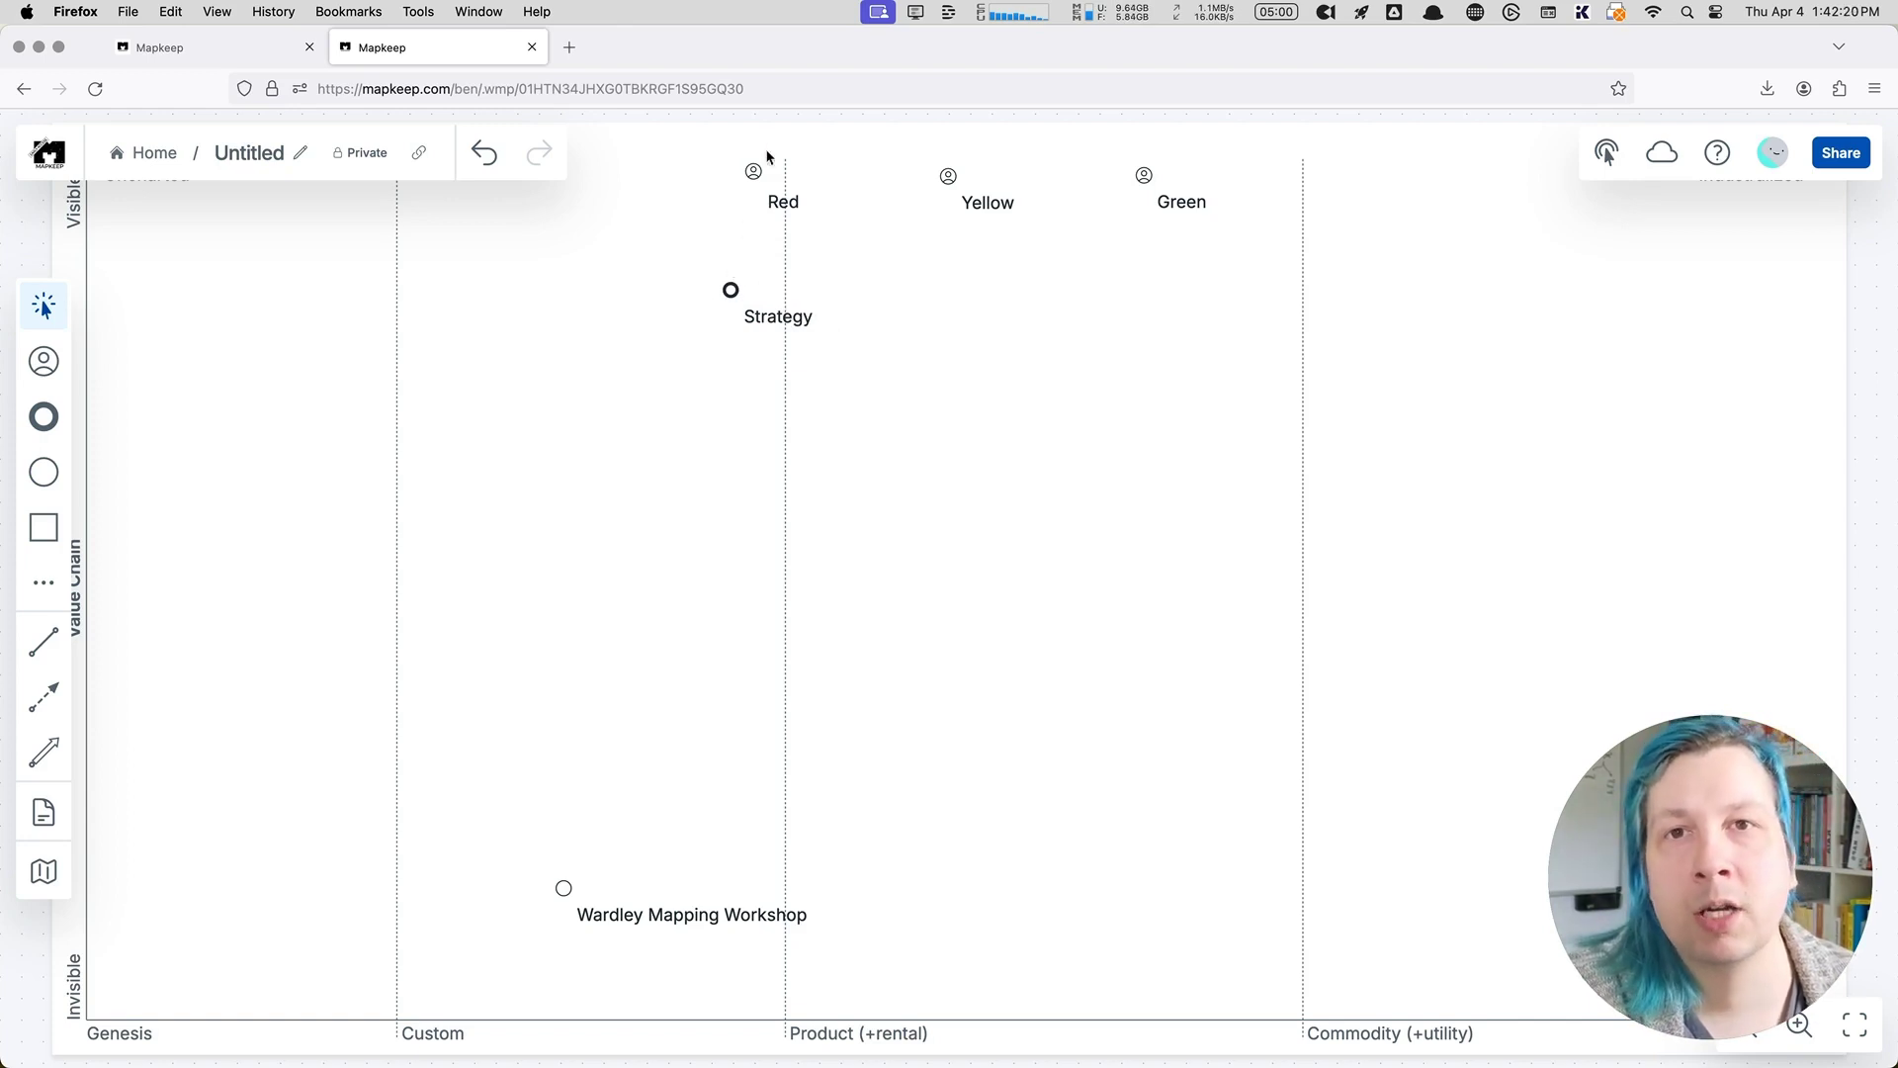
Step: Lower the Red user slightly, then link Red to Strategy and Strategy to Wardley Mapping Workshop
drag(744, 180, 747, 205)
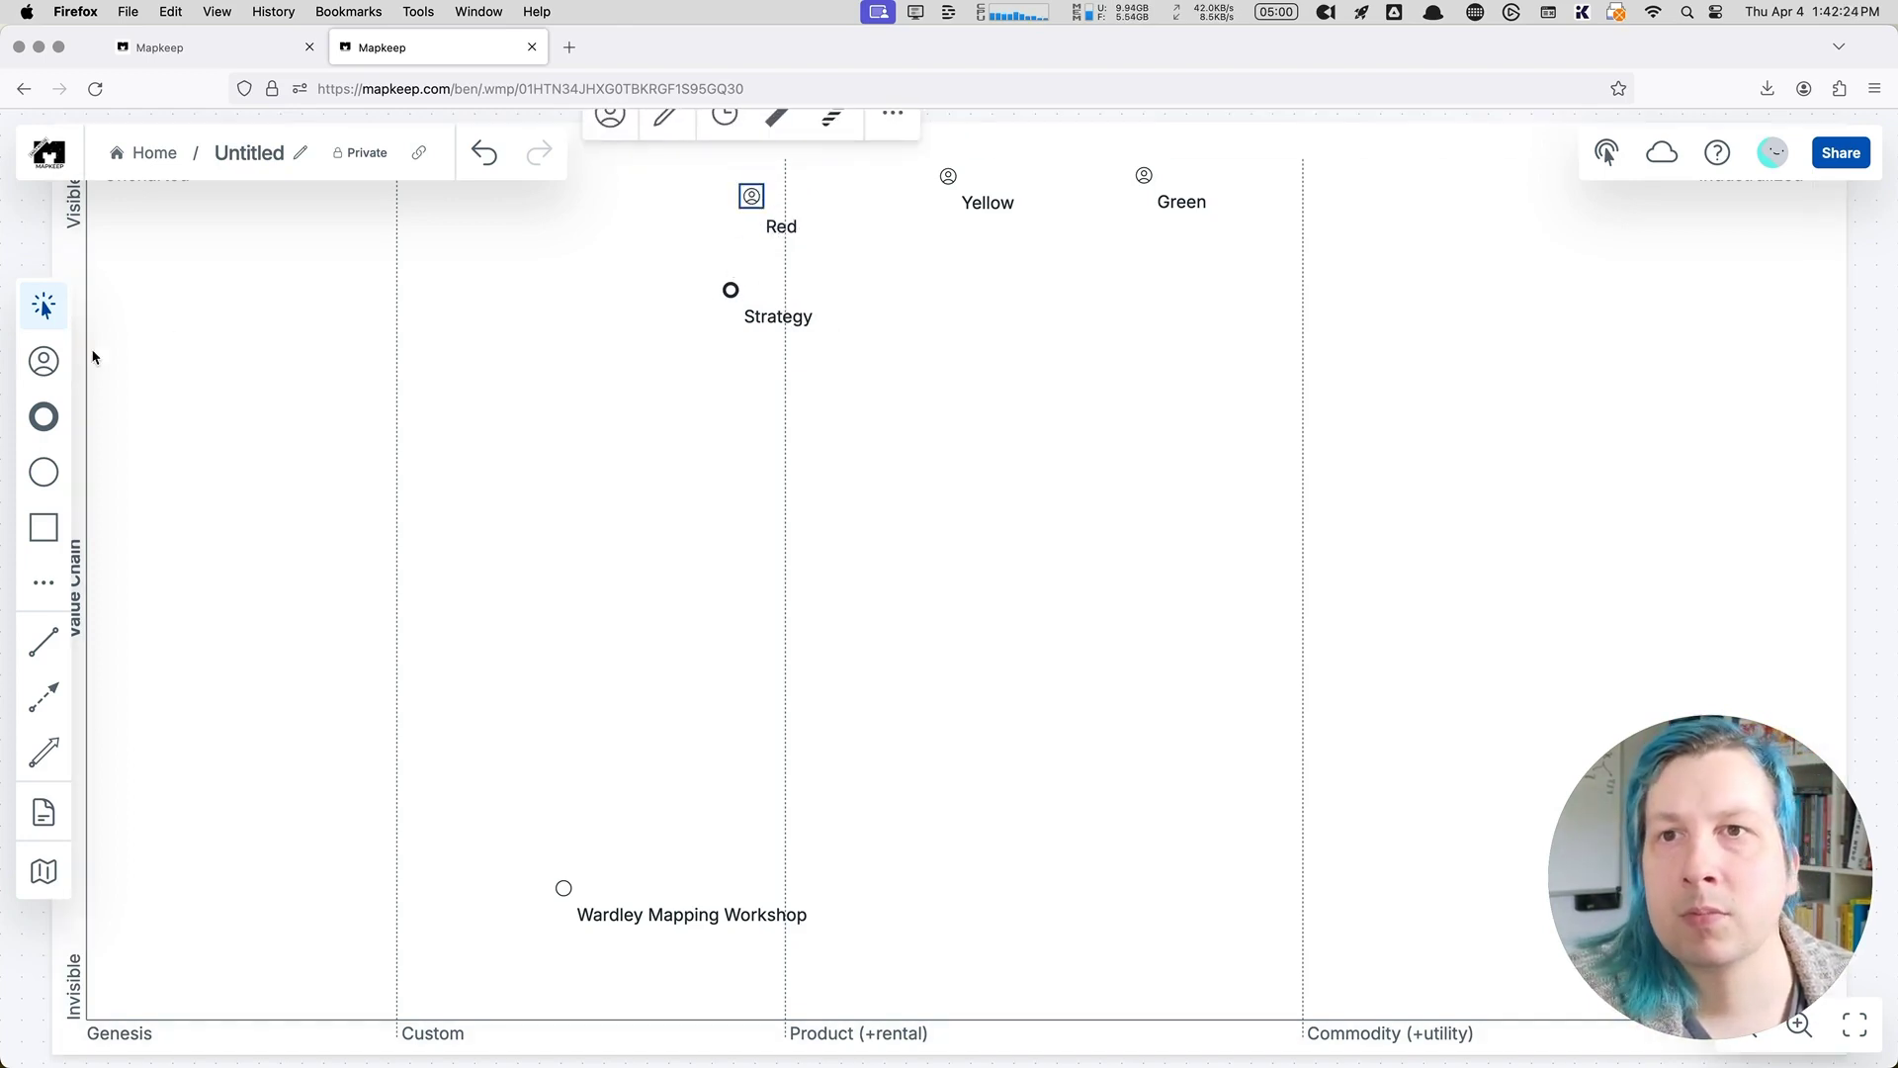
click(52, 654)
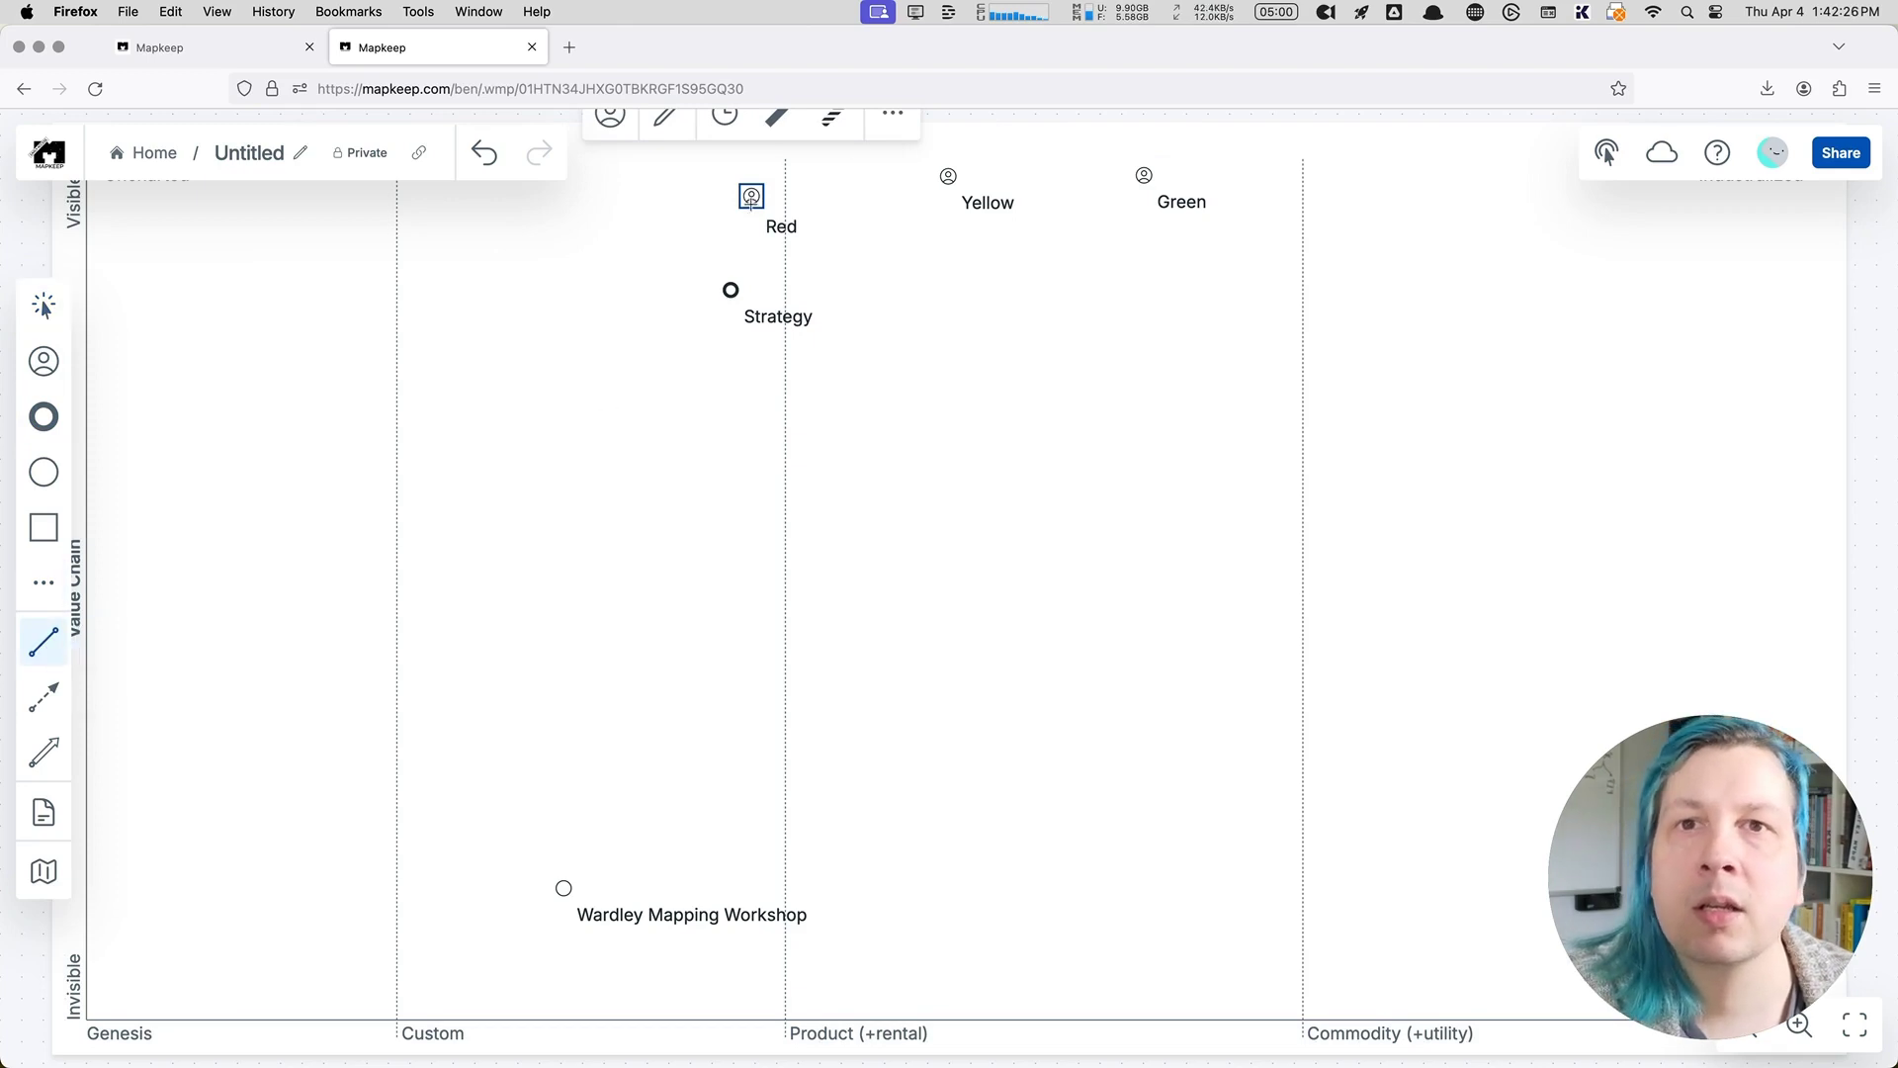
drag(714, 290, 569, 888)
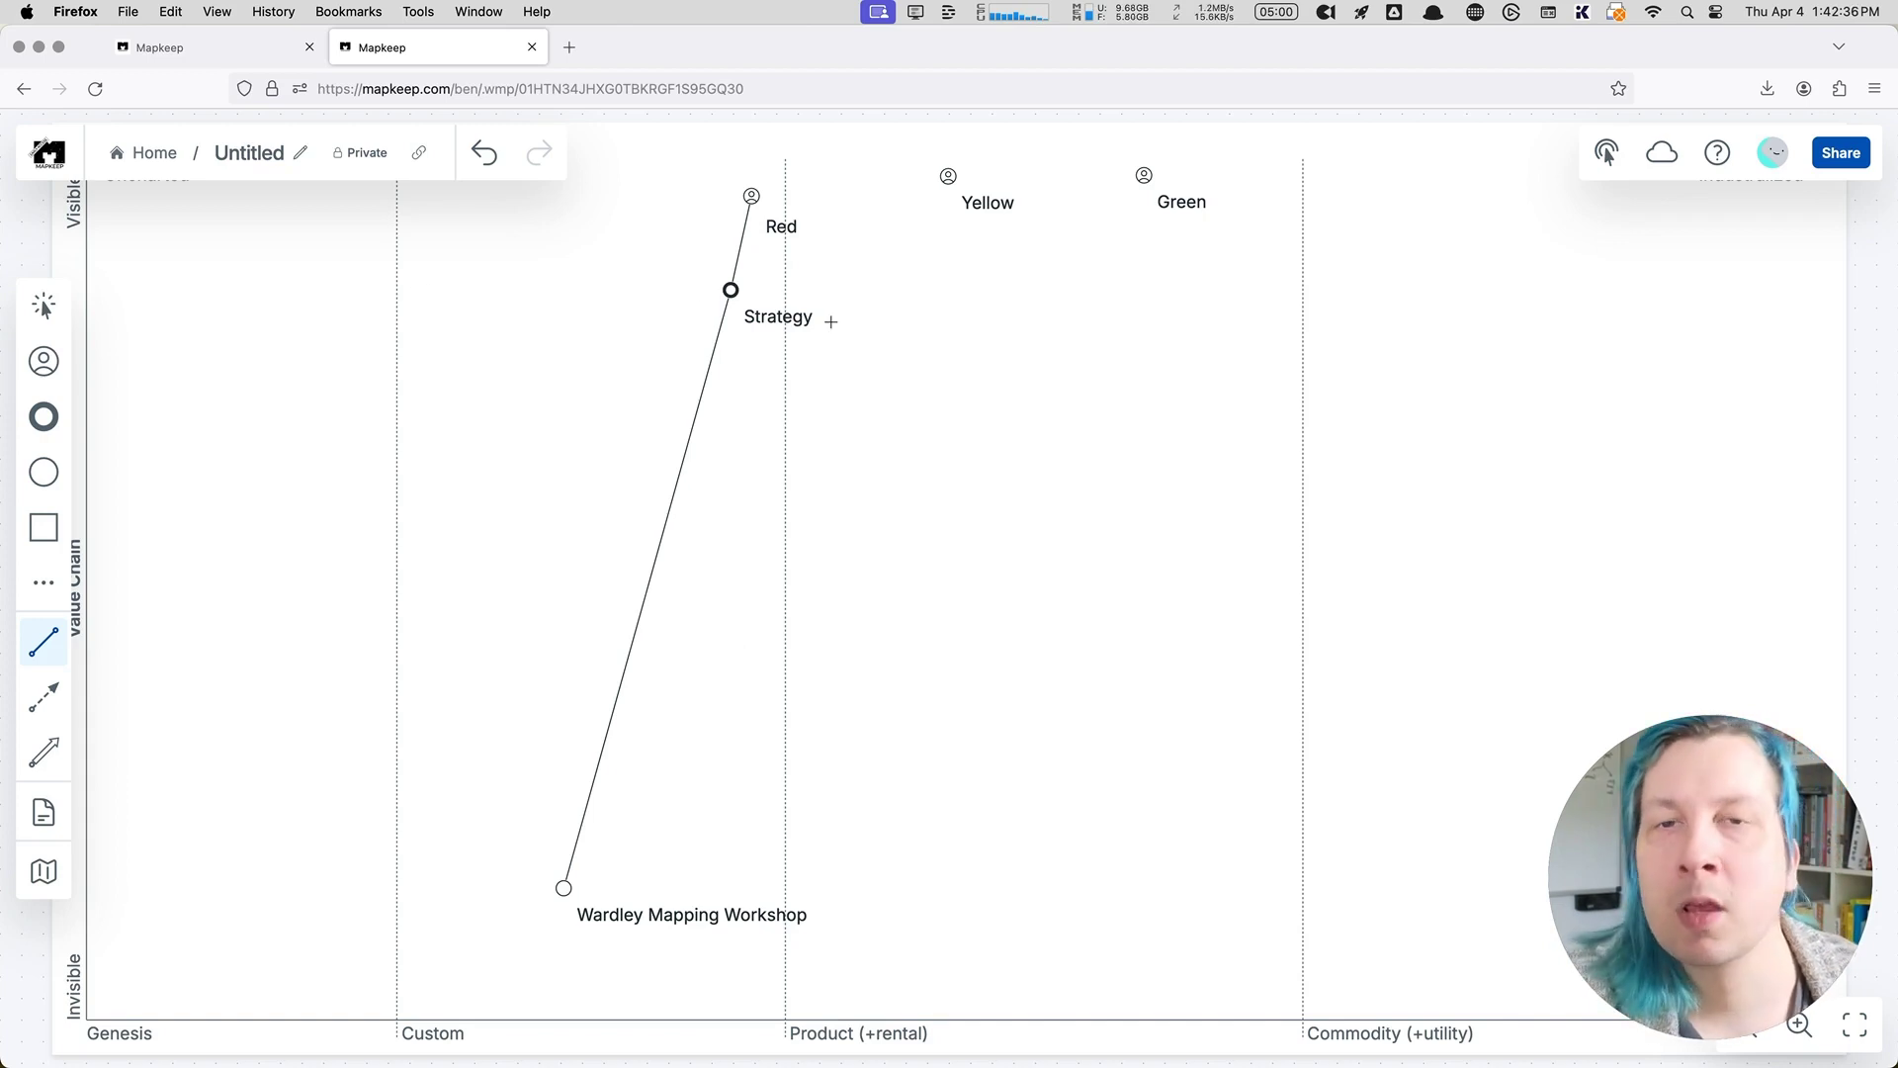
key(Escape)
Step: Lower the Strategy need slightly and align the Red user directly above it
drag(733, 293, 722, 305)
scroll(835, 307, up, 2)
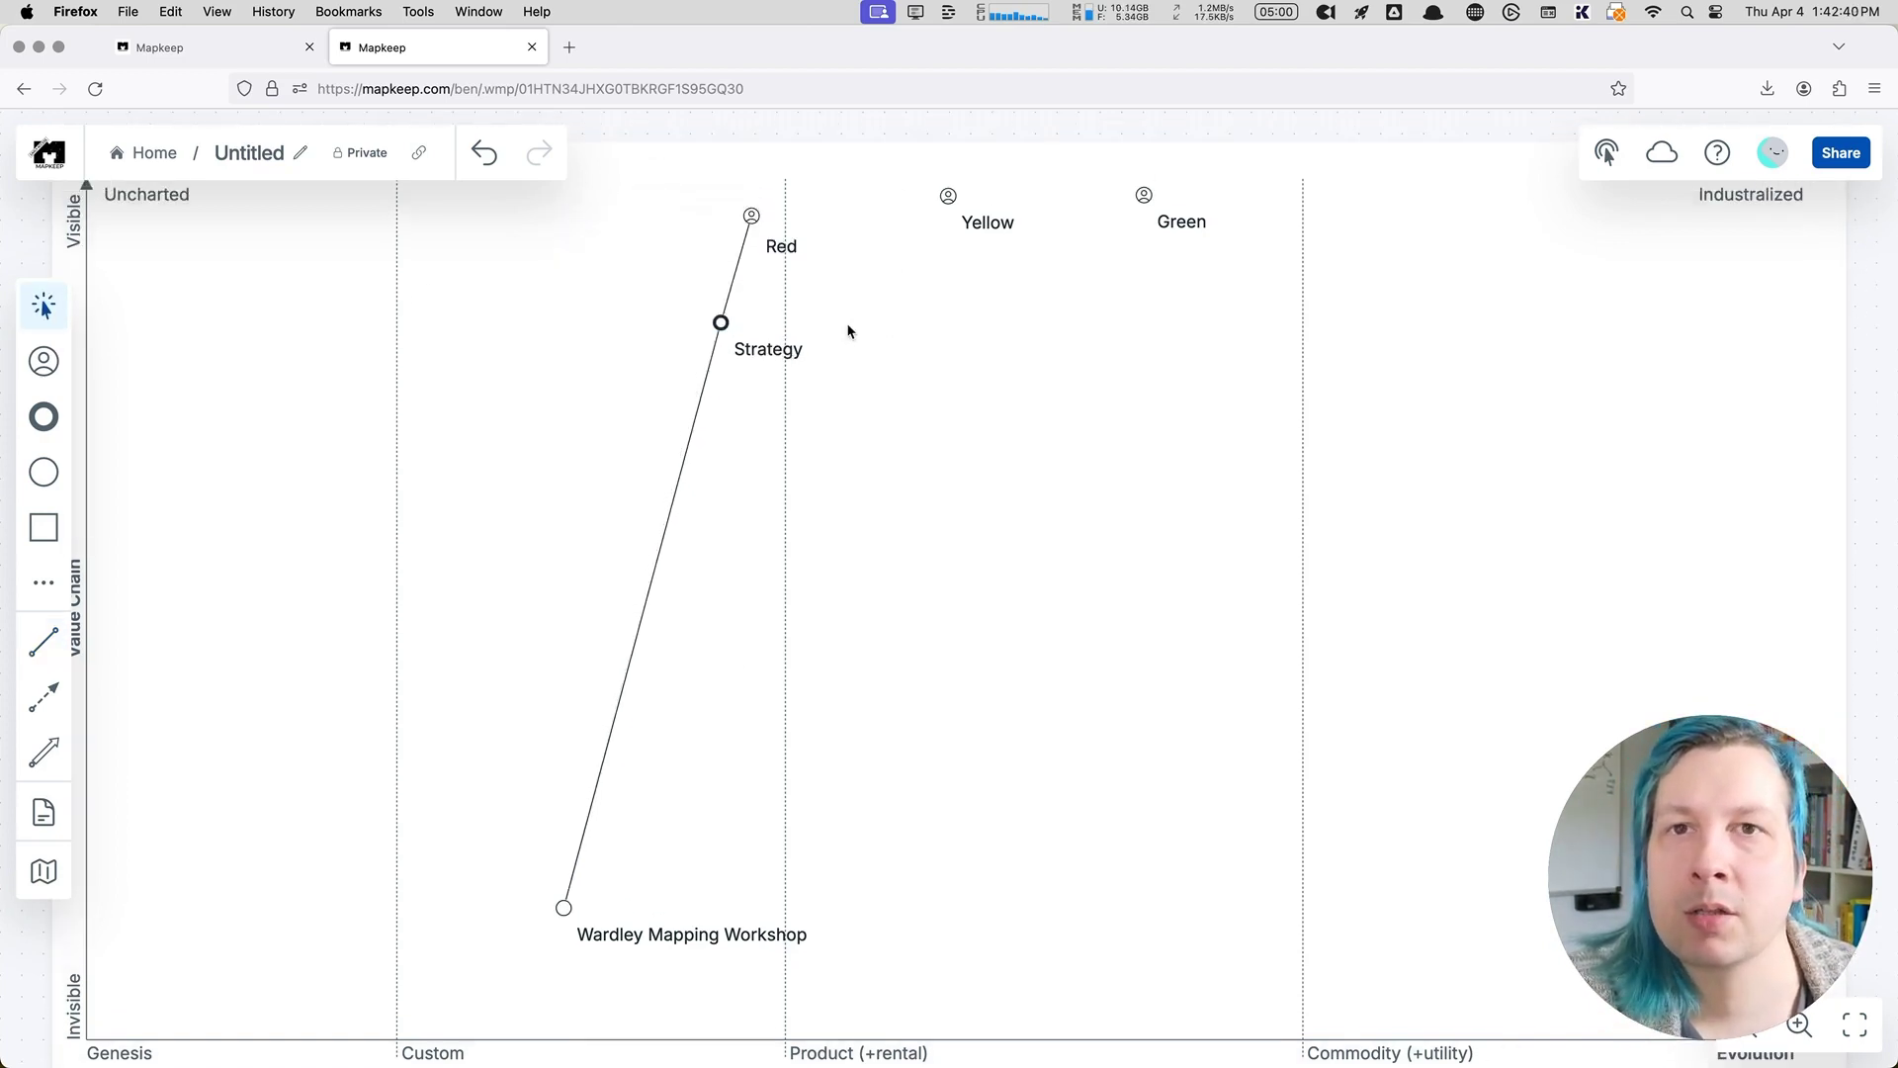
drag(752, 215, 725, 209)
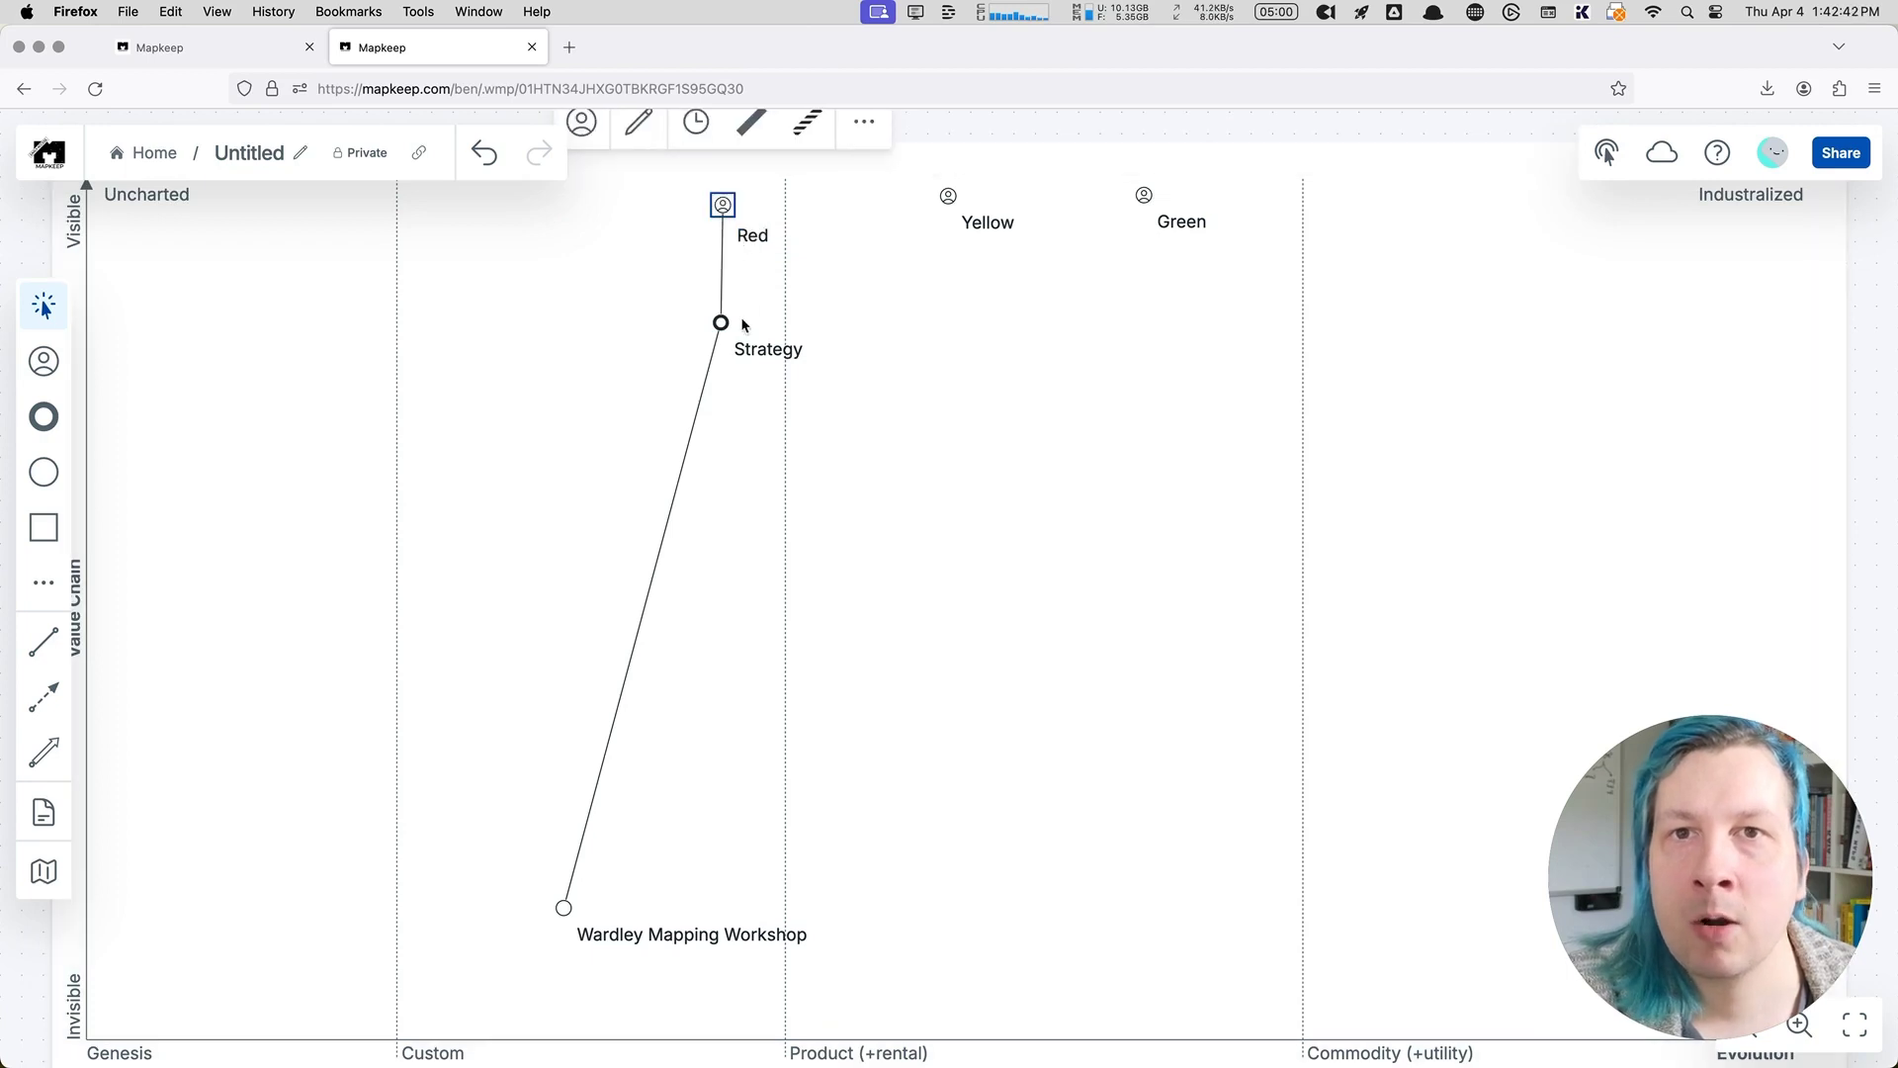
Step: Move the Strategy need to mid-Custom above Wardley Mapping Workshop, with its label on the node's left side
drag(722, 333, 512, 394)
click(695, 423)
click(623, 400)
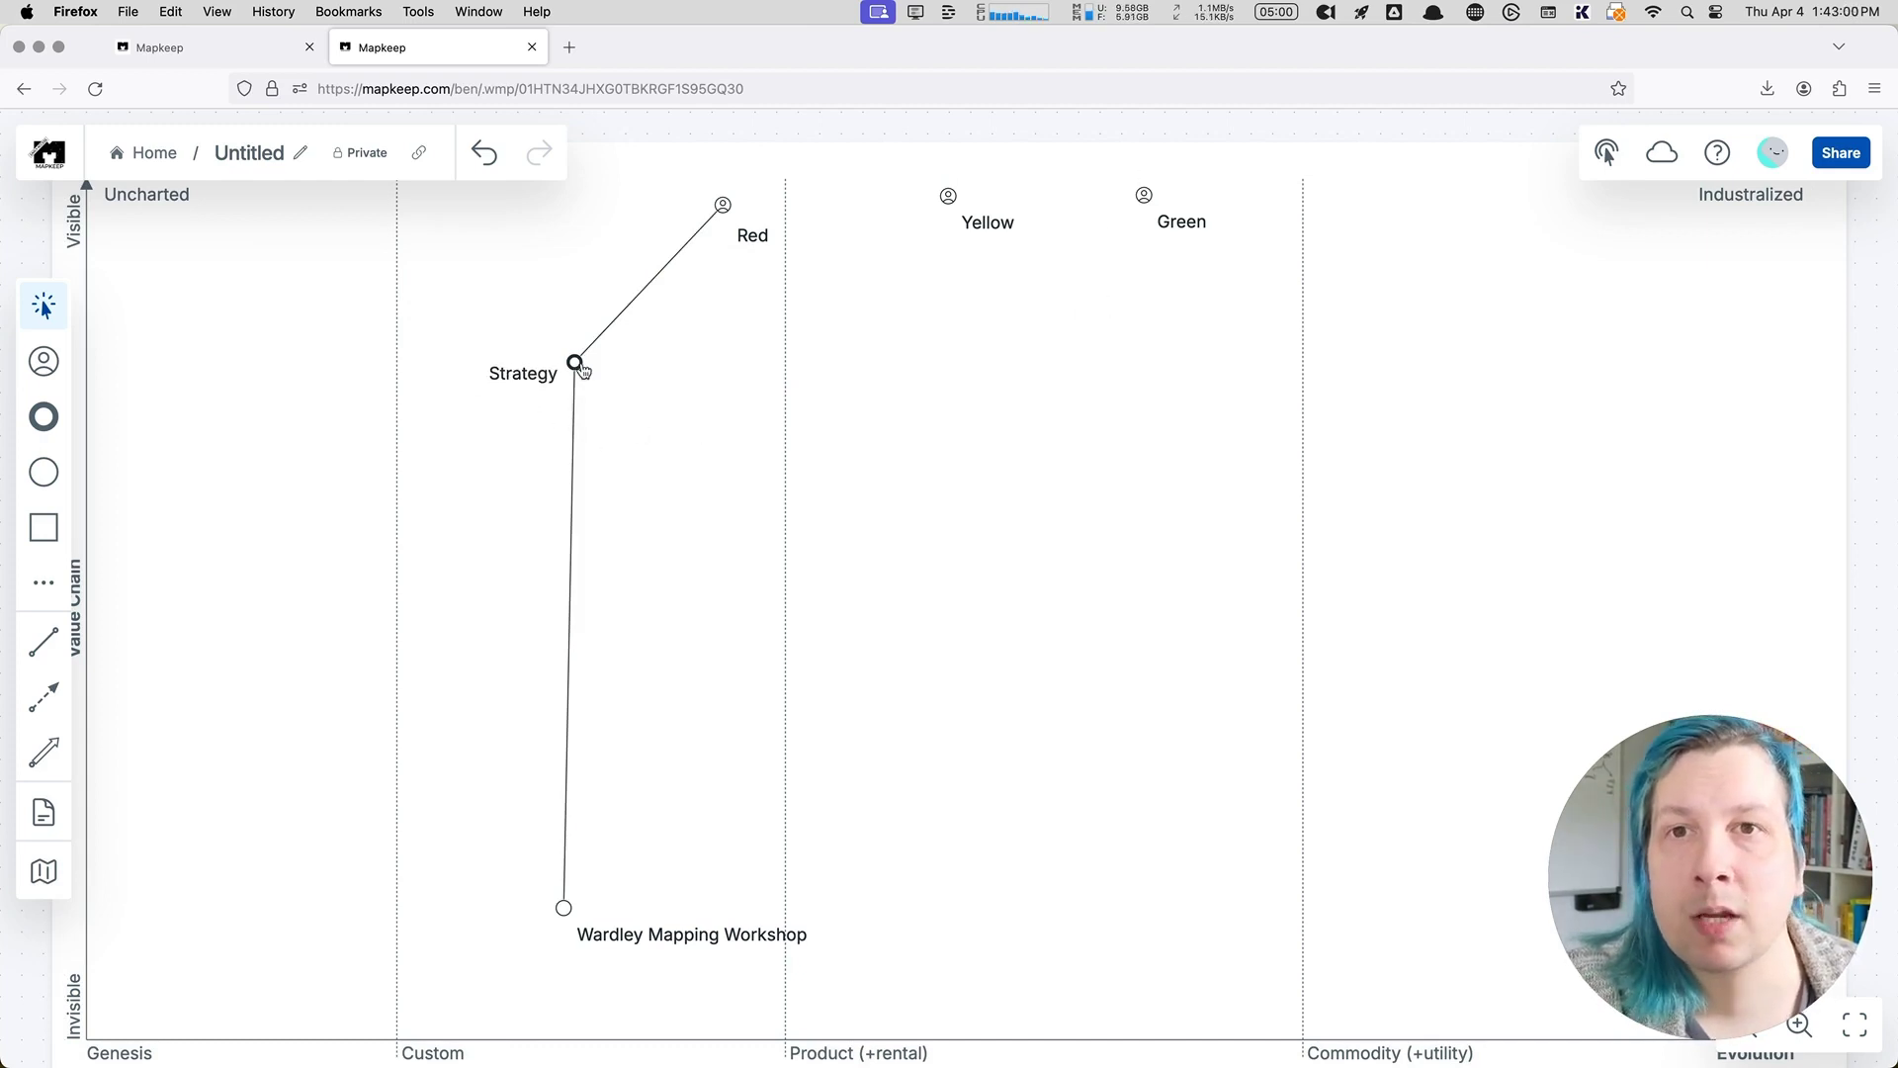
drag(574, 362, 578, 356)
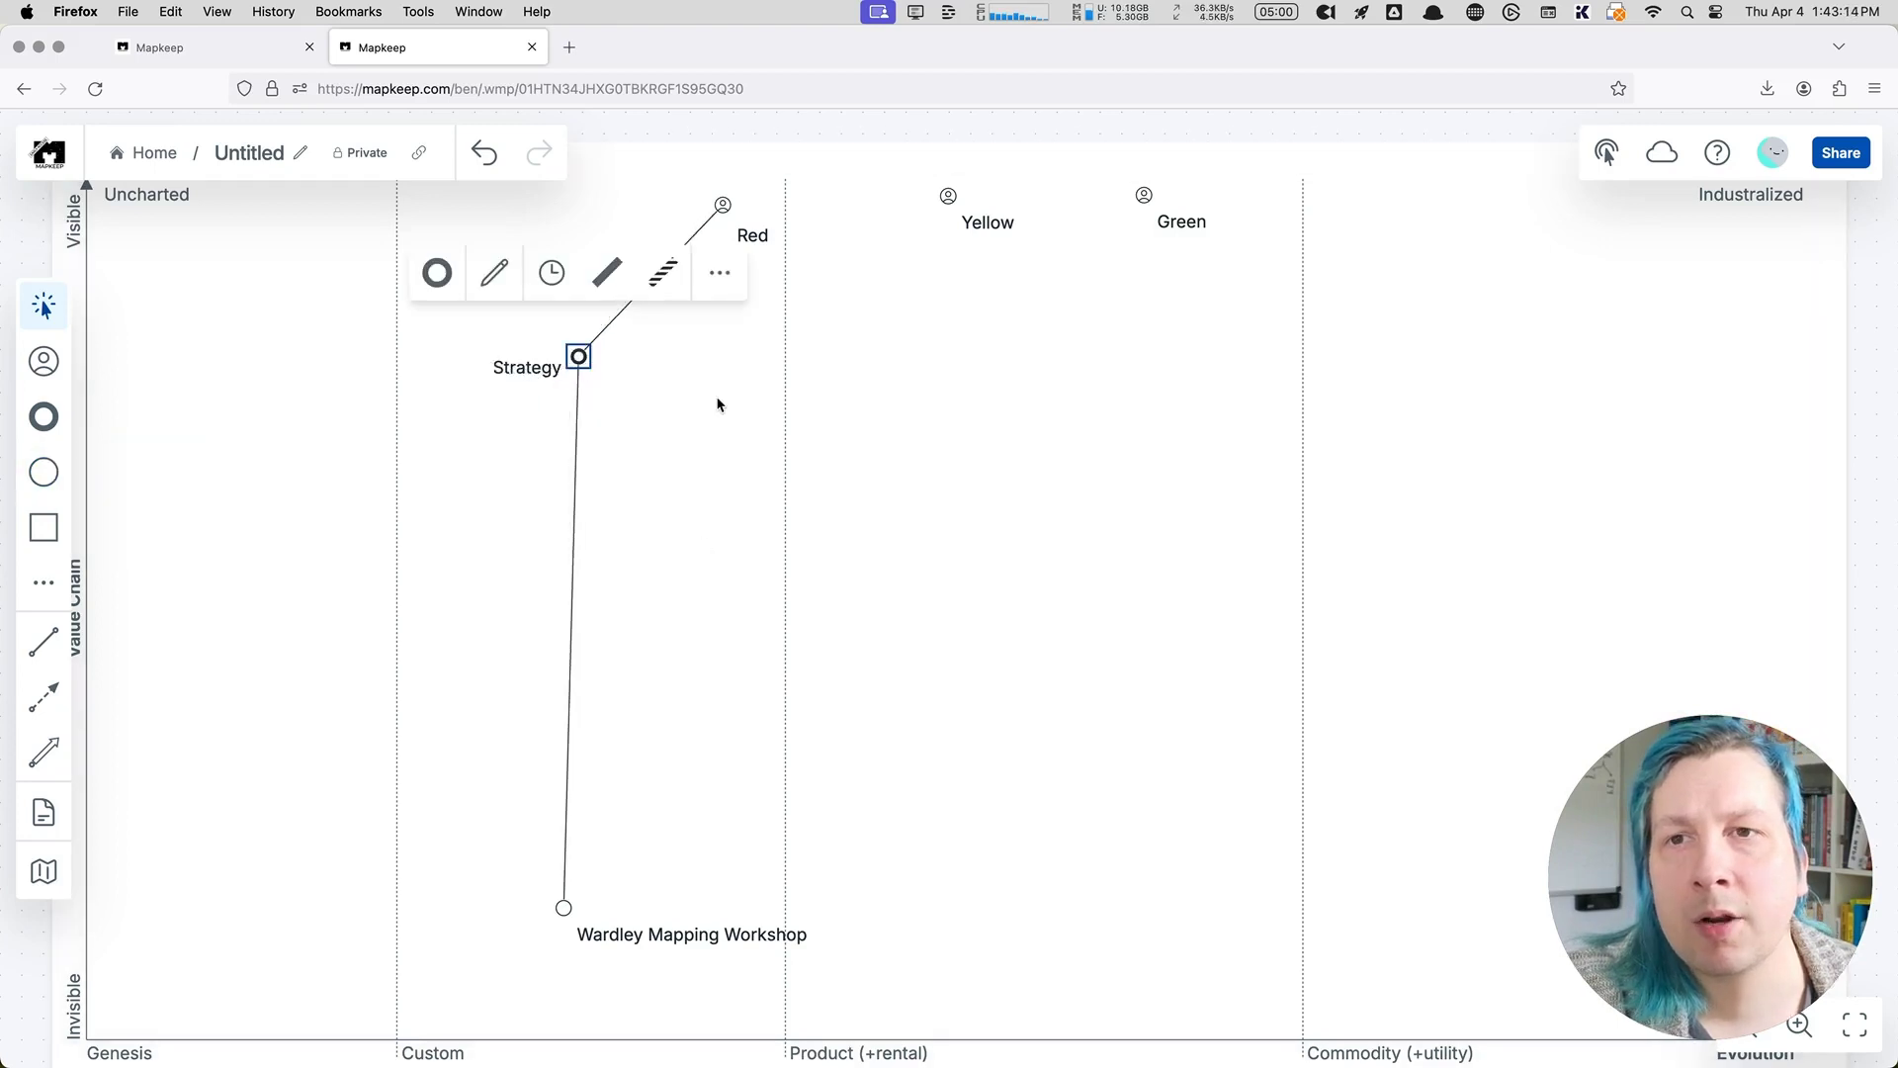
Step: Add a component named "Proposal" in the Custom column, slightly below and to the right of Strategy
click(43, 473)
click(683, 381)
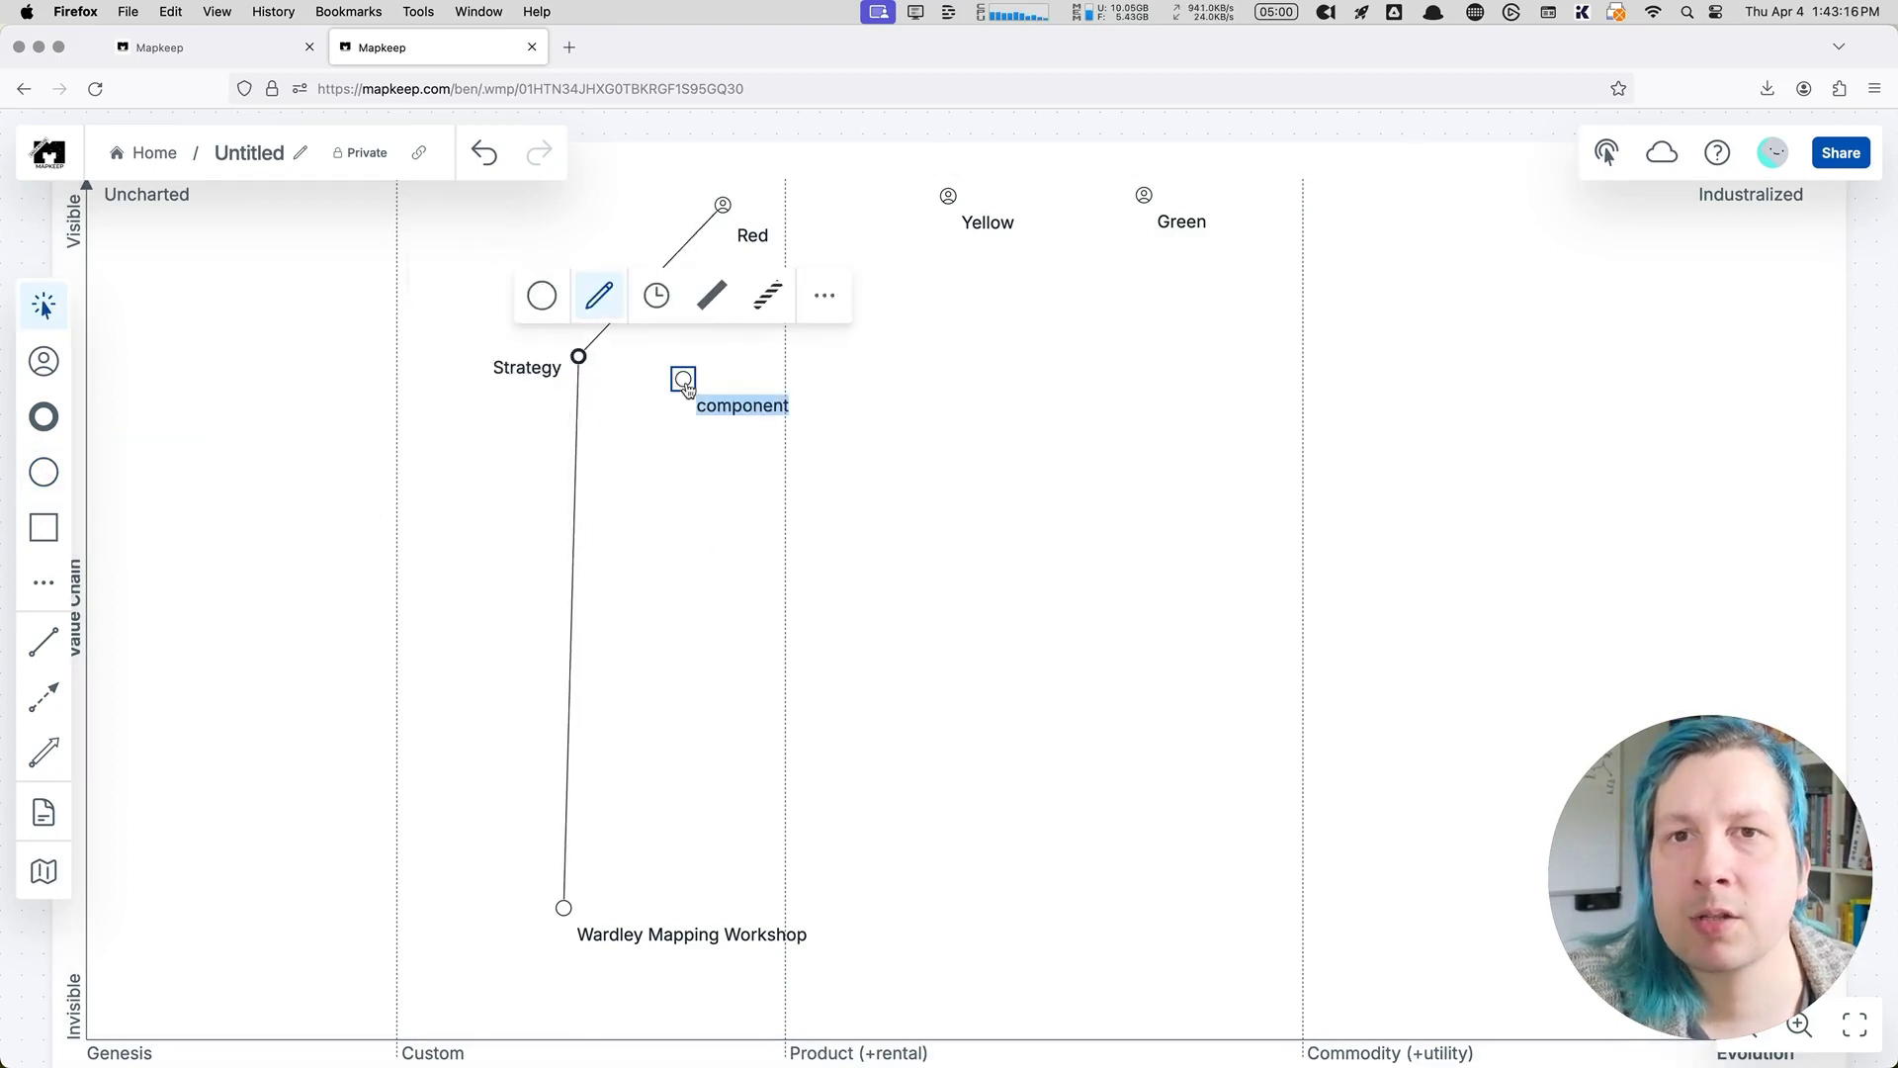
text(Proposal)
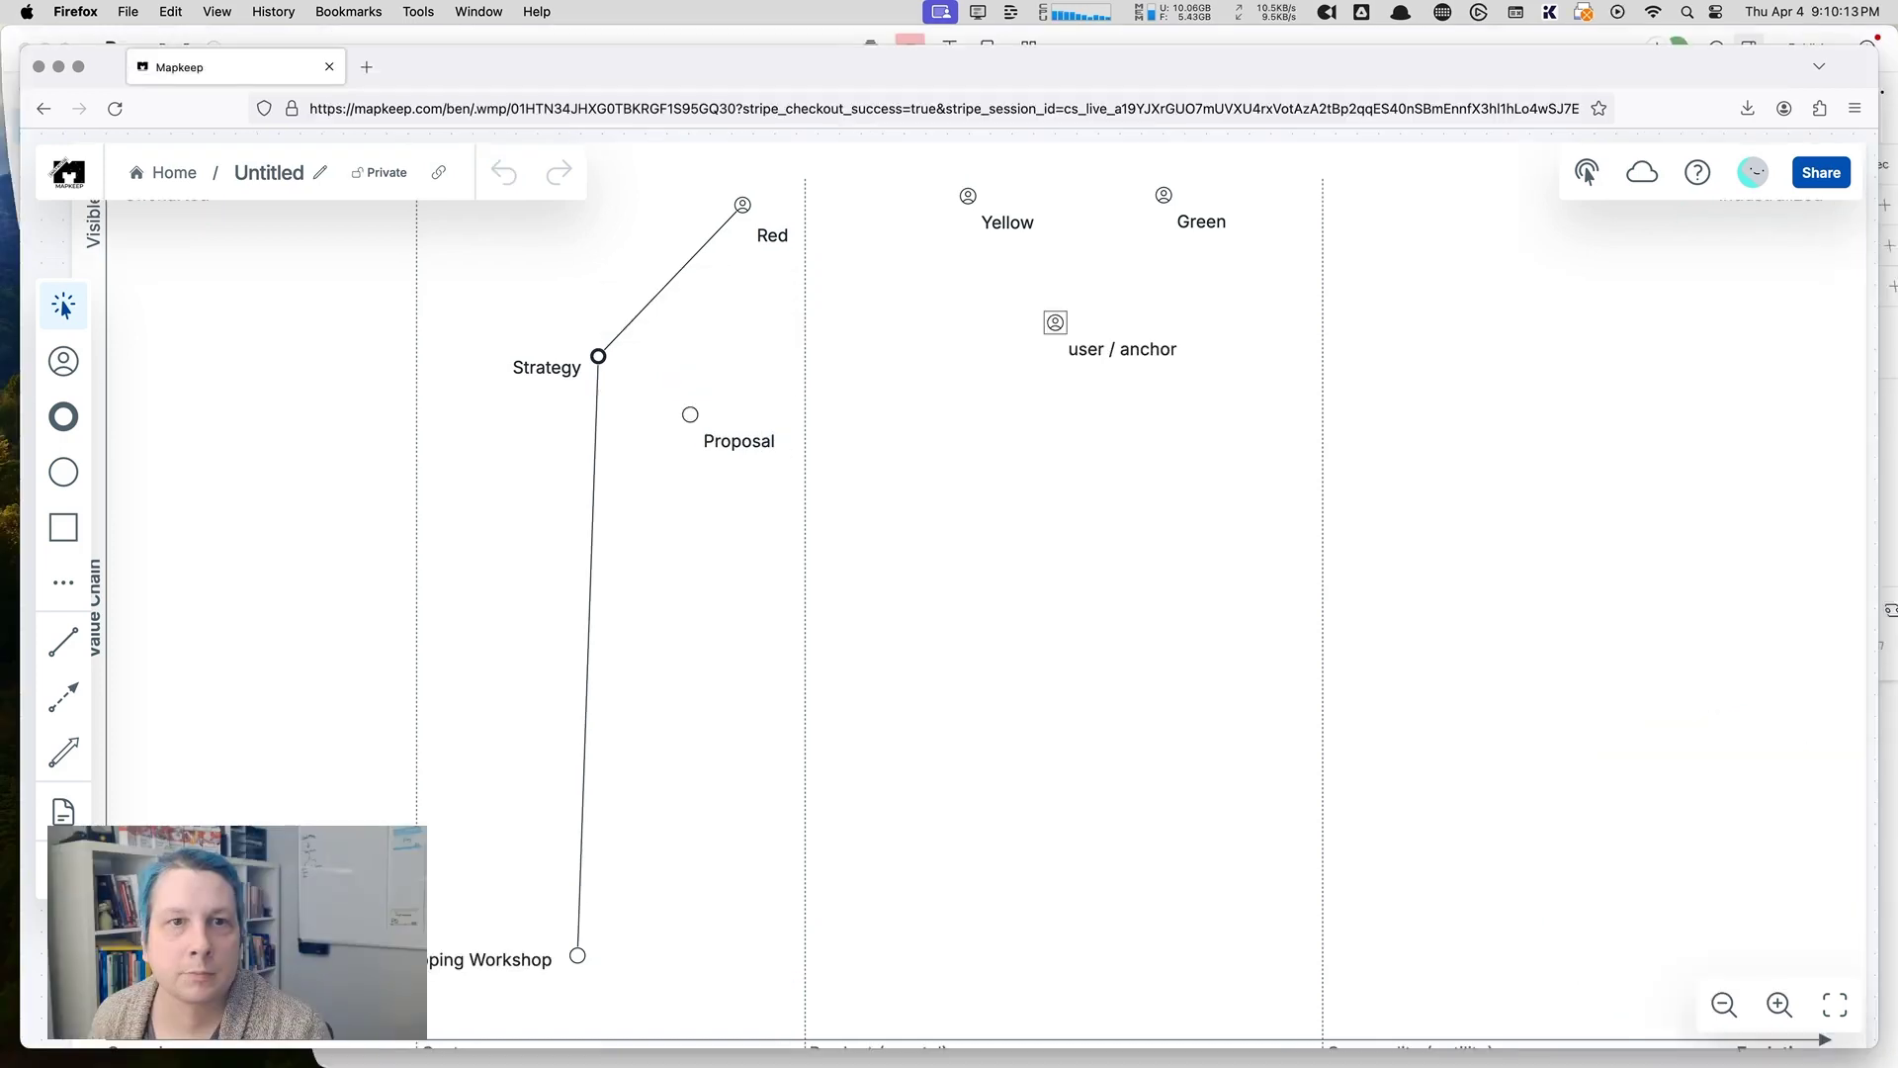
drag(424, 940, 1108, 826)
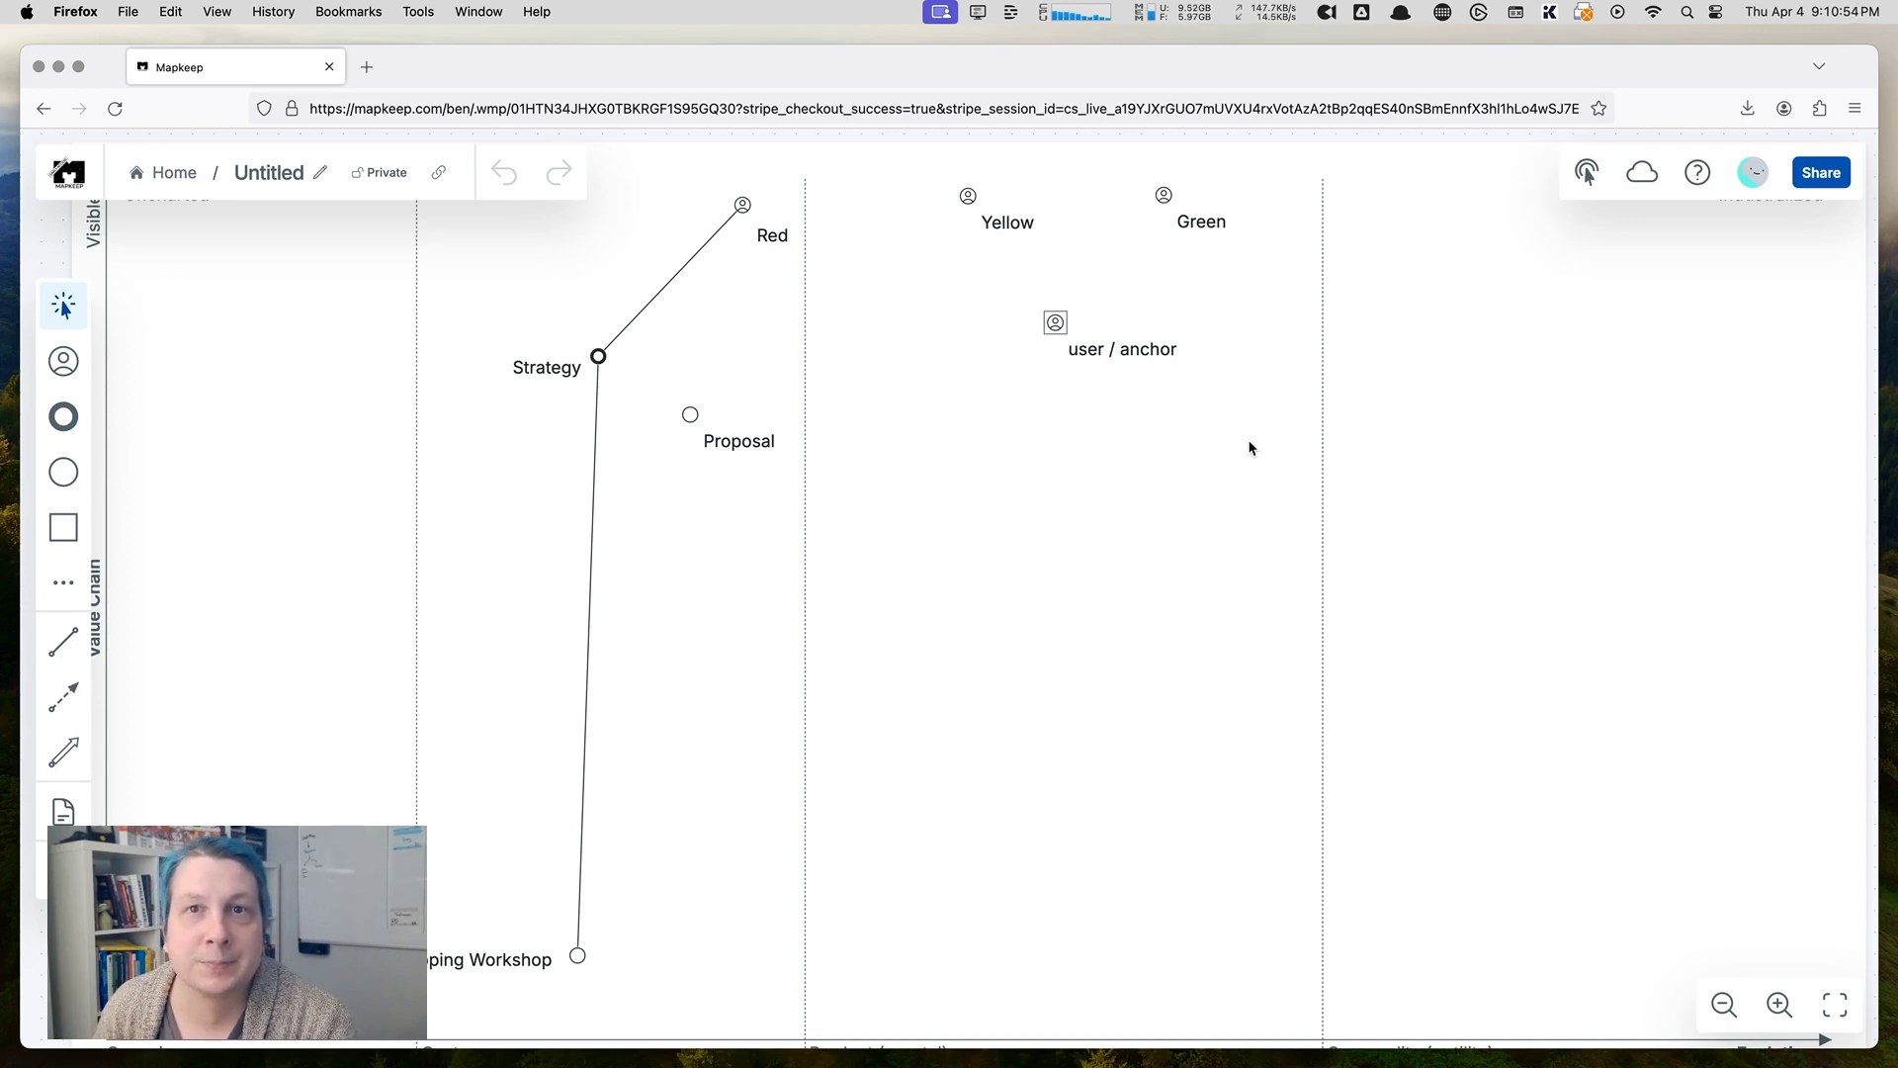
Step: Delete the unnamed user anchor and add a component named "Pain" in the Custom column, well below Proposal
click(1057, 325)
key(Delete)
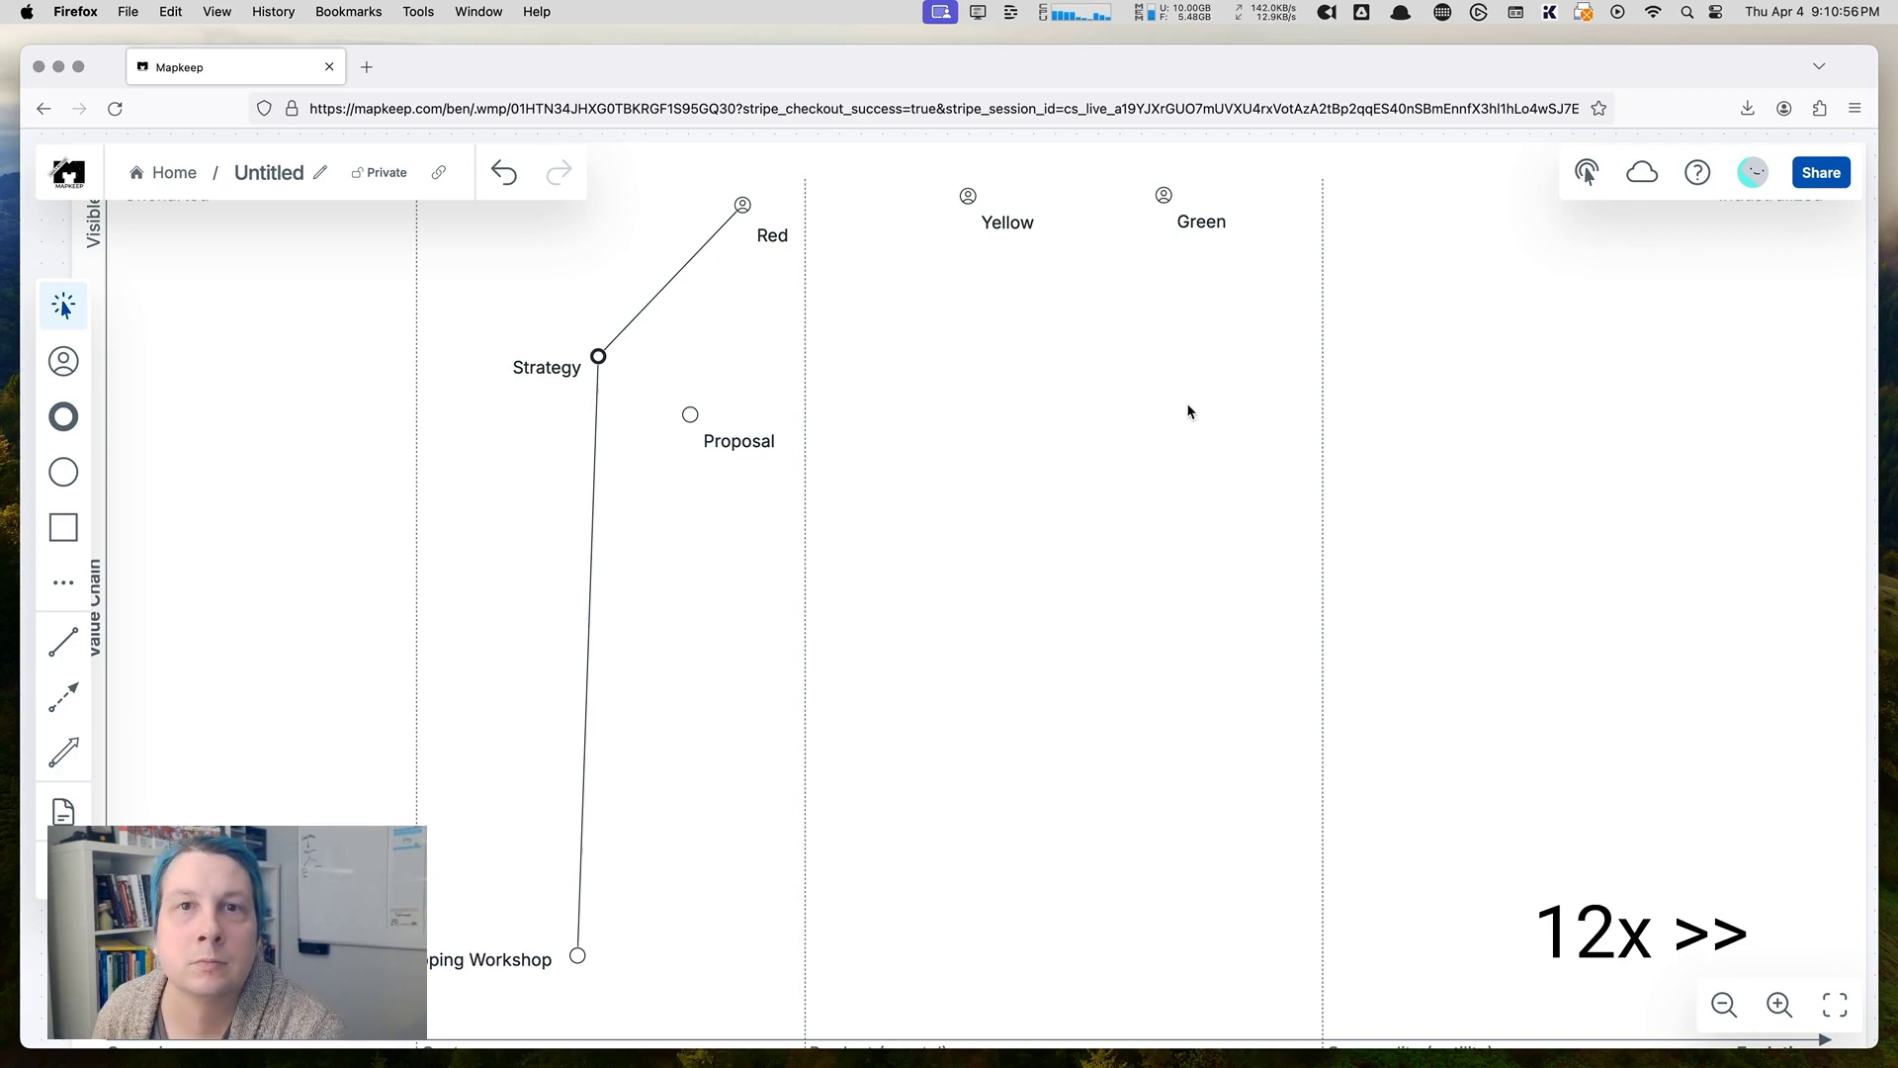
click(64, 473)
click(693, 540)
text(Pain)
key(Return)
drag(693, 540, 697, 633)
Step: Add a component named "Awareness of the Pain" just above Pain and link the two
click(64, 473)
click(683, 551)
text(Awareness of the Pain)
key(Return)
click(63, 643)
drag(683, 550, 697, 632)
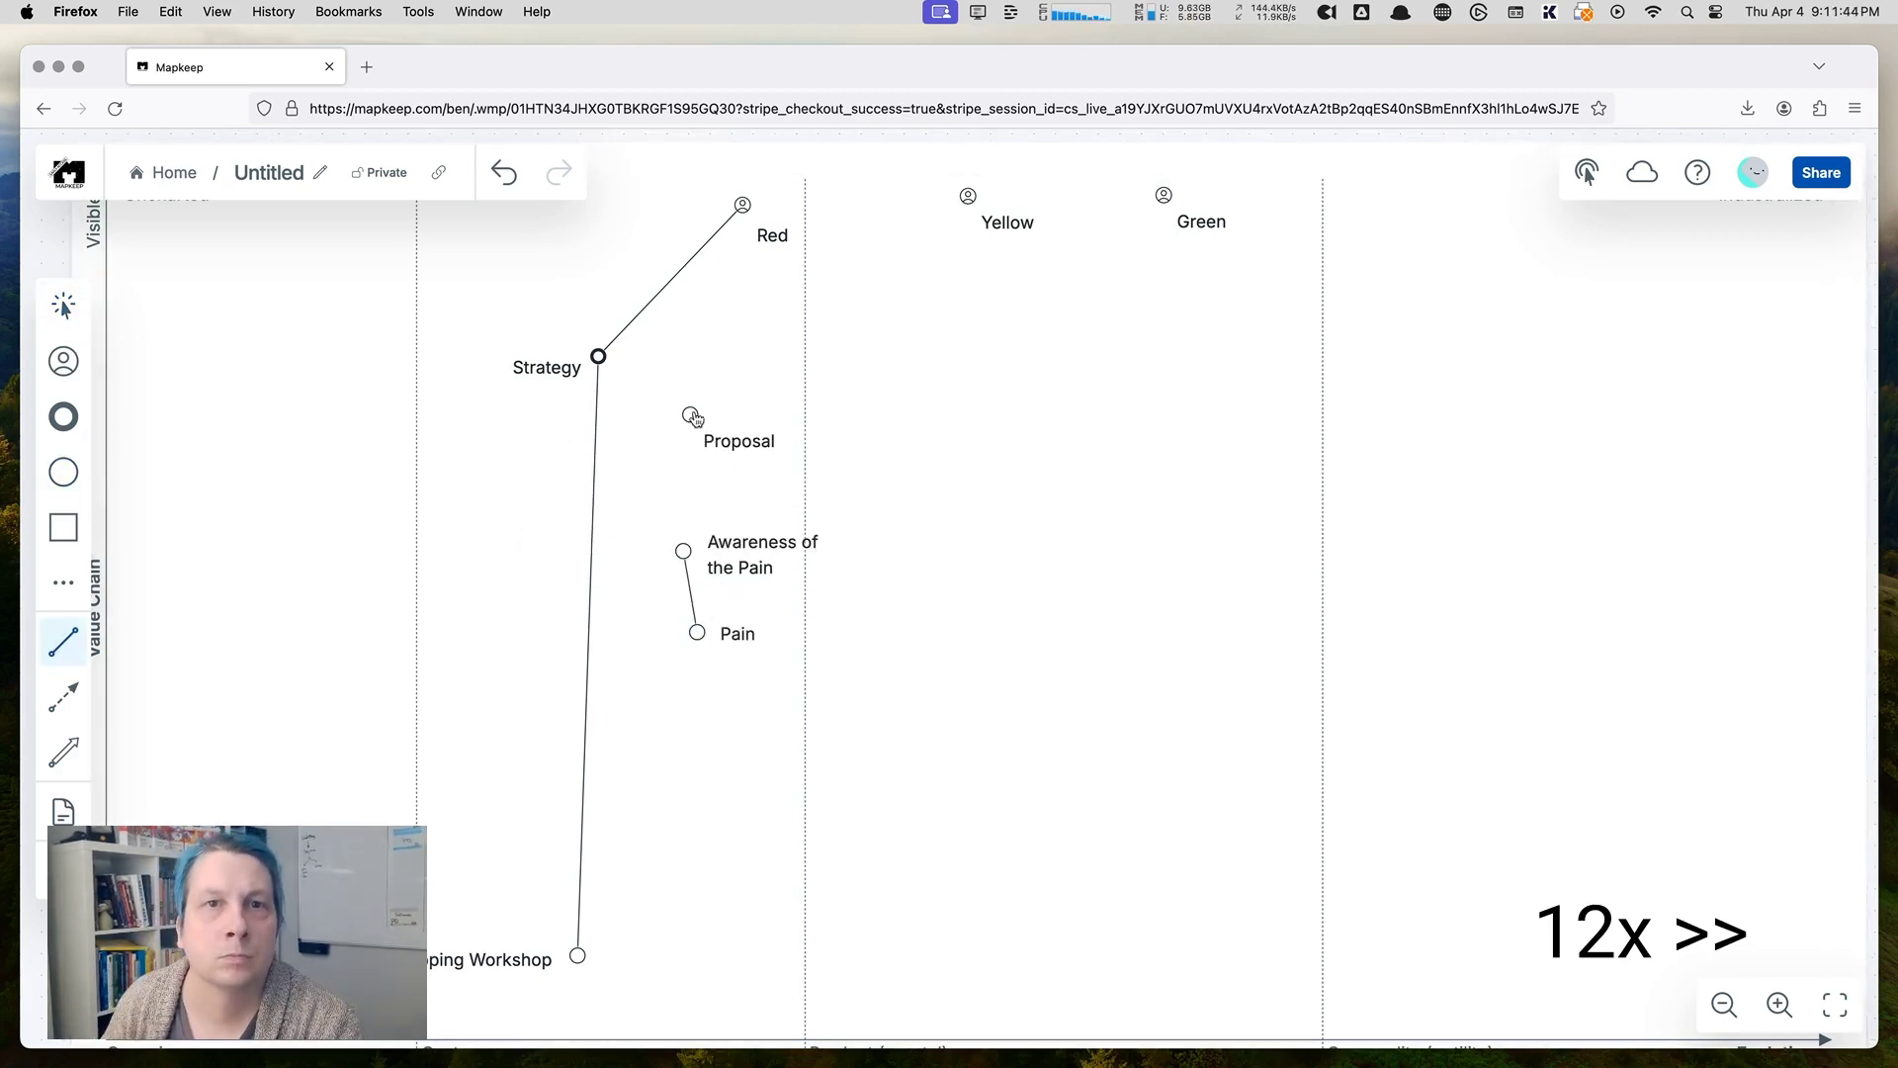
Step: Lower Proposal slightly, then add a component named "Purchase" above it and link Purchase to Proposal
key(Escape)
mouse_move(690, 415)
mouse_down()
mouse_move(701, 361)
mouse_move(676, 312)
mouse_move(710, 411)
mouse_move(720, 364)
mouse_move(703, 447)
mouse_up()
click(64, 473)
click(733, 317)
text(Purchase)
click(63, 642)
drag(732, 318, 703, 447)
Step: Shift Purchase, Proposal and the pain components aside, raise the Strategy need and rename it "Solution"
drag(676, 312, 714, 323)
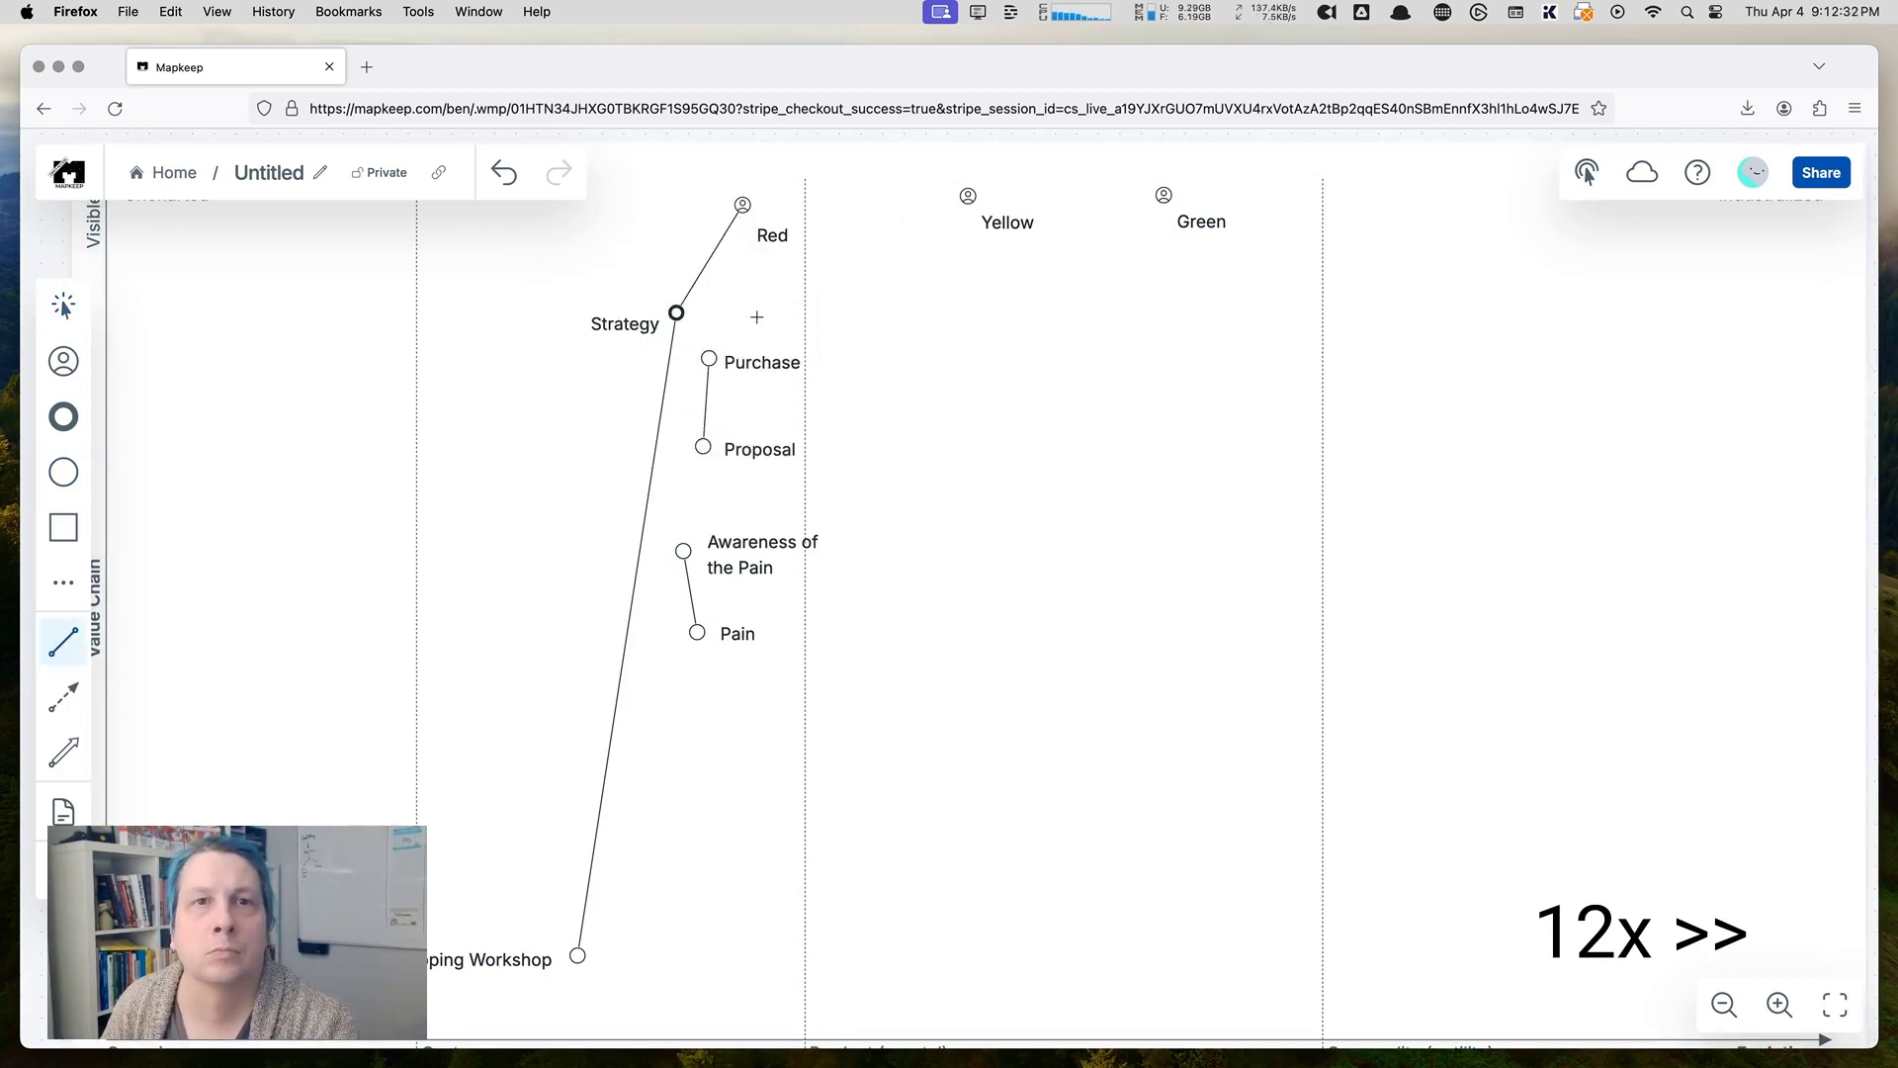
key(Escape)
drag(899, 305, 667, 682)
drag(709, 359, 859, 433)
drag(676, 312, 674, 278)
double_click(622, 290)
text(Solution)
Step: Delete the Wardley Mapping Workshop component, bring the shifted components back below Solution and link Solution to Purchase
click(577, 955)
key(BackSpace)
drag(860, 433, 682, 395)
click(64, 643)
drag(674, 279, 742, 351)
Step: Move Proposal closer to Purchase and line up Pain and its awareness component vertically below Proposal
key(Escape)
drag(675, 481, 739, 435)
drag(848, 708, 694, 701)
drag(833, 626, 697, 593)
Step: Add a component named "Budget" below Purchase beside Proposal, with its label on the node's left side, and link it to Purchase
click(63, 473)
click(537, 415)
text(Budget)
drag(579, 441, 507, 411)
click(64, 643)
drag(743, 351, 671, 353)
drag(739, 435, 697, 459)
Step: Rename the awareness component "Pain Awareness" and add "Solution Search" above it, linked to both Pain Awareness and Proposal
double_click(776, 625)
text(Pain Awareness)
click(63, 472)
click(685, 534)
text(Solution Search)
mouse_move(741, 560)
mouse_down()
mouse_move(748, 538)
mouse_move(705, 542)
mouse_up()
click(63, 643)
drag(705, 542, 696, 621)
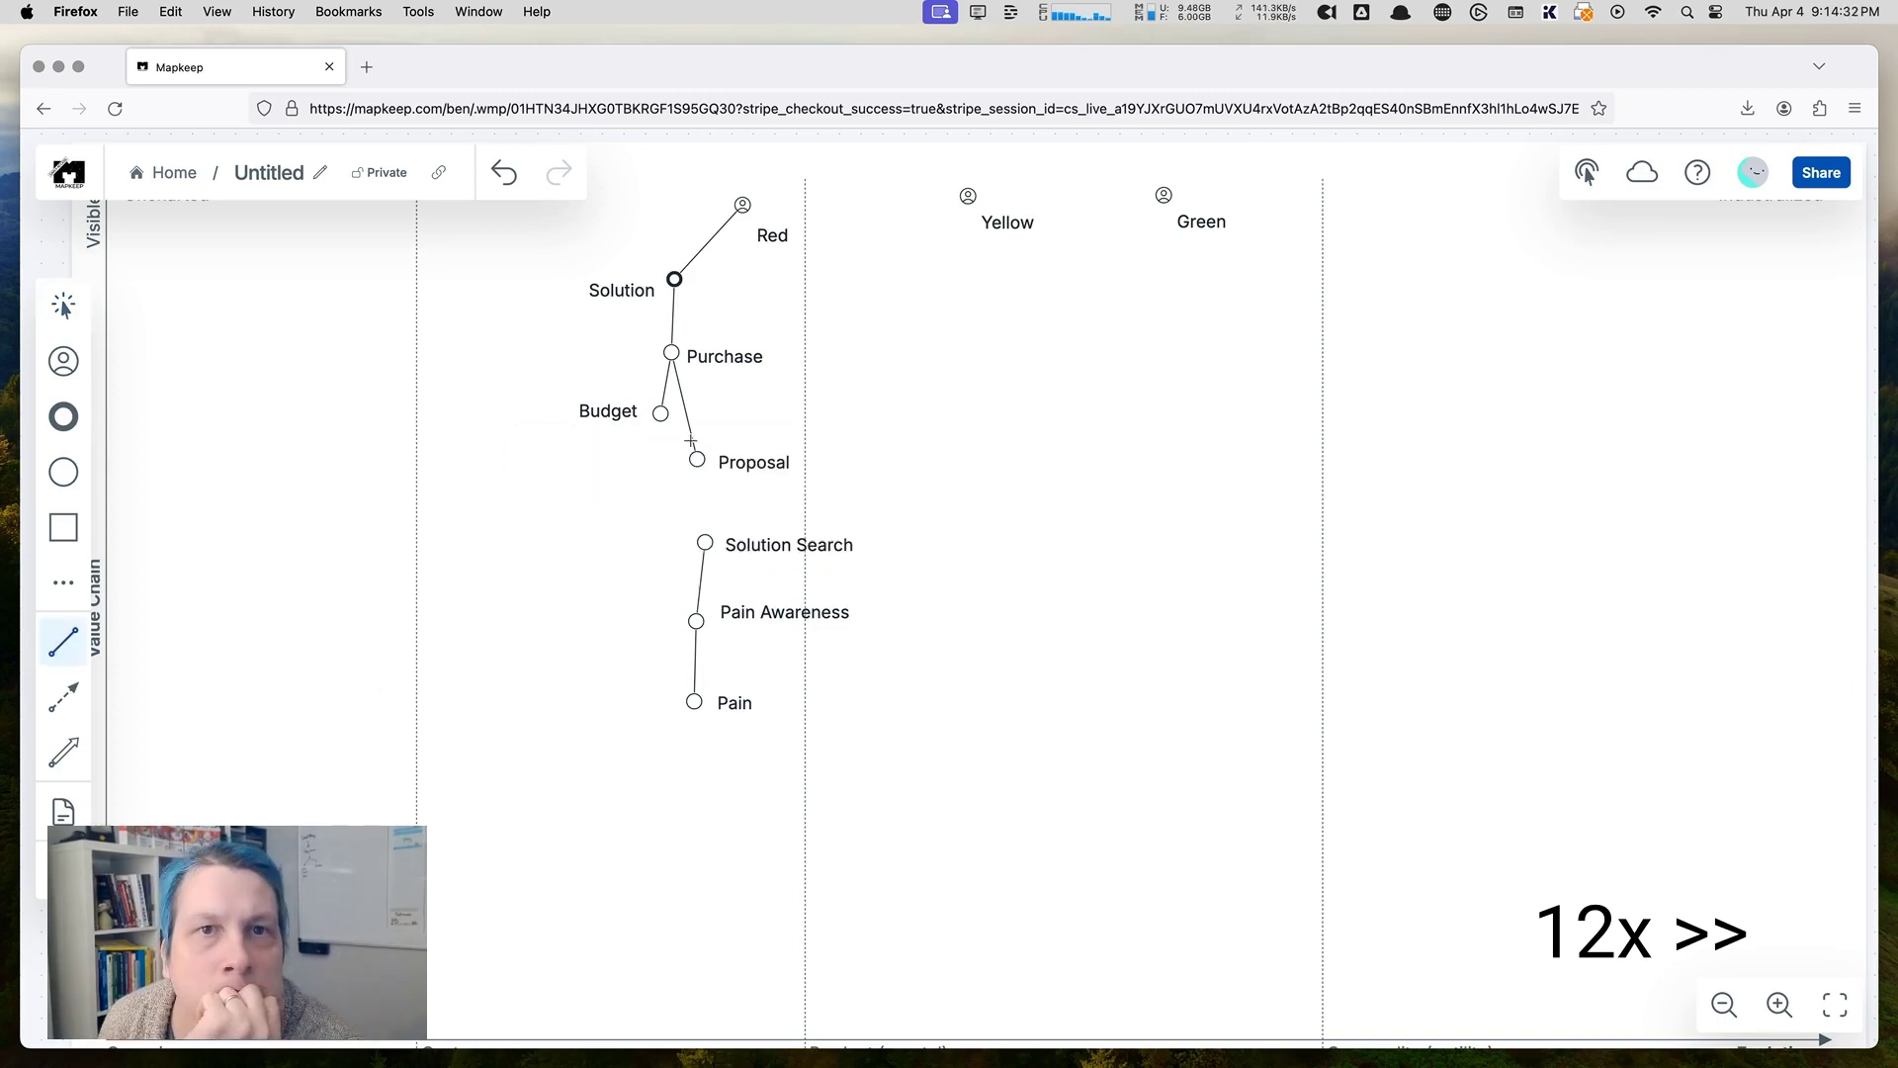
drag(697, 459, 705, 542)
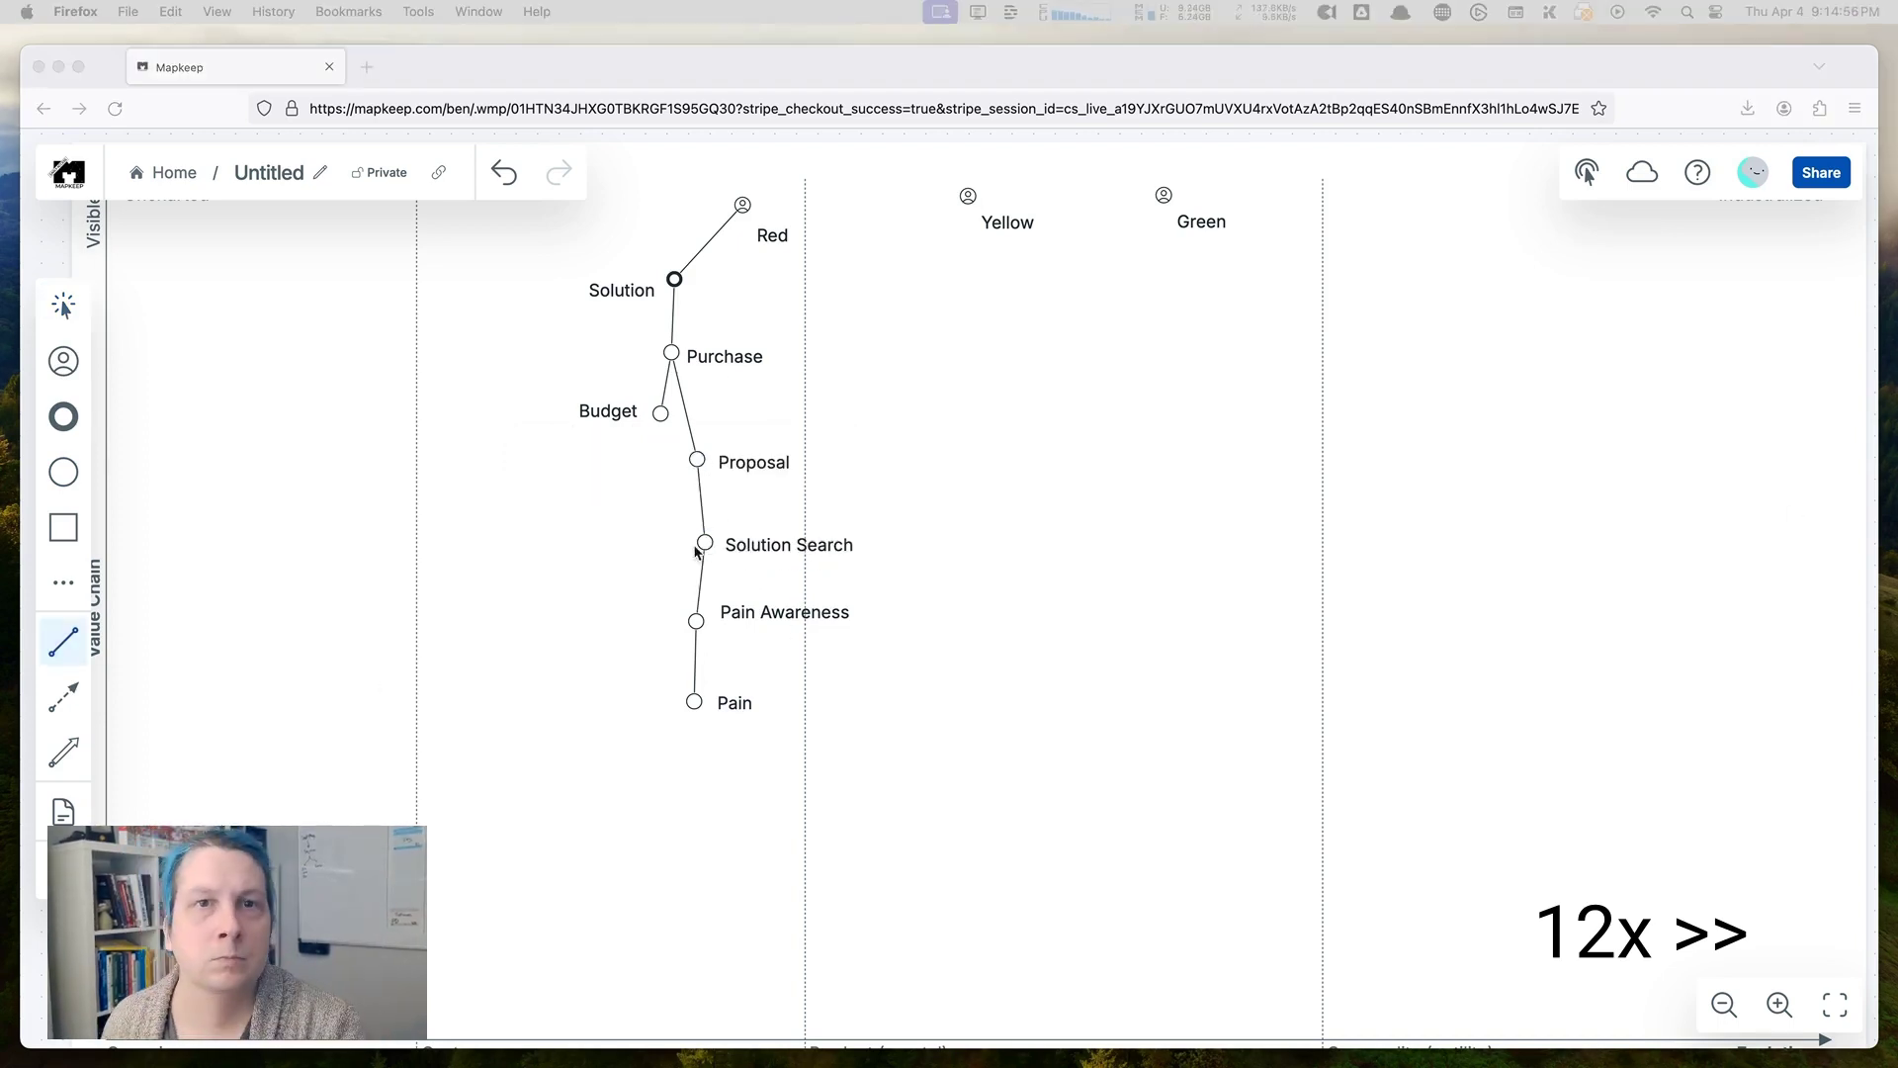
Step: Add a component named "Options" left of Pain Awareness, with its label on the node's left side, and link Solution Search to it
click(63, 473)
click(627, 603)
double_click(729, 61)
drag(607, 583, 572, 610)
drag(633, 639, 619, 595)
double_click(486, 617)
text(Options)
click(44, 643)
drag(685, 523, 619, 595)
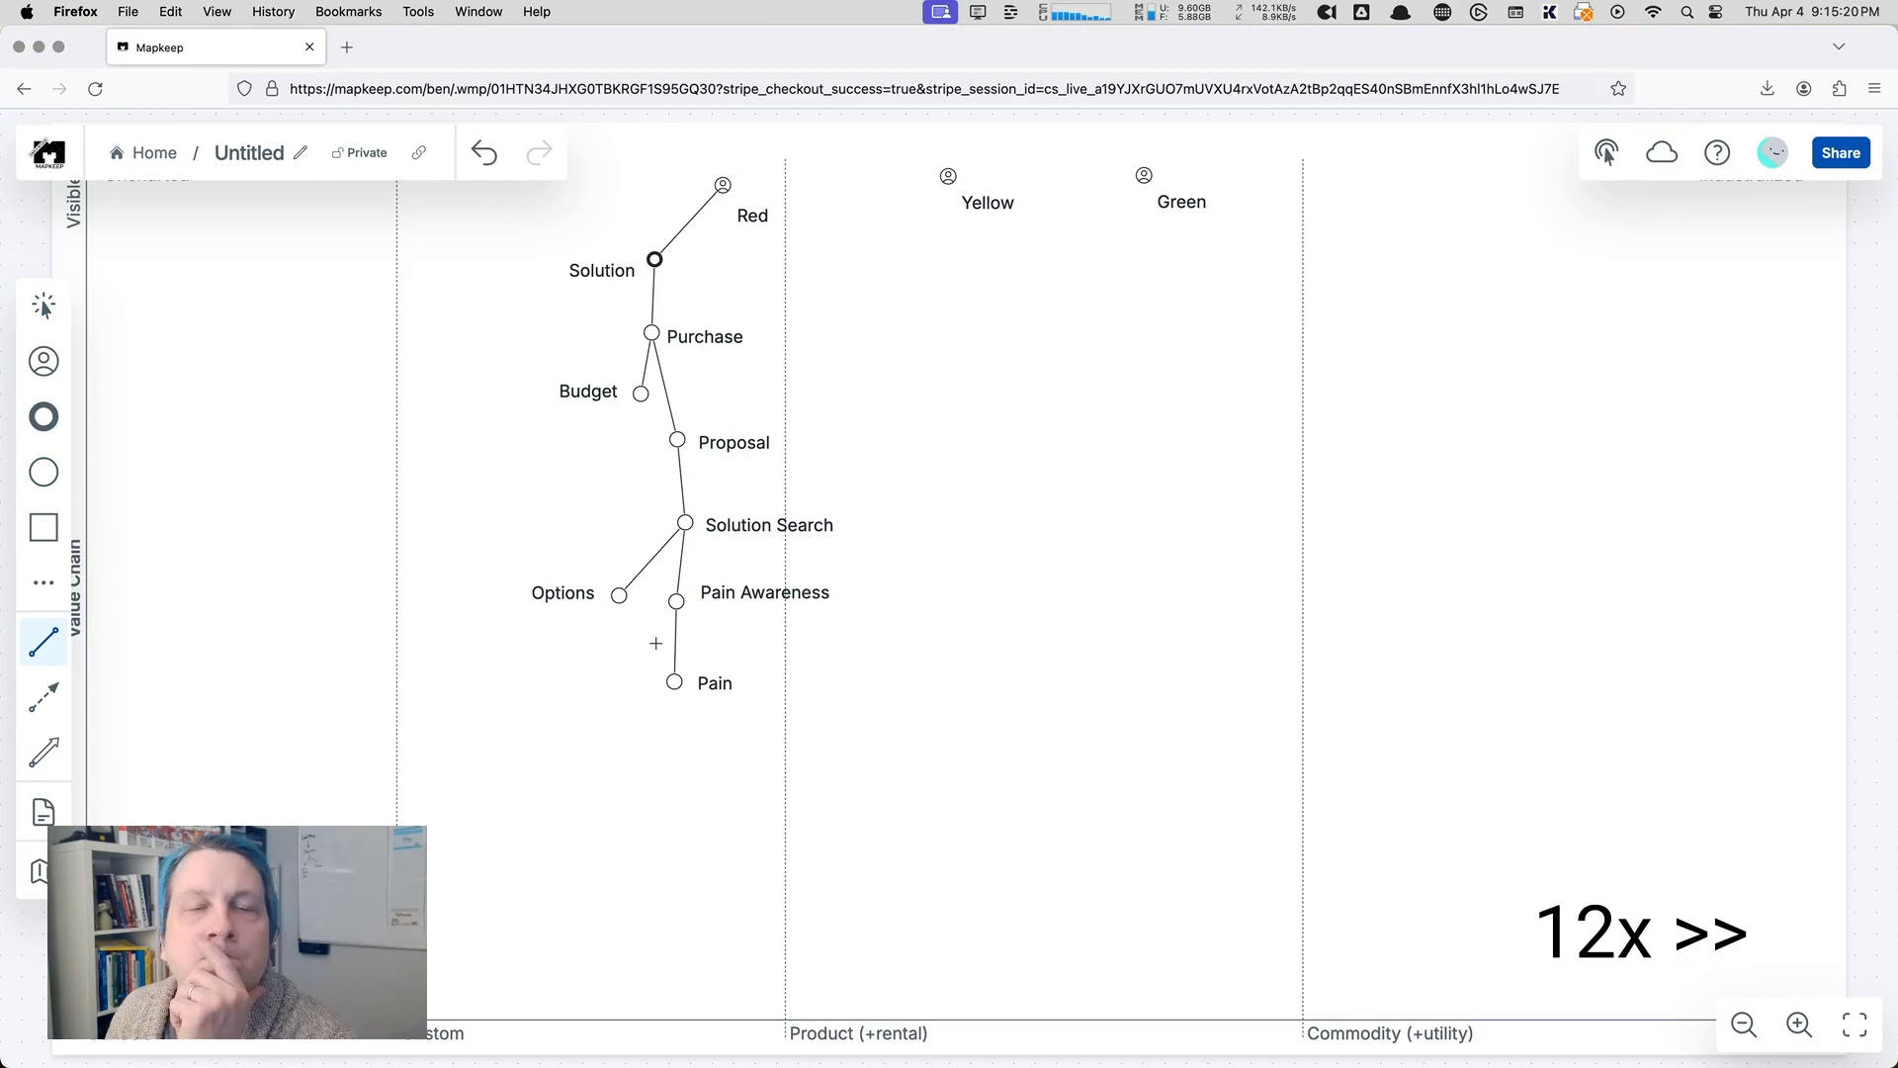
Step: Delete the link between Proposal and Solution Search and raise Proposal level with Budget
click(43, 306)
click(681, 481)
key(BackSpace)
drag(677, 439, 689, 396)
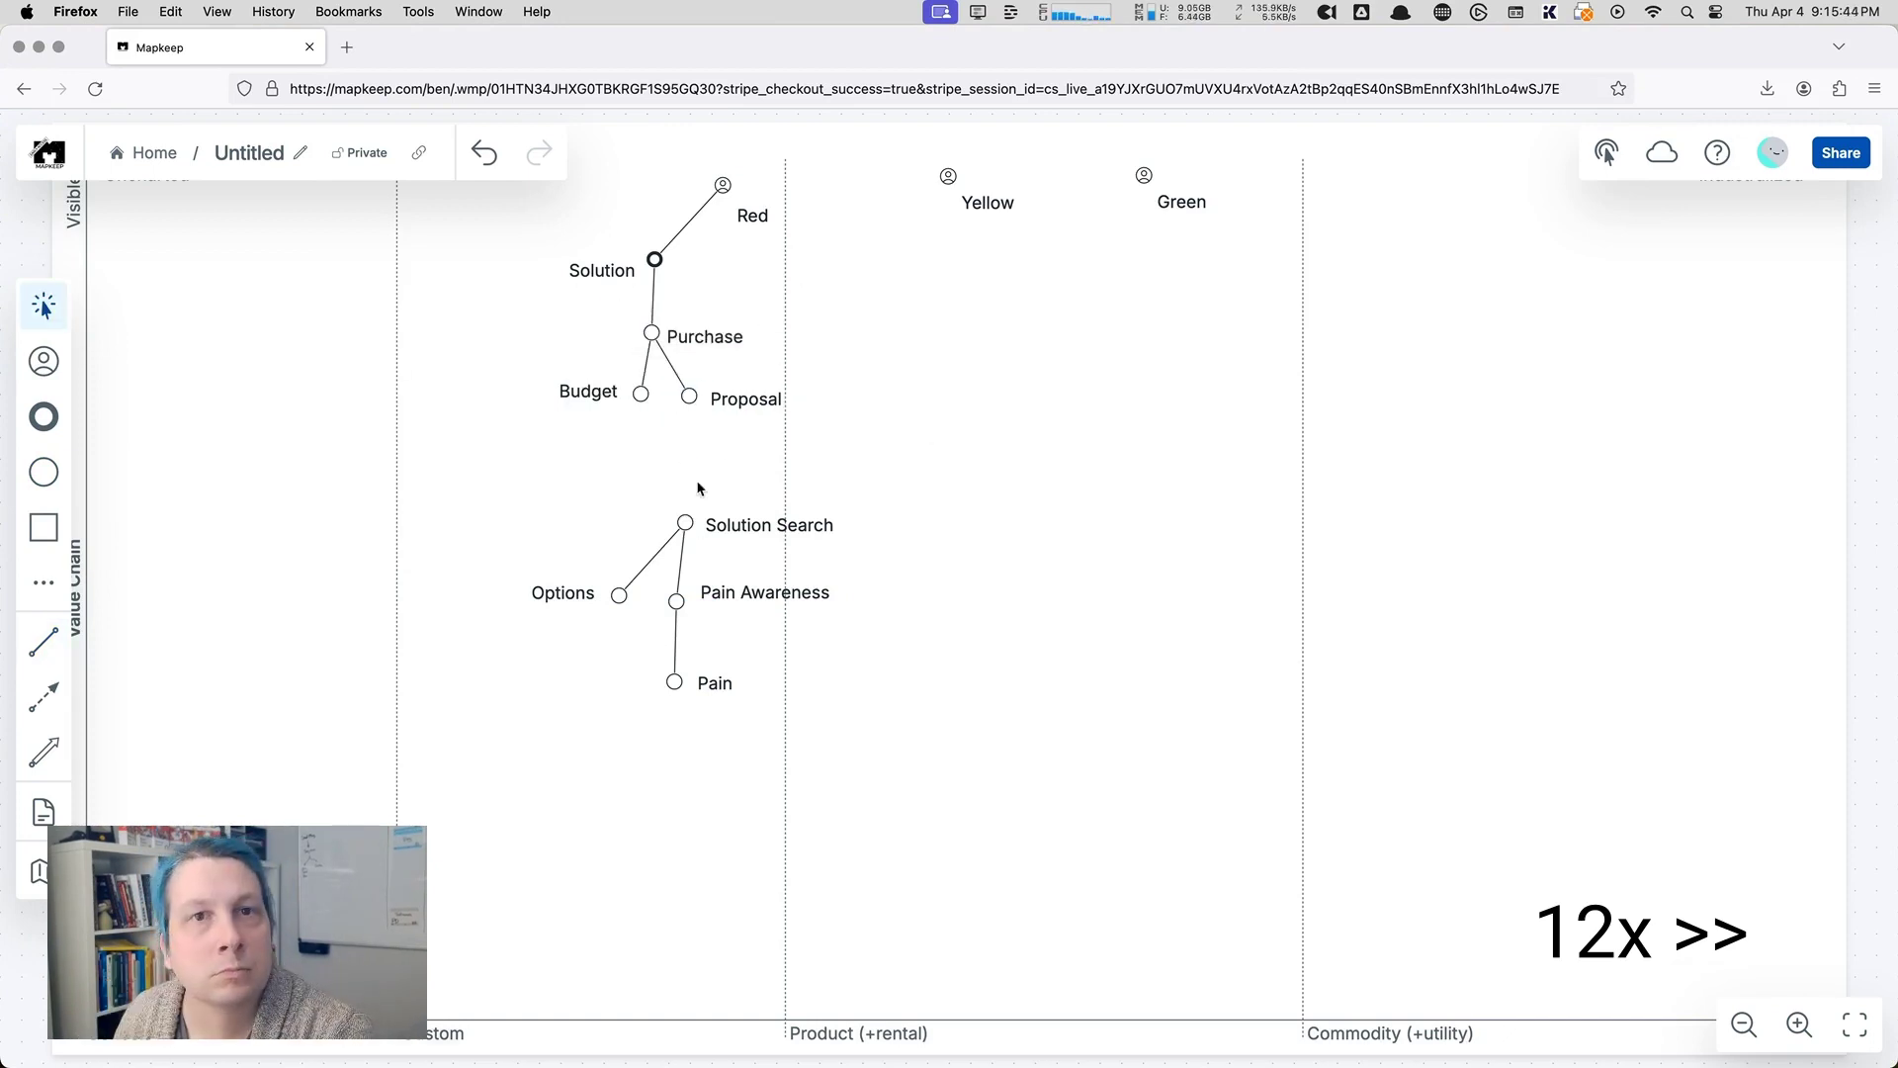
Step: Rearrange the lower chain and add "Solution Choice" between Proposal and Options, linked to both
drag(619, 595, 732, 717)
drag(676, 601, 668, 700)
click(43, 473)
click(650, 492)
text(Choice)
key(super+a)
text(Solution Choice)
drag(706, 519, 688, 395)
click(43, 643)
drag(658, 561, 663, 494)
click(43, 306)
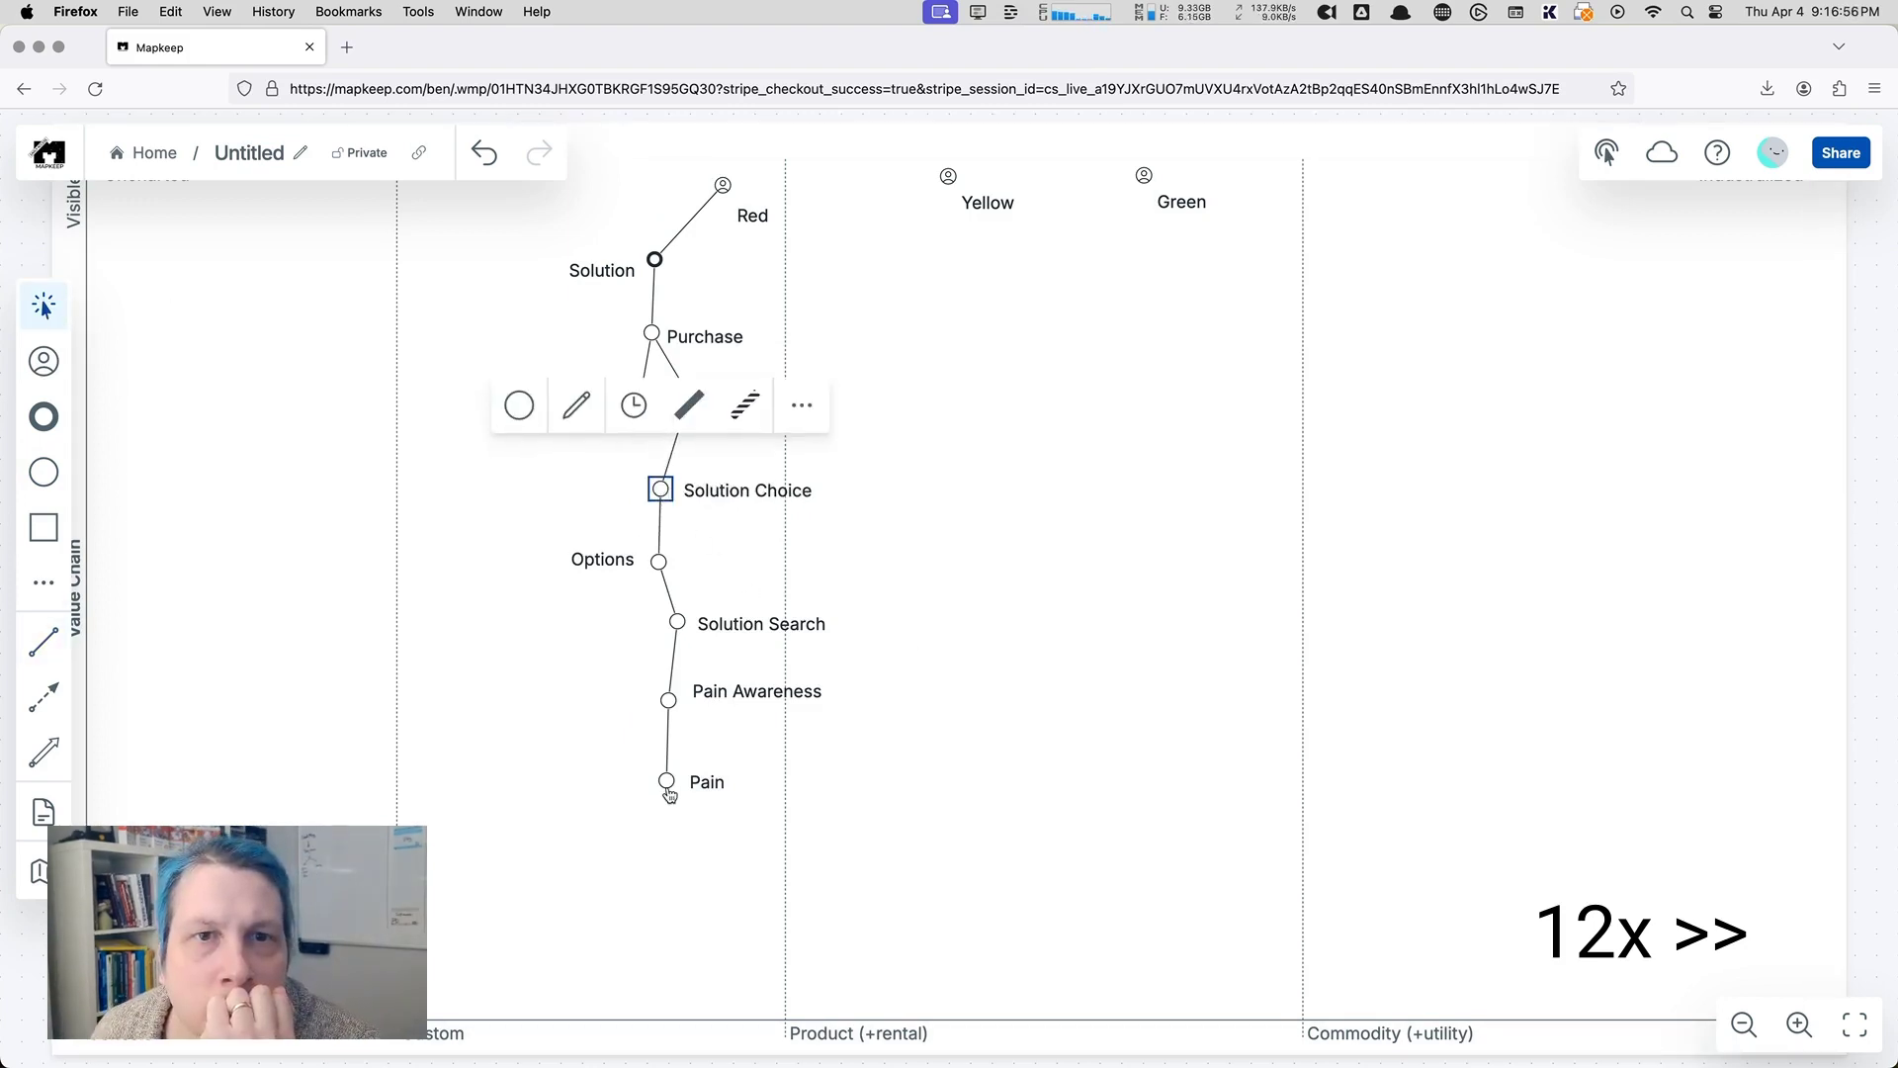
Step: Shift the chain from Solution Choice down to Pain slightly to the right, roughly in line below Proposal
drag(659, 562, 671, 559)
click(1538, 246)
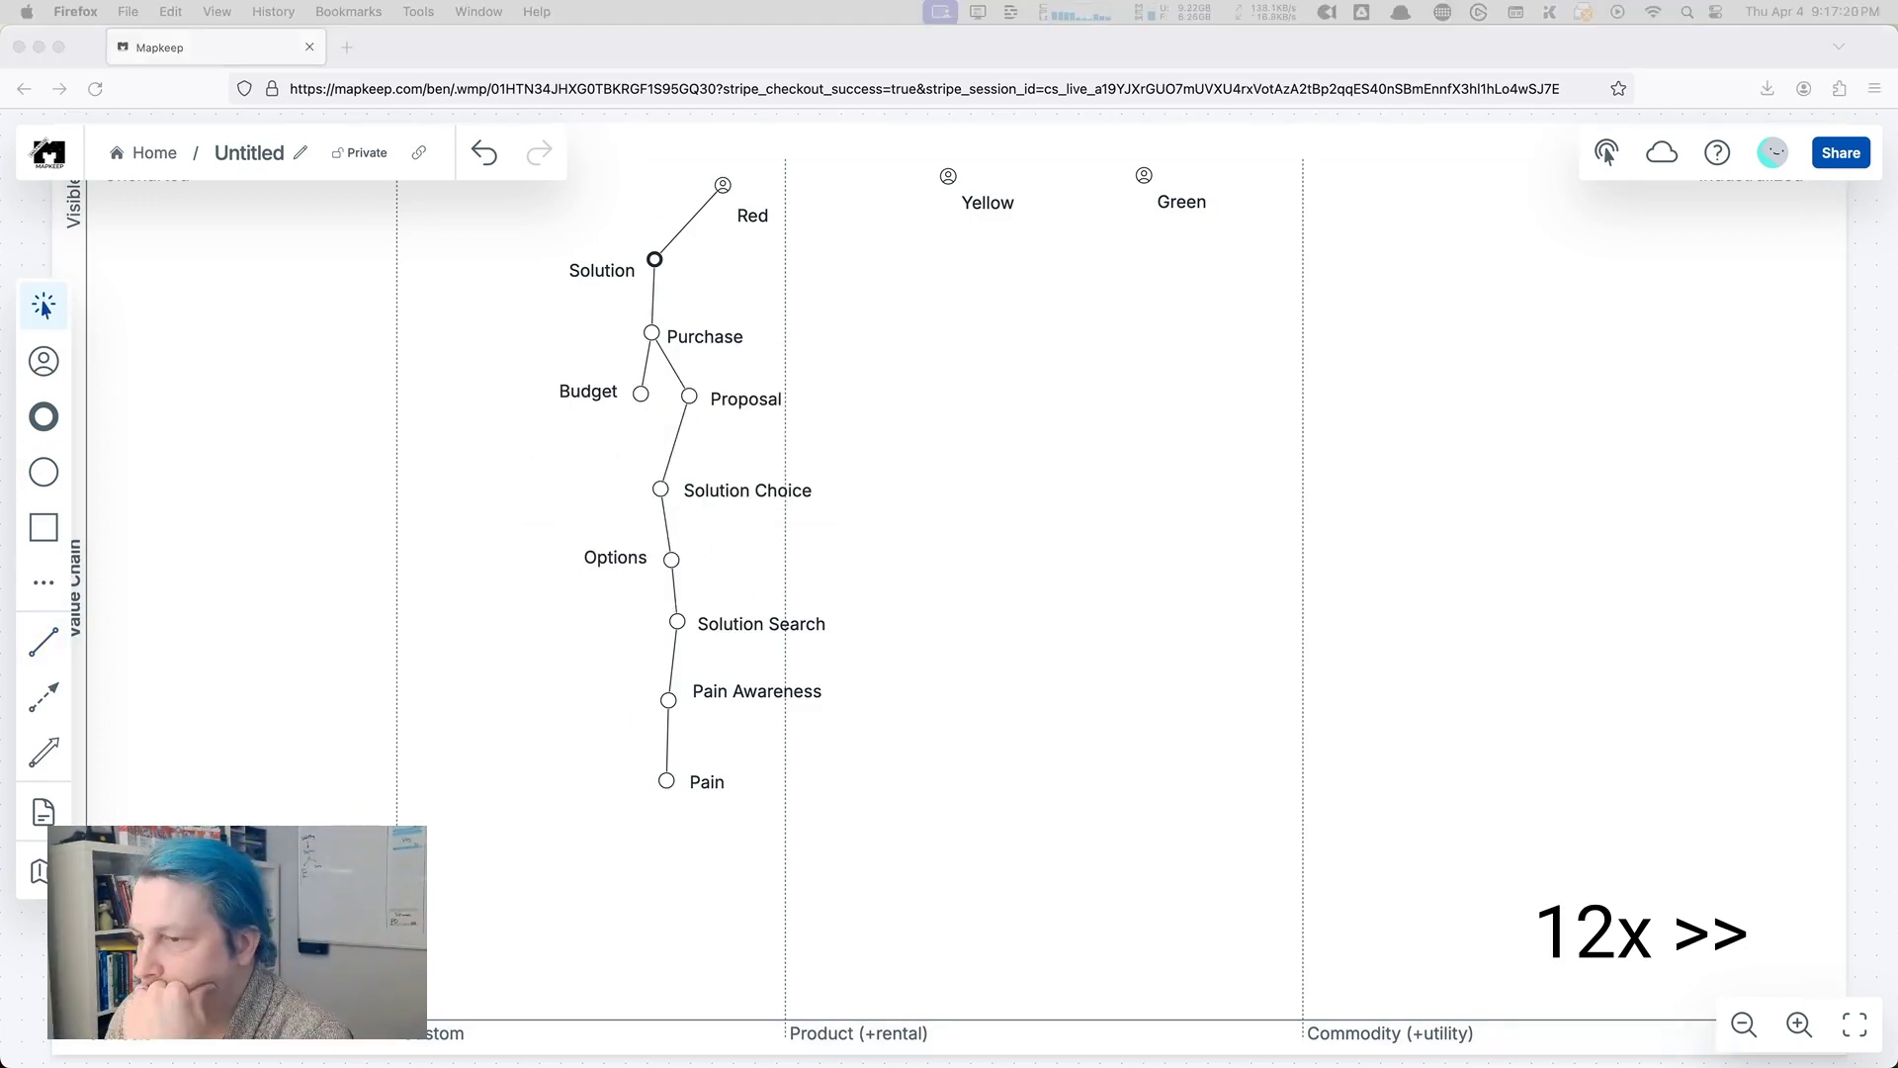
click(677, 571)
drag(571, 450, 856, 825)
drag(671, 559, 696, 571)
click(906, 686)
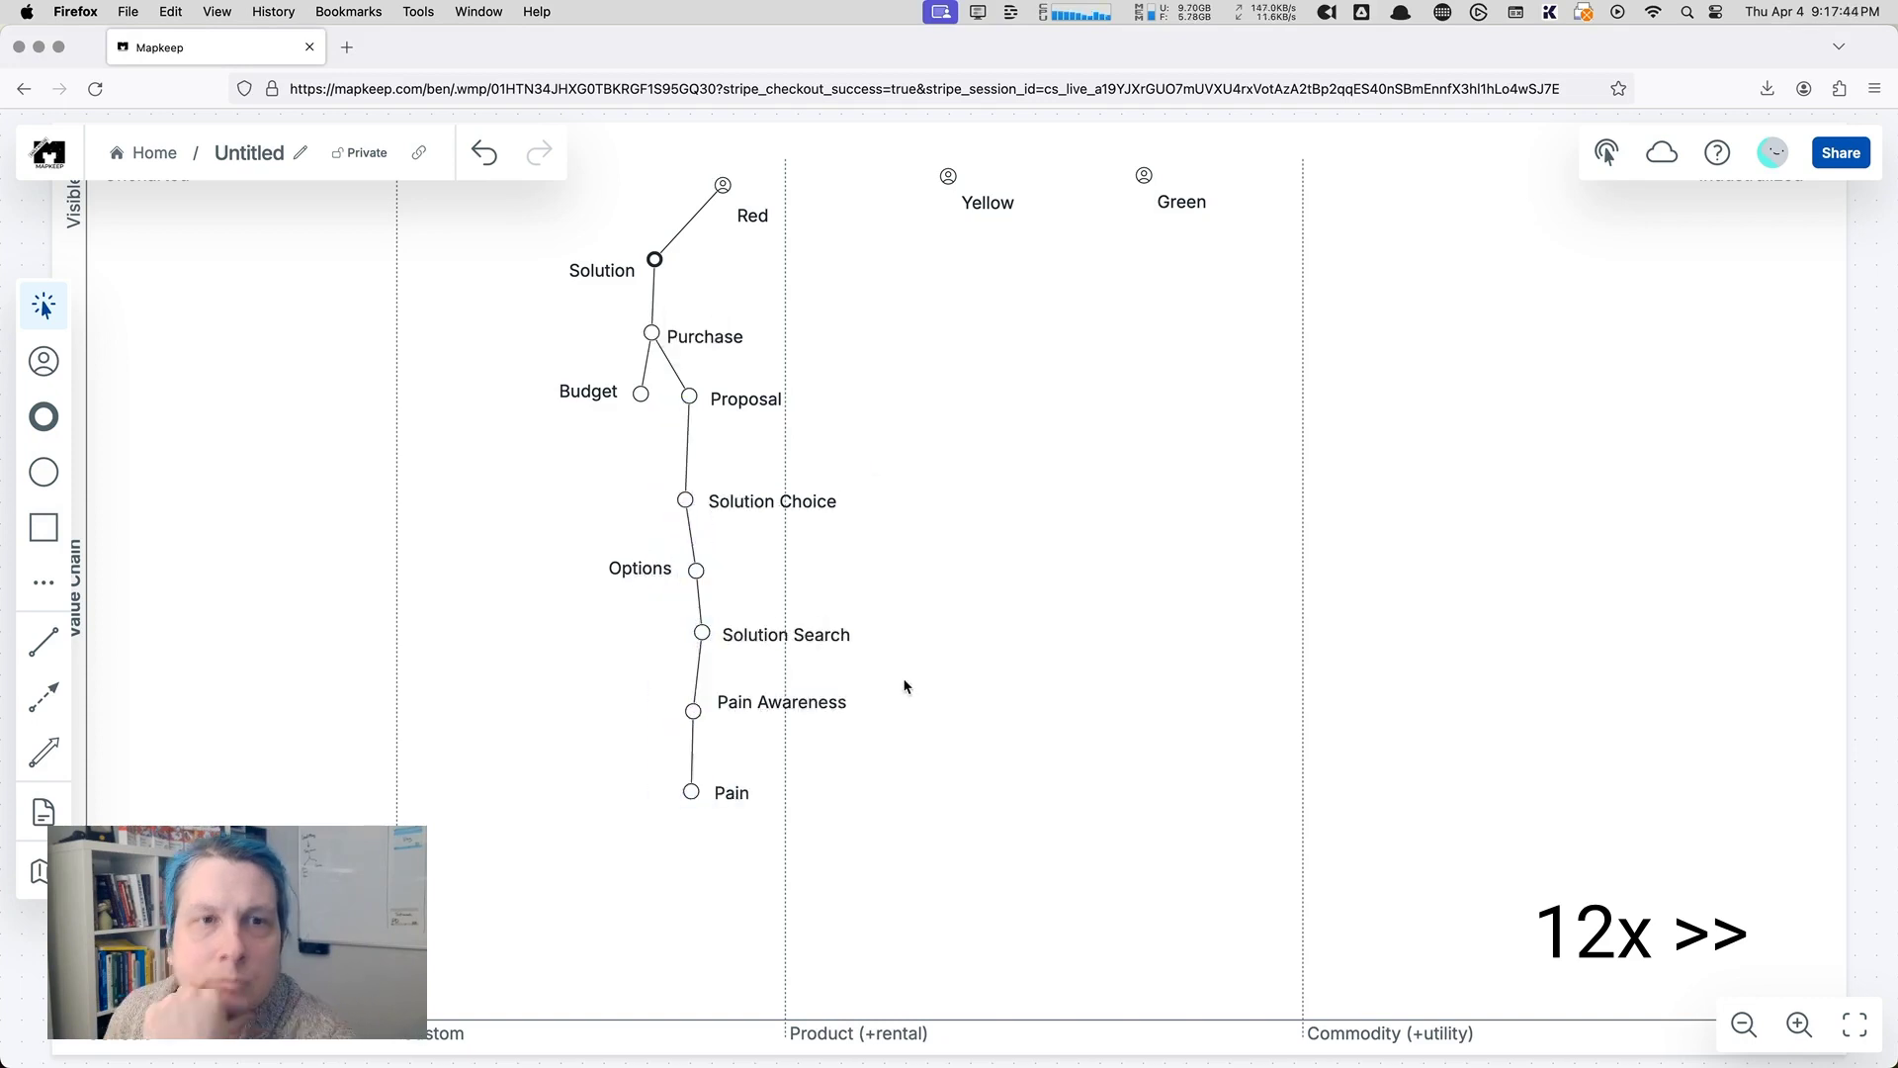
Step: Add a need named "Benefit" near Solution in the Custom column, with its label on the node's left side
drag(987, 669, 989, 712)
double_click(657, 302)
click(44, 417)
click(480, 291)
text(Benefit)
click(482, 387)
drag(521, 317, 434, 290)
Step: Delete the Pain component and convert Solution from a need to an ordinary component
click(694, 834)
key(Delete)
click(657, 302)
click(518, 217)
Step: Move the Solution chain down and link Benefit between the Red user and Solution
drag(574, 346, 870, 790)
drag(688, 542, 686, 641)
click(43, 642)
drag(480, 291, 651, 227)
drag(686, 641, 696, 643)
click(1017, 661)
Step: Link the Benefit need to the Yellow and Green users
click(43, 642)
drag(650, 314, 1147, 218)
click(43, 307)
Step: Align the Yellow user's label level with its node on the right side
drag(991, 246, 996, 221)
click(1085, 229)
click(1153, 435)
Step: Delete the links from Benefit to the Yellow and Green users
click(806, 265)
key(Delete)
click(794, 284)
key(Delete)
click(43, 642)
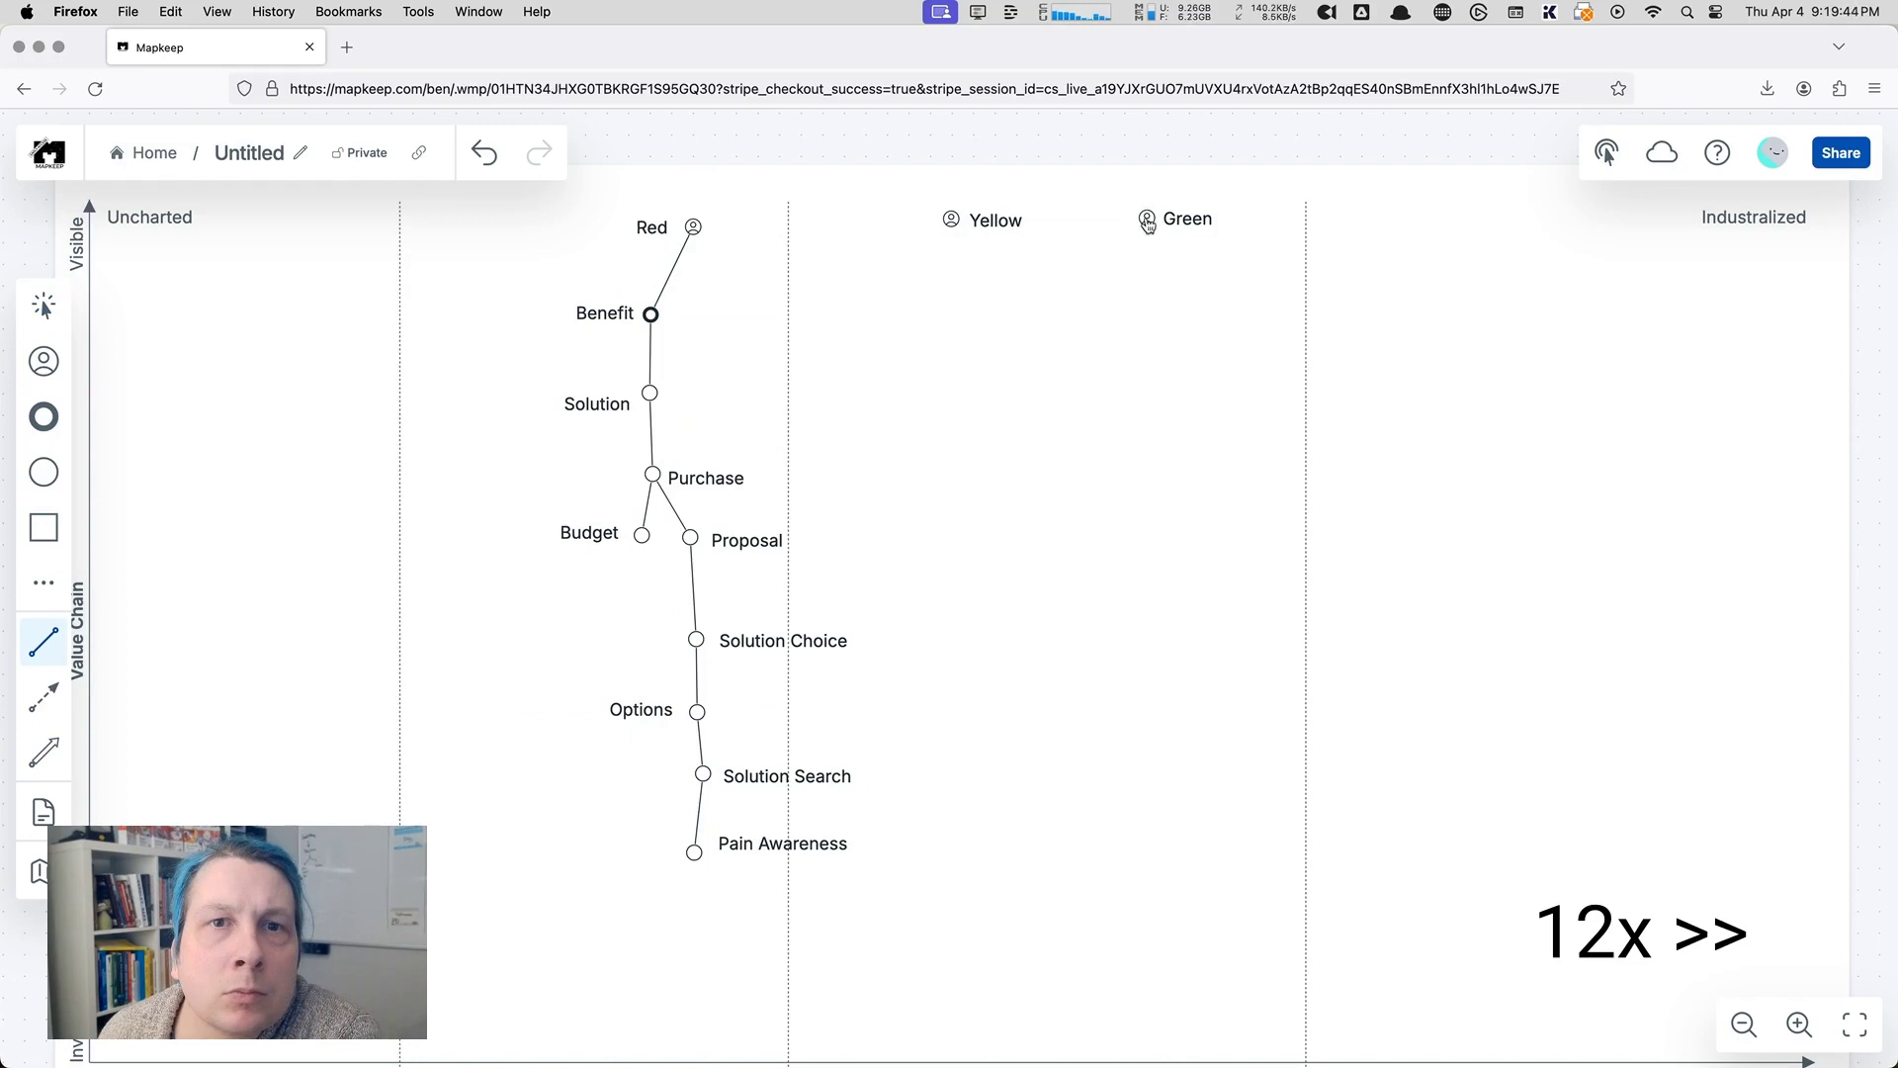
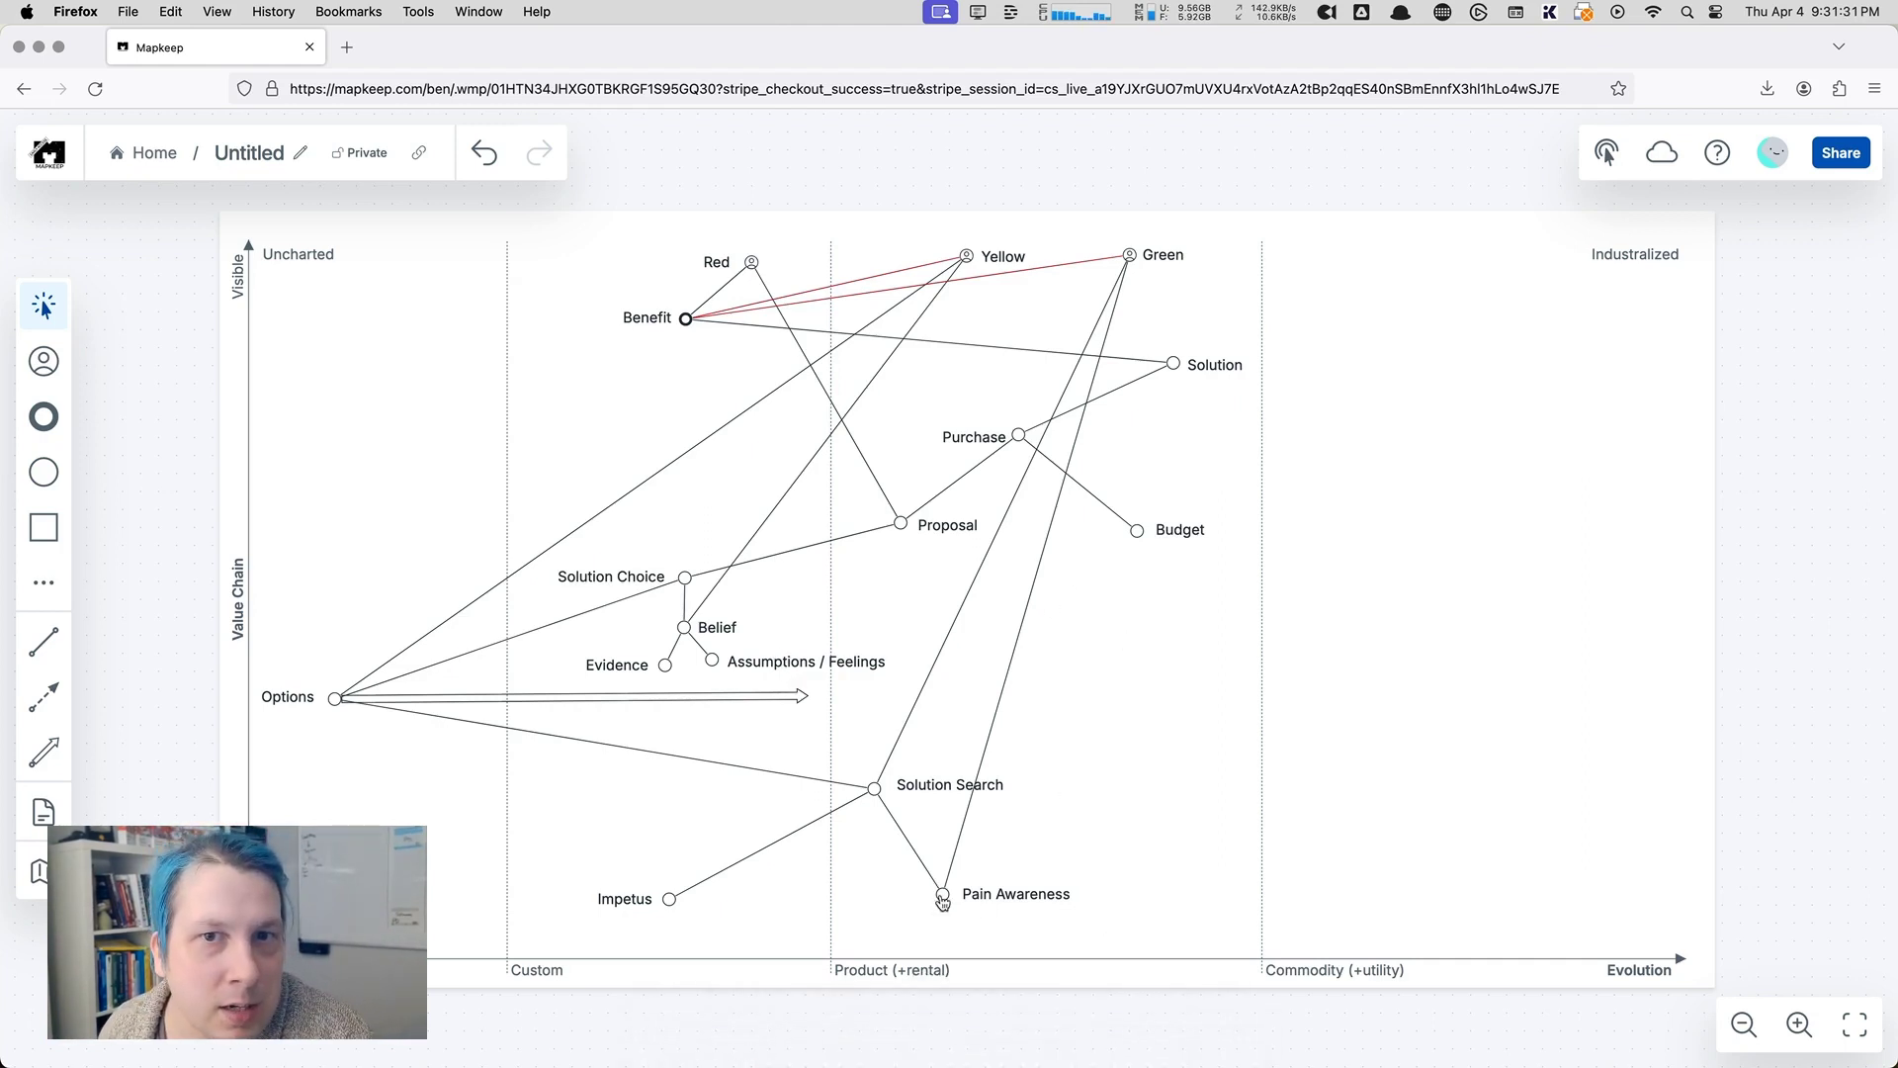
Step: Raise Solution Search, Pain Awareness and Impetus slightly on the map
drag(875, 791, 879, 743)
drag(944, 895, 951, 827)
drag(669, 899, 708, 836)
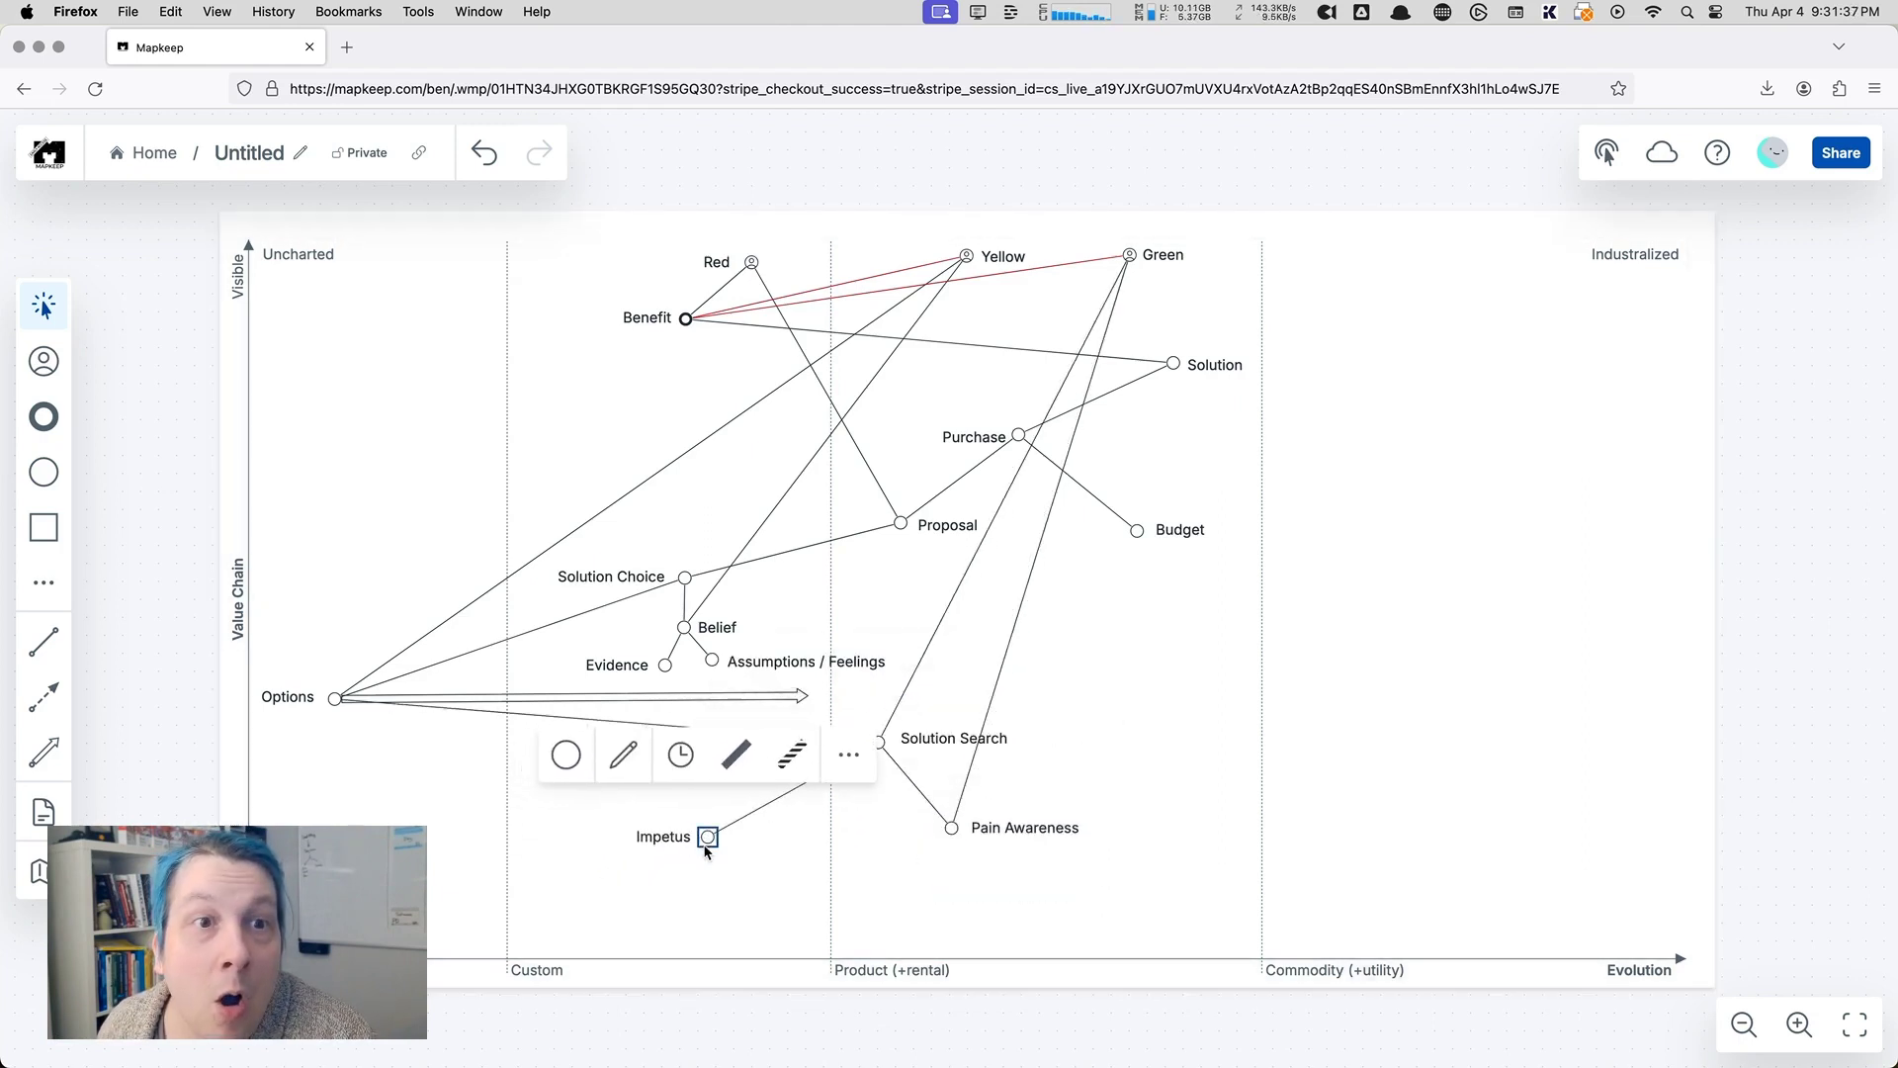
Step: Extend the map's lower edge downward in two stages to make room below Pain Awareness
click(37, 875)
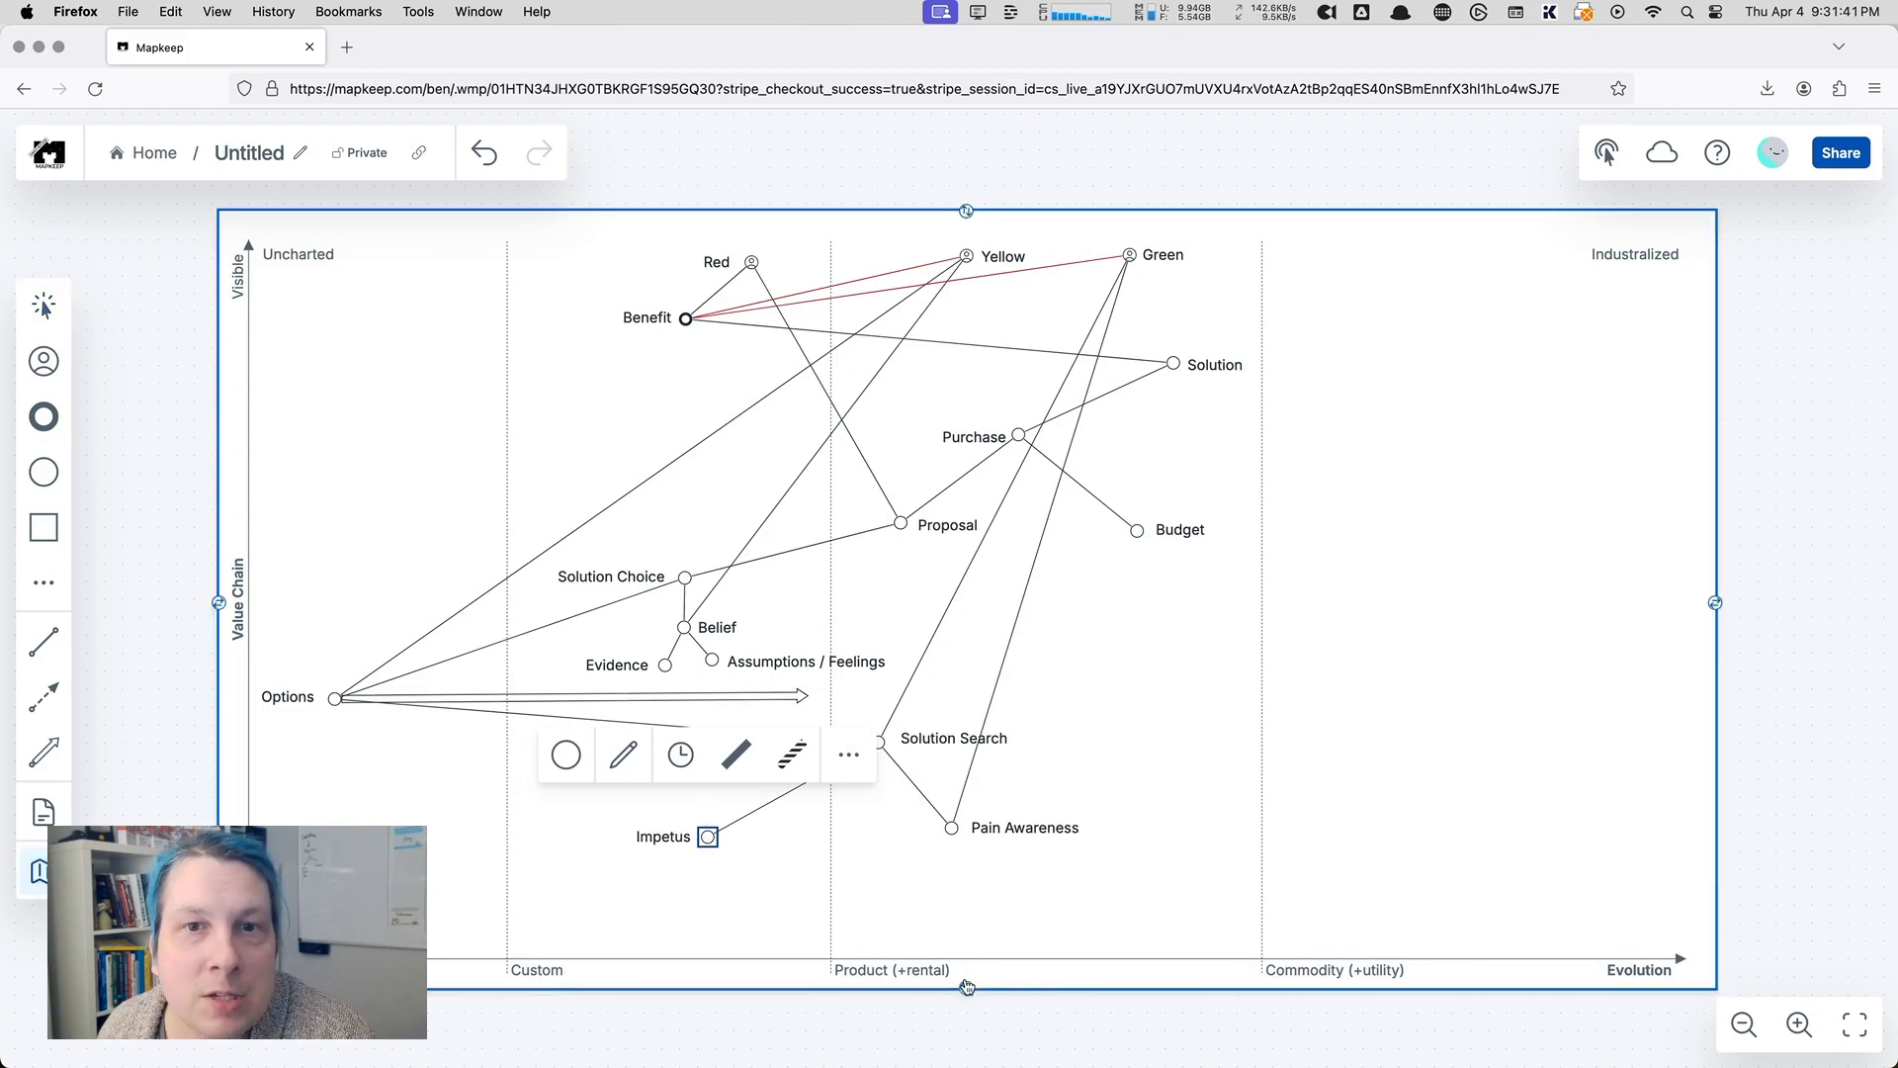
drag(967, 986, 964, 1061)
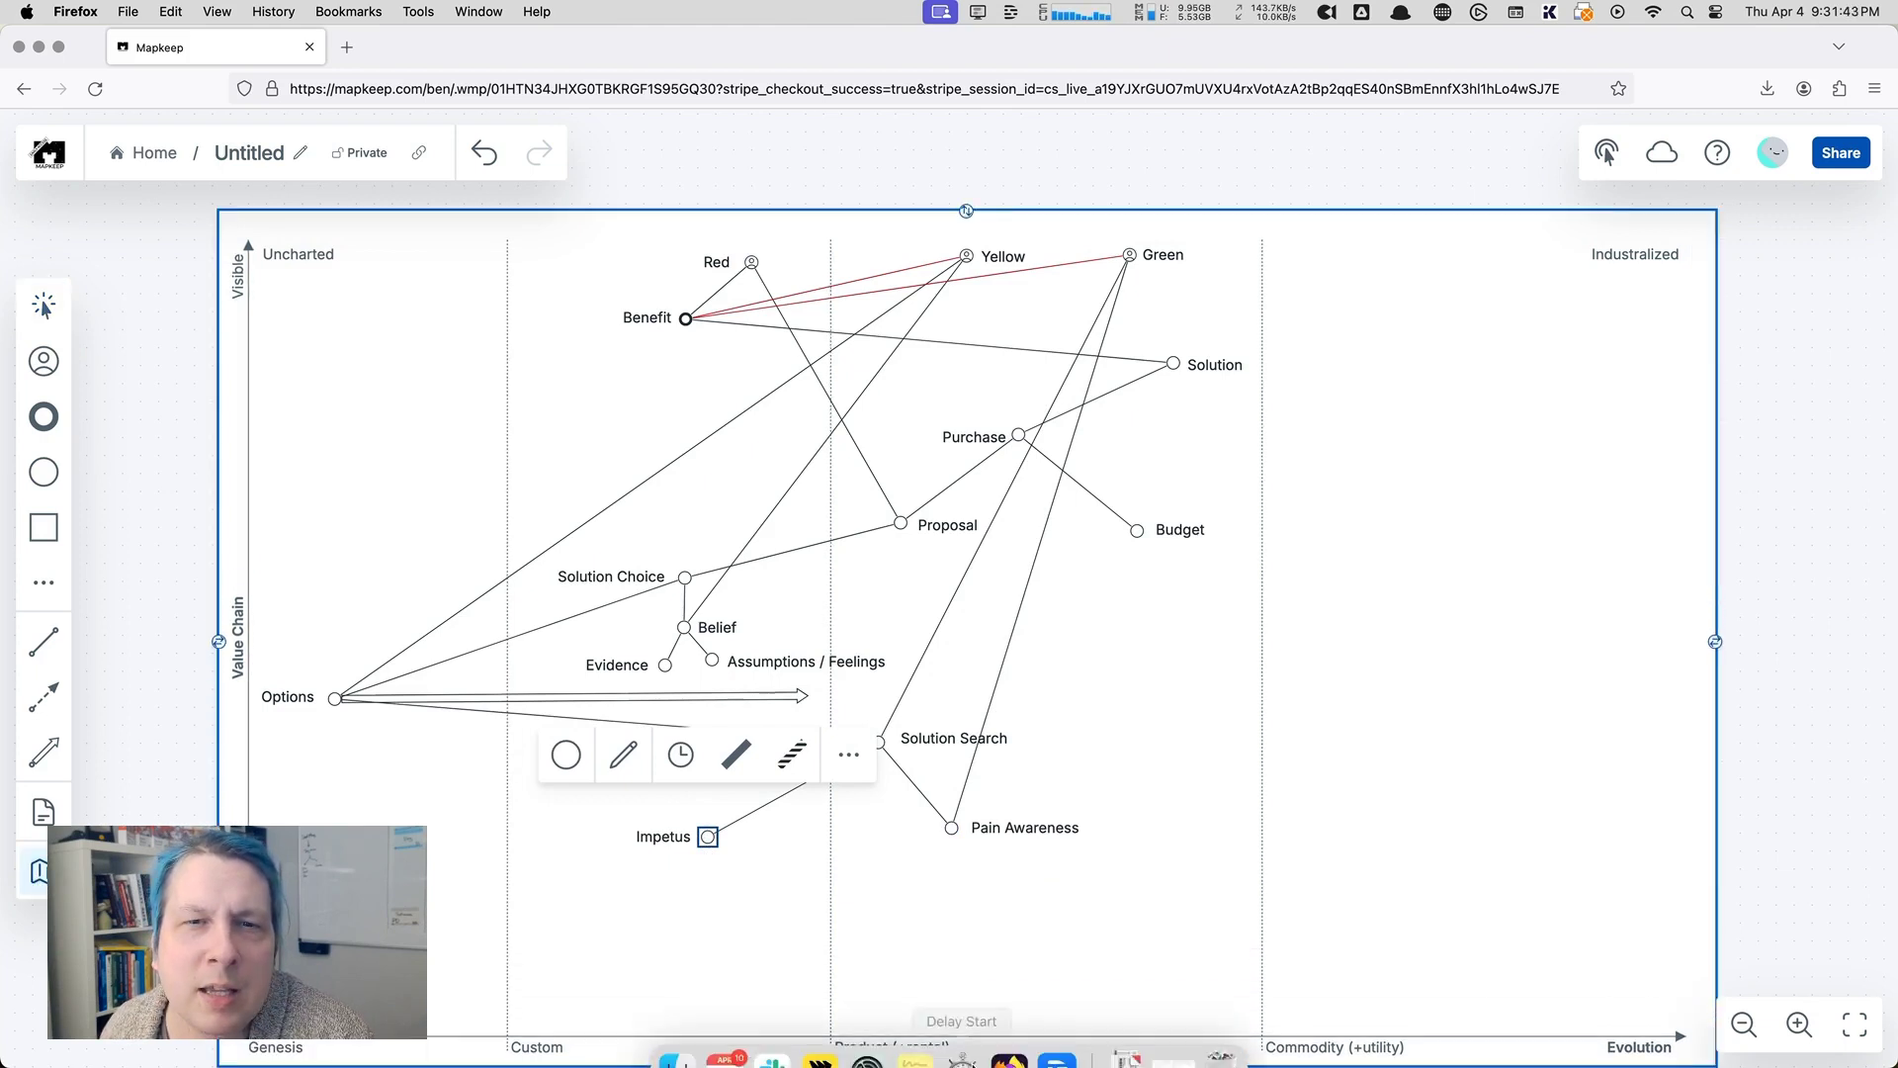
scroll(974, 1019, down, 2)
drag(967, 977, 967, 1054)
scroll(970, 953, down, 2)
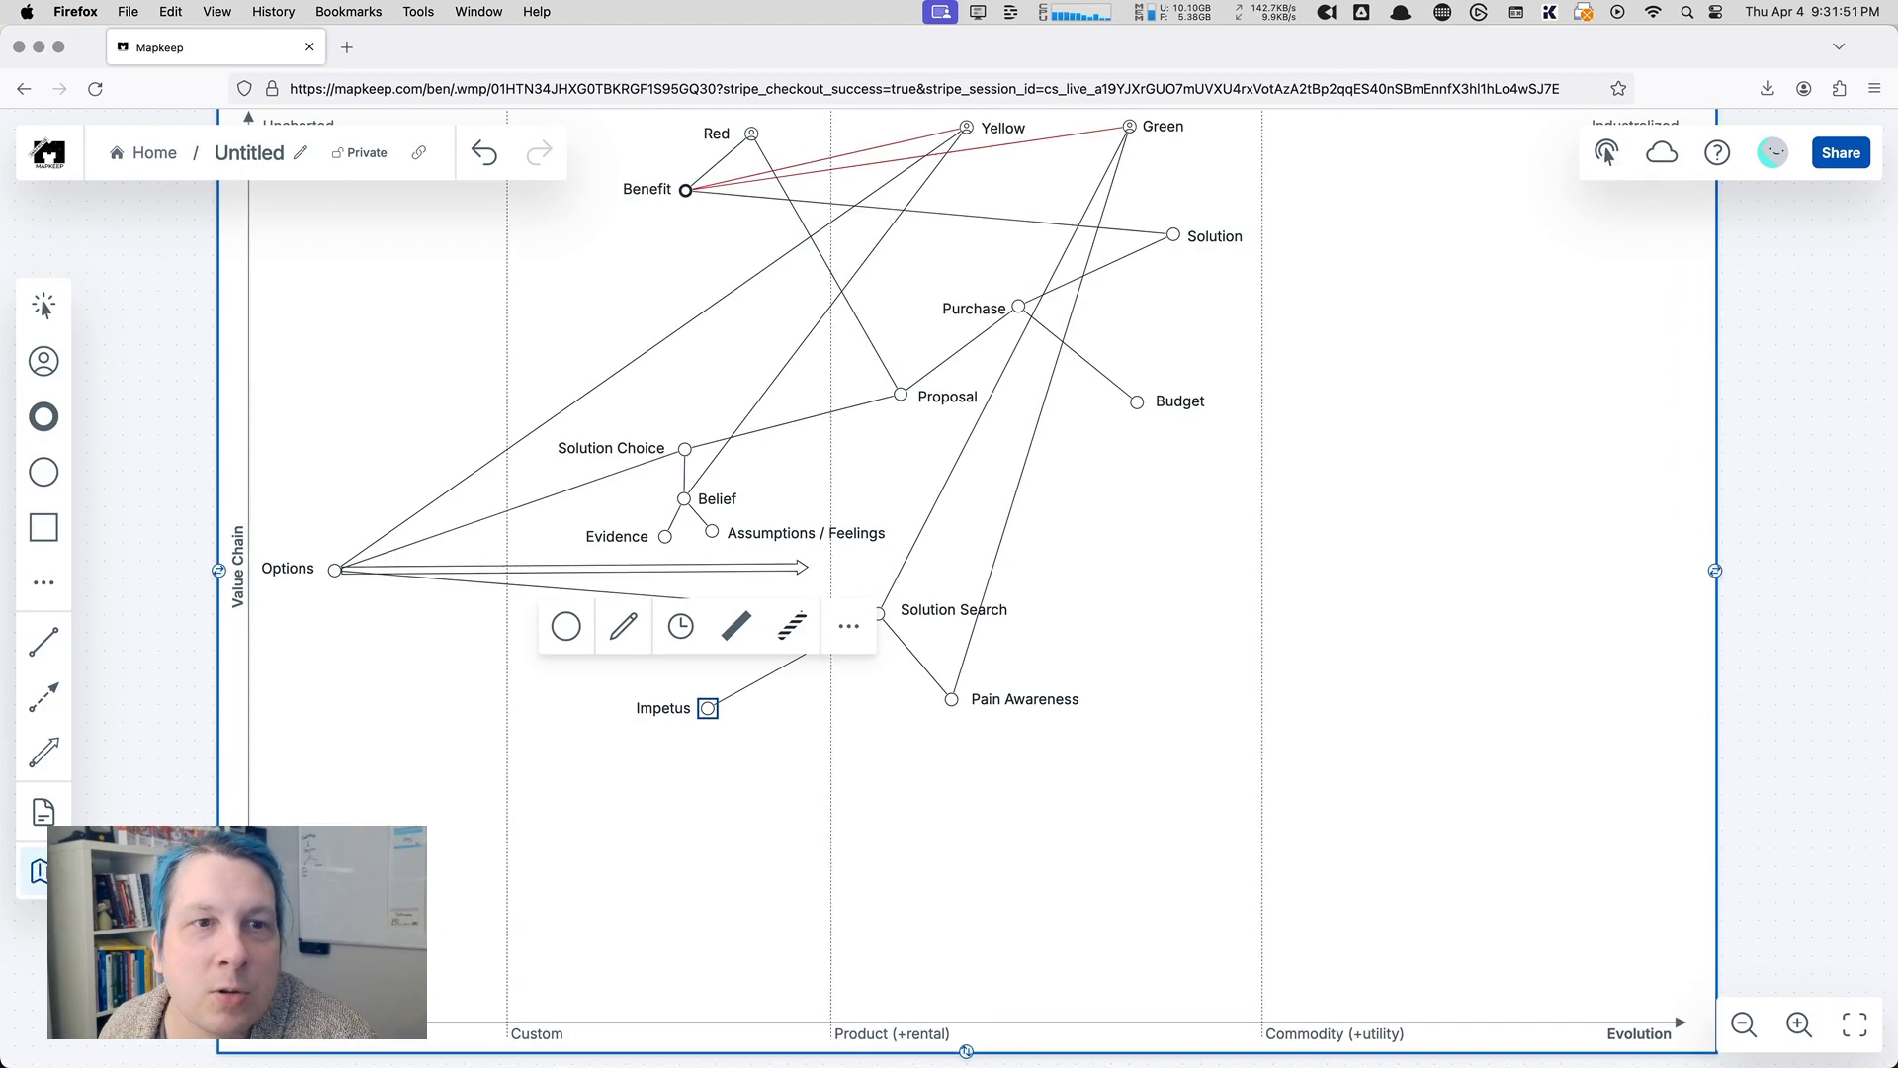
click(43, 305)
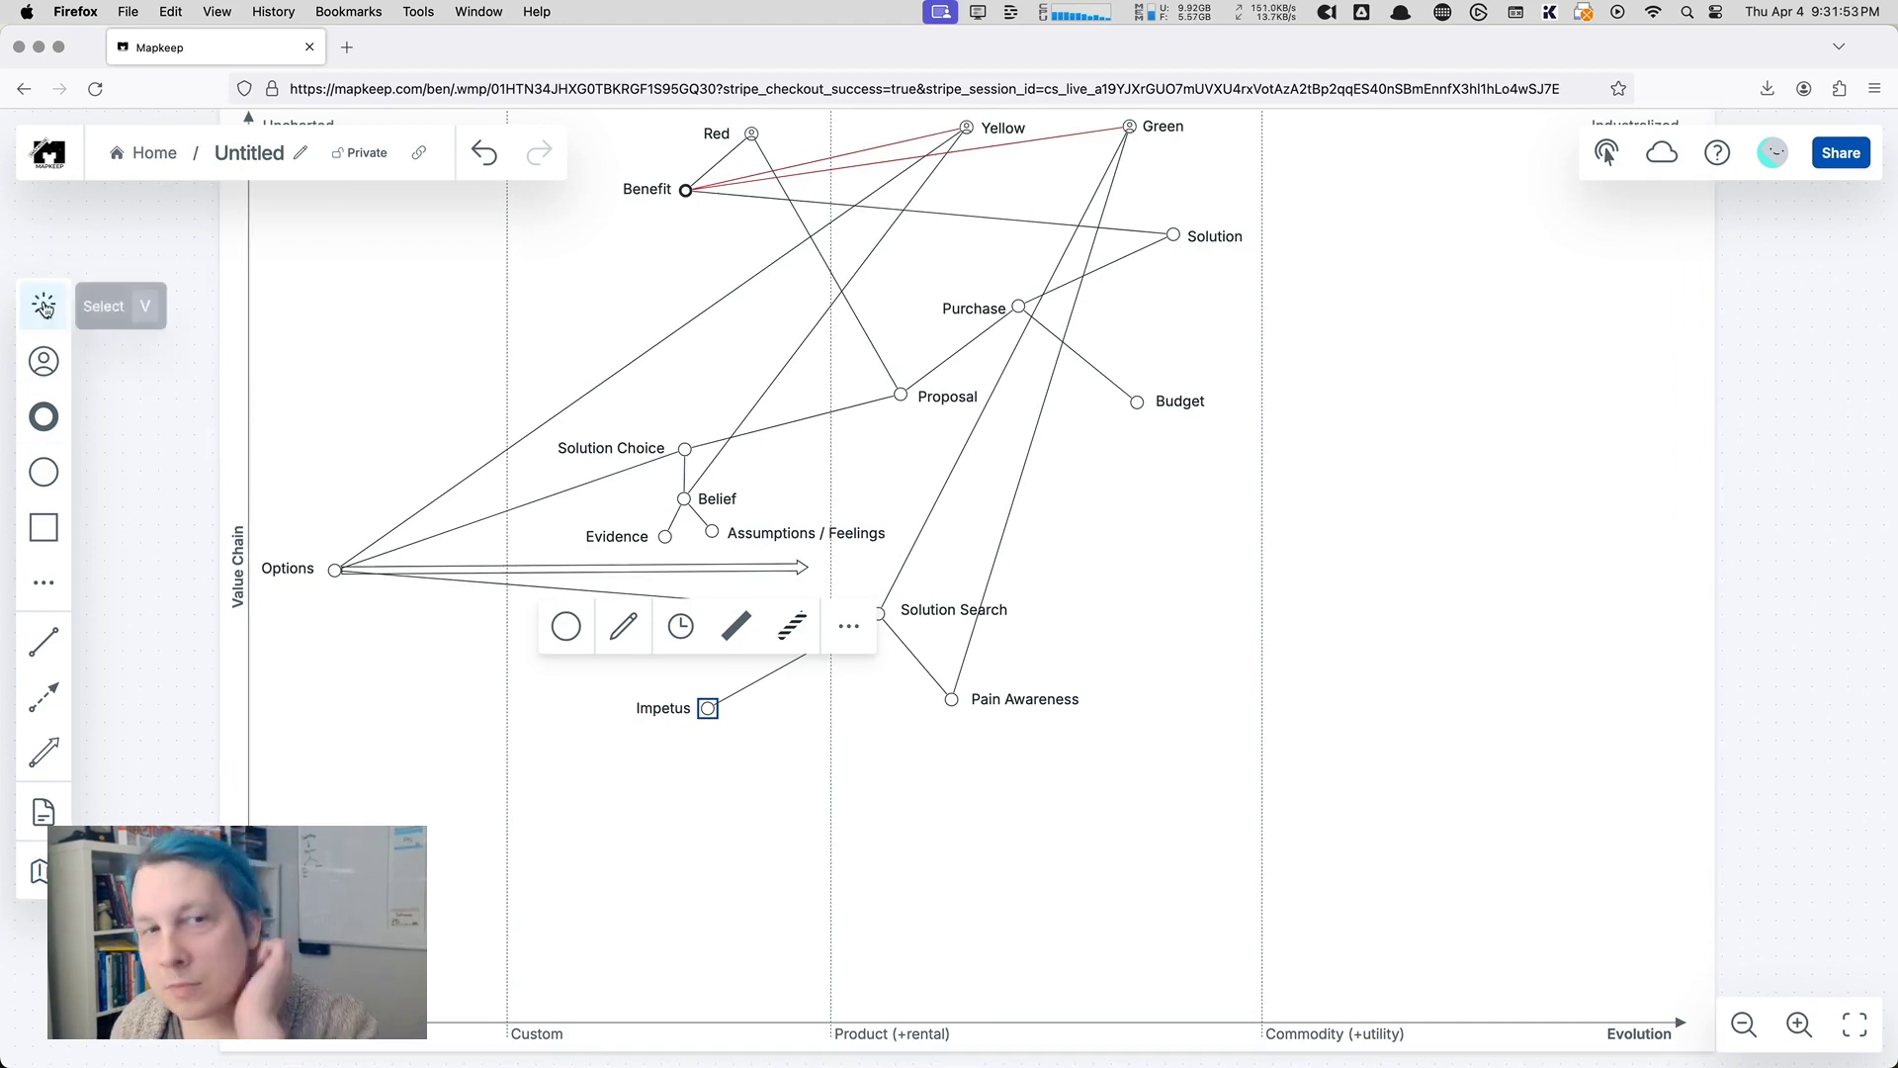
click(877, 856)
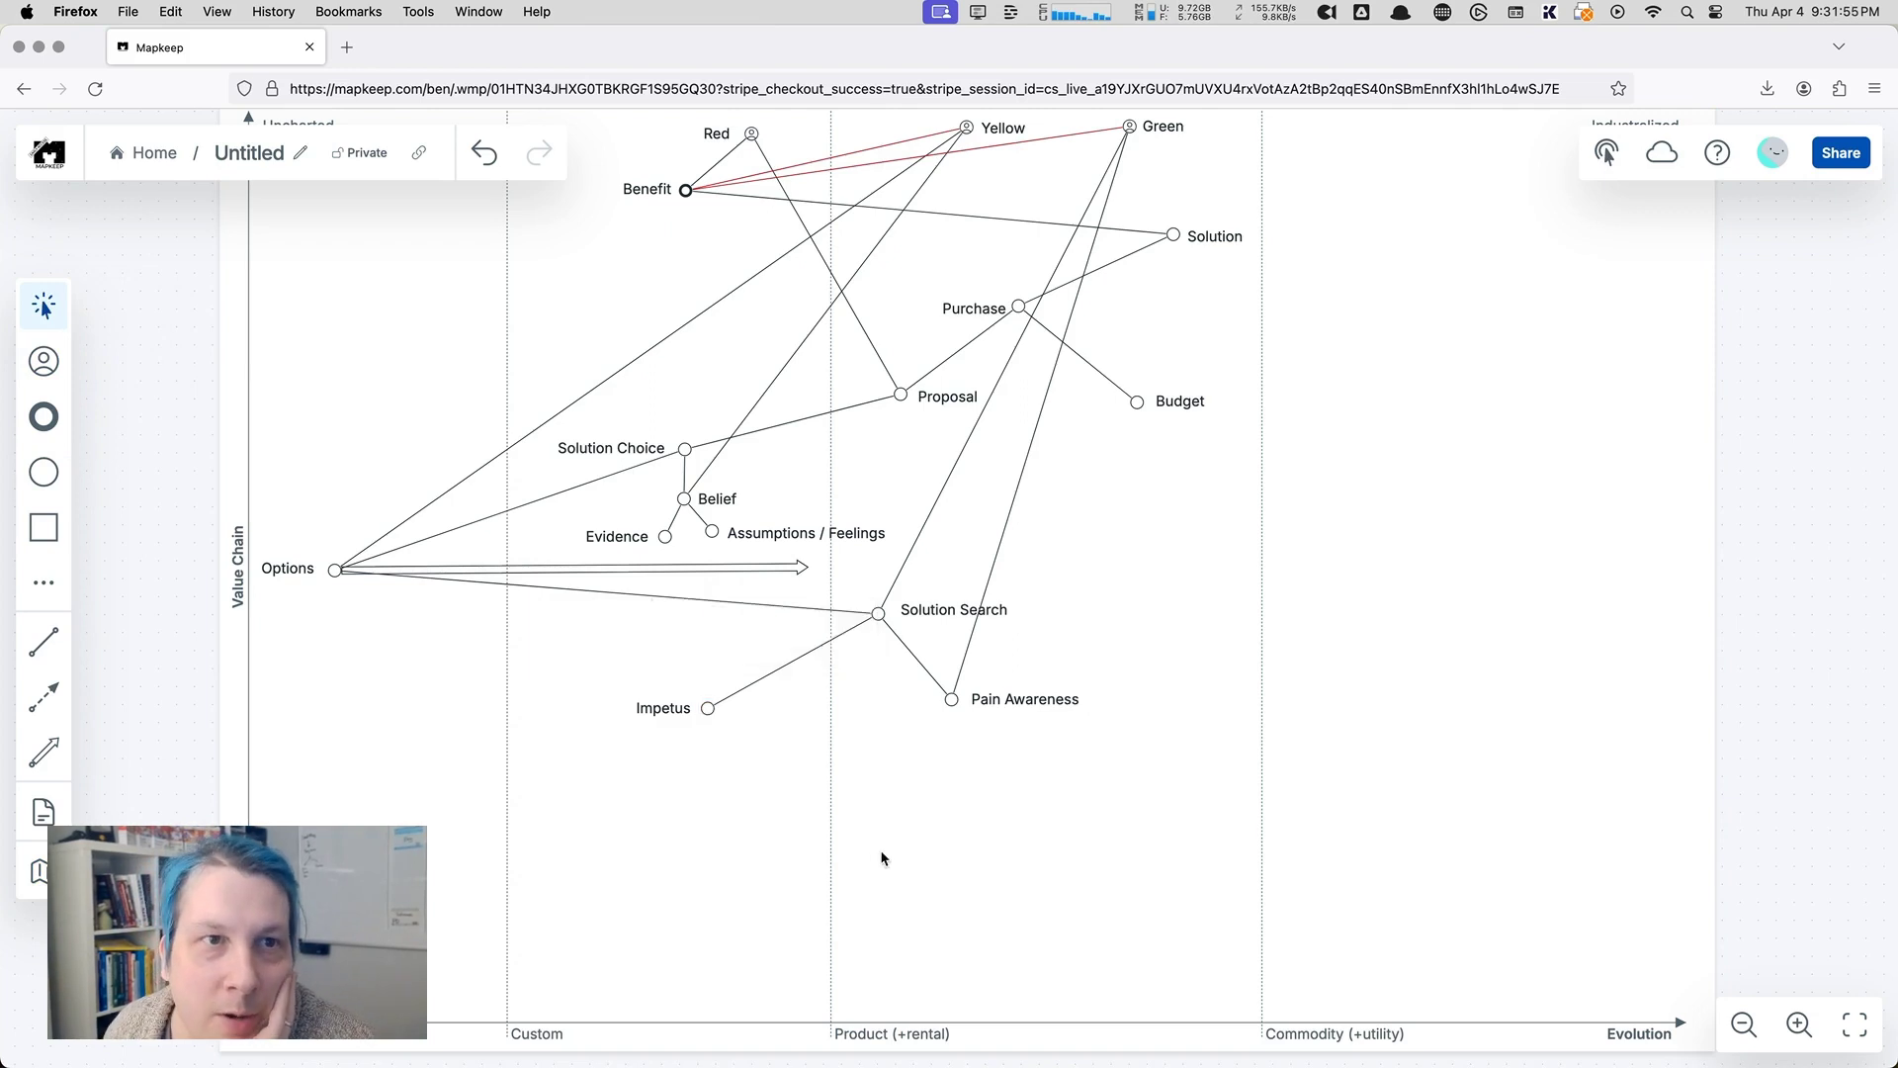
Step: Add a component named "Content" in the Product column, just below Pain Awareness
click(44, 471)
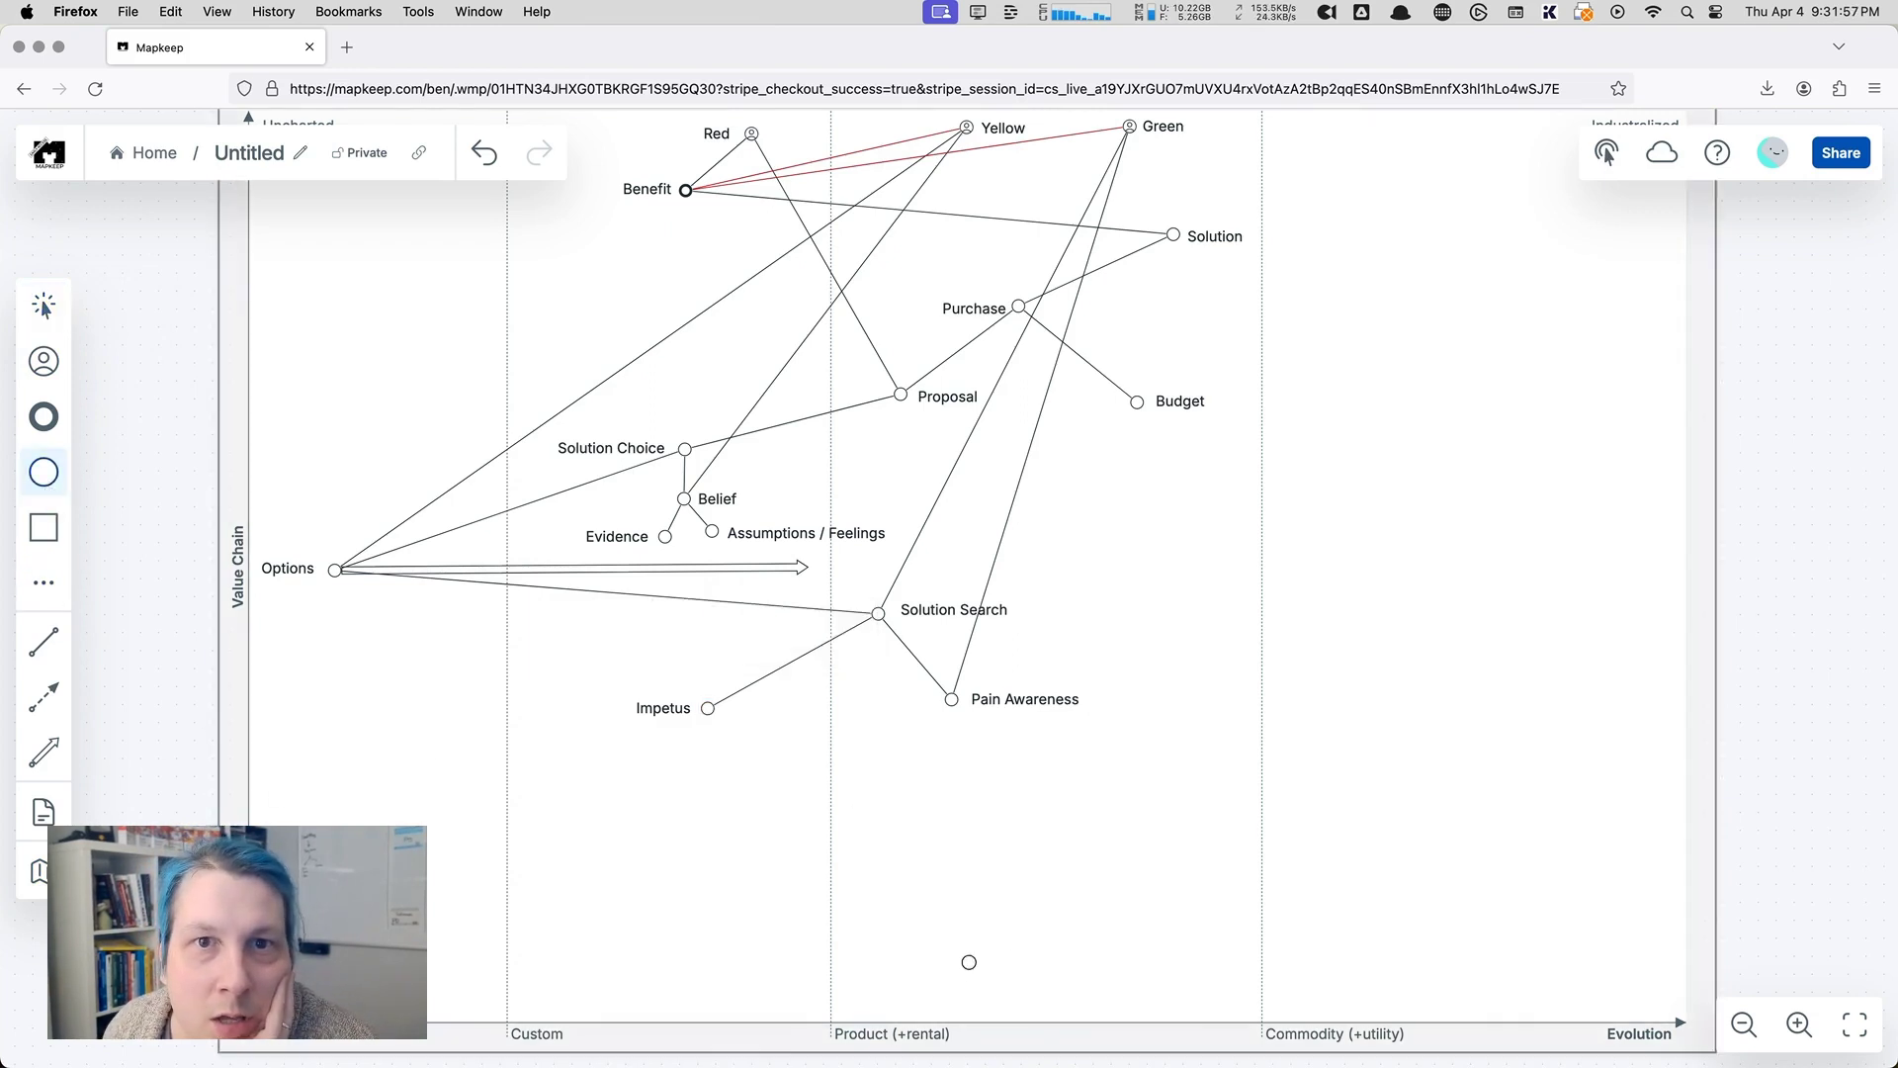
click(947, 809)
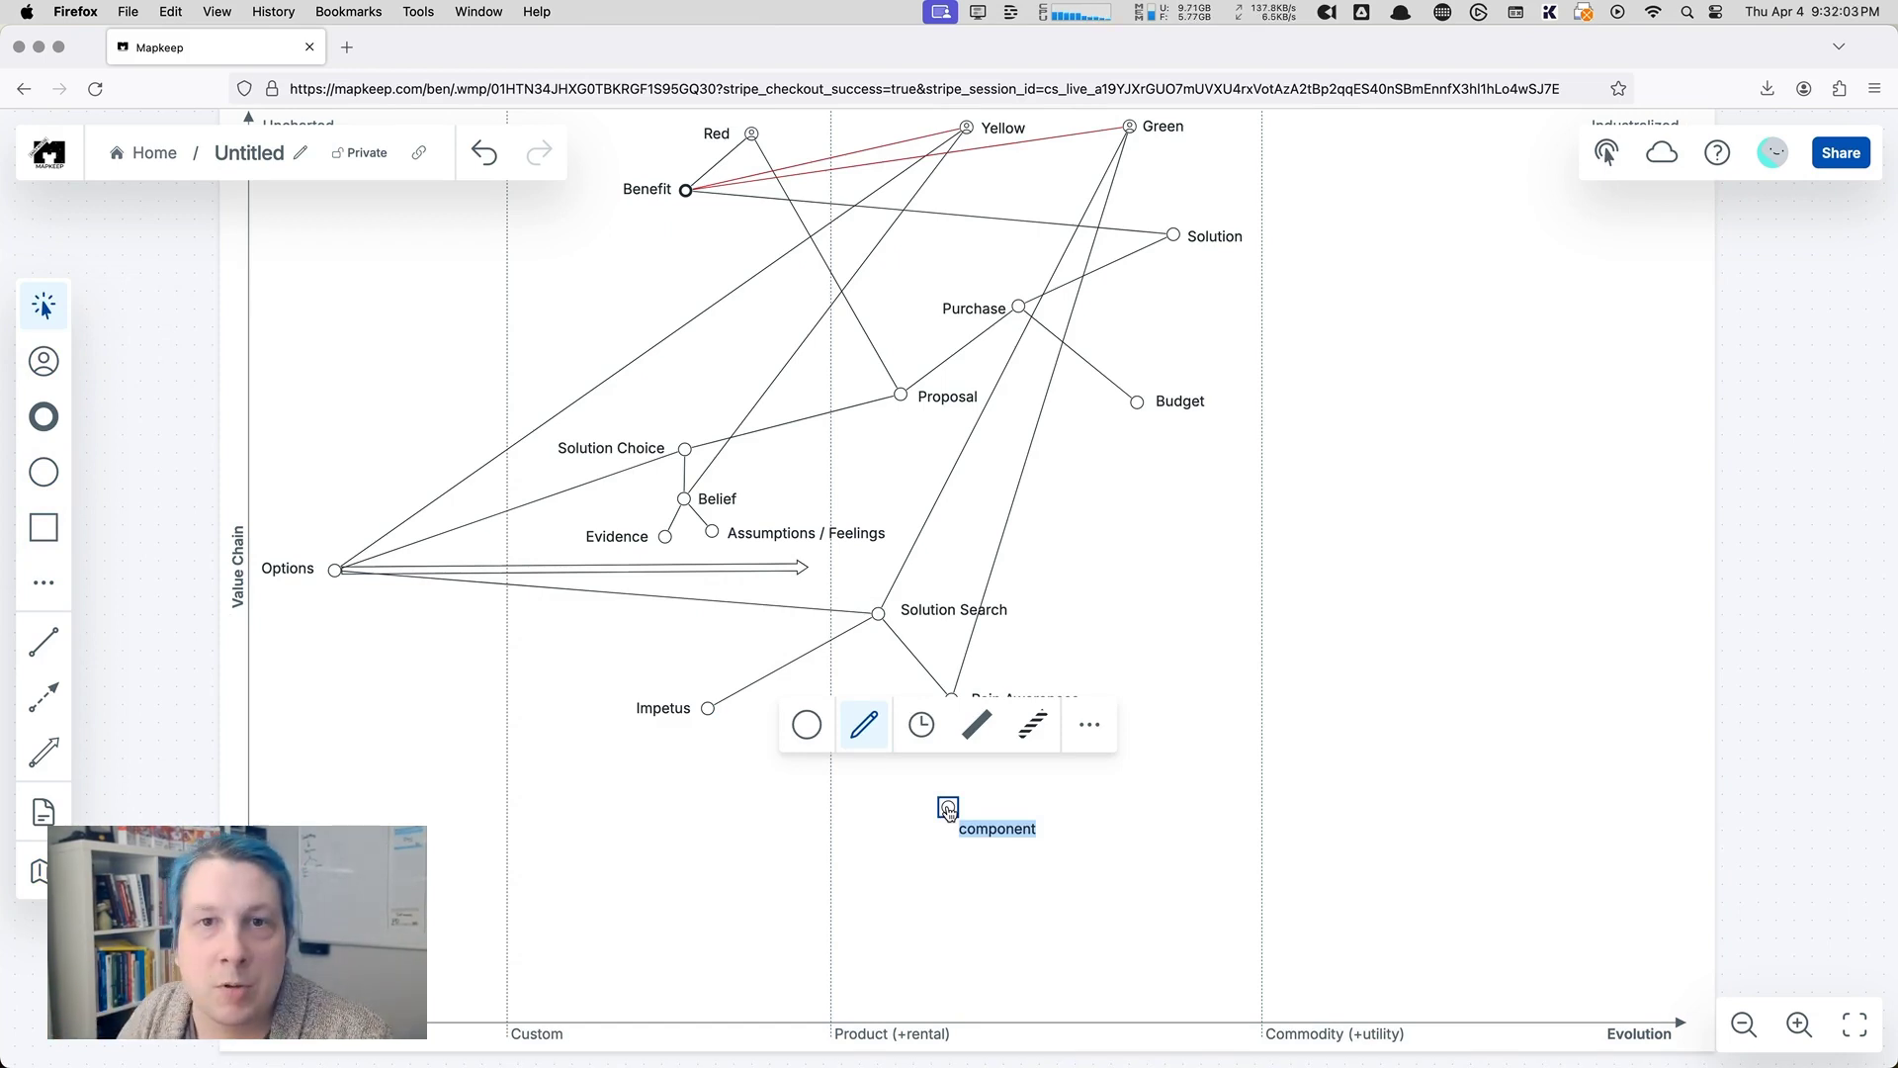
text(Content)
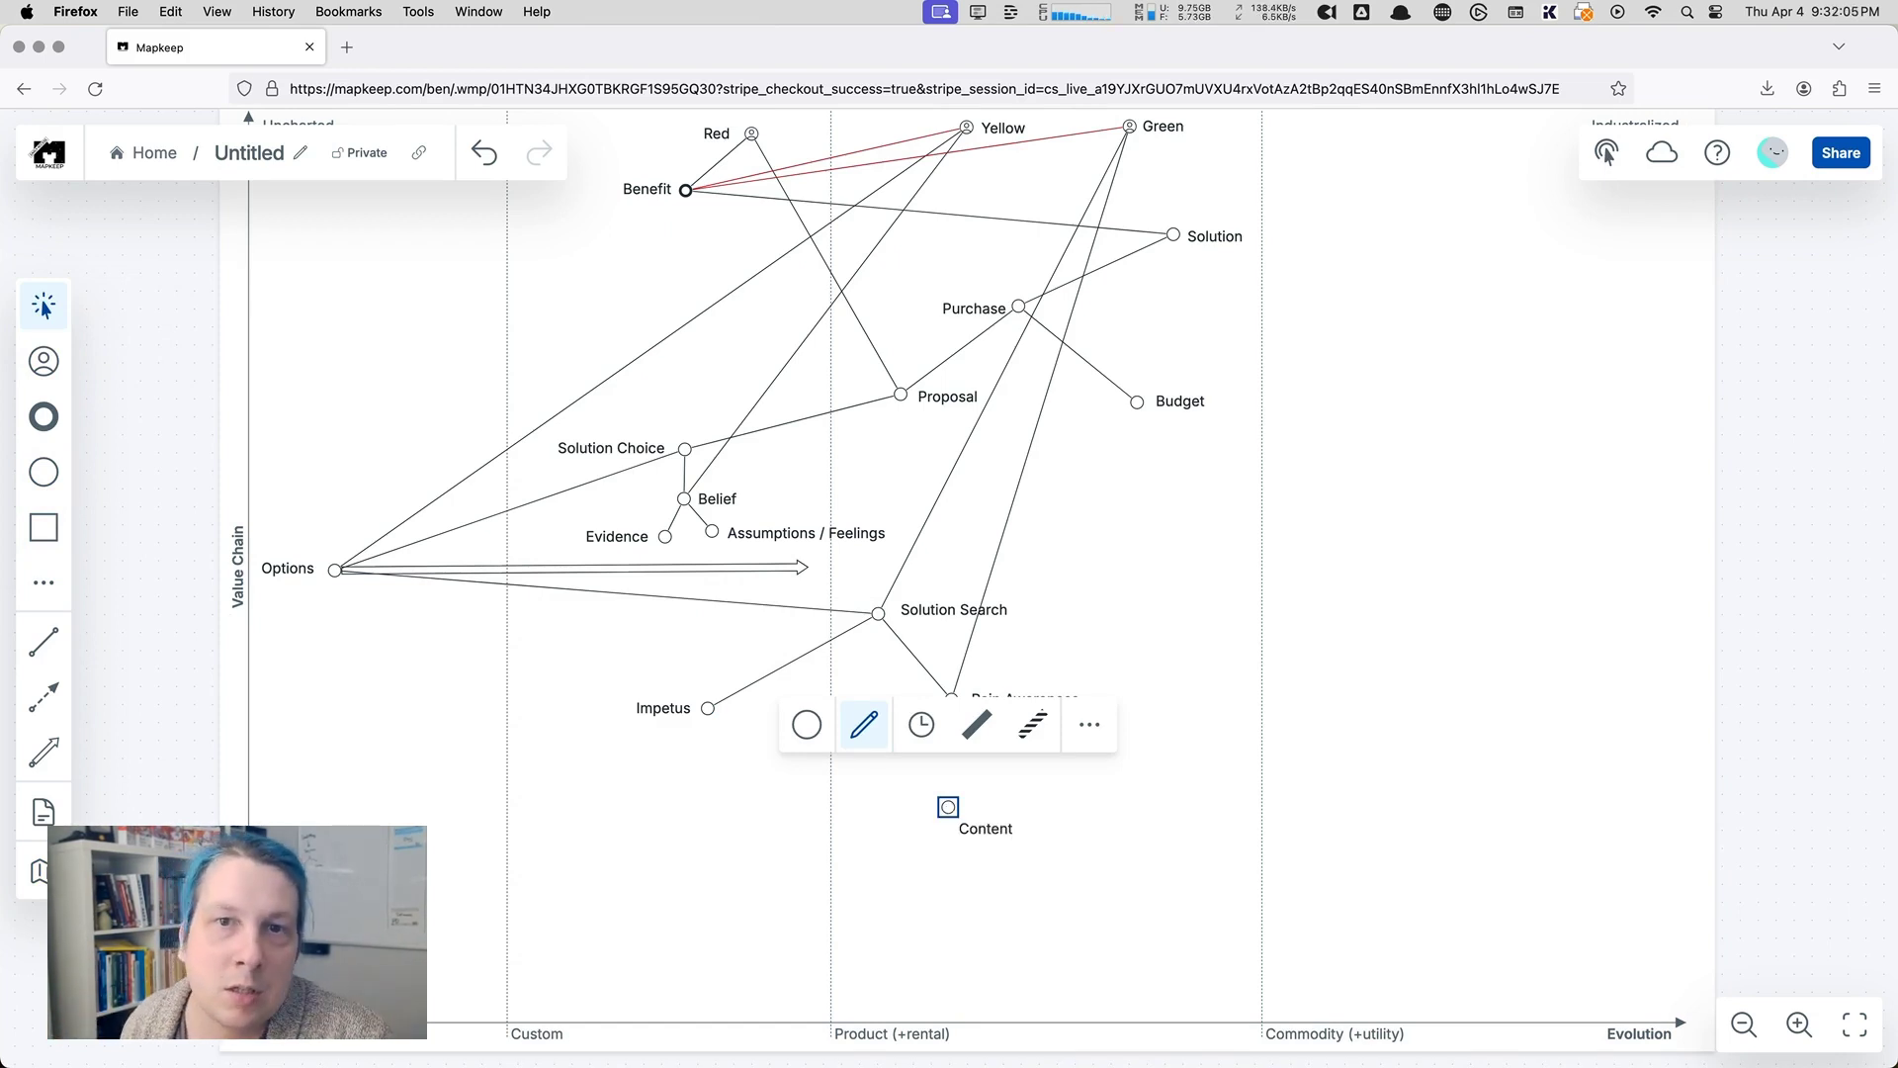
click(1179, 899)
drag(948, 808, 963, 805)
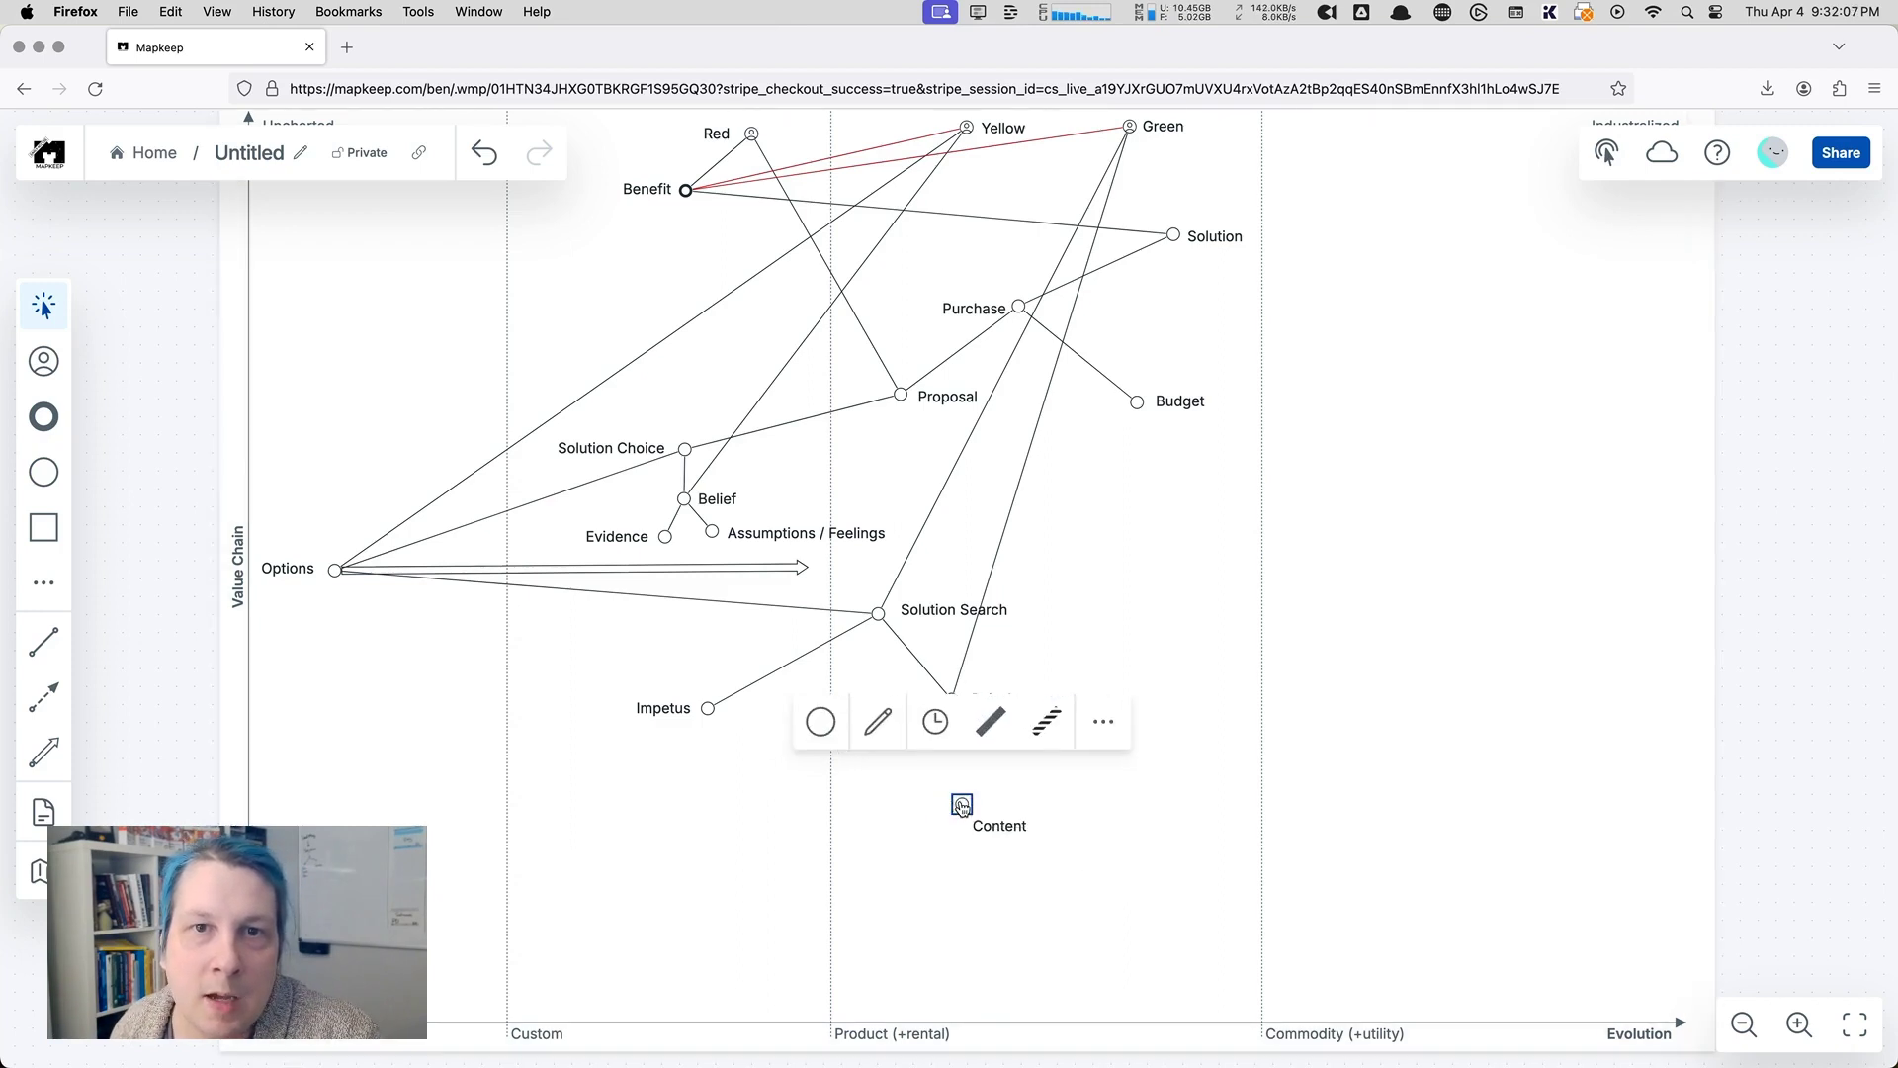
Step: Add a component named "Mailing list" in the Product column, directly below Content
click(43, 471)
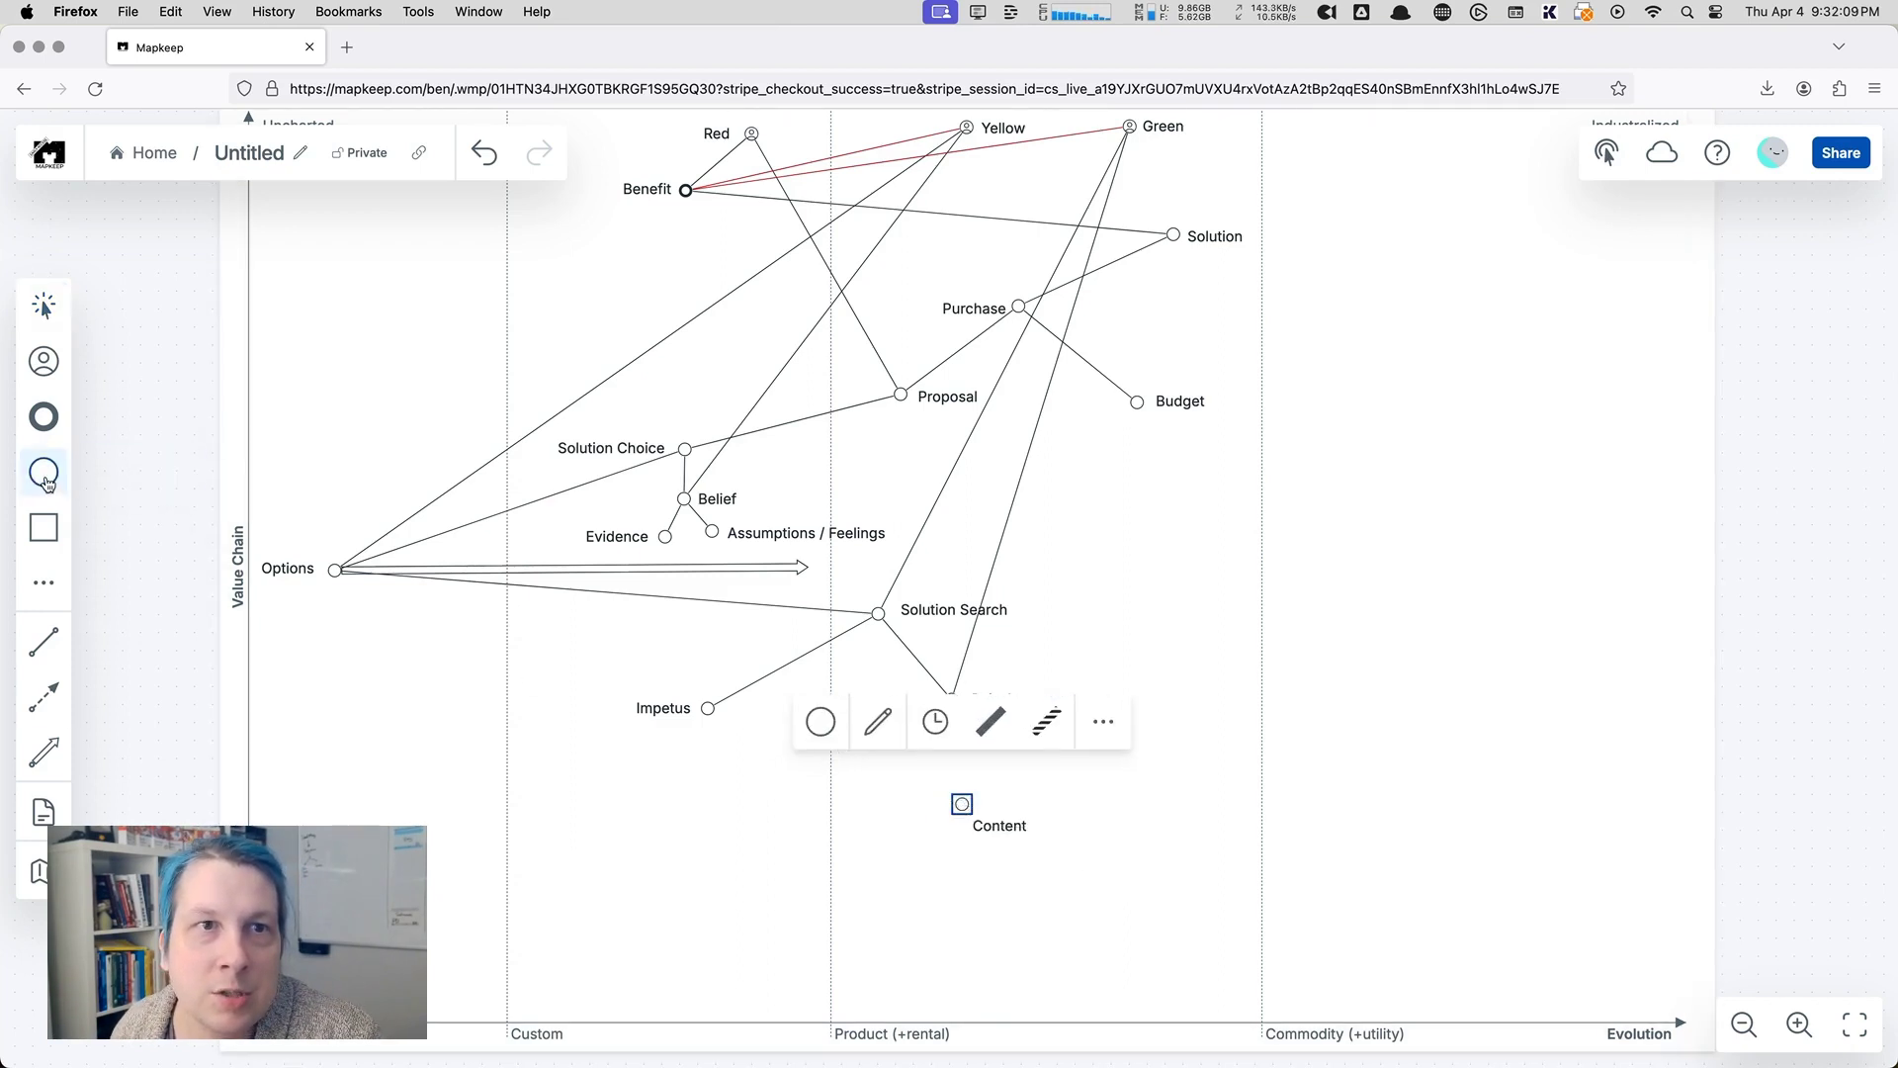
click(959, 907)
text(Mailing list)
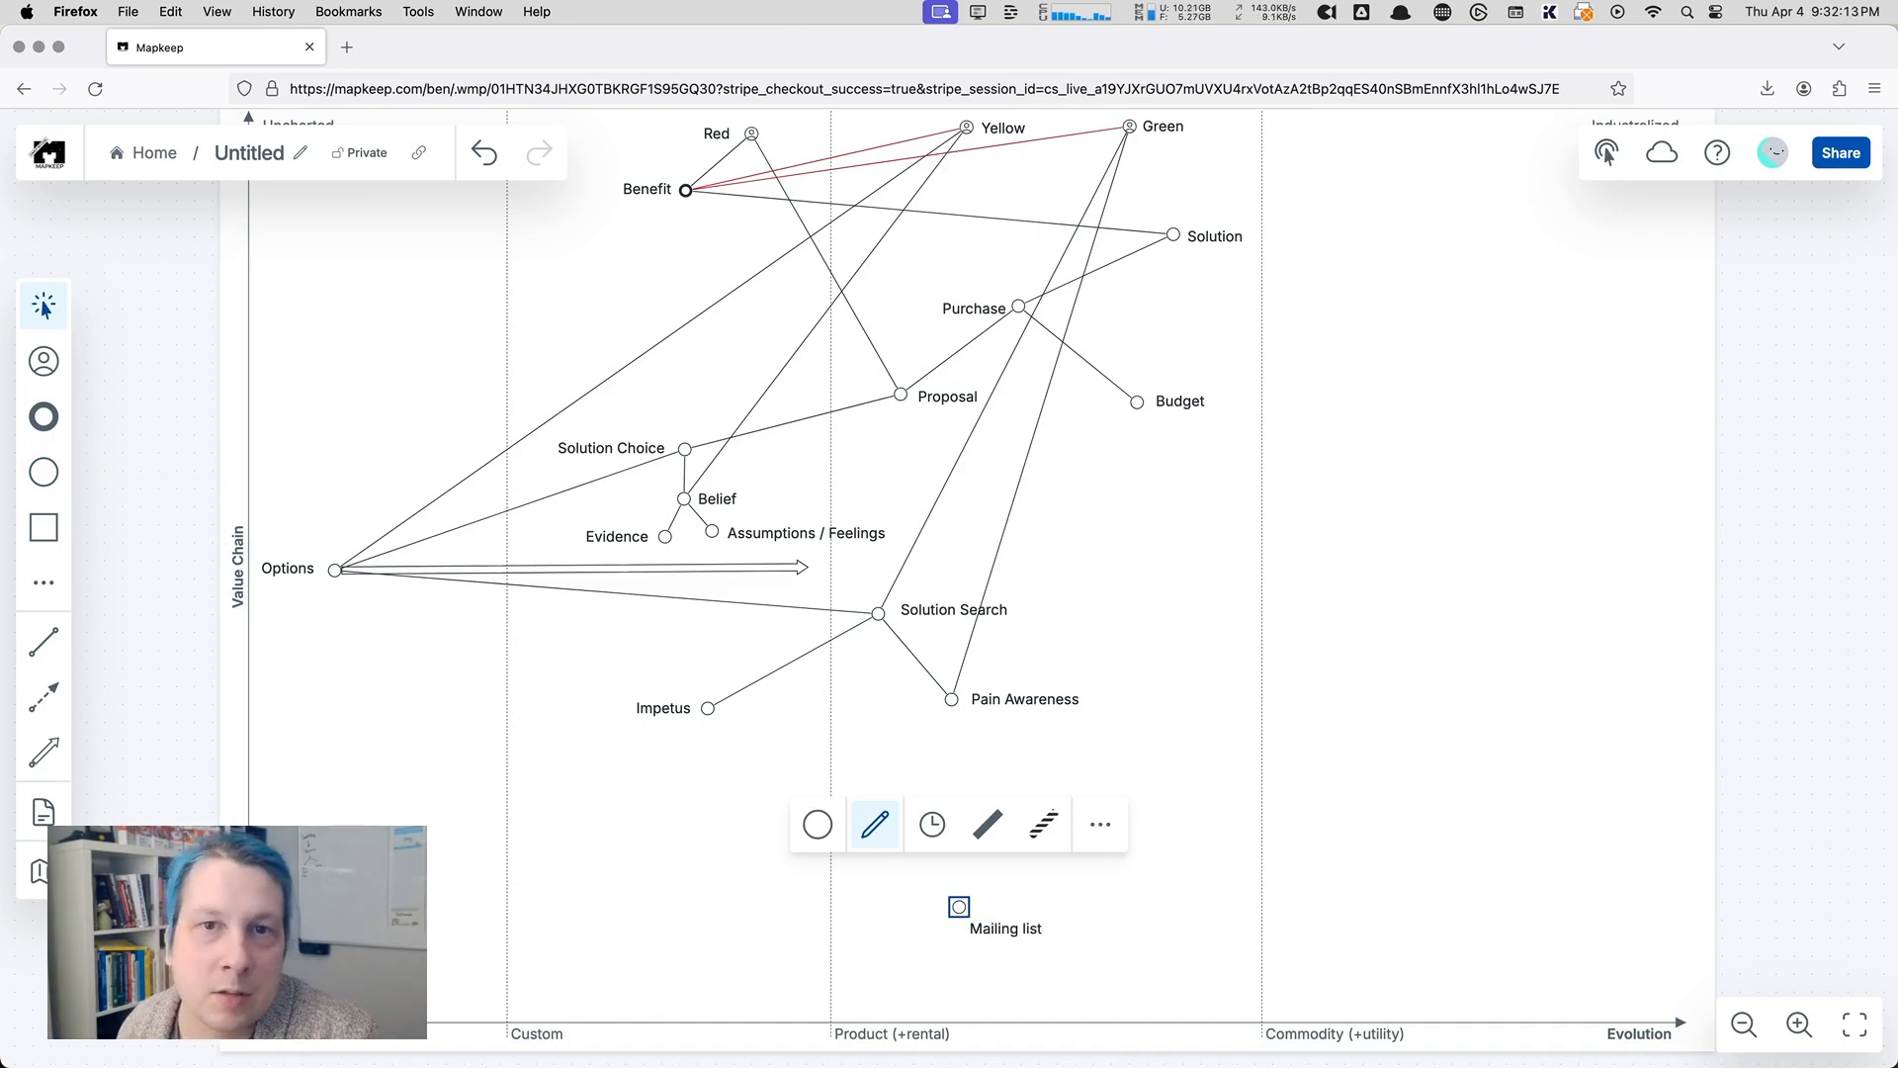
click(1154, 929)
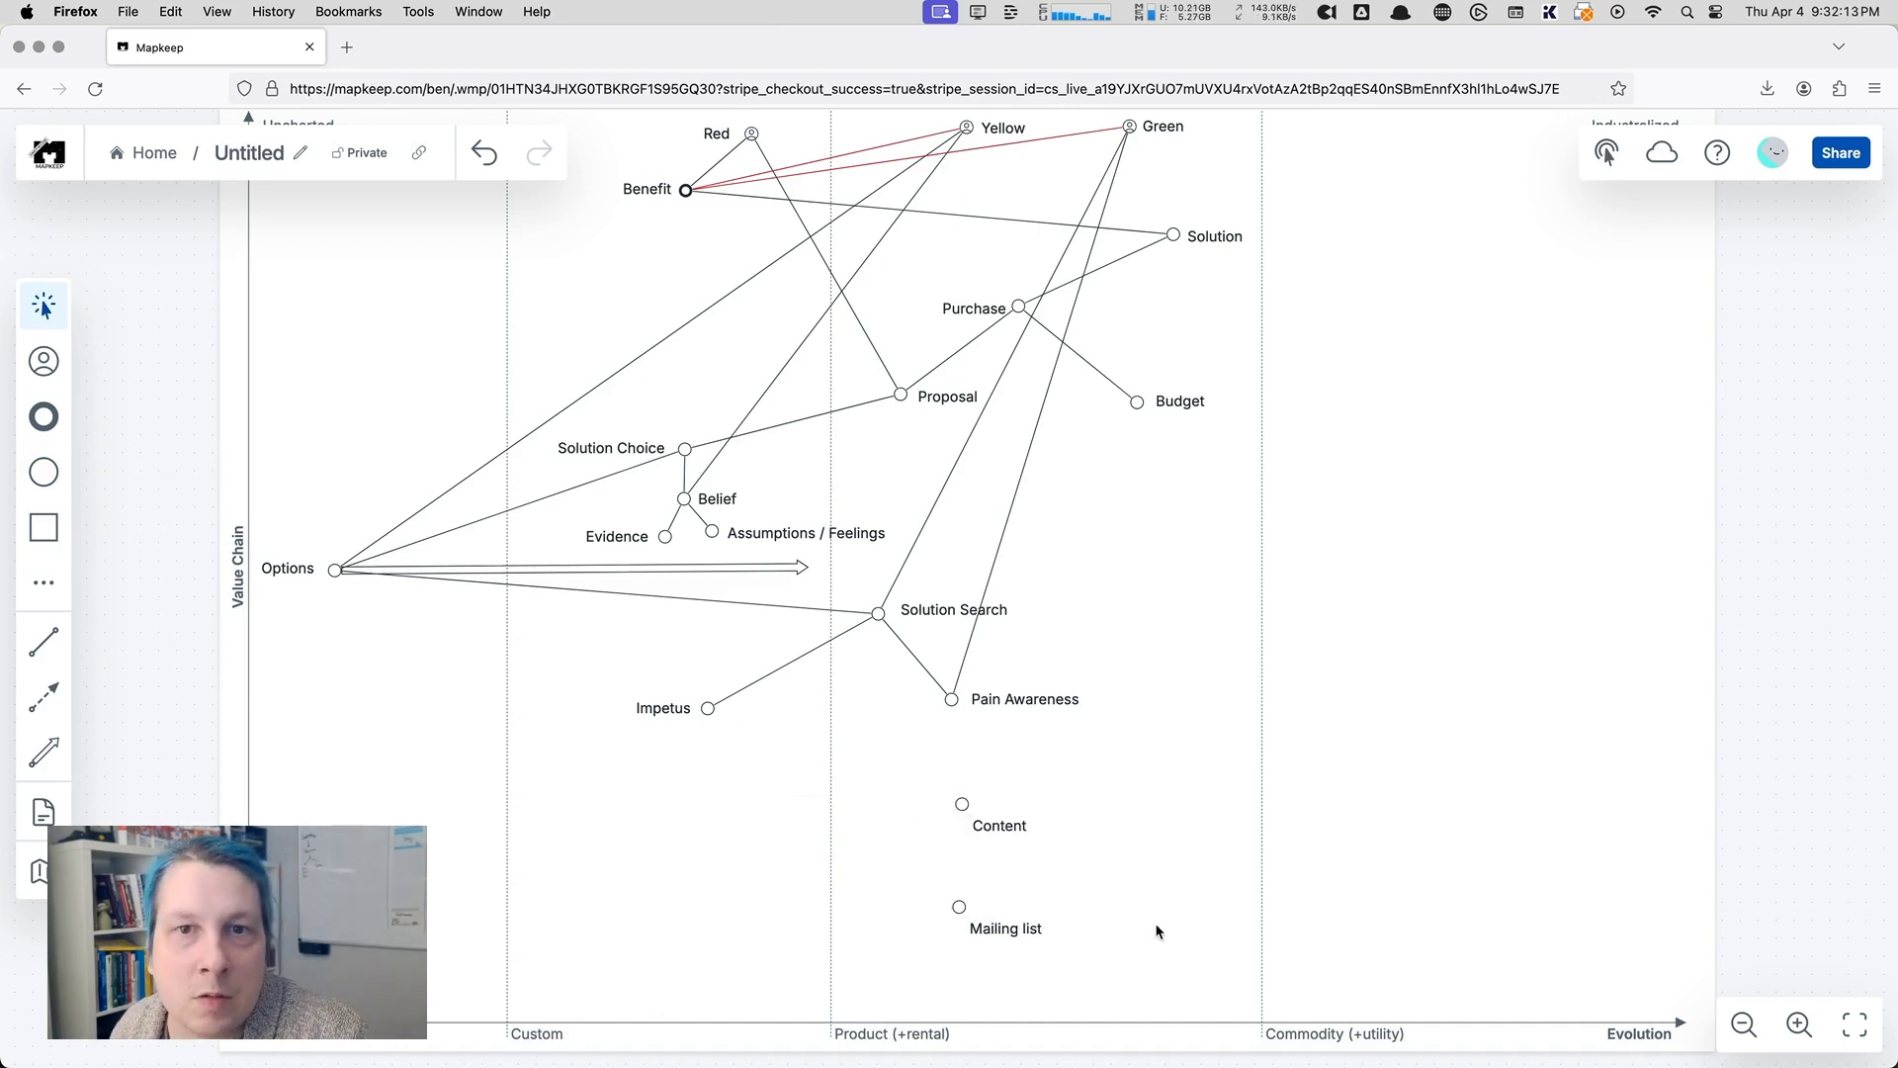
Step: Add a component named "Video Content" in the Product column, to the right of Mailing list
click(35, 474)
click(1059, 887)
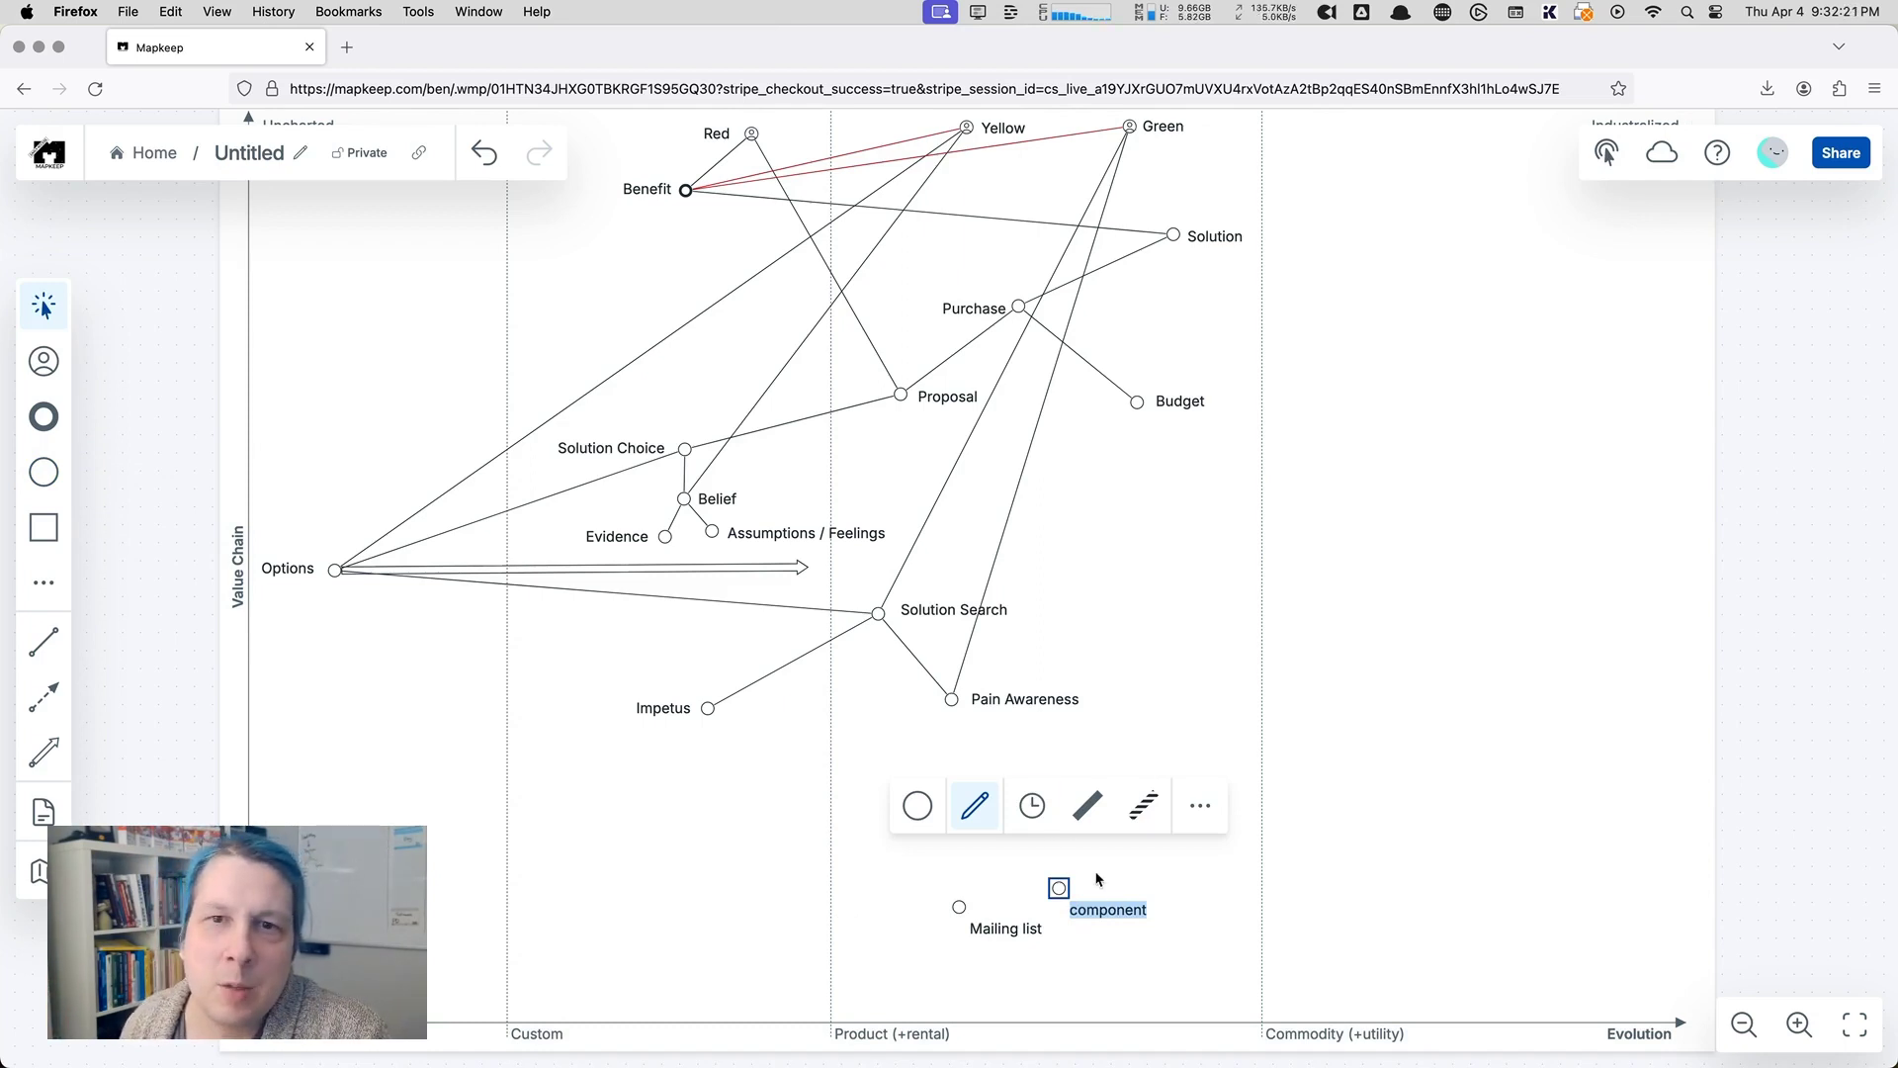
text(You)
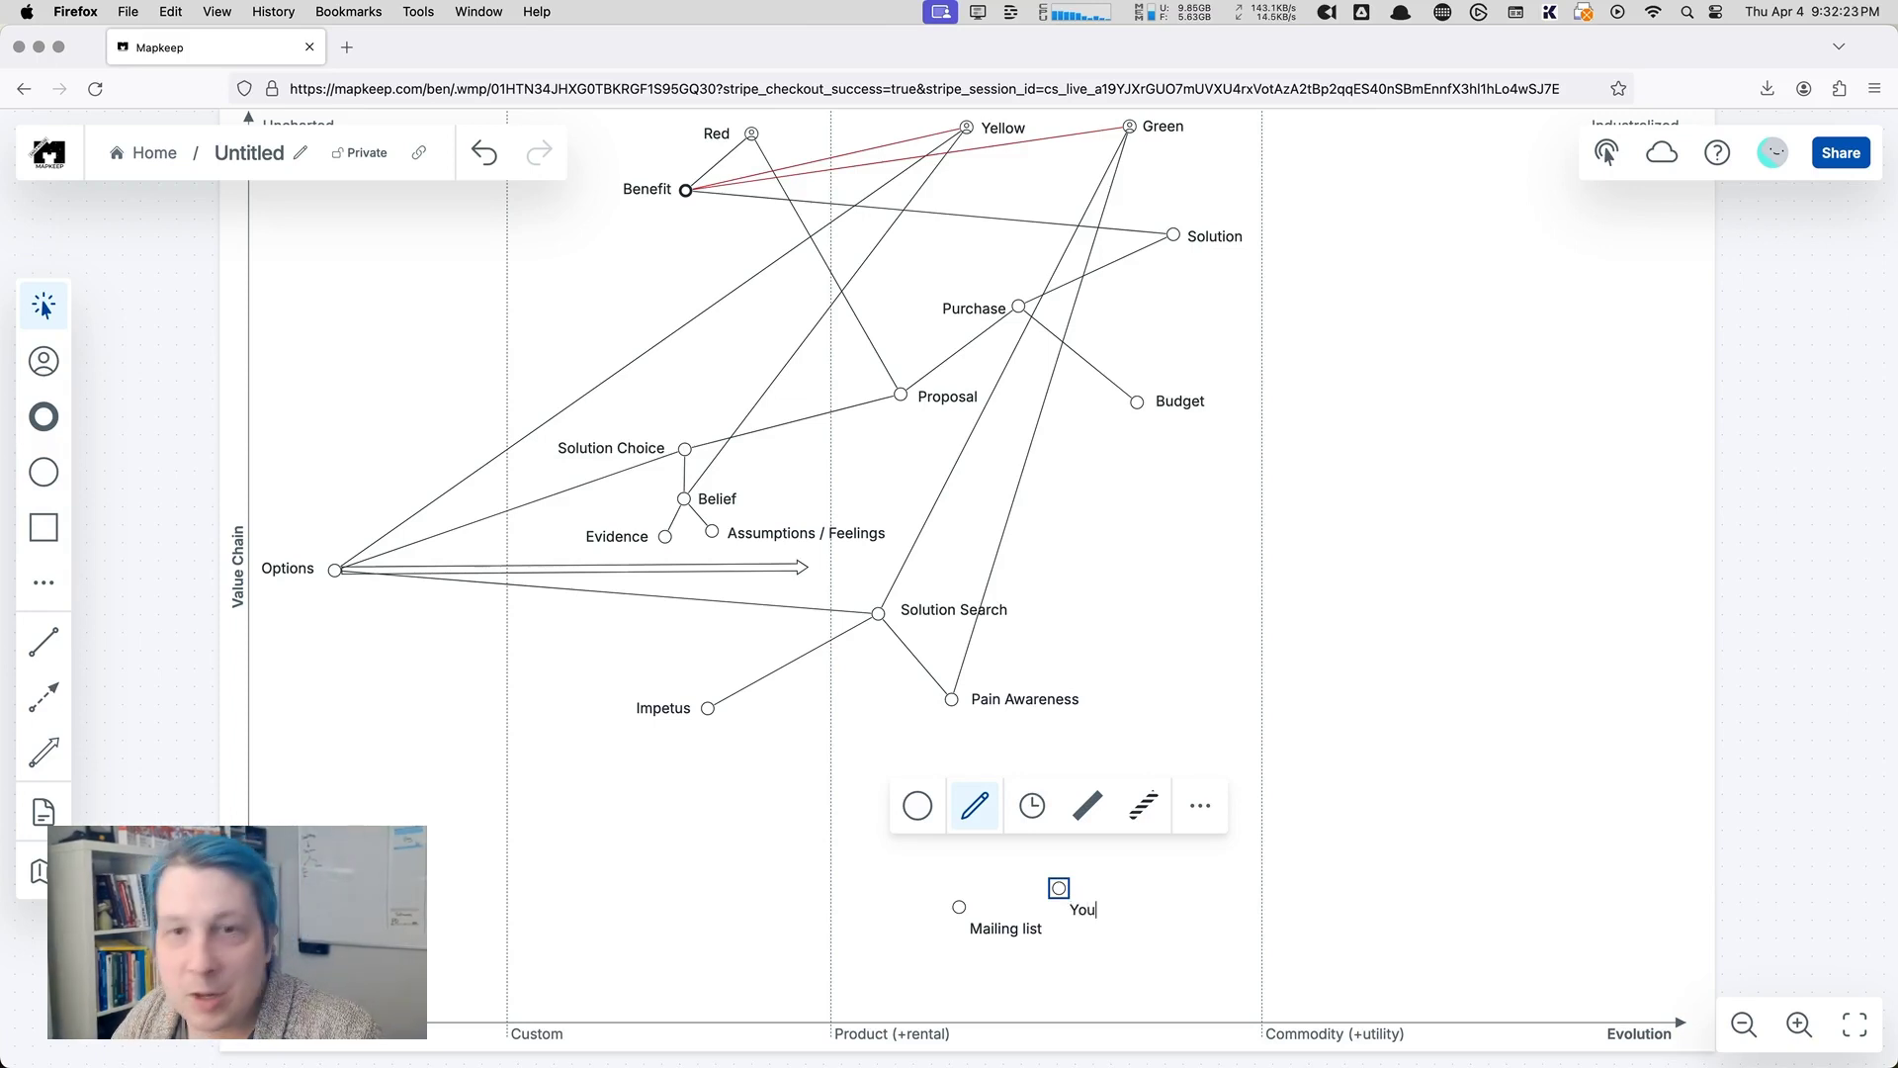
key(BackSpace)
key(BackSpace)
key(BackSpace)
text(deo Content)
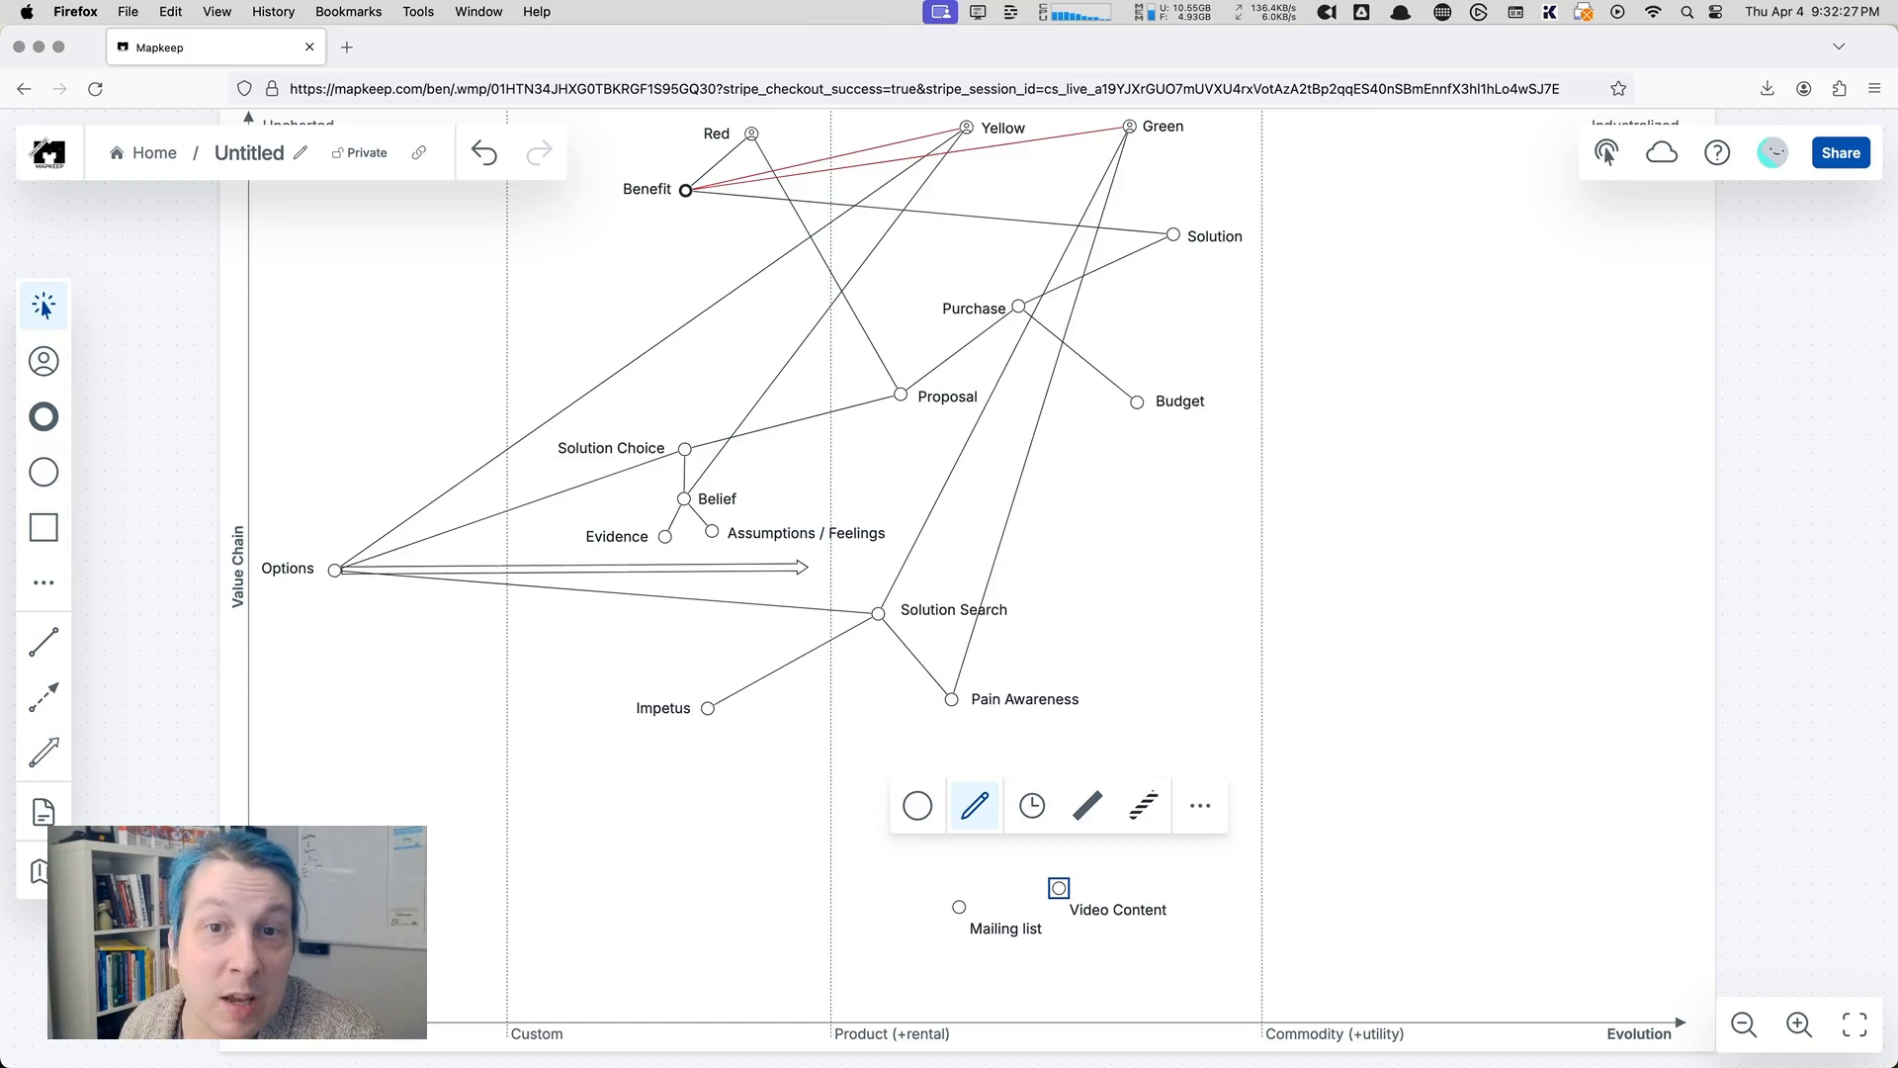
click(1259, 896)
Step: Rename Content as "Written Content" and spread it and Video Content apart above Mailing list
double_click(1008, 825)
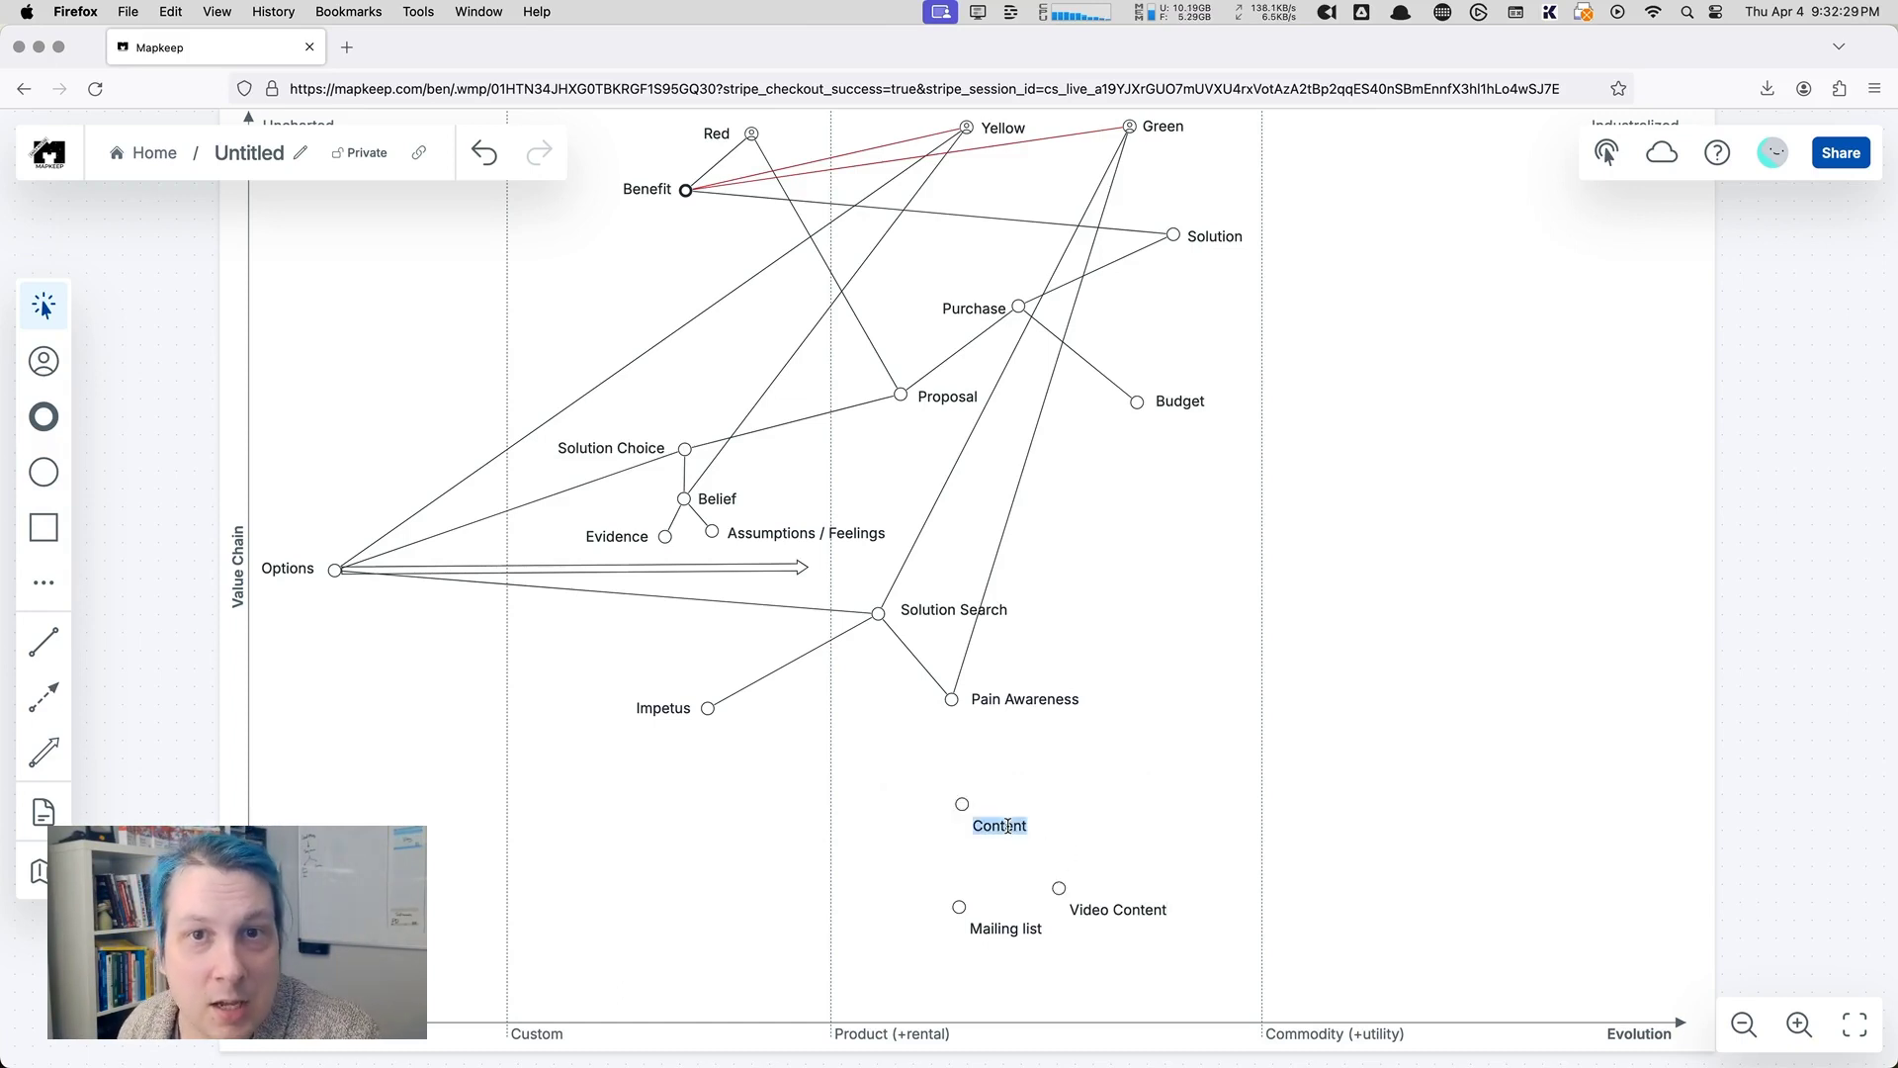
text(Written)
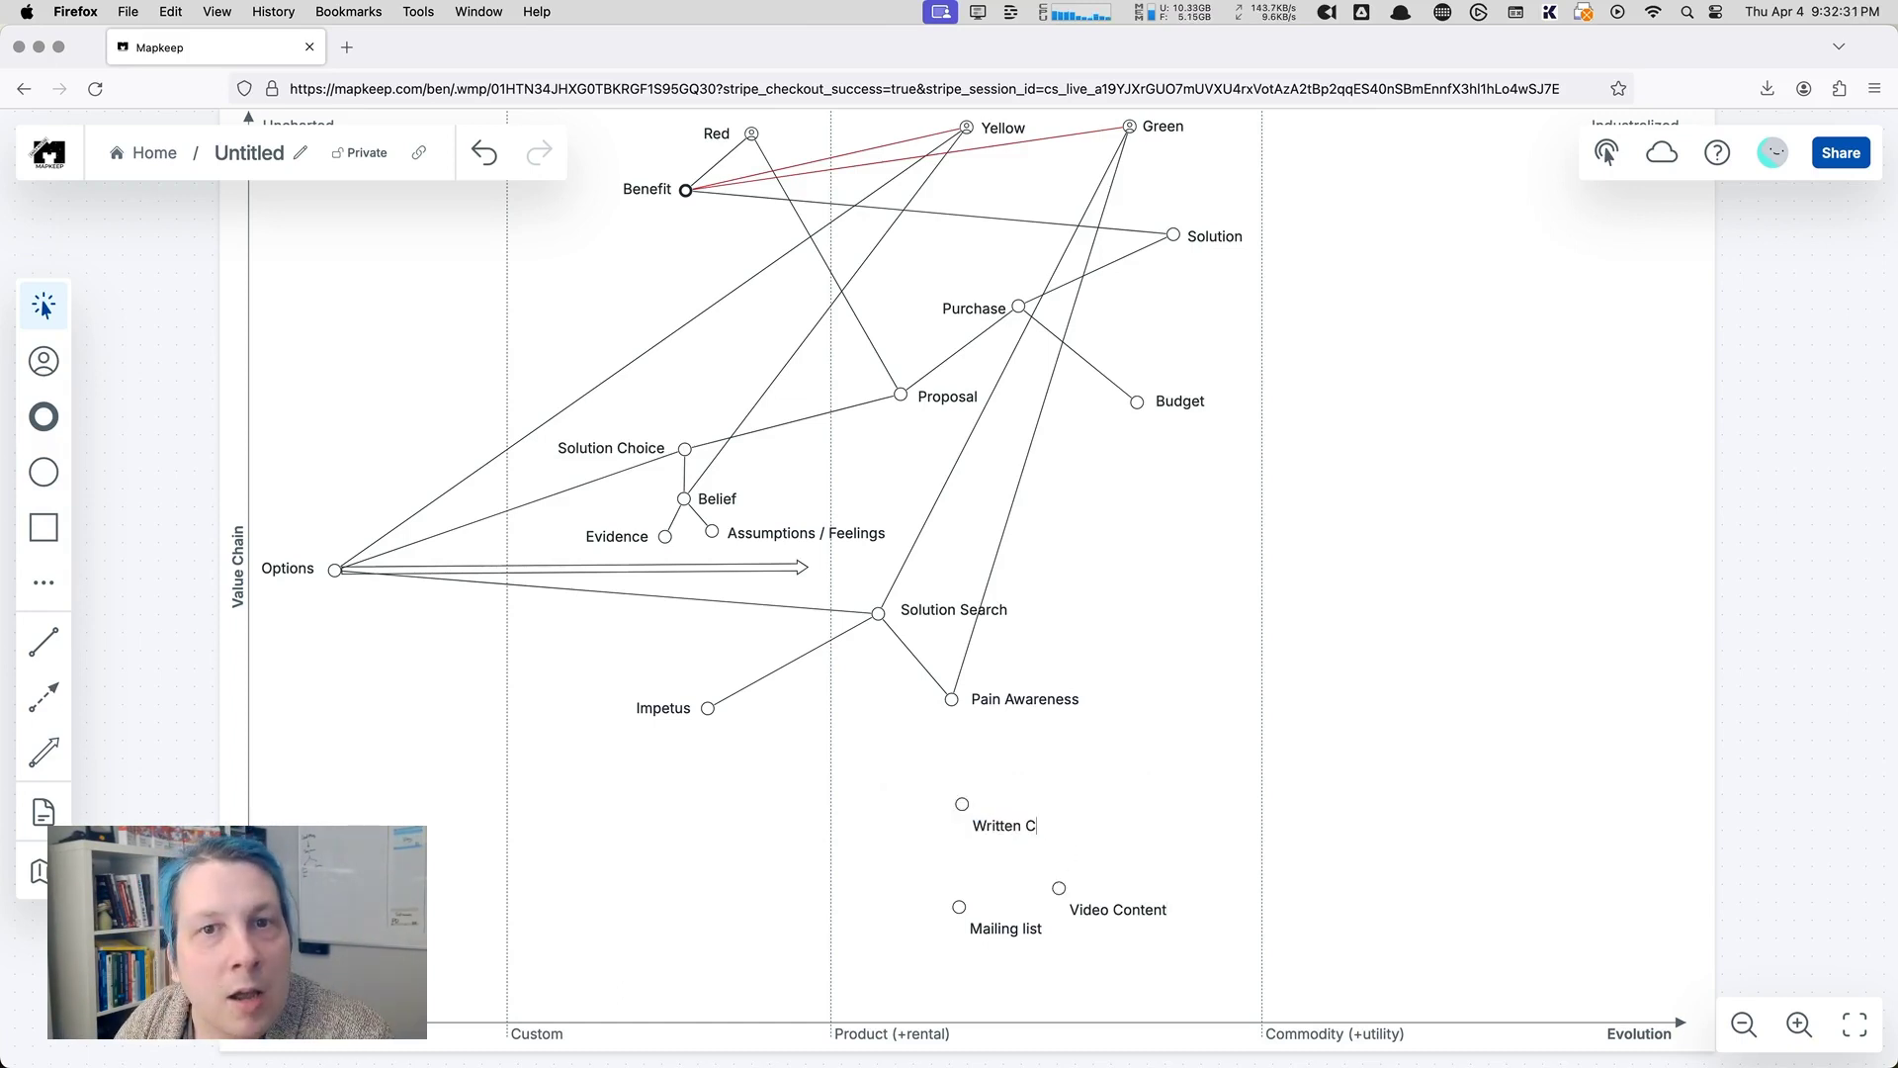
drag(1058, 888, 1115, 816)
drag(957, 811, 921, 836)
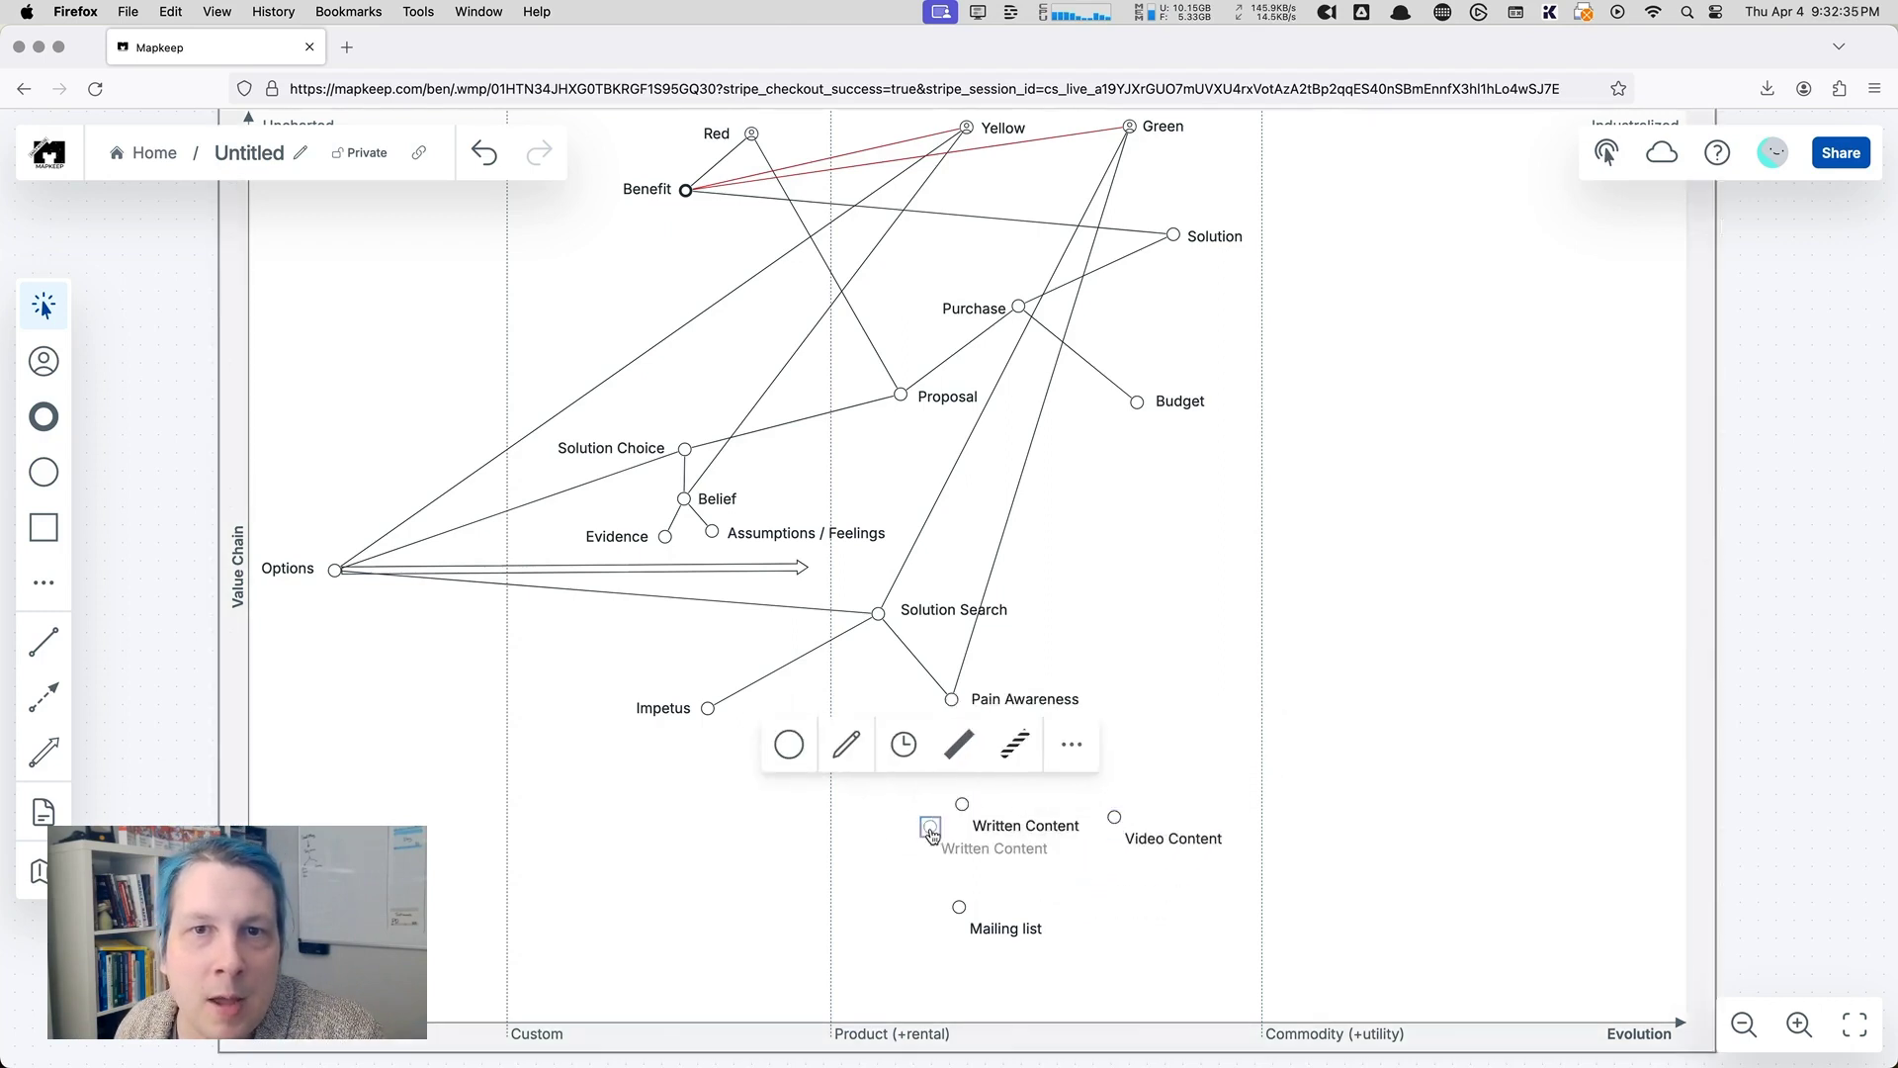
Step: Link both Written Content and Video Content to Mailing list and to Pain Awareness
click(67, 647)
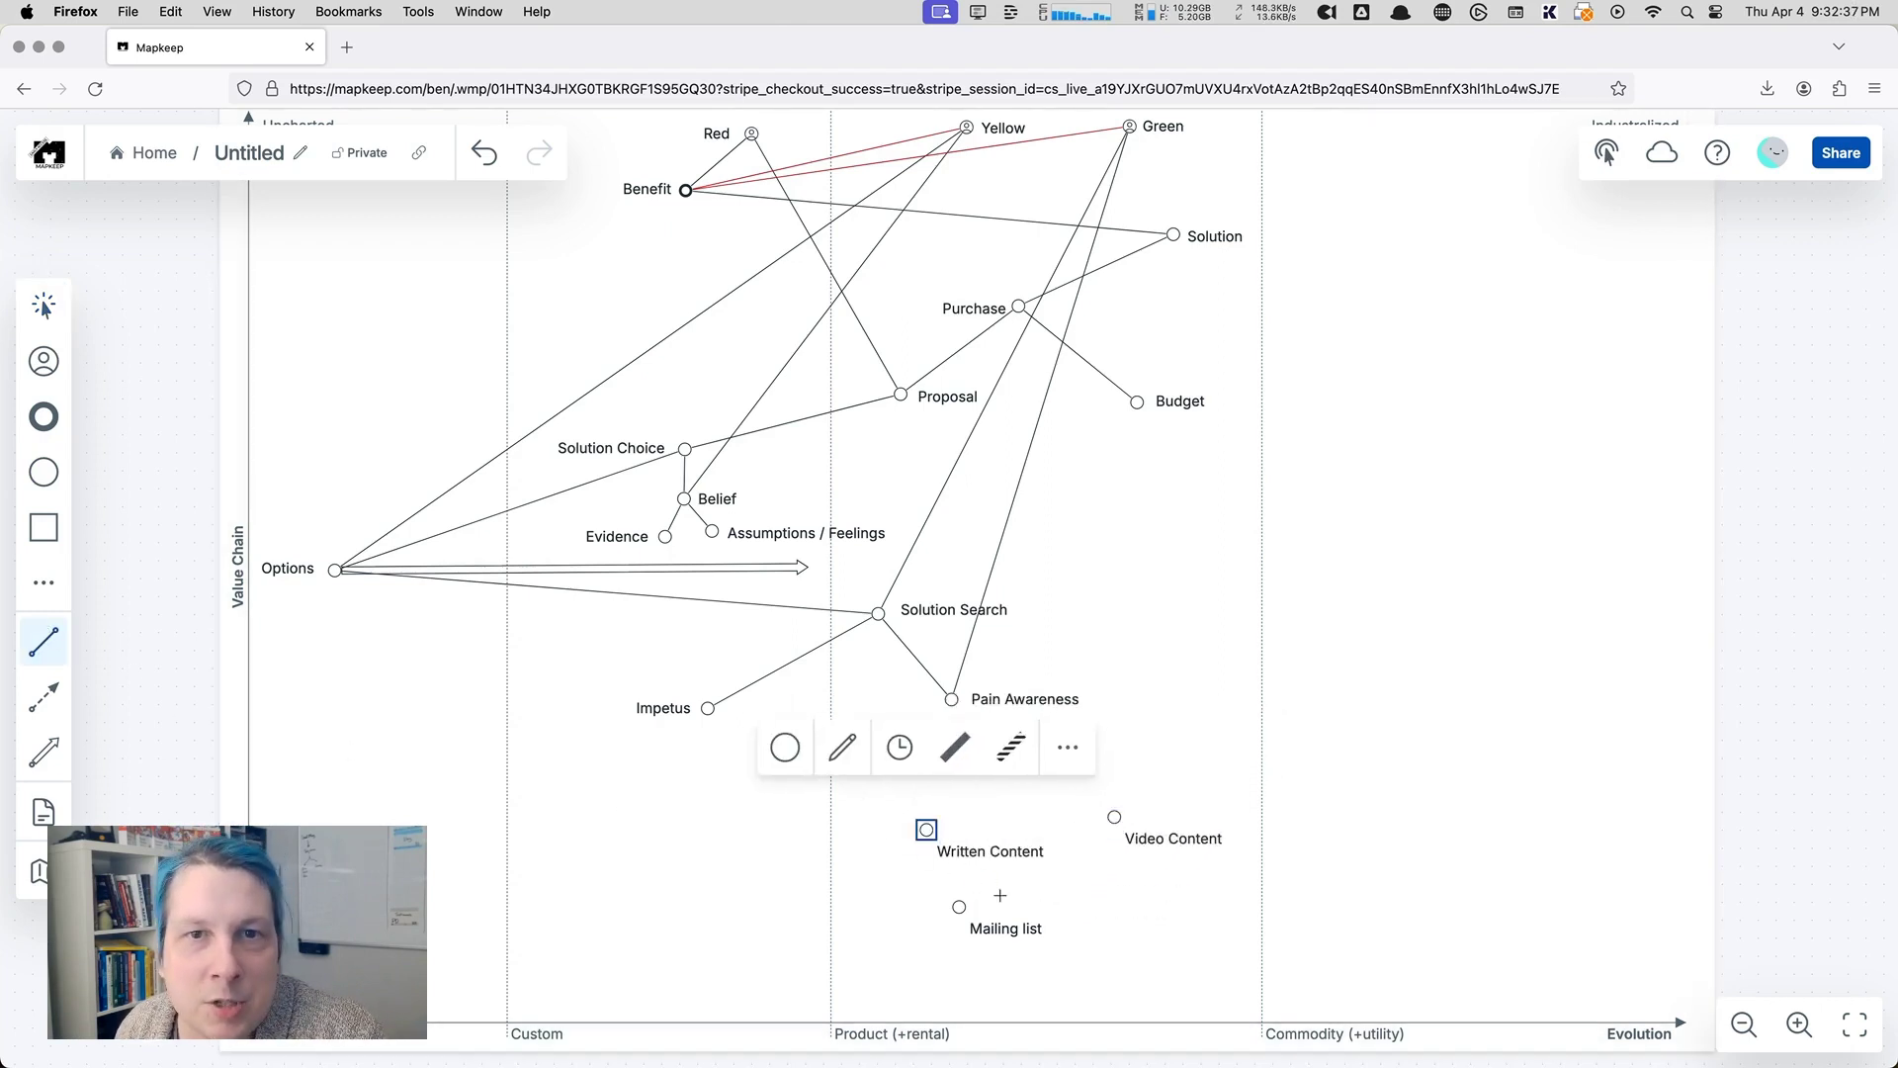
drag(926, 829, 954, 894)
drag(1115, 818, 959, 906)
drag(927, 830, 951, 699)
drag(1115, 819, 954, 704)
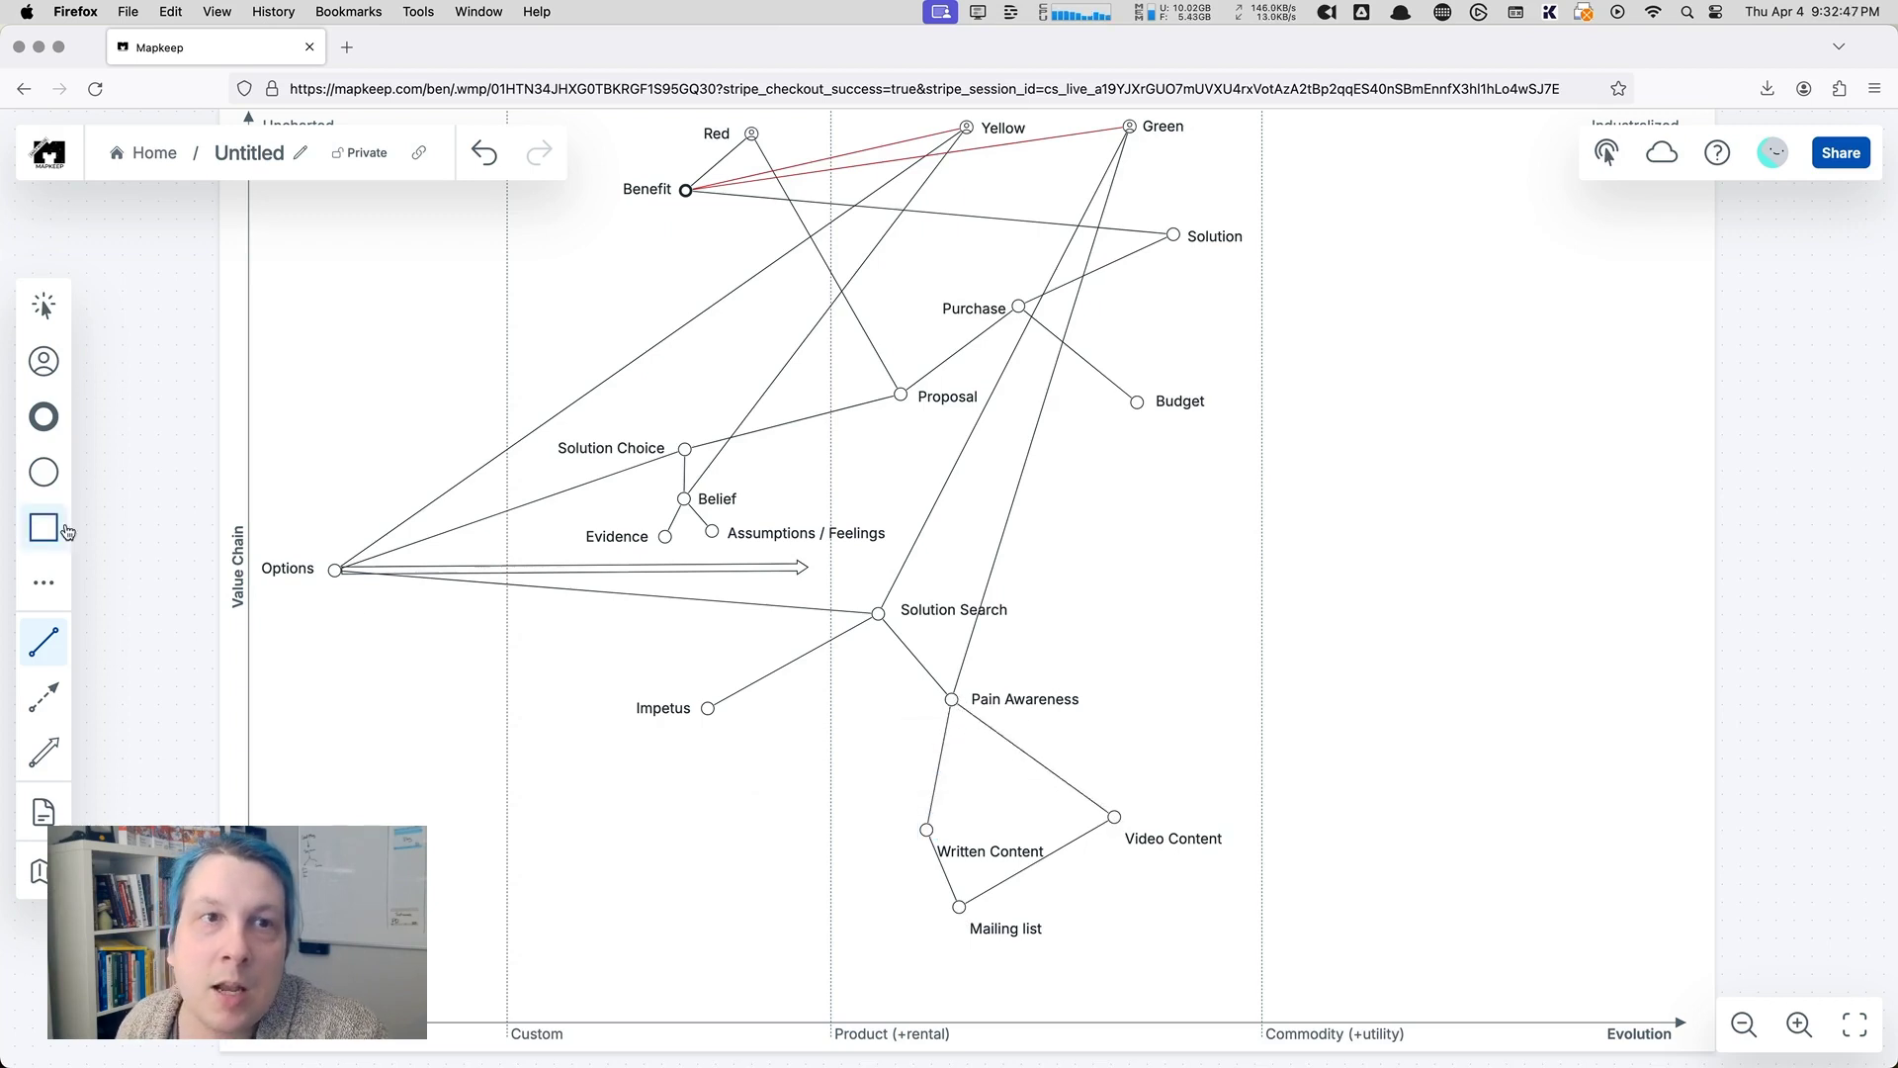
Step: Move Mailing list to the far right of the Product column, near the Commodity boundary and below Video Content
click(44, 304)
click(959, 907)
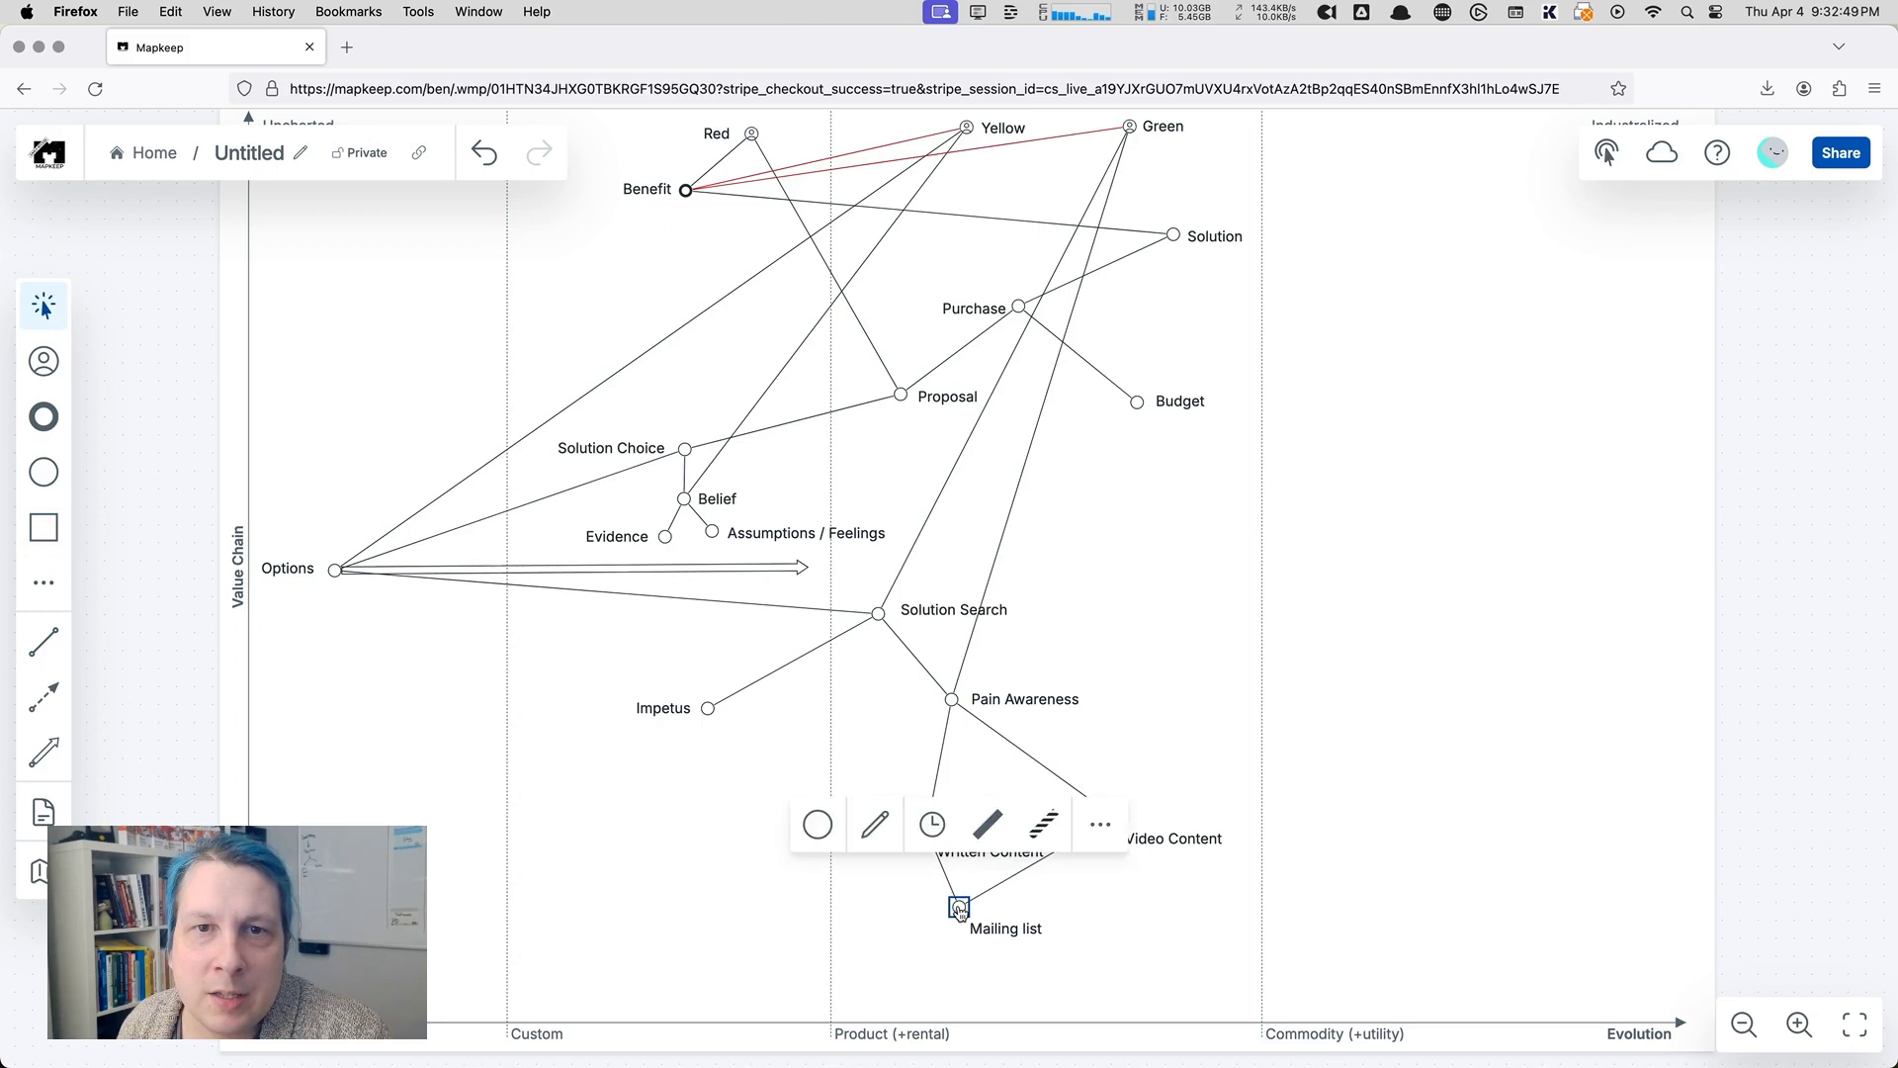
drag(958, 906, 1238, 962)
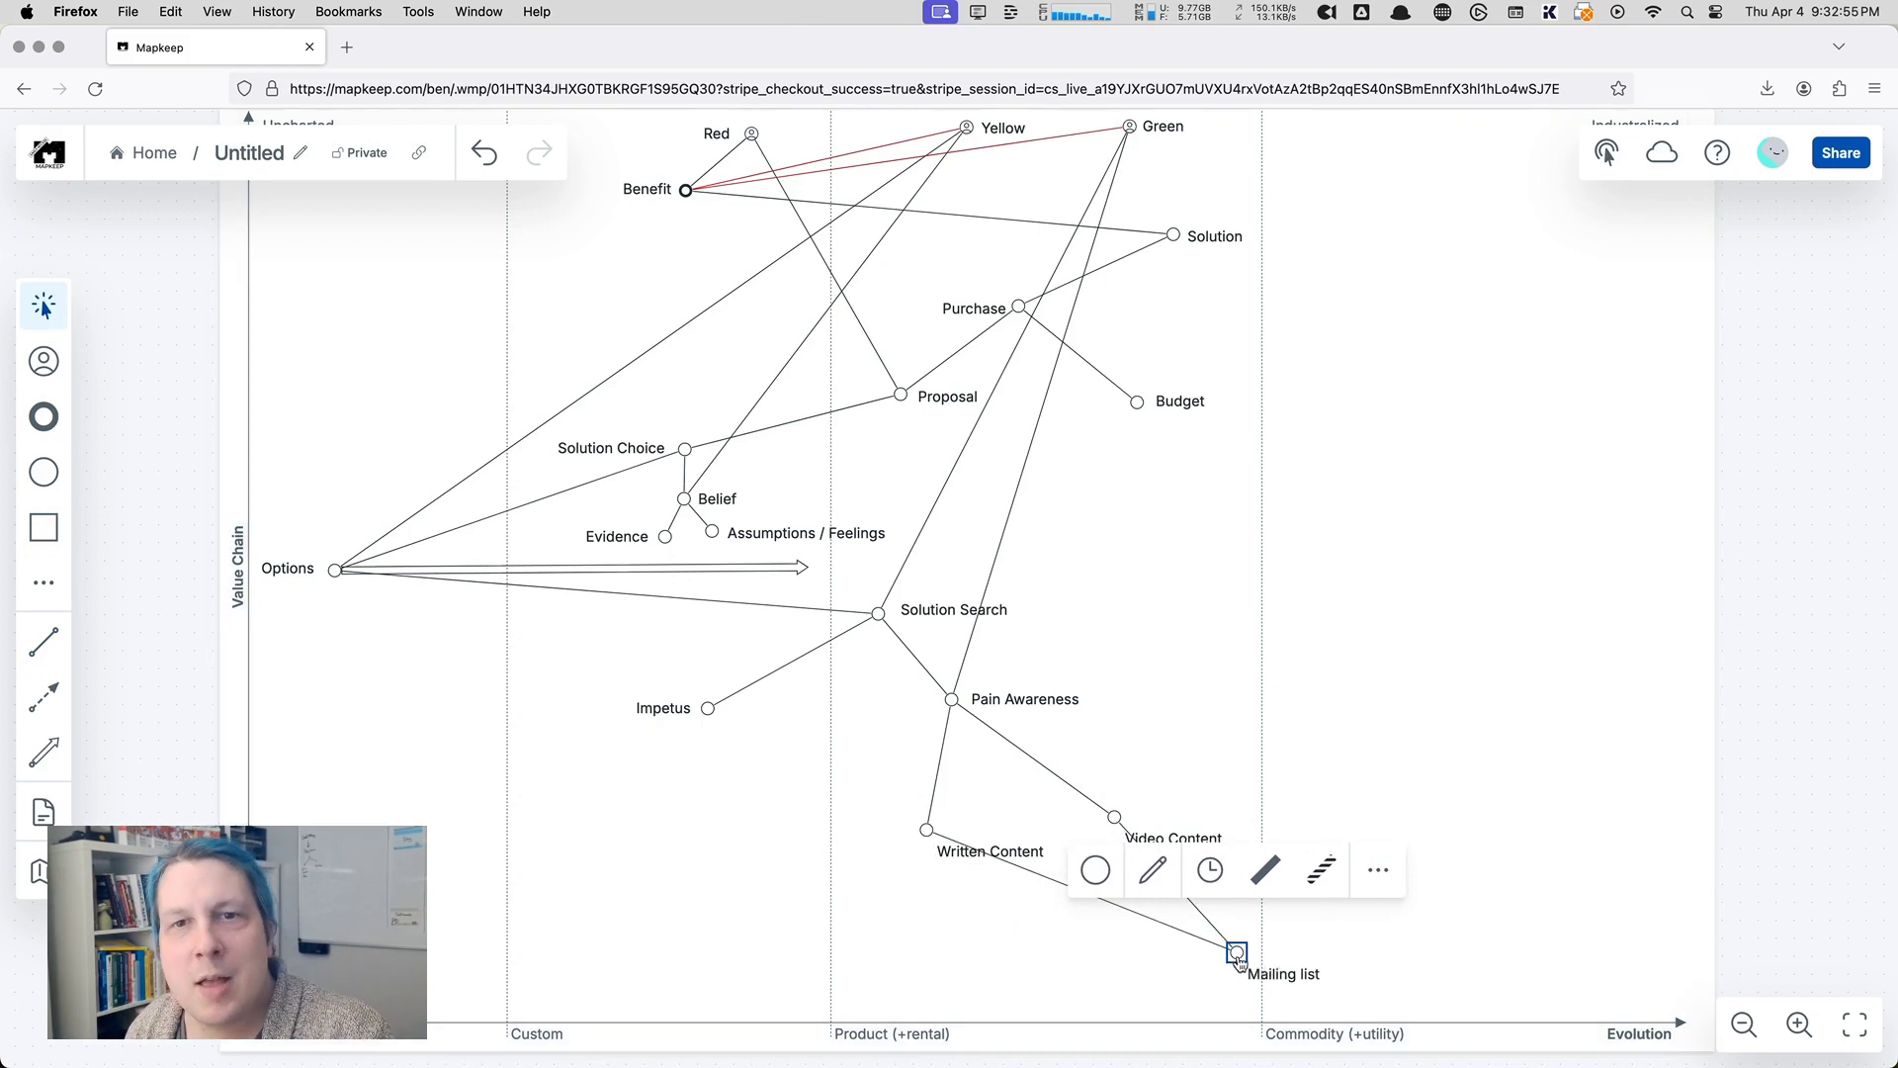
Step: Move Written Content and Video Content side by side into the Custom column, with Written Content's label on its left
click(1353, 934)
drag(1012, 854, 682, 840)
drag(1117, 814, 619, 838)
drag(737, 833, 677, 842)
click(744, 909)
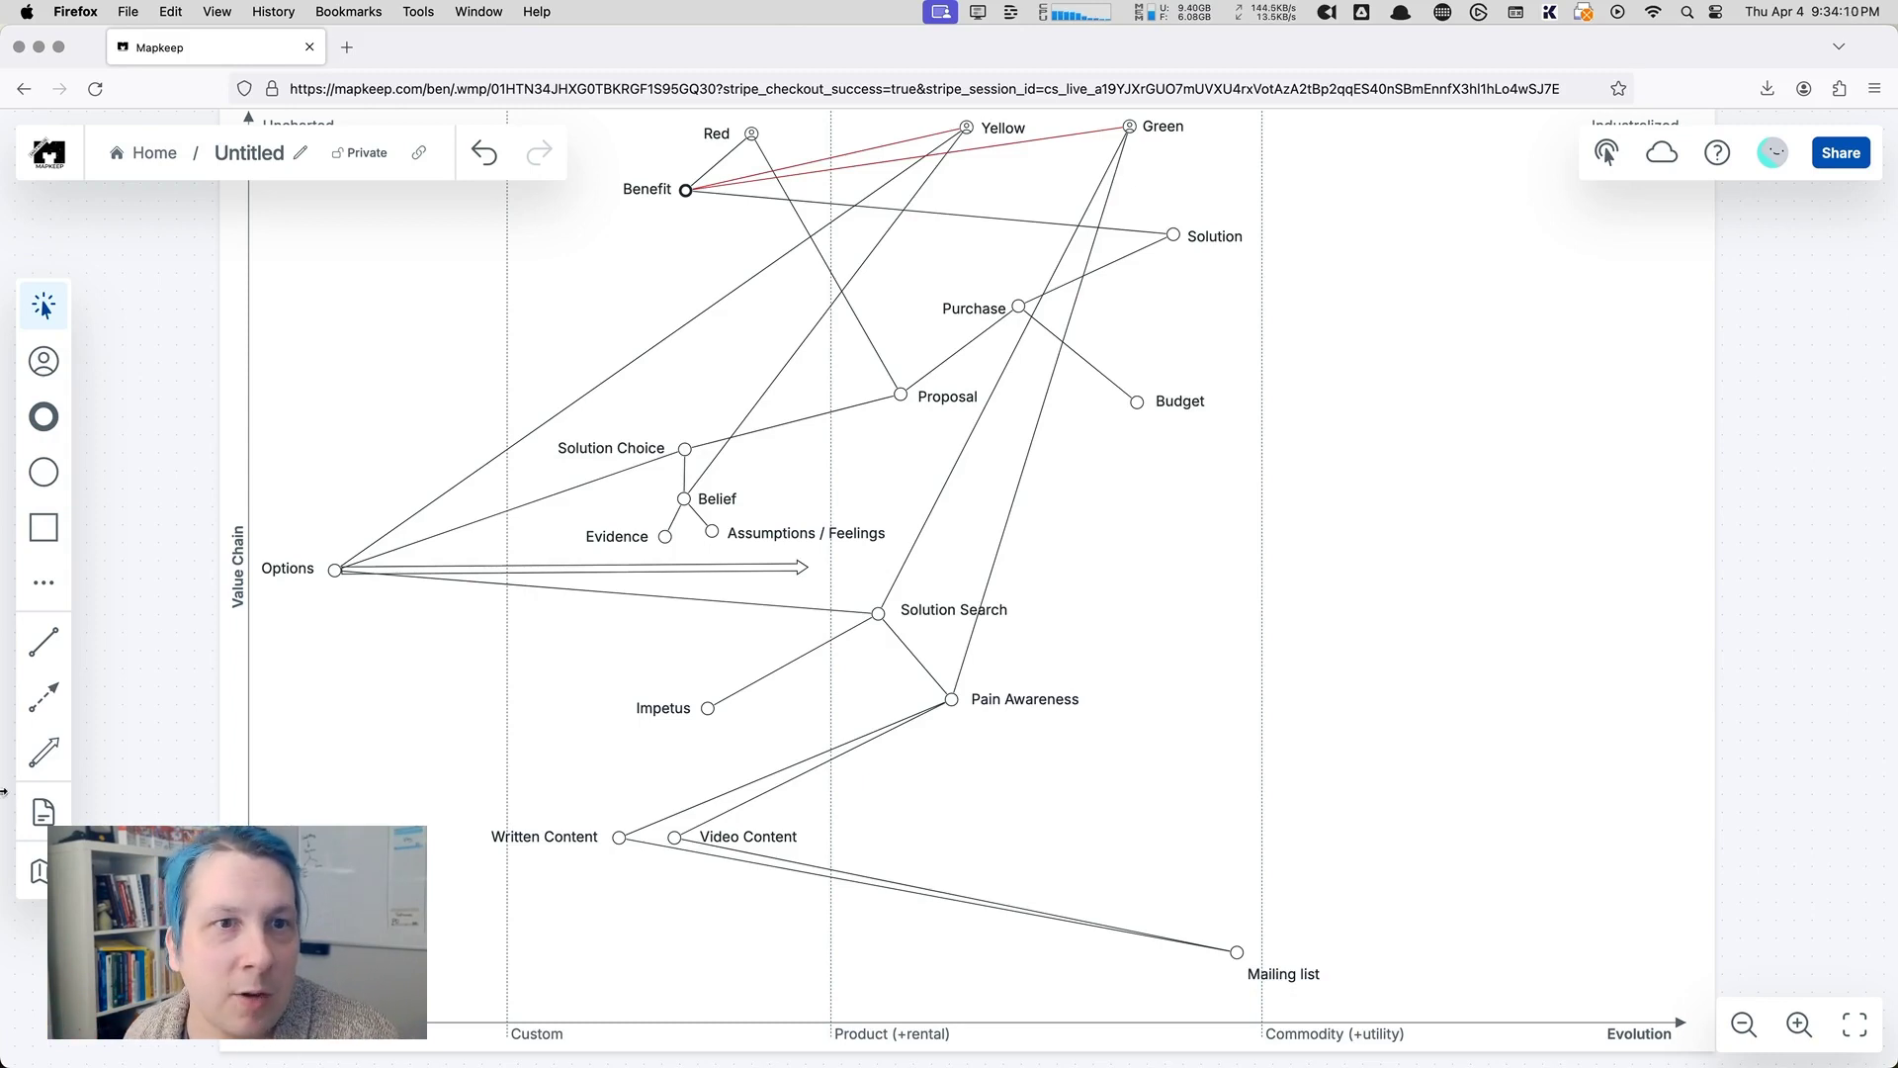
Step: Add a note anchored at Pain Awareness that reads "Research how to create pain awareness"
click(43, 812)
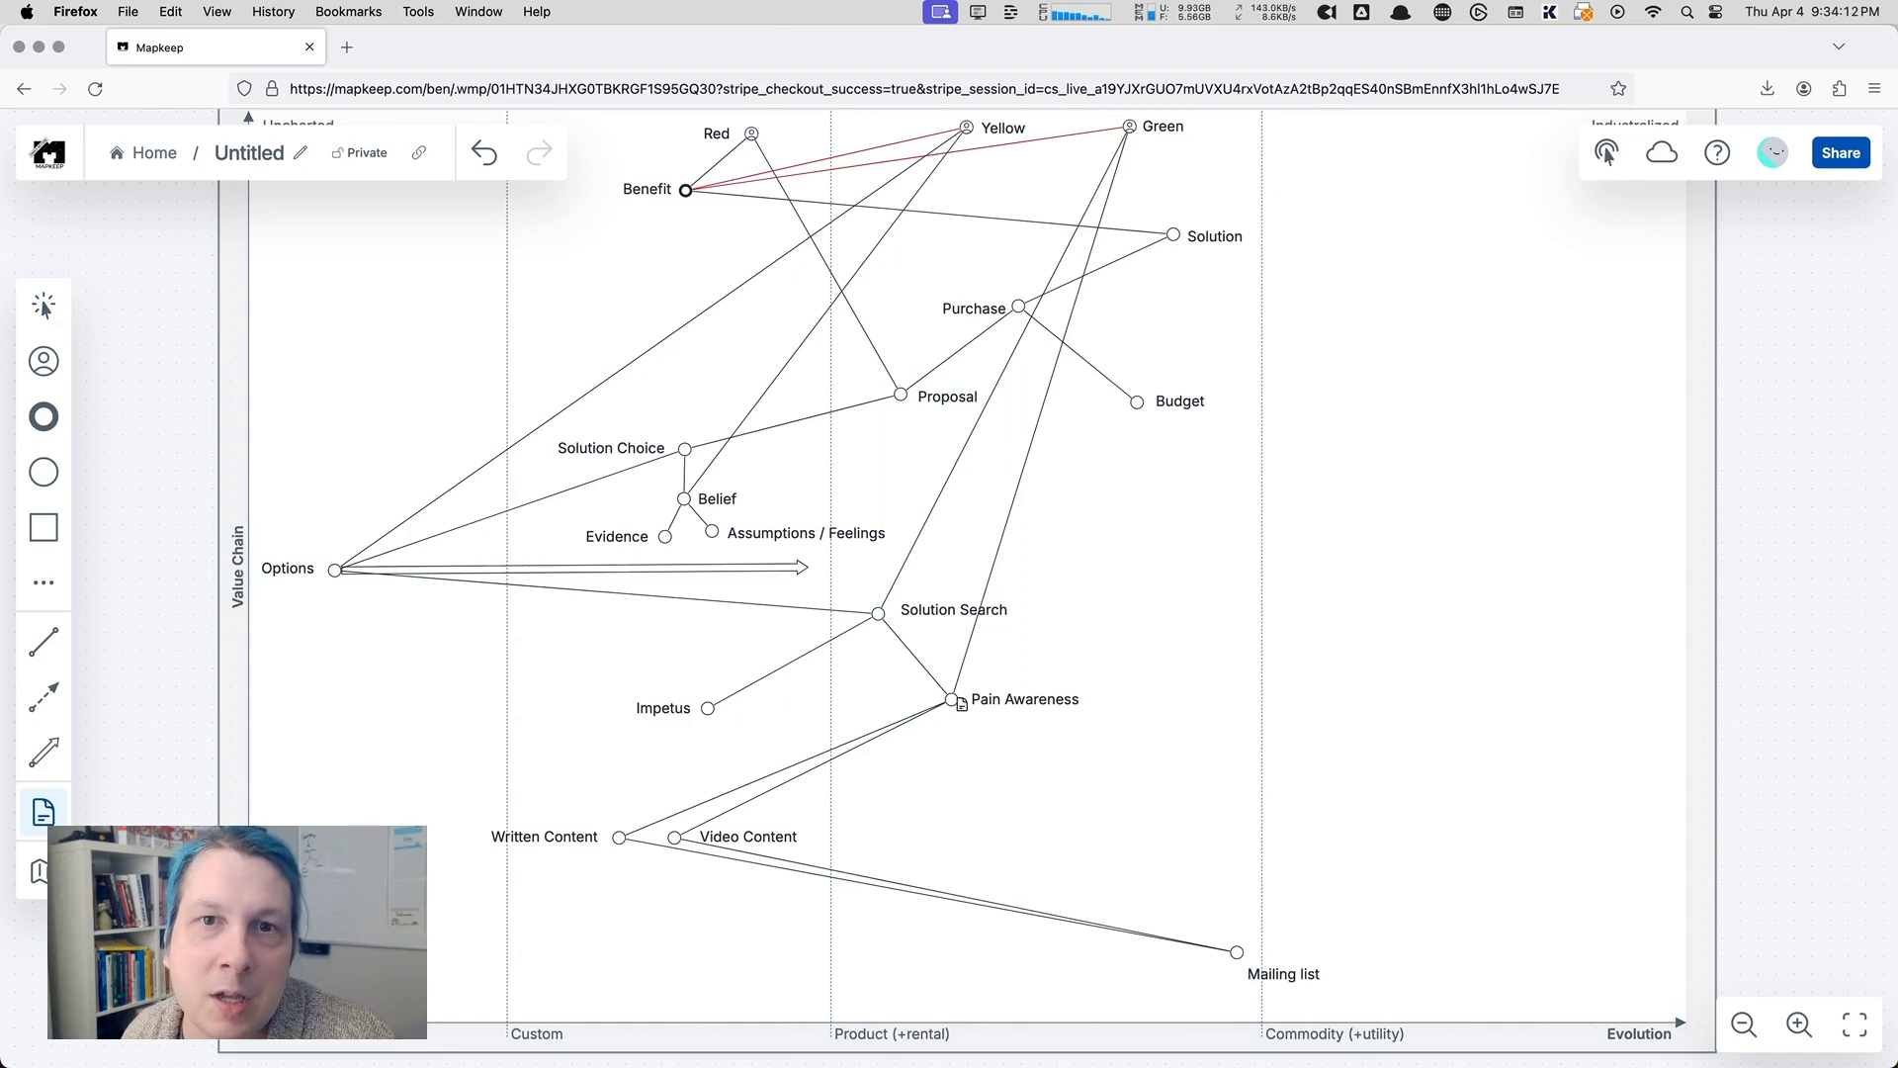
click(1156, 755)
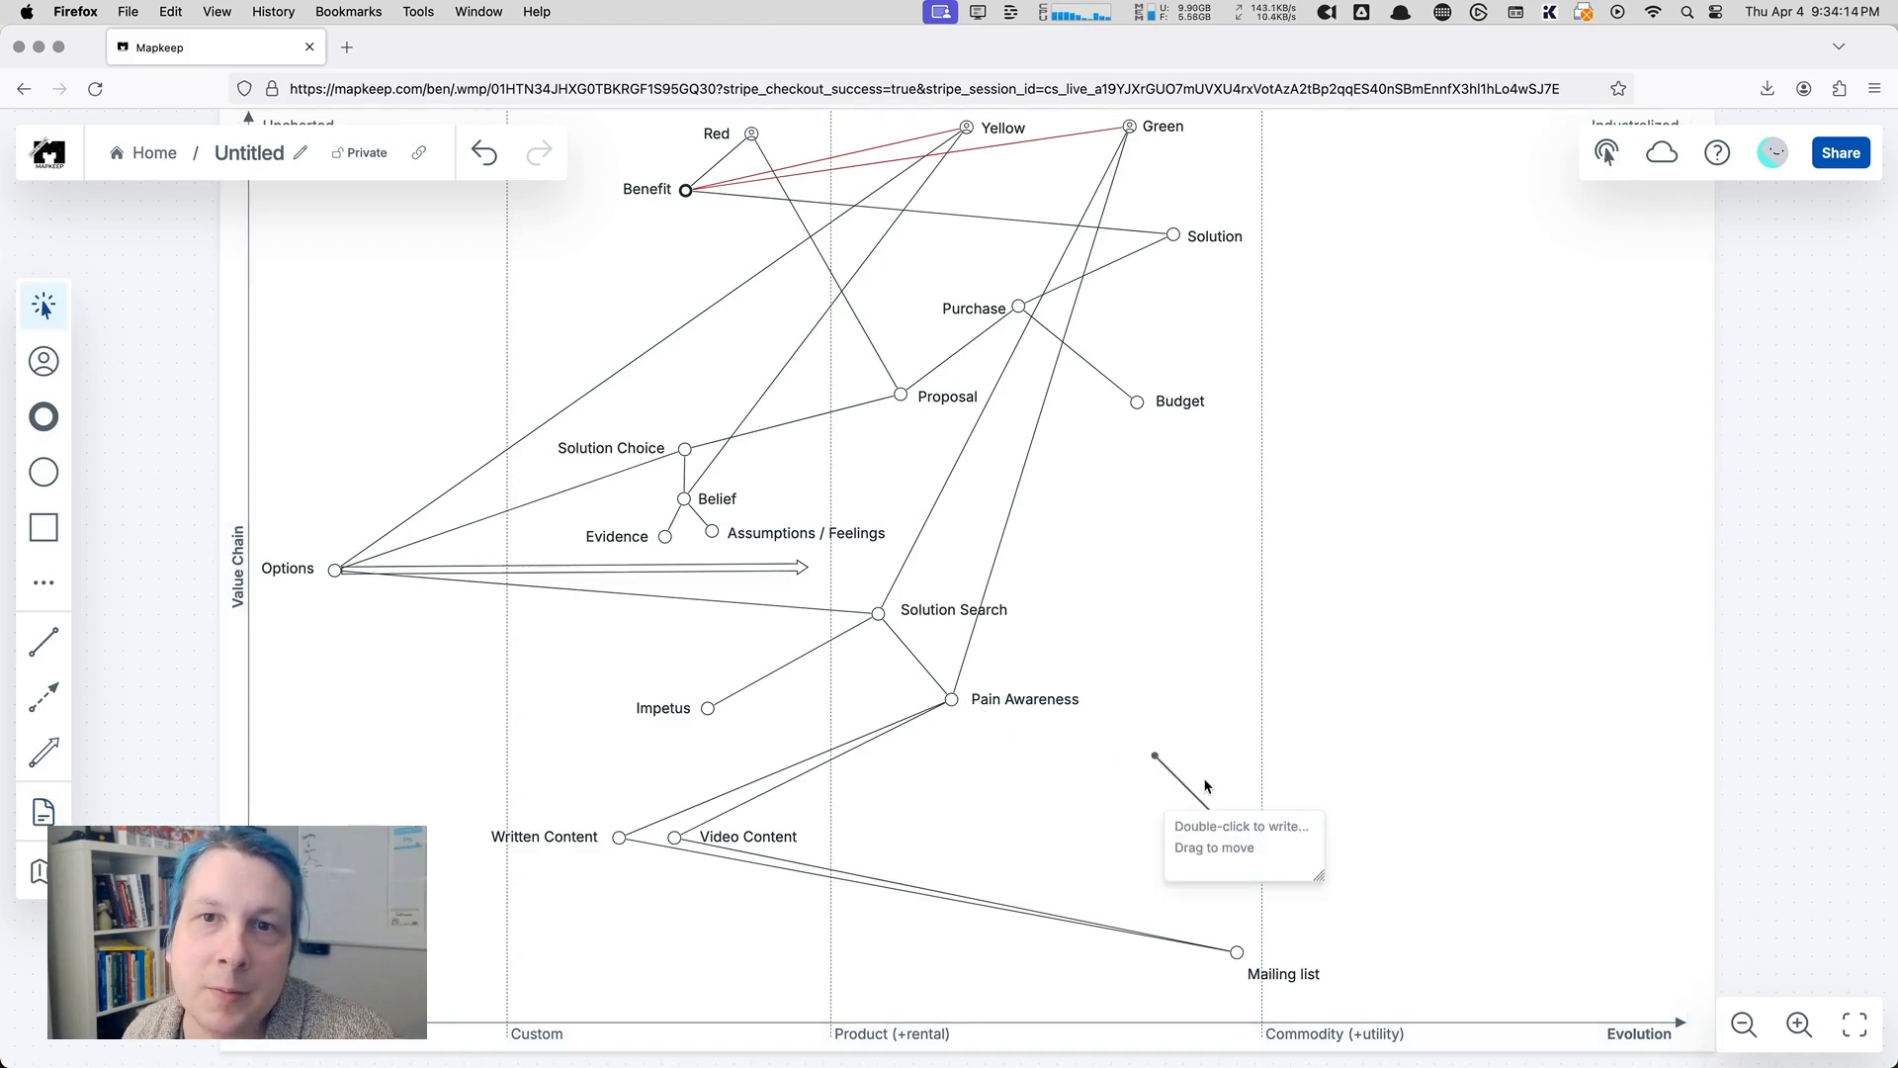
drag(1157, 759, 978, 725)
double_click(1252, 830)
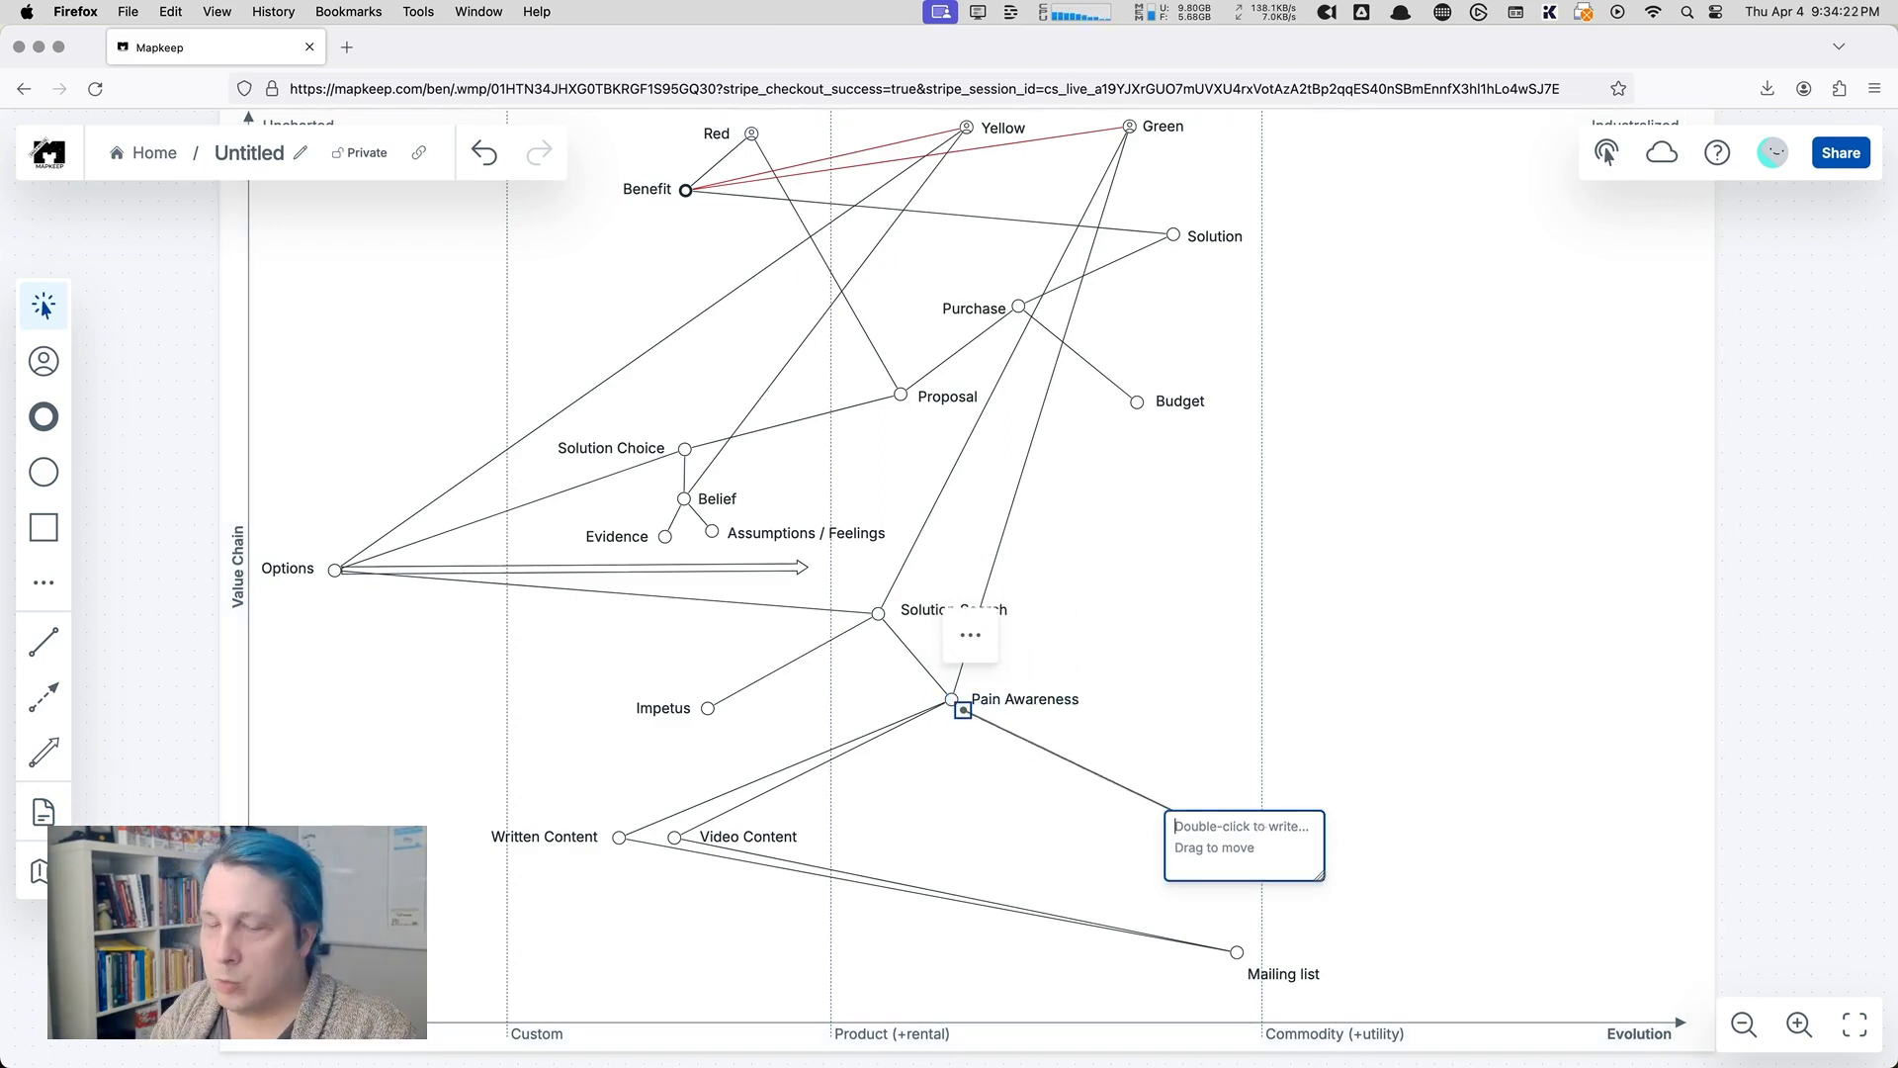
text(Research how)
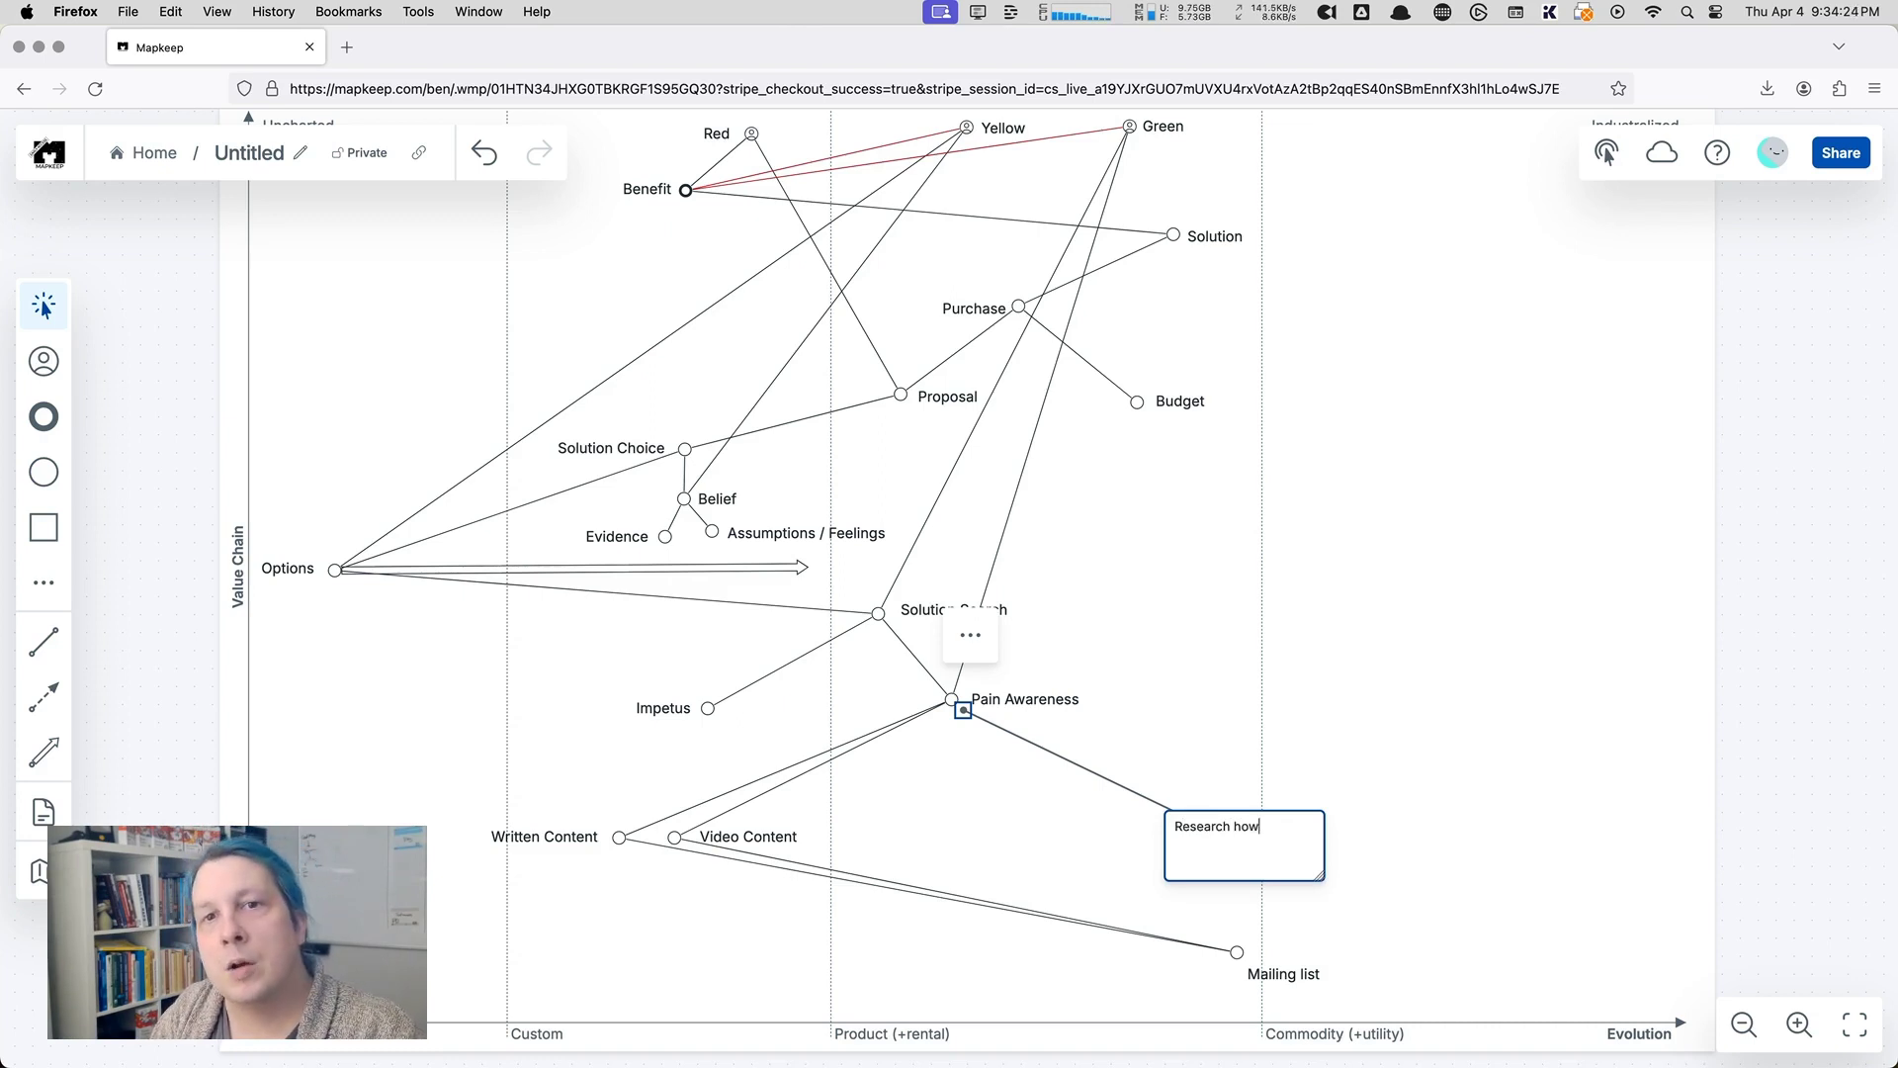
text( to create pain awareness)
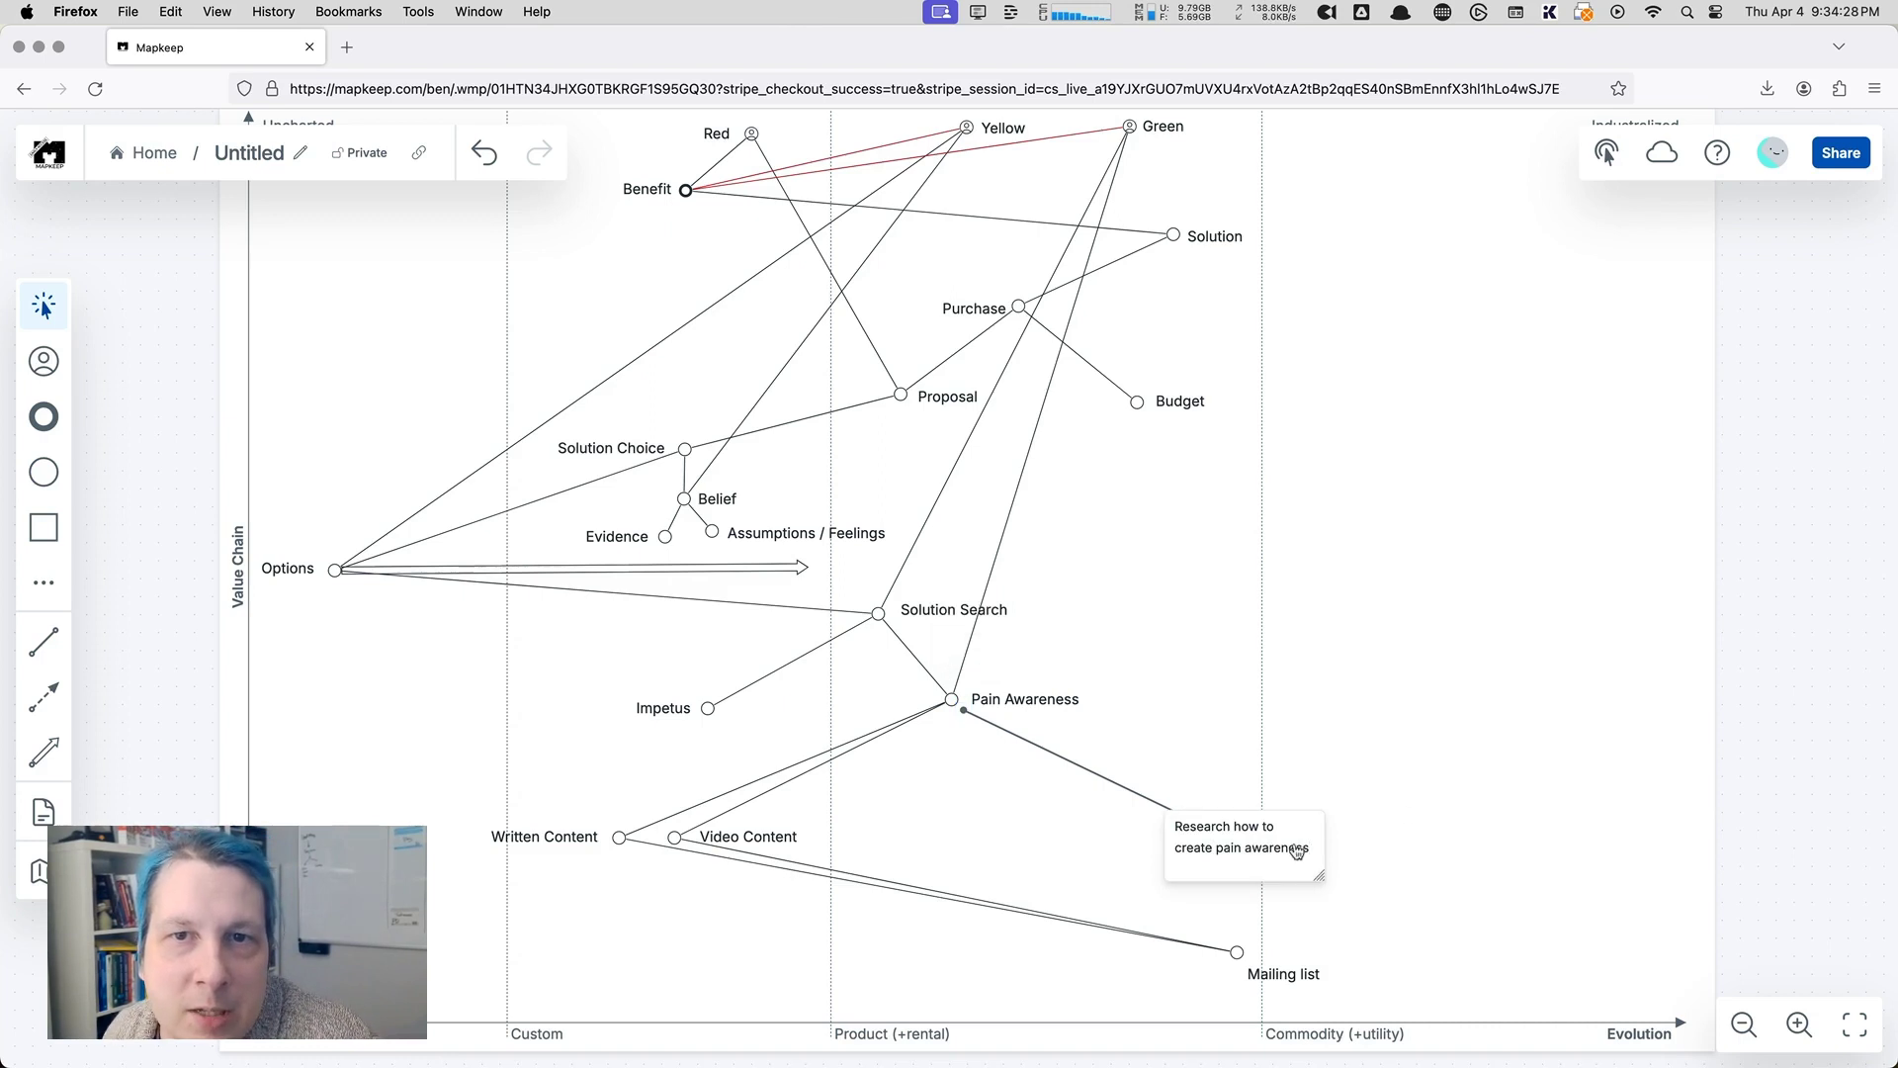
Step: Move the research note into the Commodity column, roughly level with Pain Awareness
drag(1235, 844, 1075, 790)
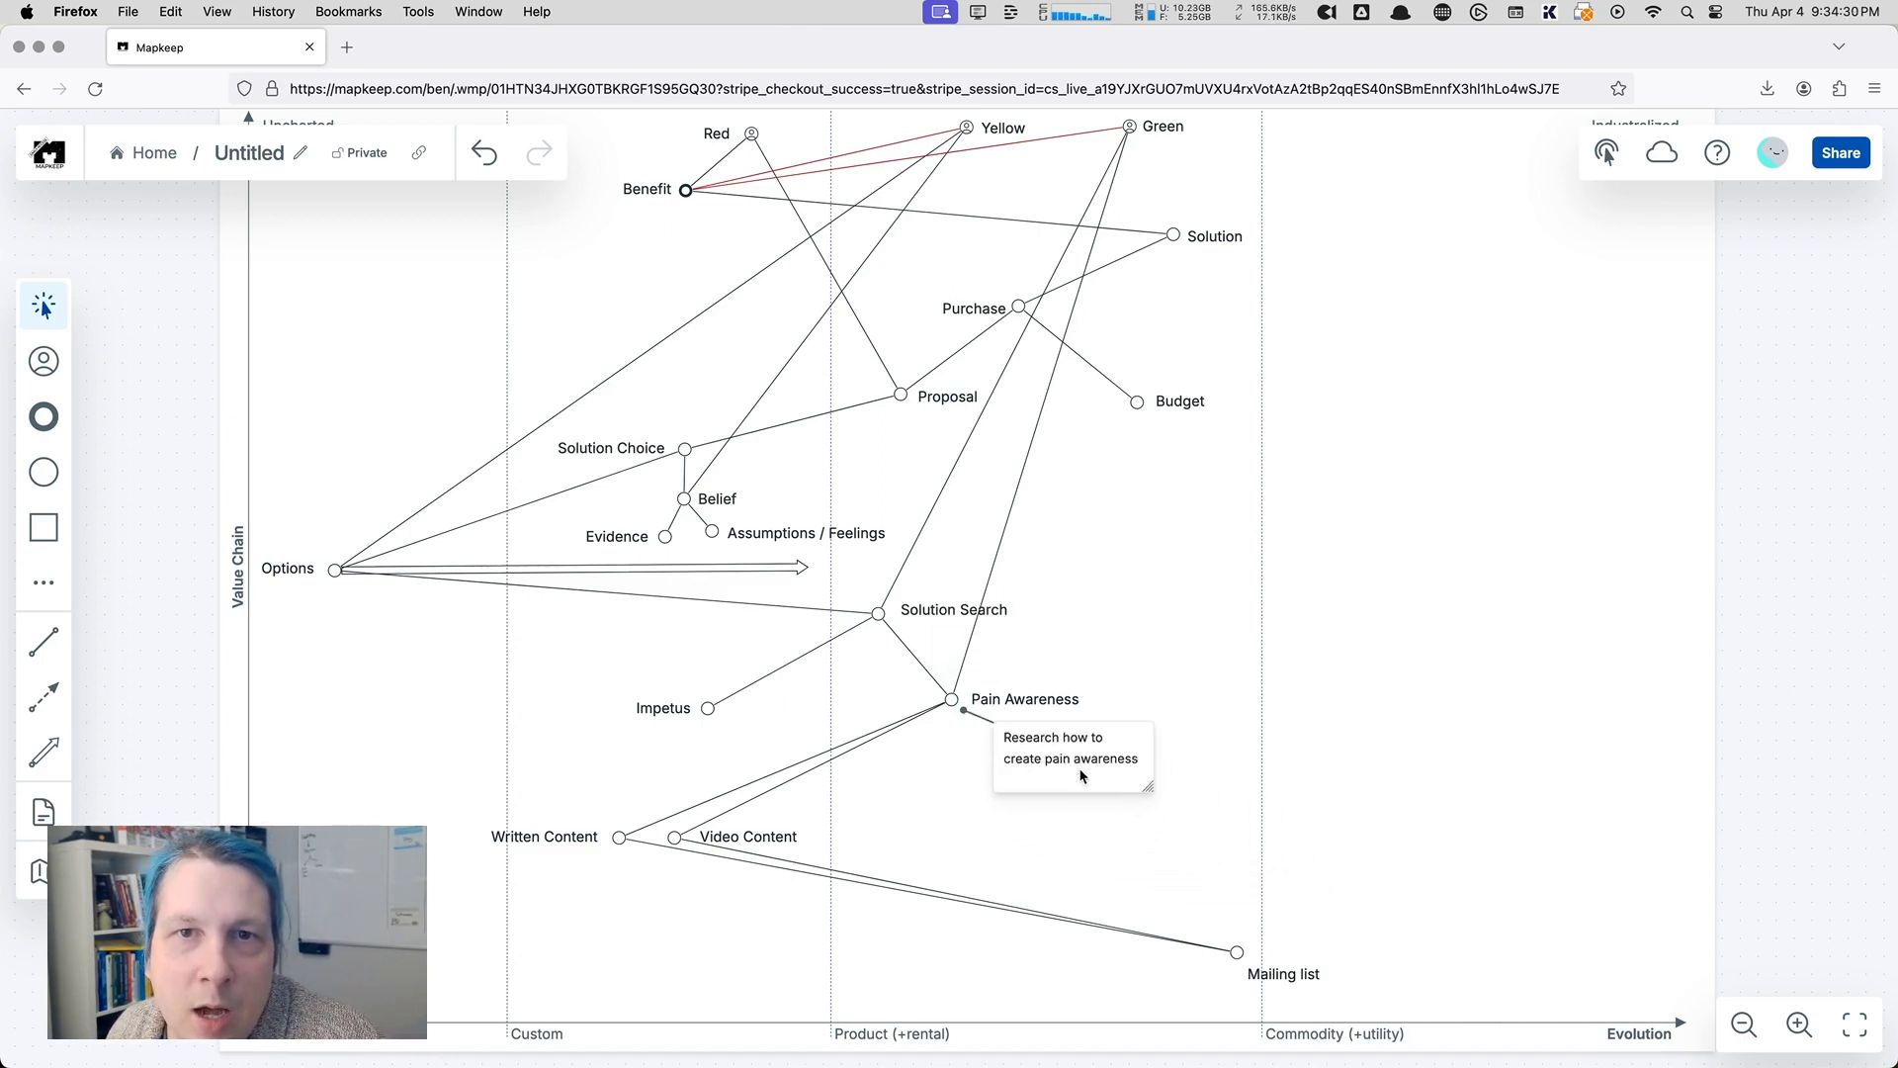
drag(1058, 752, 1631, 538)
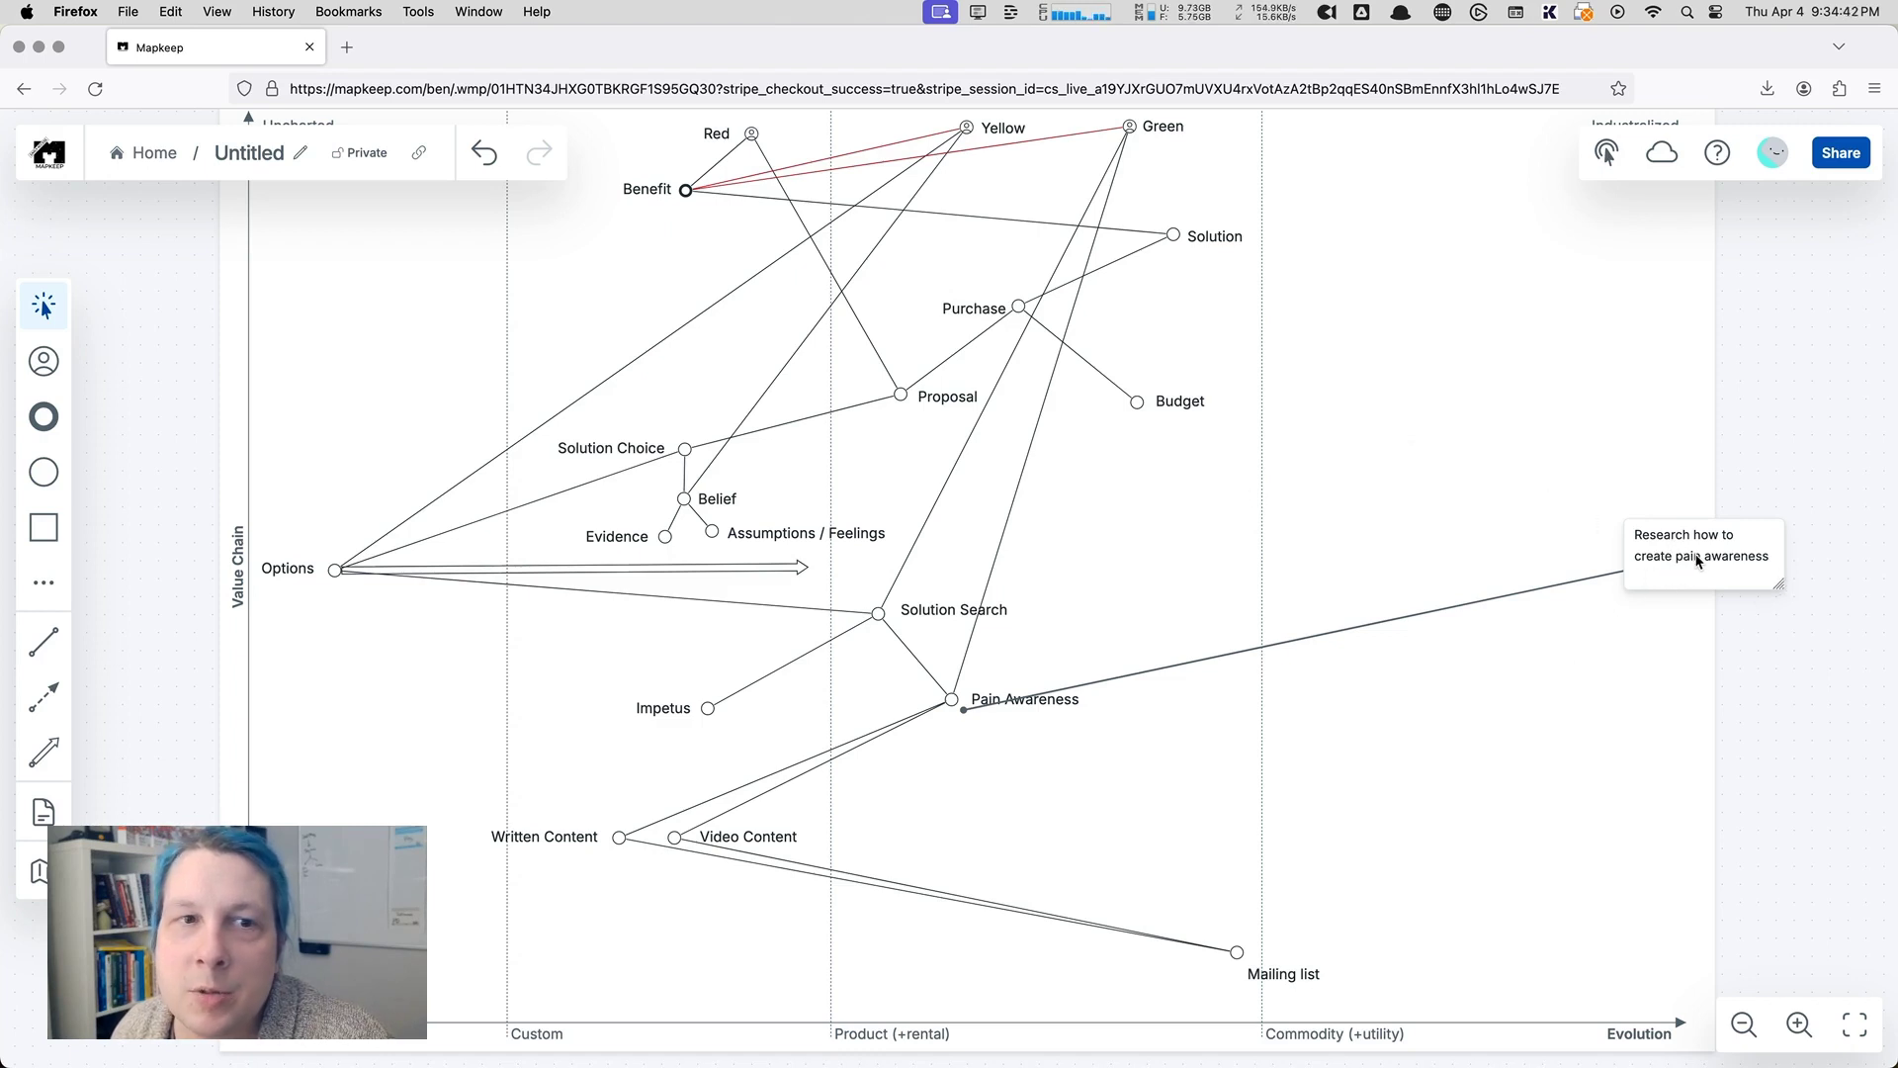
key(super+z)
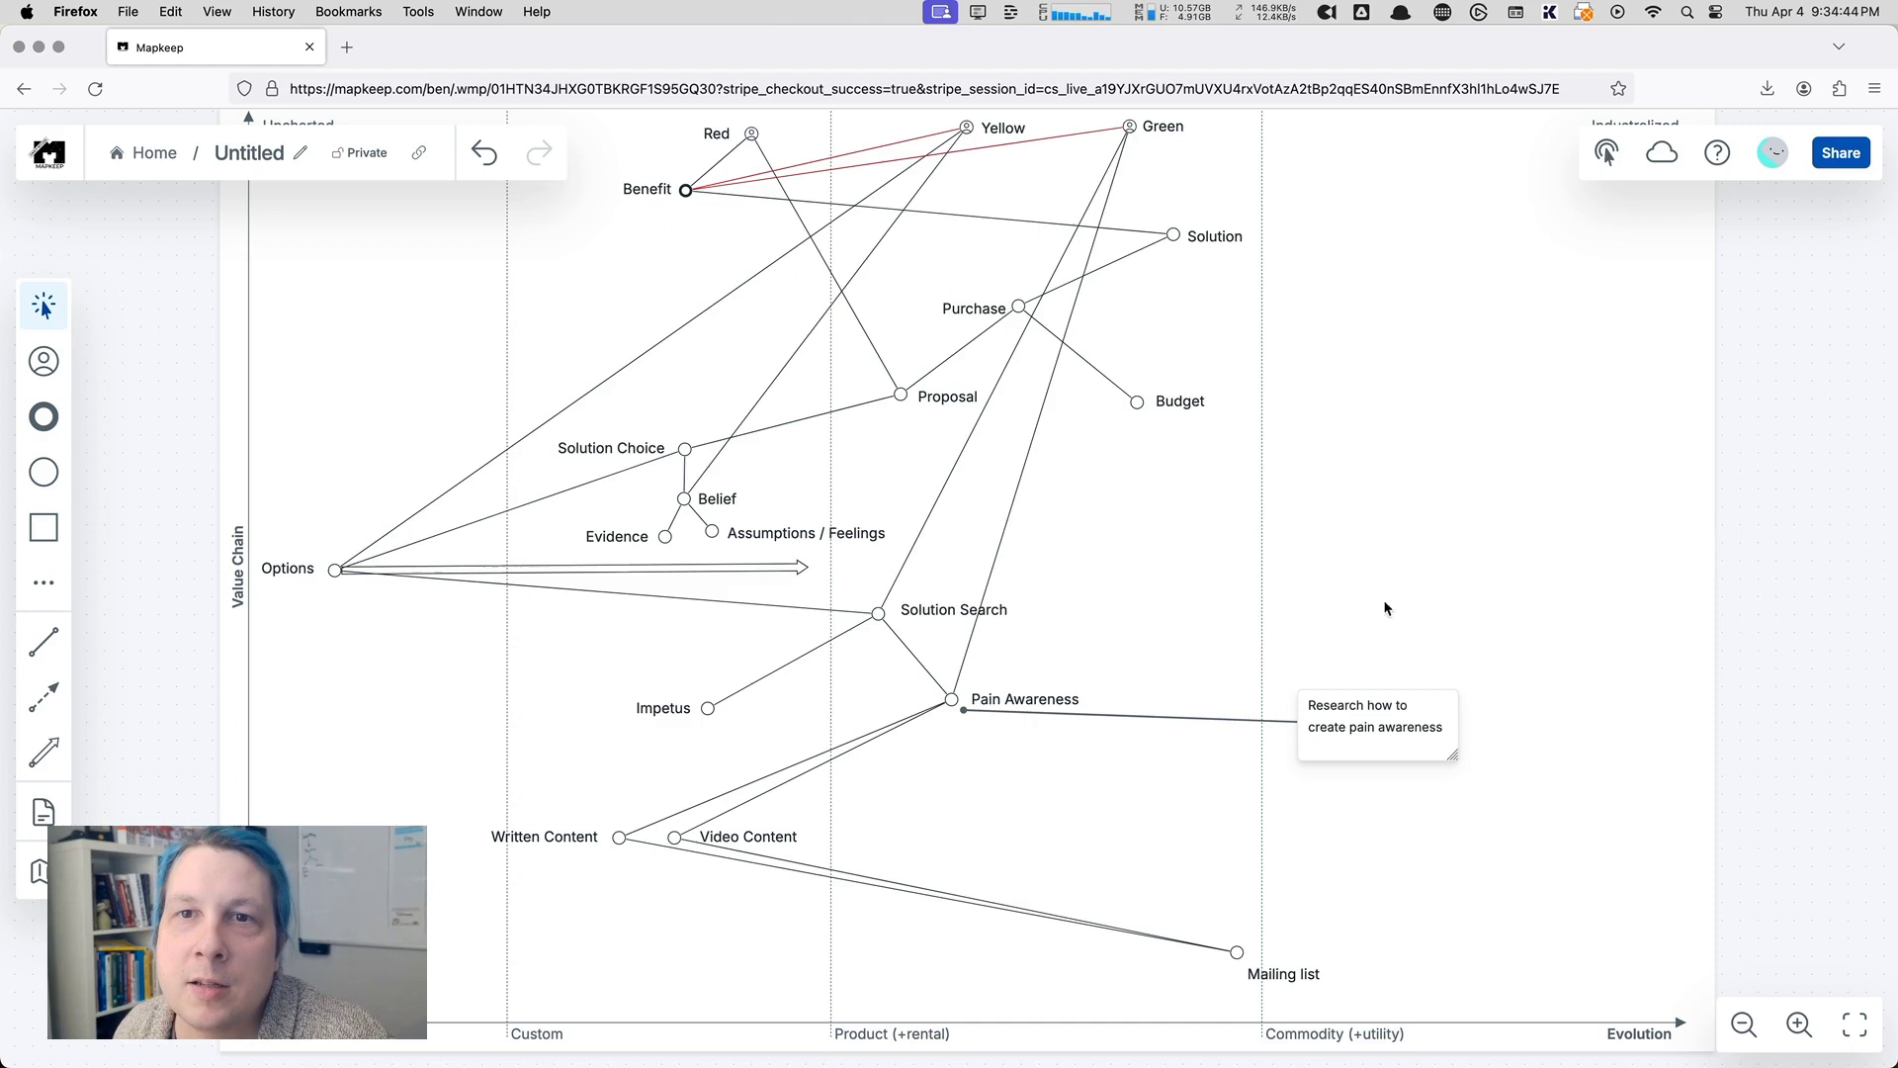
key(super+z)
click(877, 614)
drag(1060, 687, 1446, 717)
click(1336, 639)
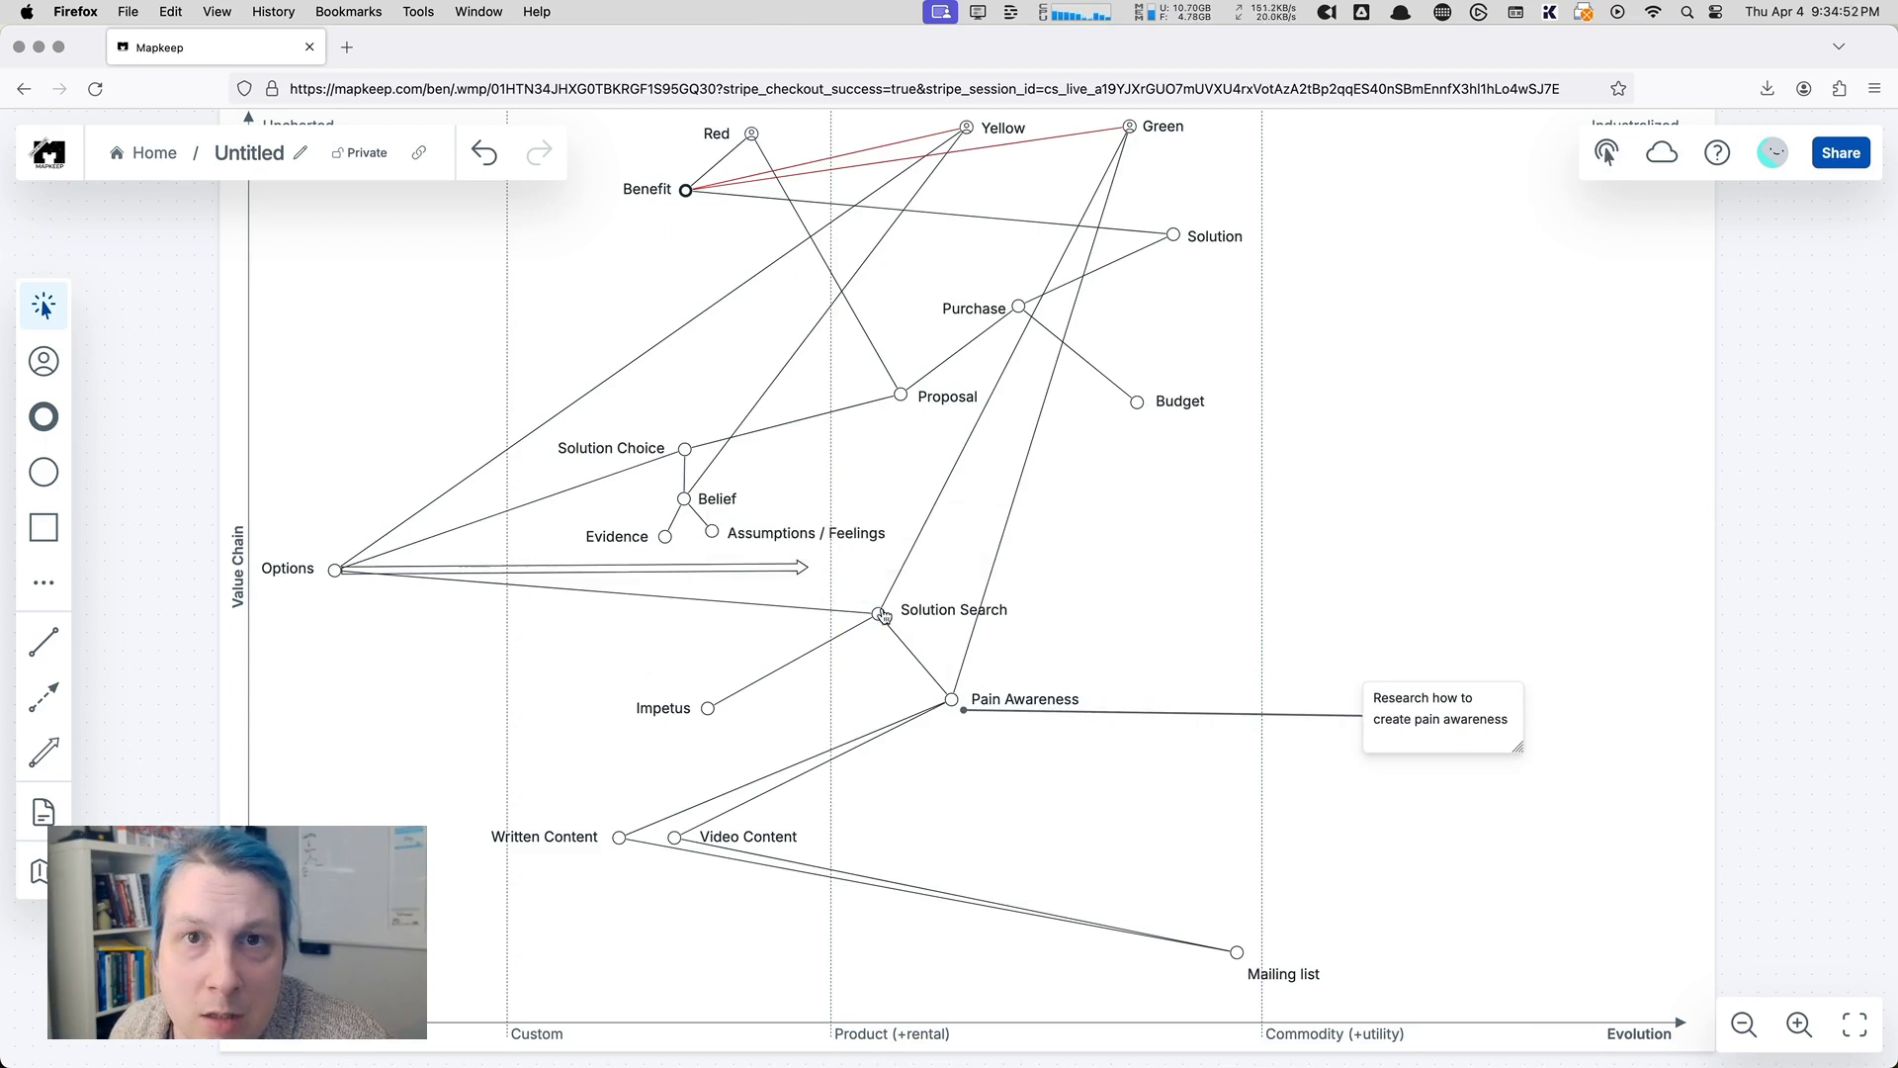
Step: Link Solution Search to both Written Content and Video Content
scroll(1102, 633, up, 2)
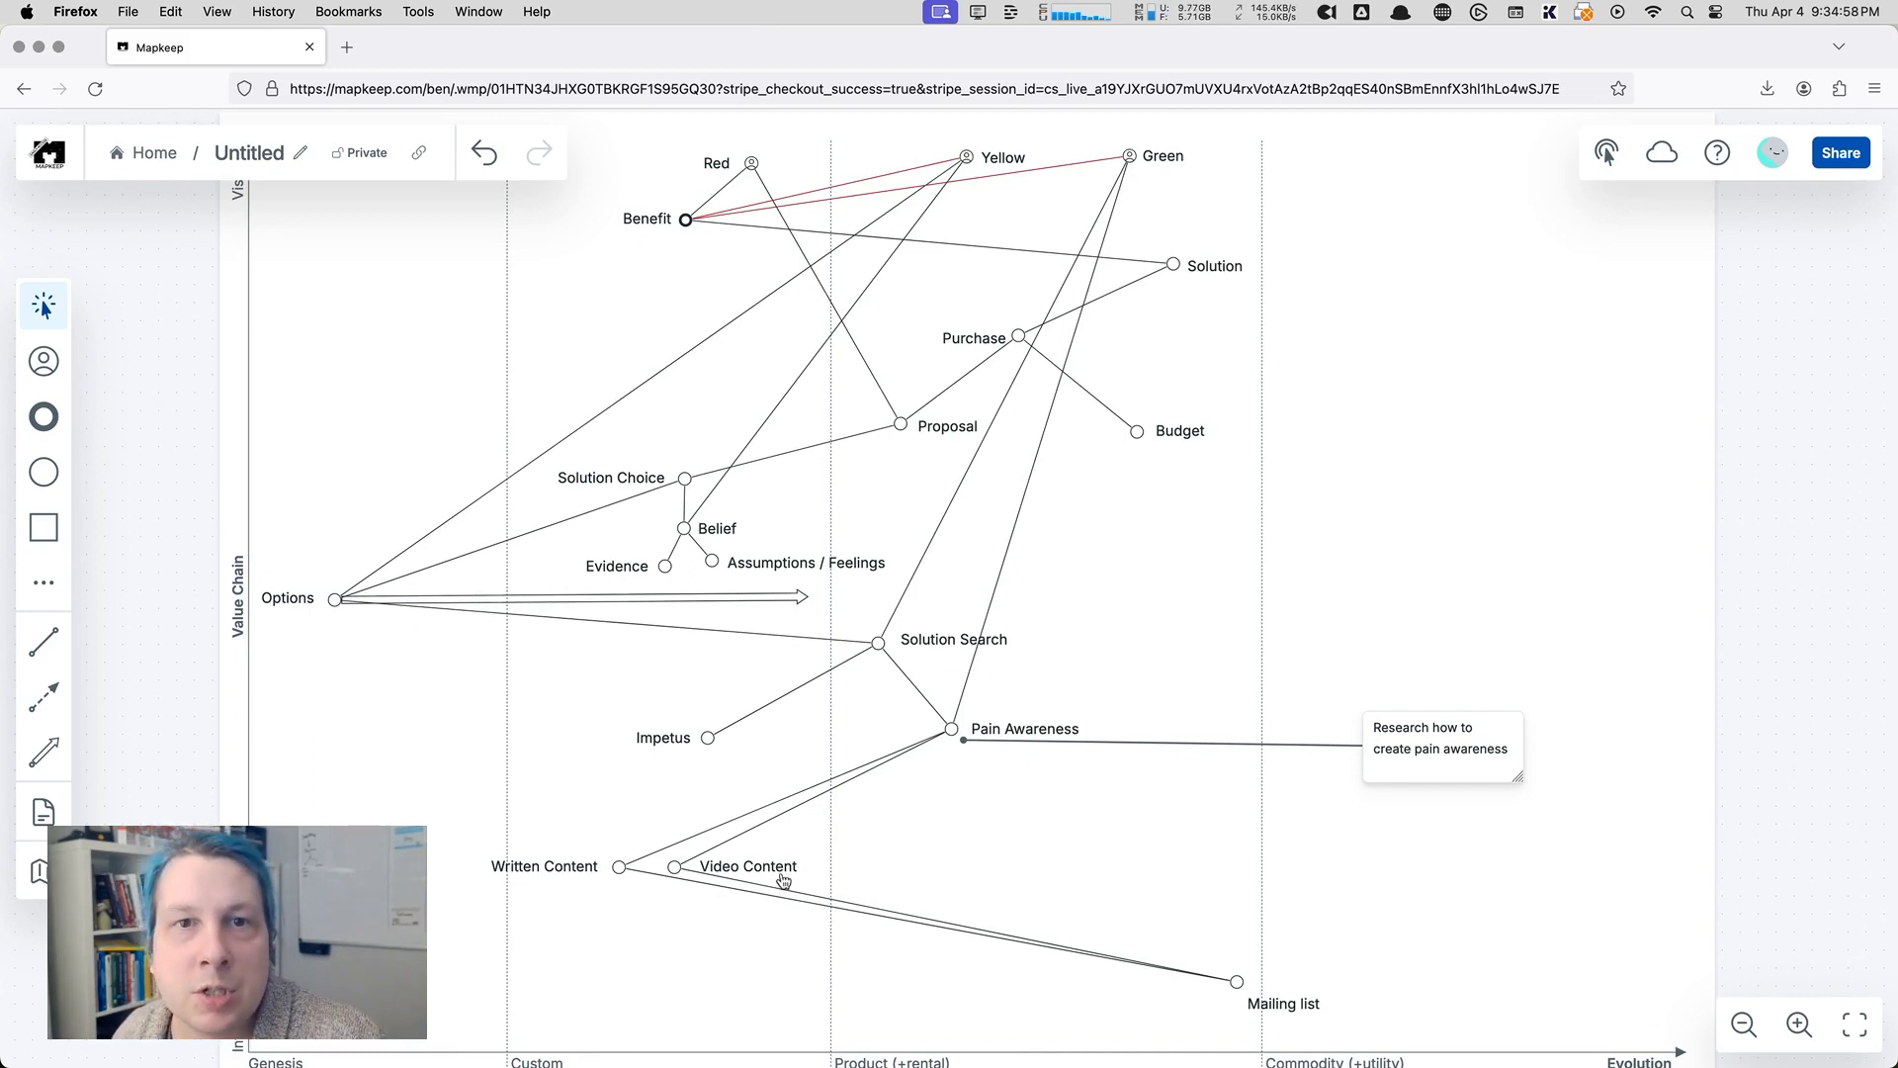
click(50, 641)
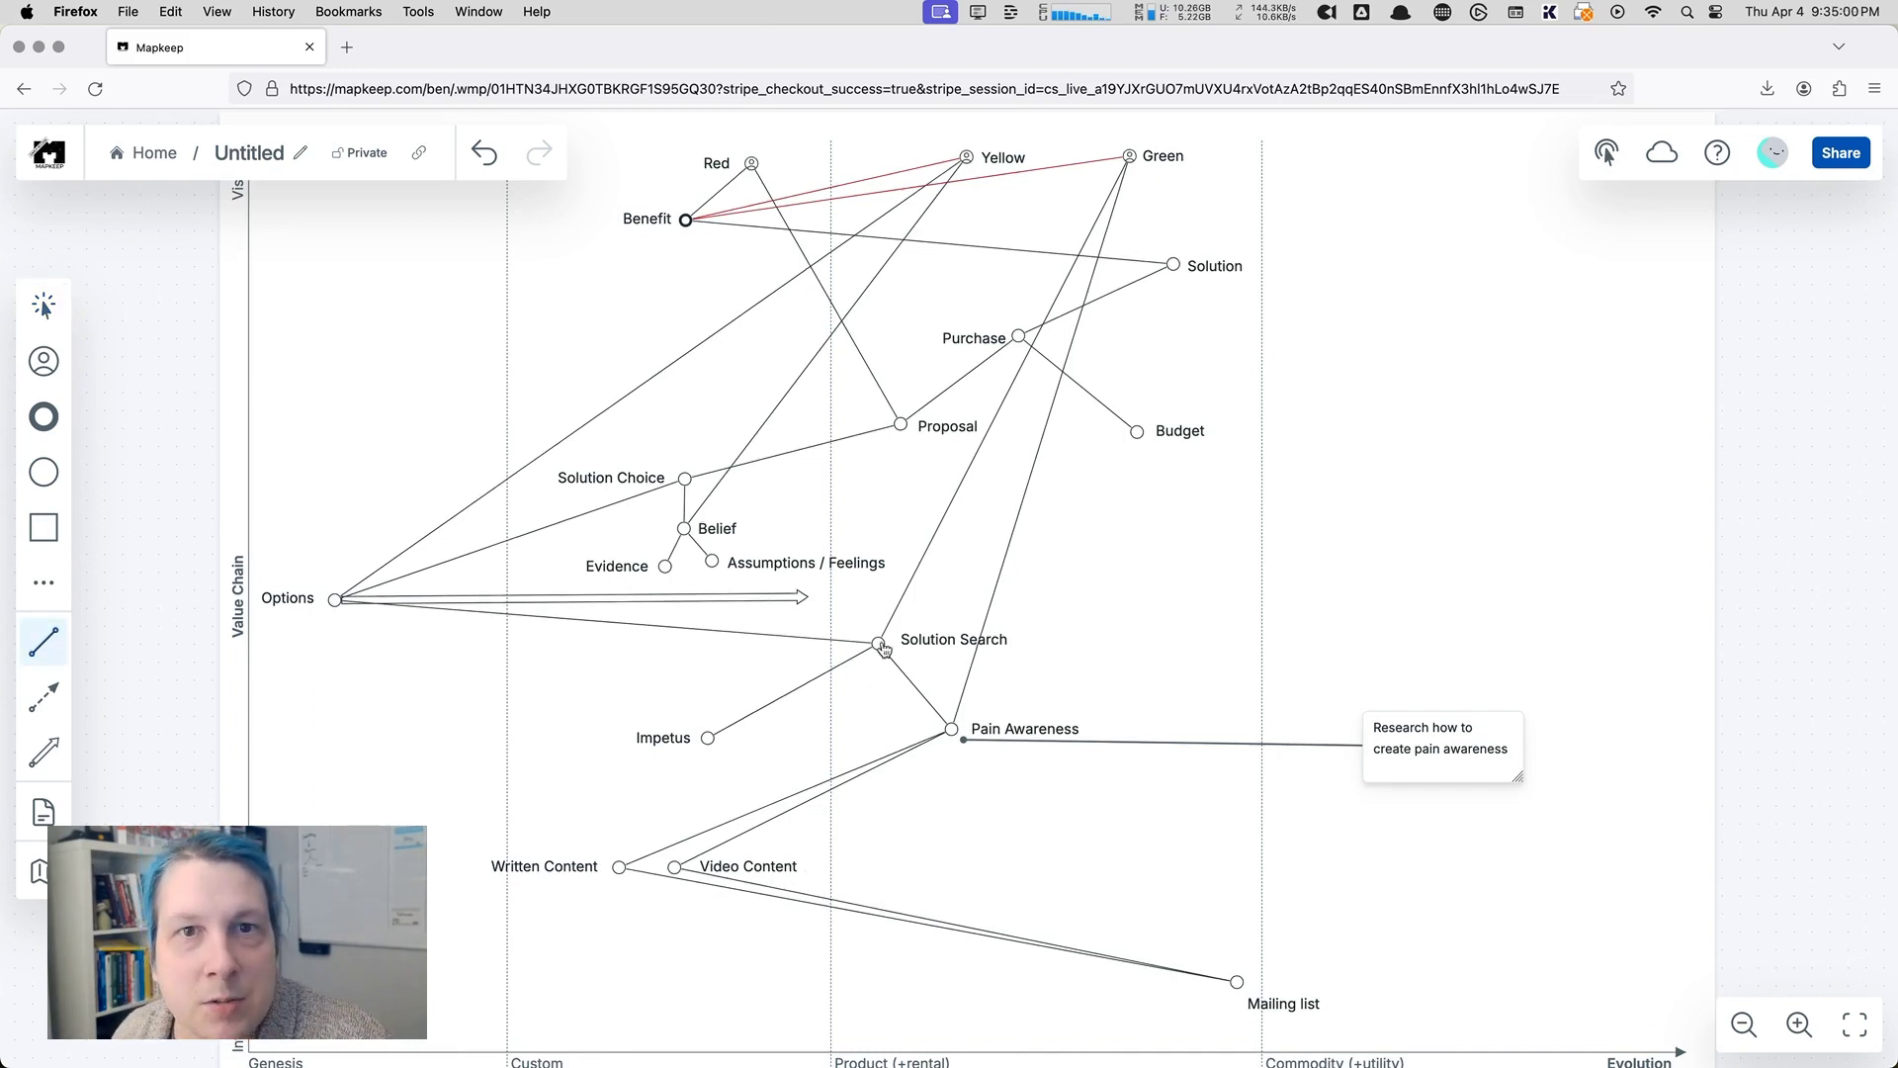
drag(883, 648, 619, 867)
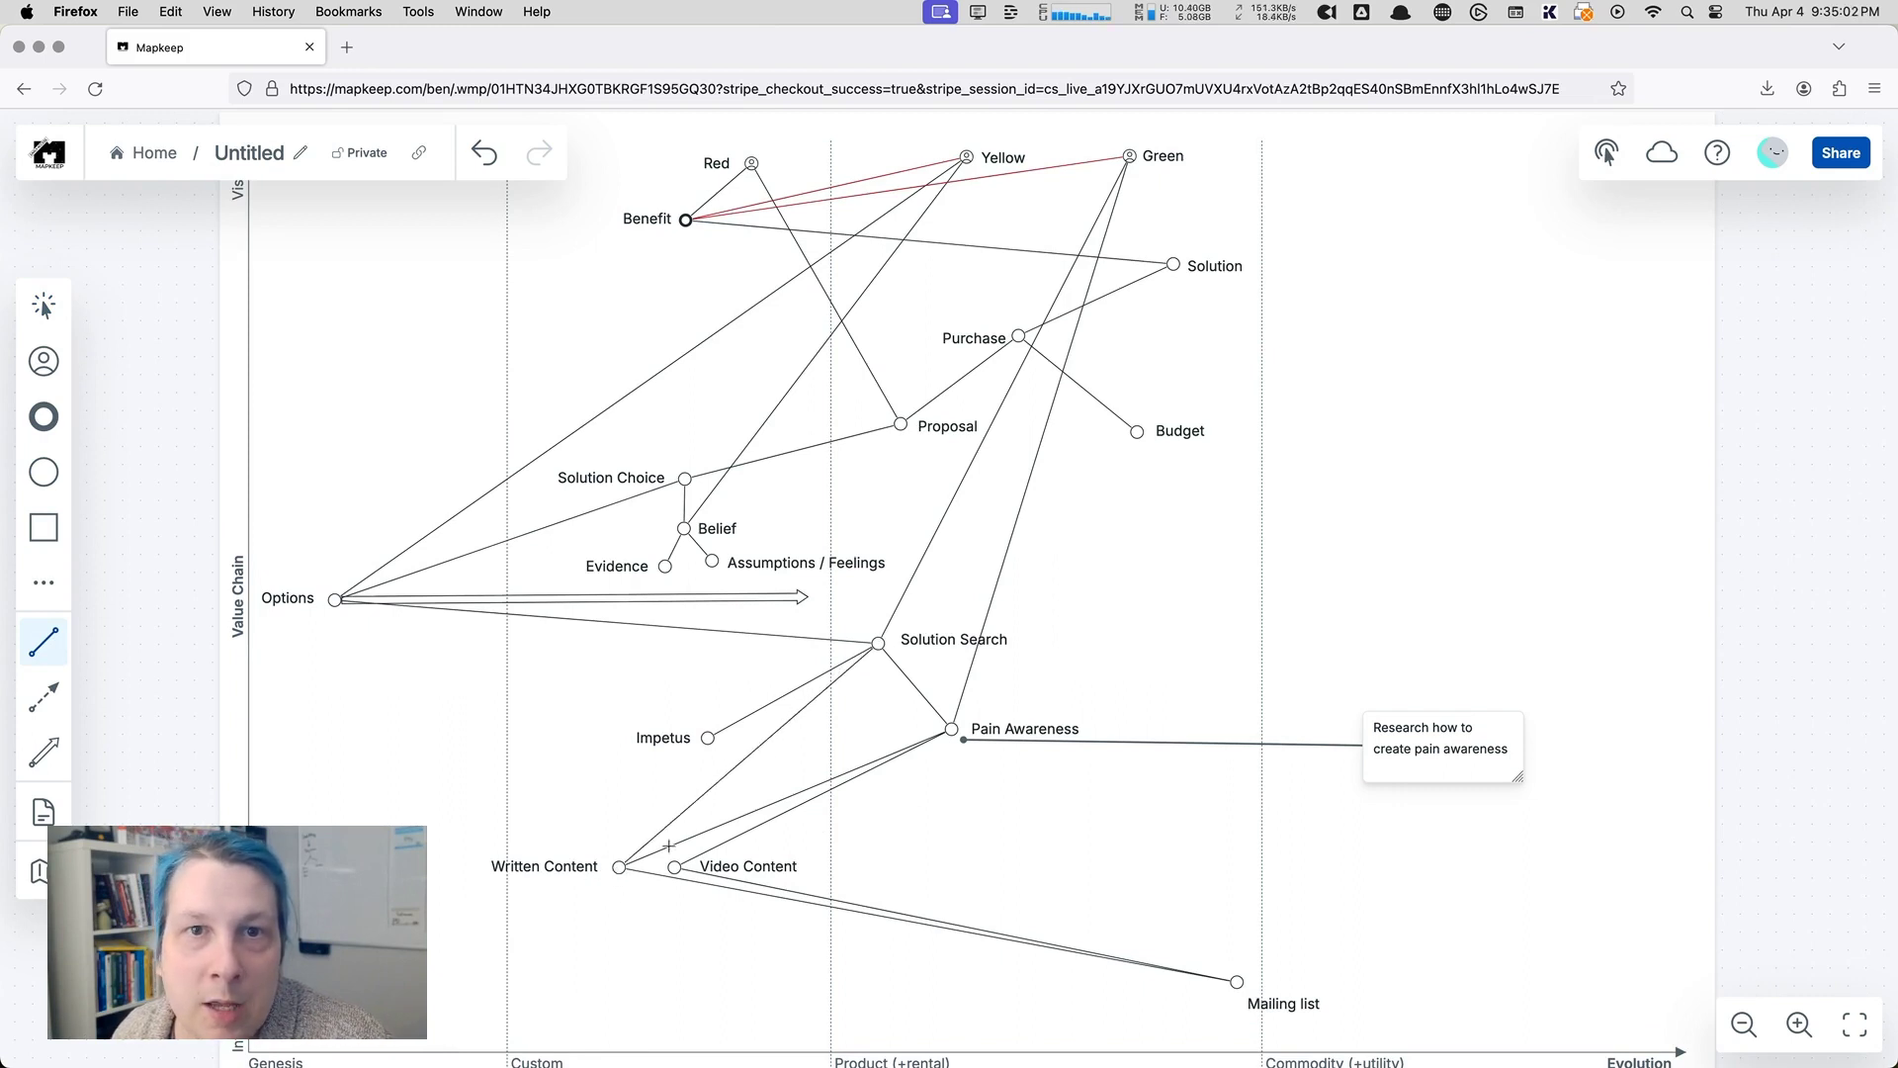
drag(886, 648, 676, 871)
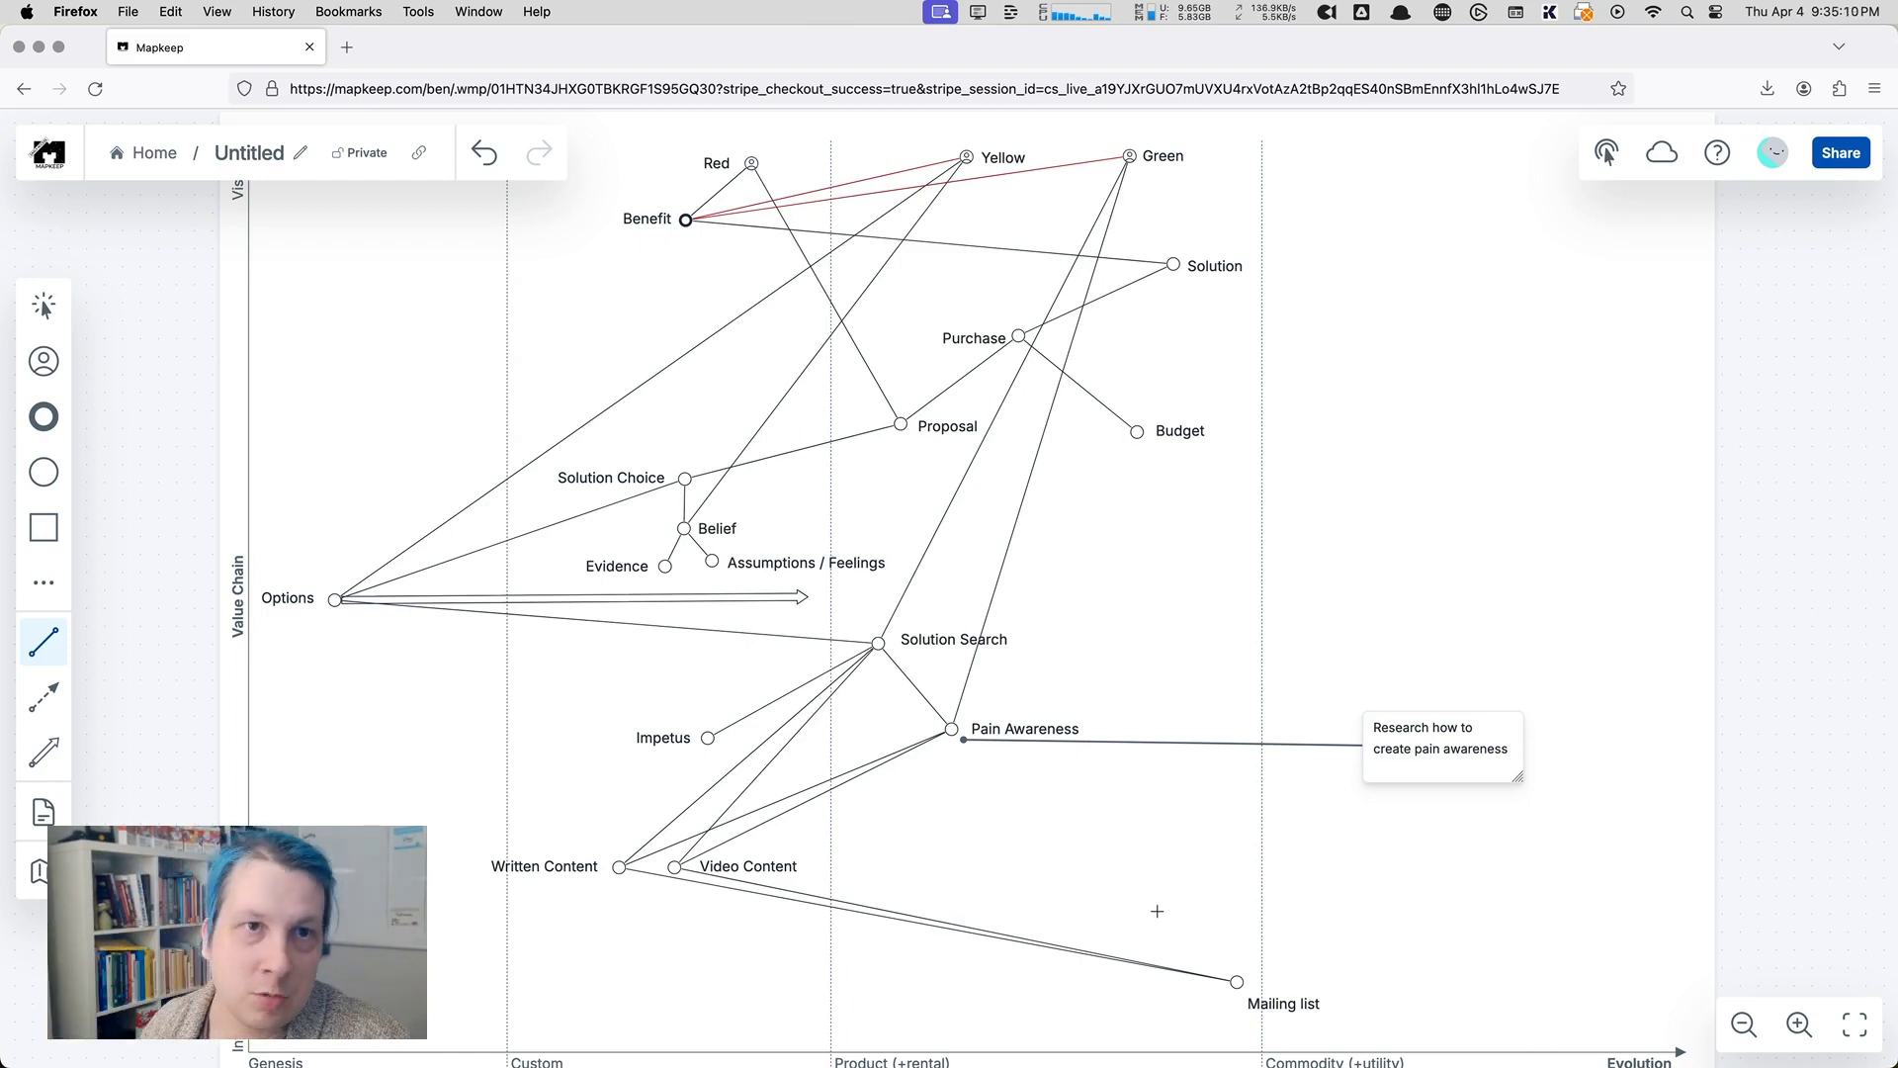
Step: Add a component named "Events" at the start of the Product column, to the right of Video Content
click(44, 472)
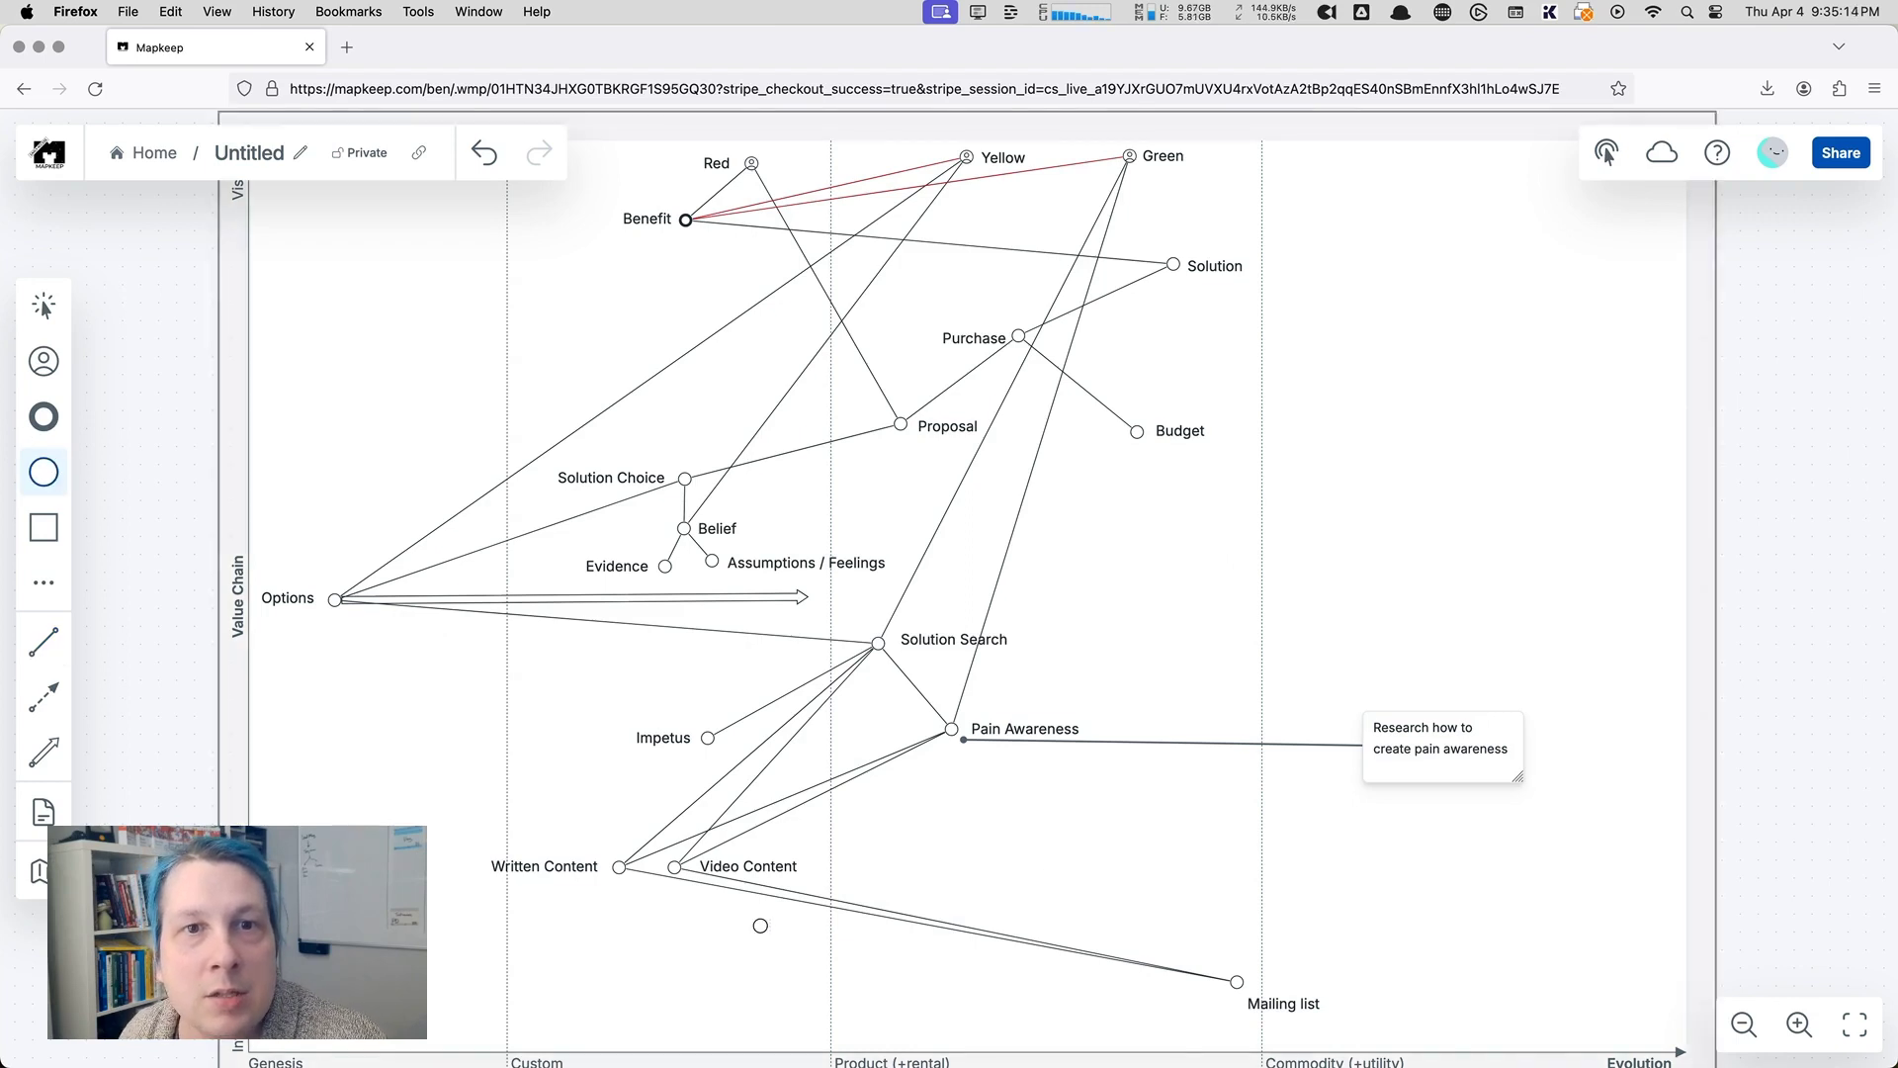
click(846, 865)
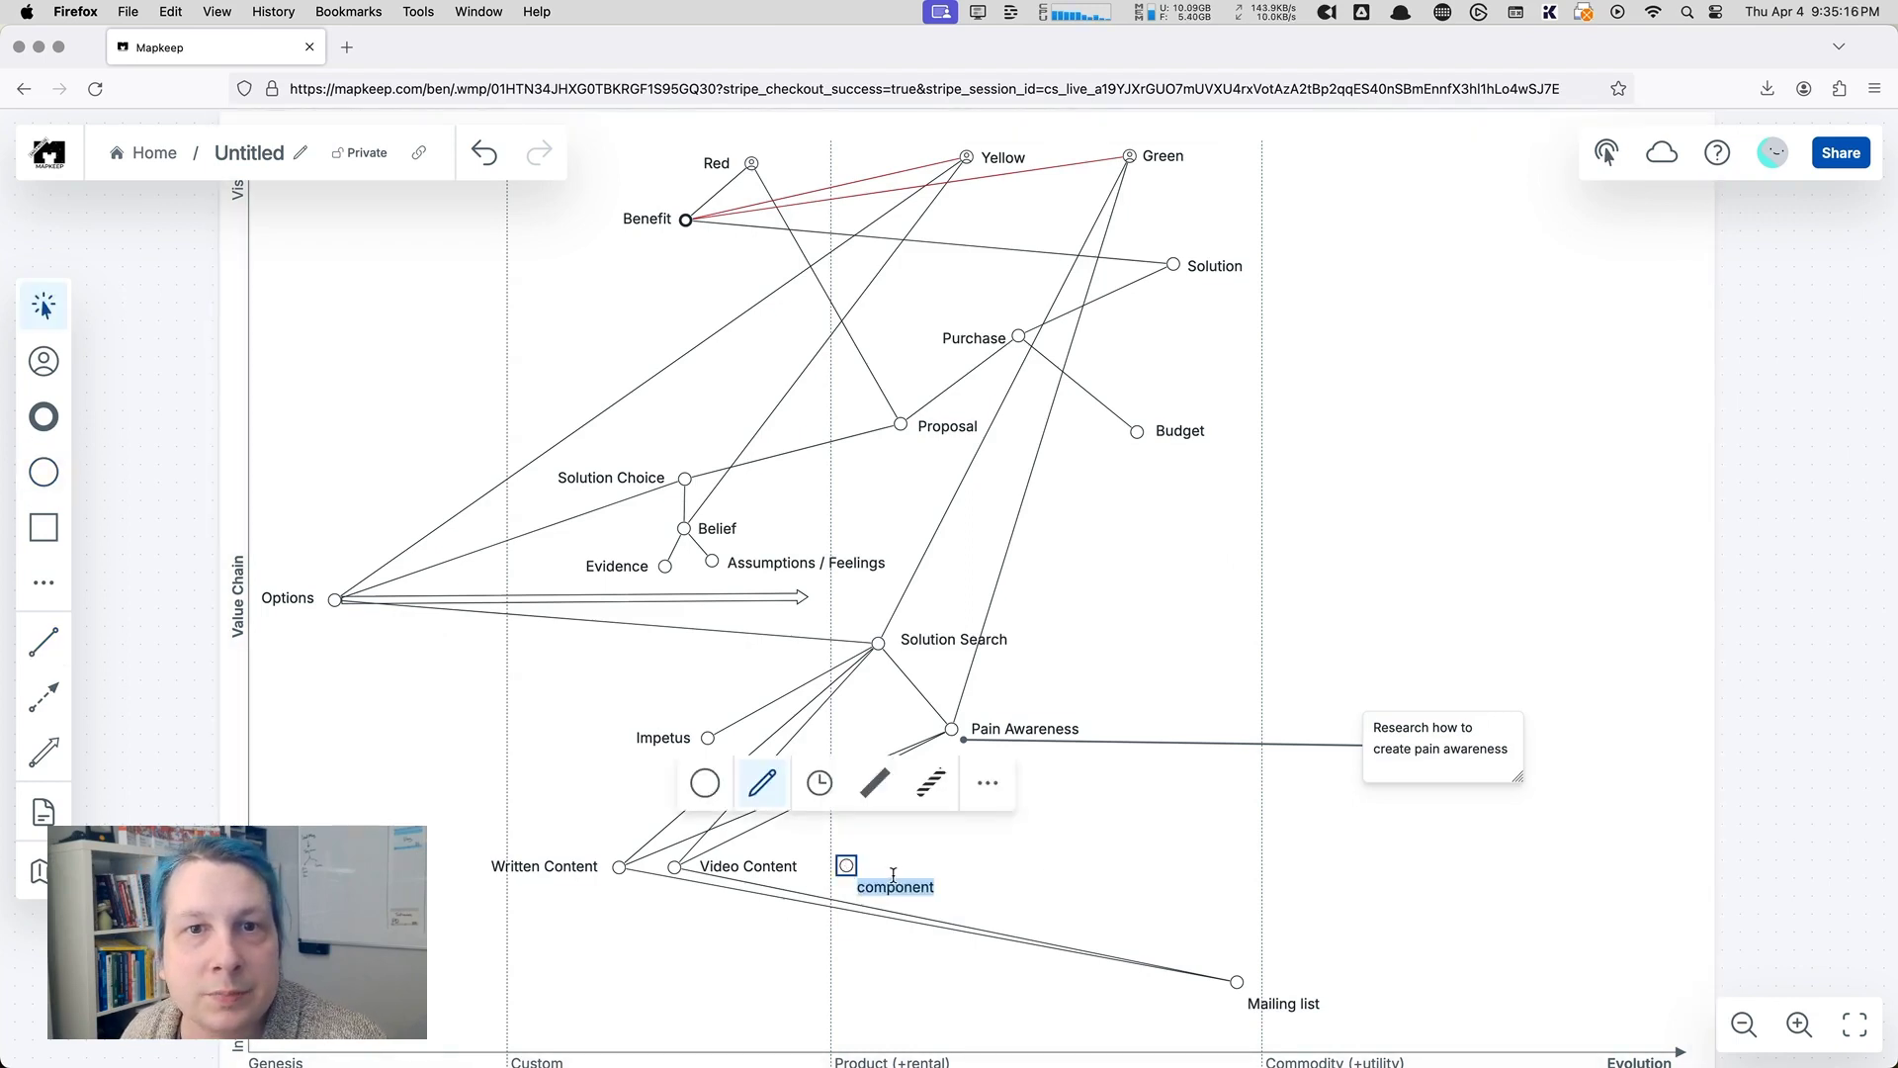
text(Events)
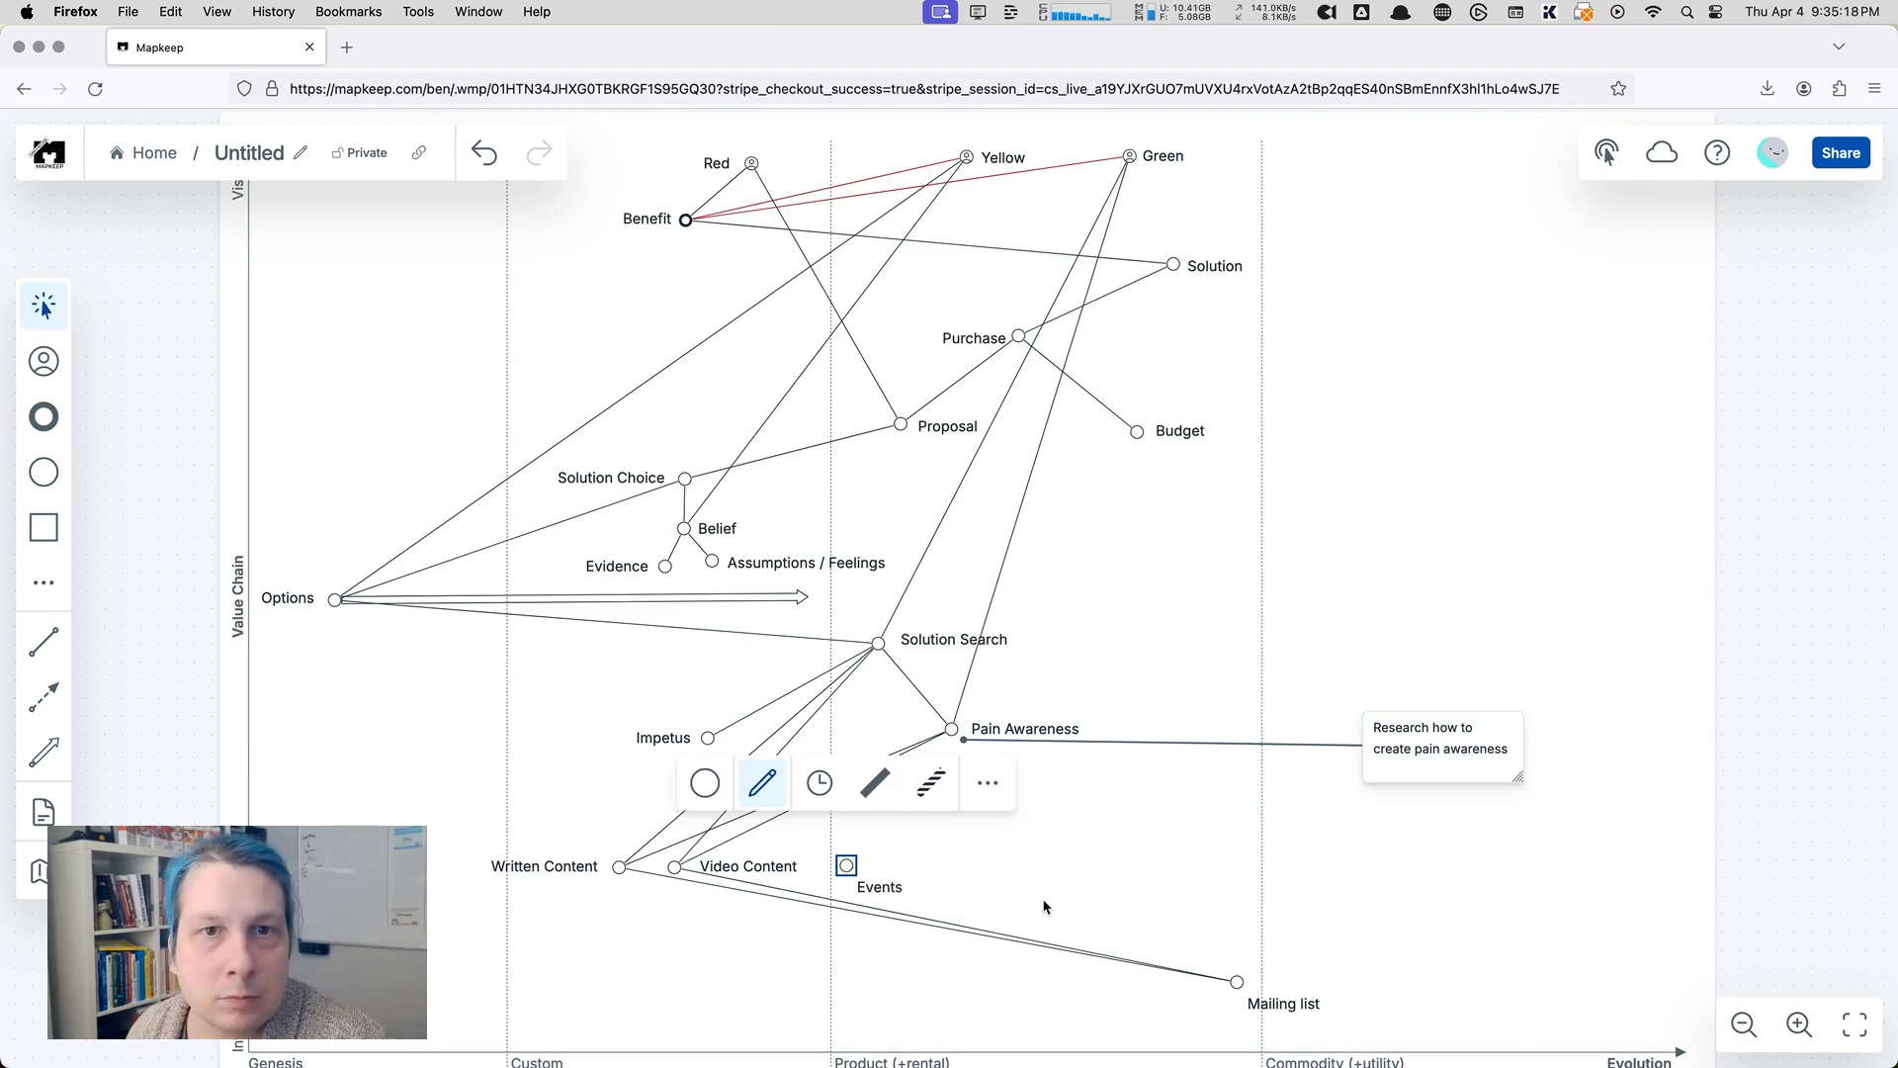
click(1043, 905)
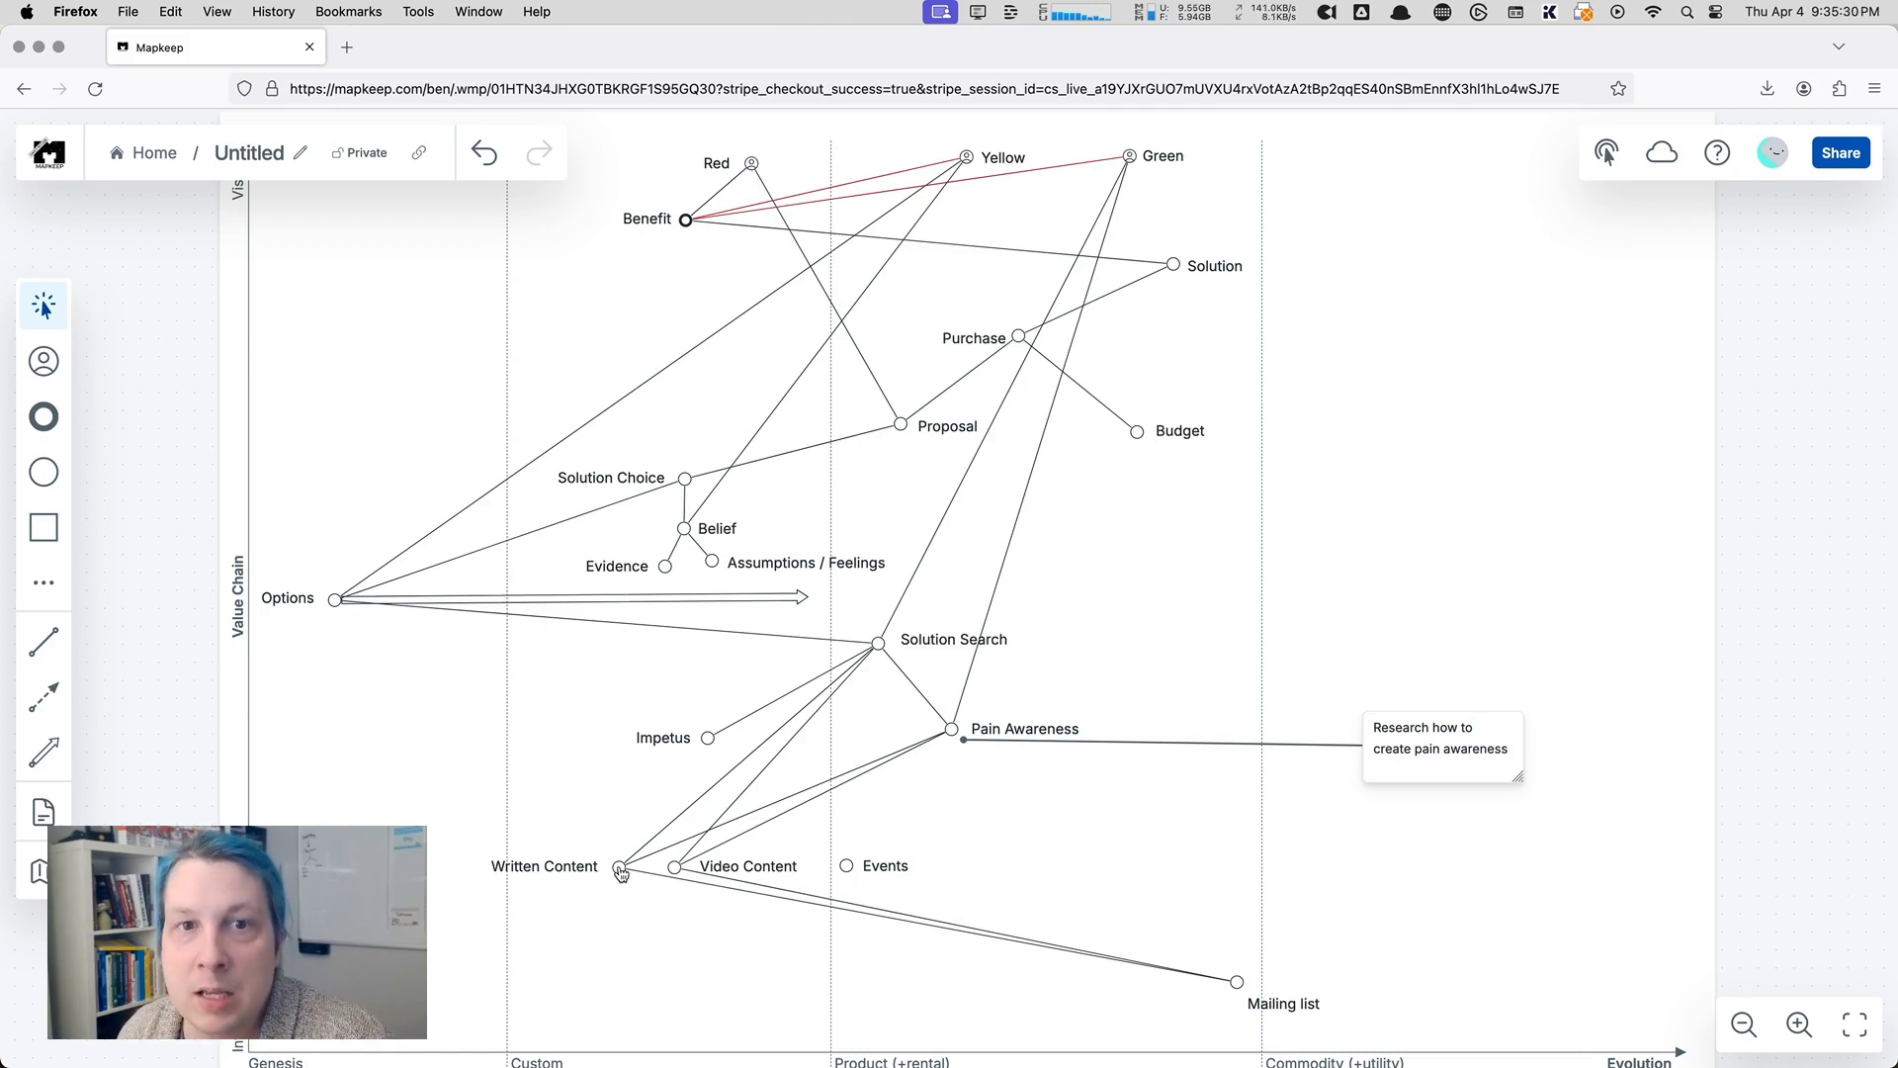
Step: Move Written Content and Video Content into the Product column below Pain Awareness, placing their labels clear of each other
drag(623, 872, 1077, 867)
drag(674, 867, 983, 903)
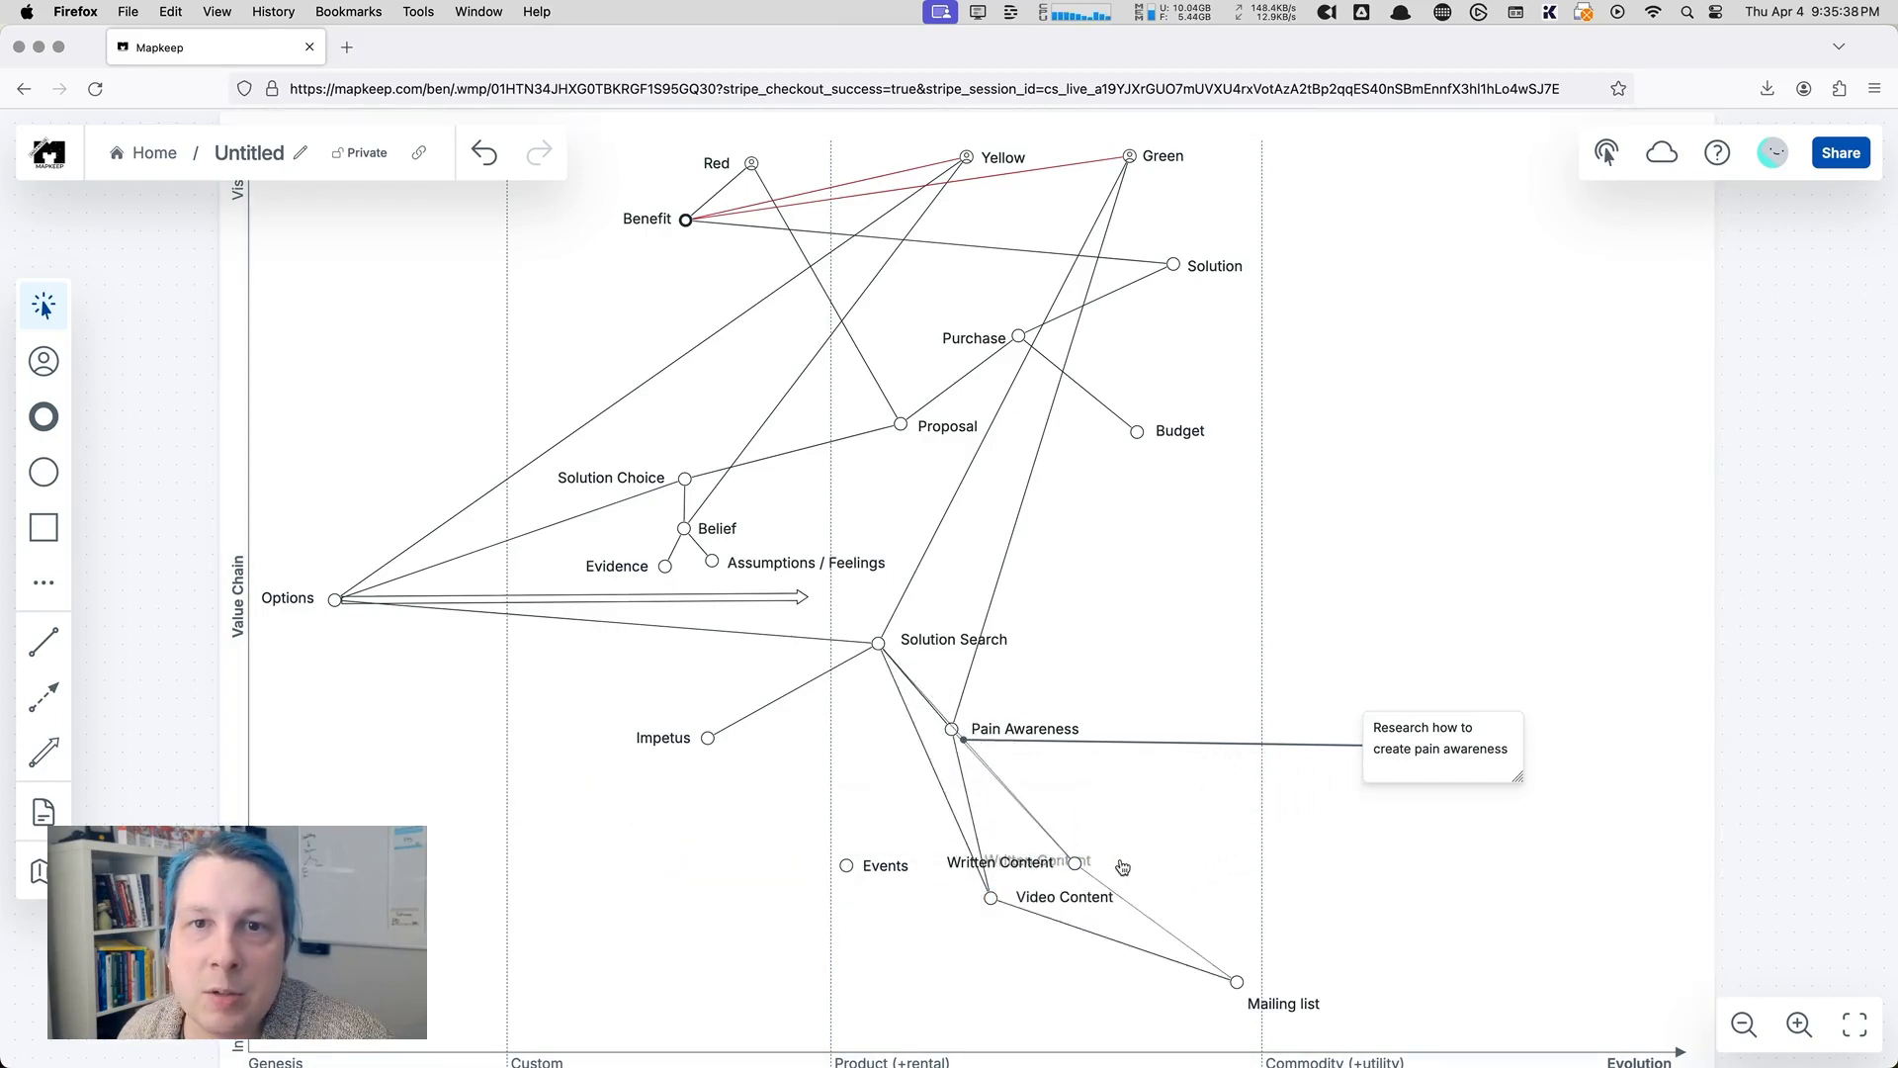
drag(1189, 873, 1226, 875)
click(991, 902)
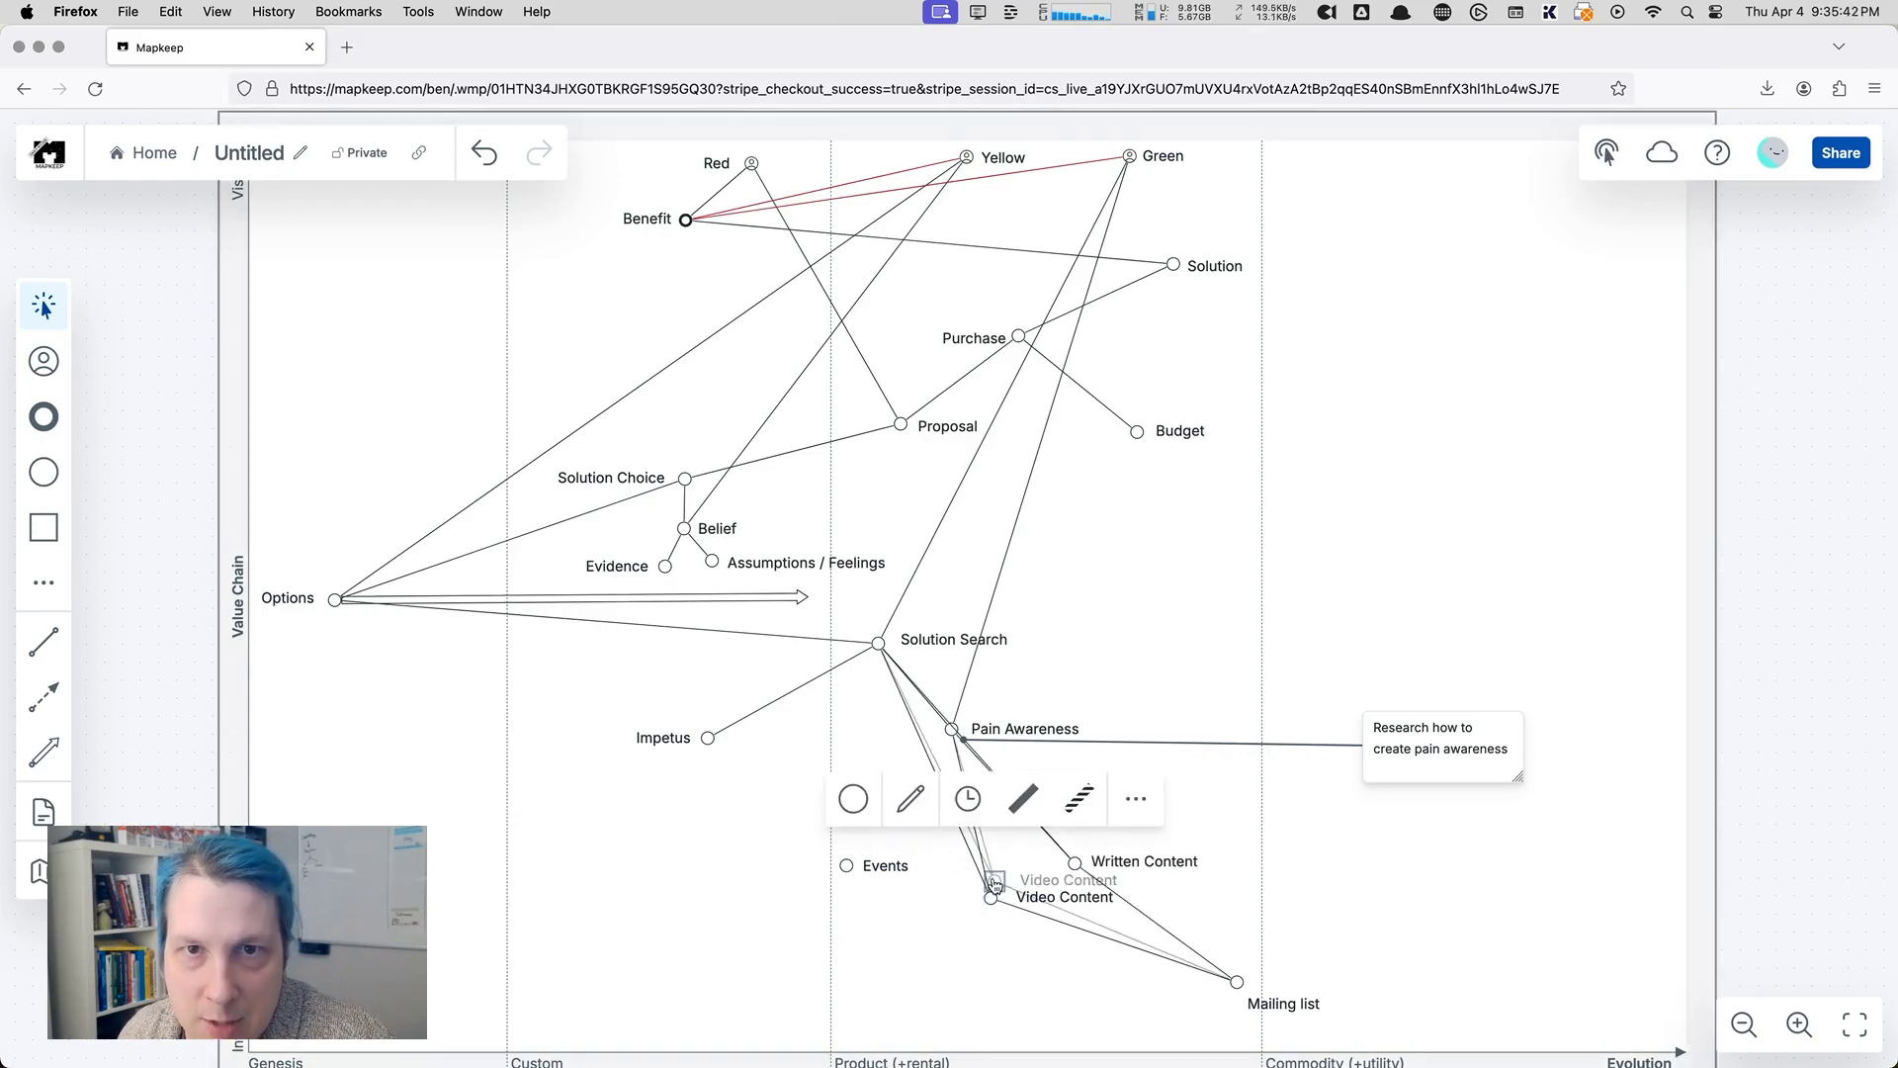
drag(991, 902, 947, 918)
Step: Place Events just left of Video Content in the Product column and link it to Pain Awareness and Solution Search
mouse_move(879, 866)
mouse_down()
mouse_move(928, 876)
mouse_move(875, 872)
mouse_up()
click(50, 644)
drag(951, 730, 933, 872)
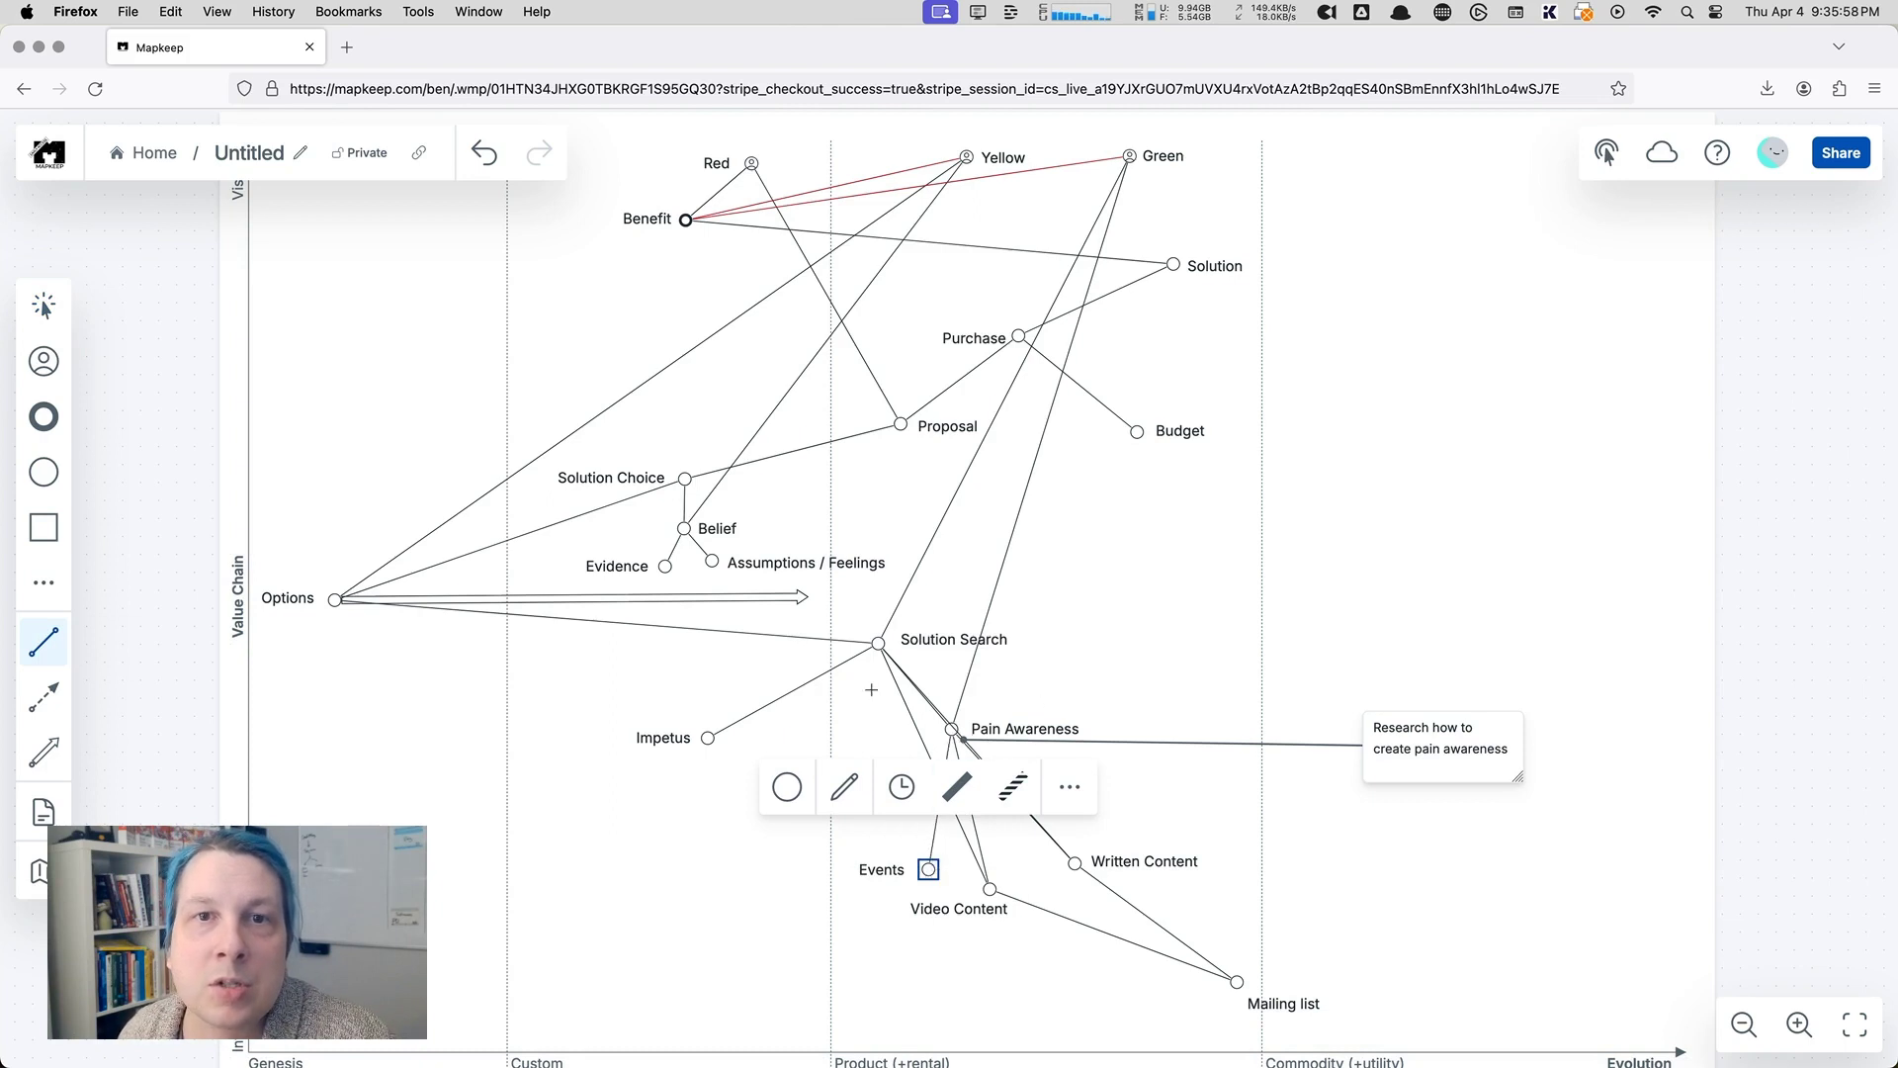
drag(870, 643, 930, 870)
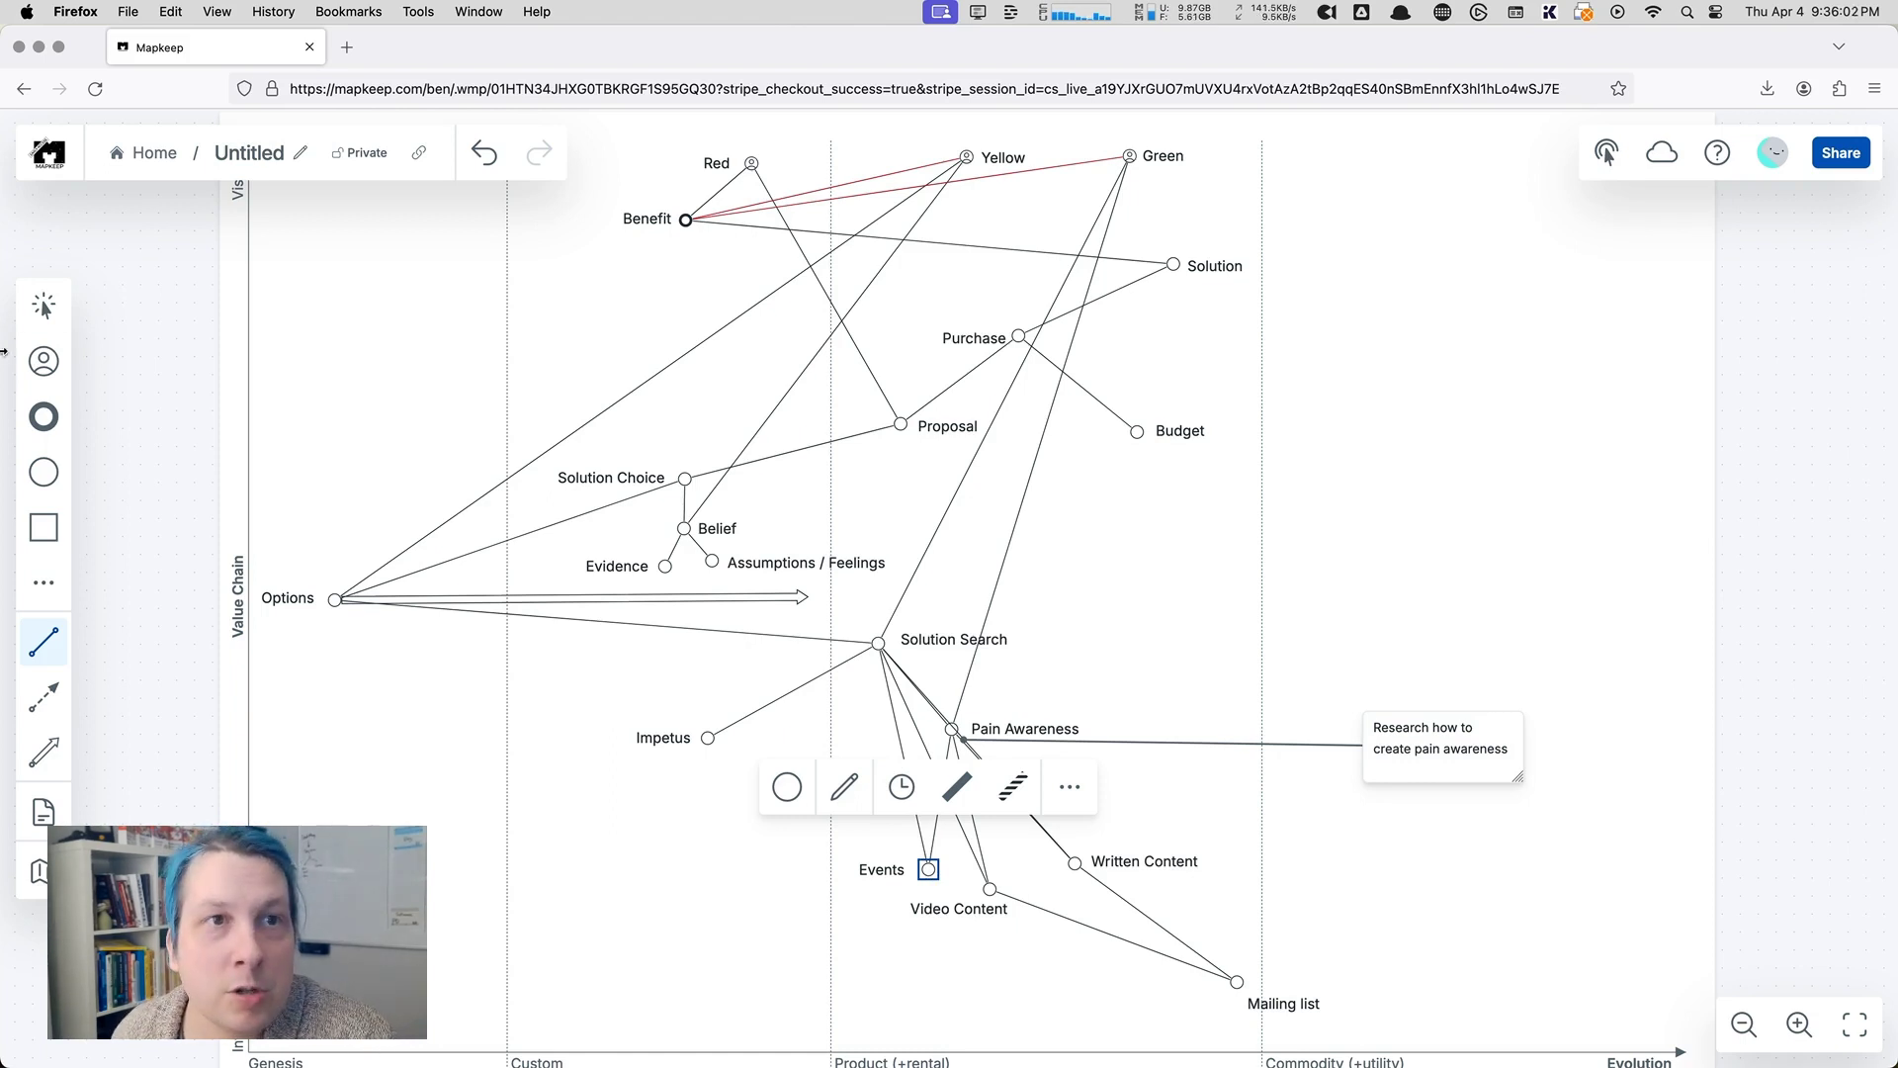
click(44, 307)
click(1483, 962)
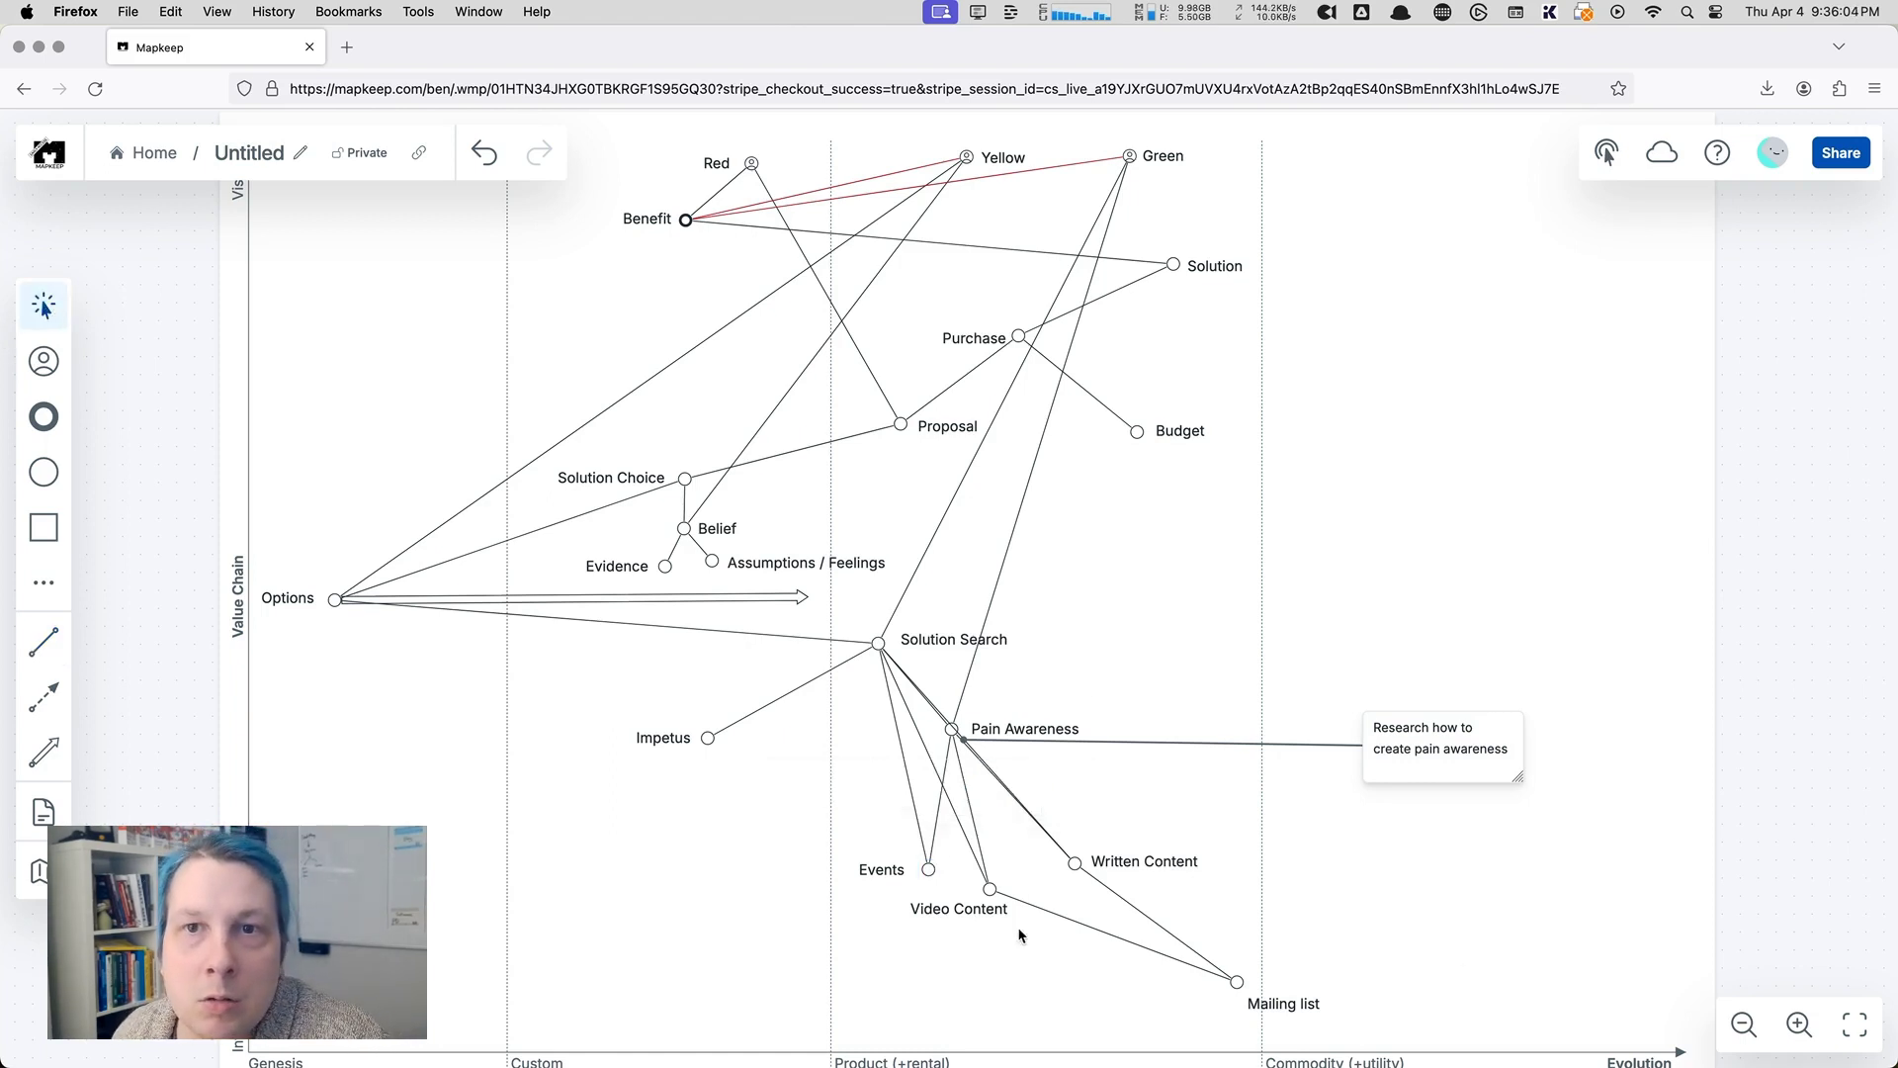
scroll(1087, 821, up, 1)
drag(928, 882, 918, 880)
click(999, 952)
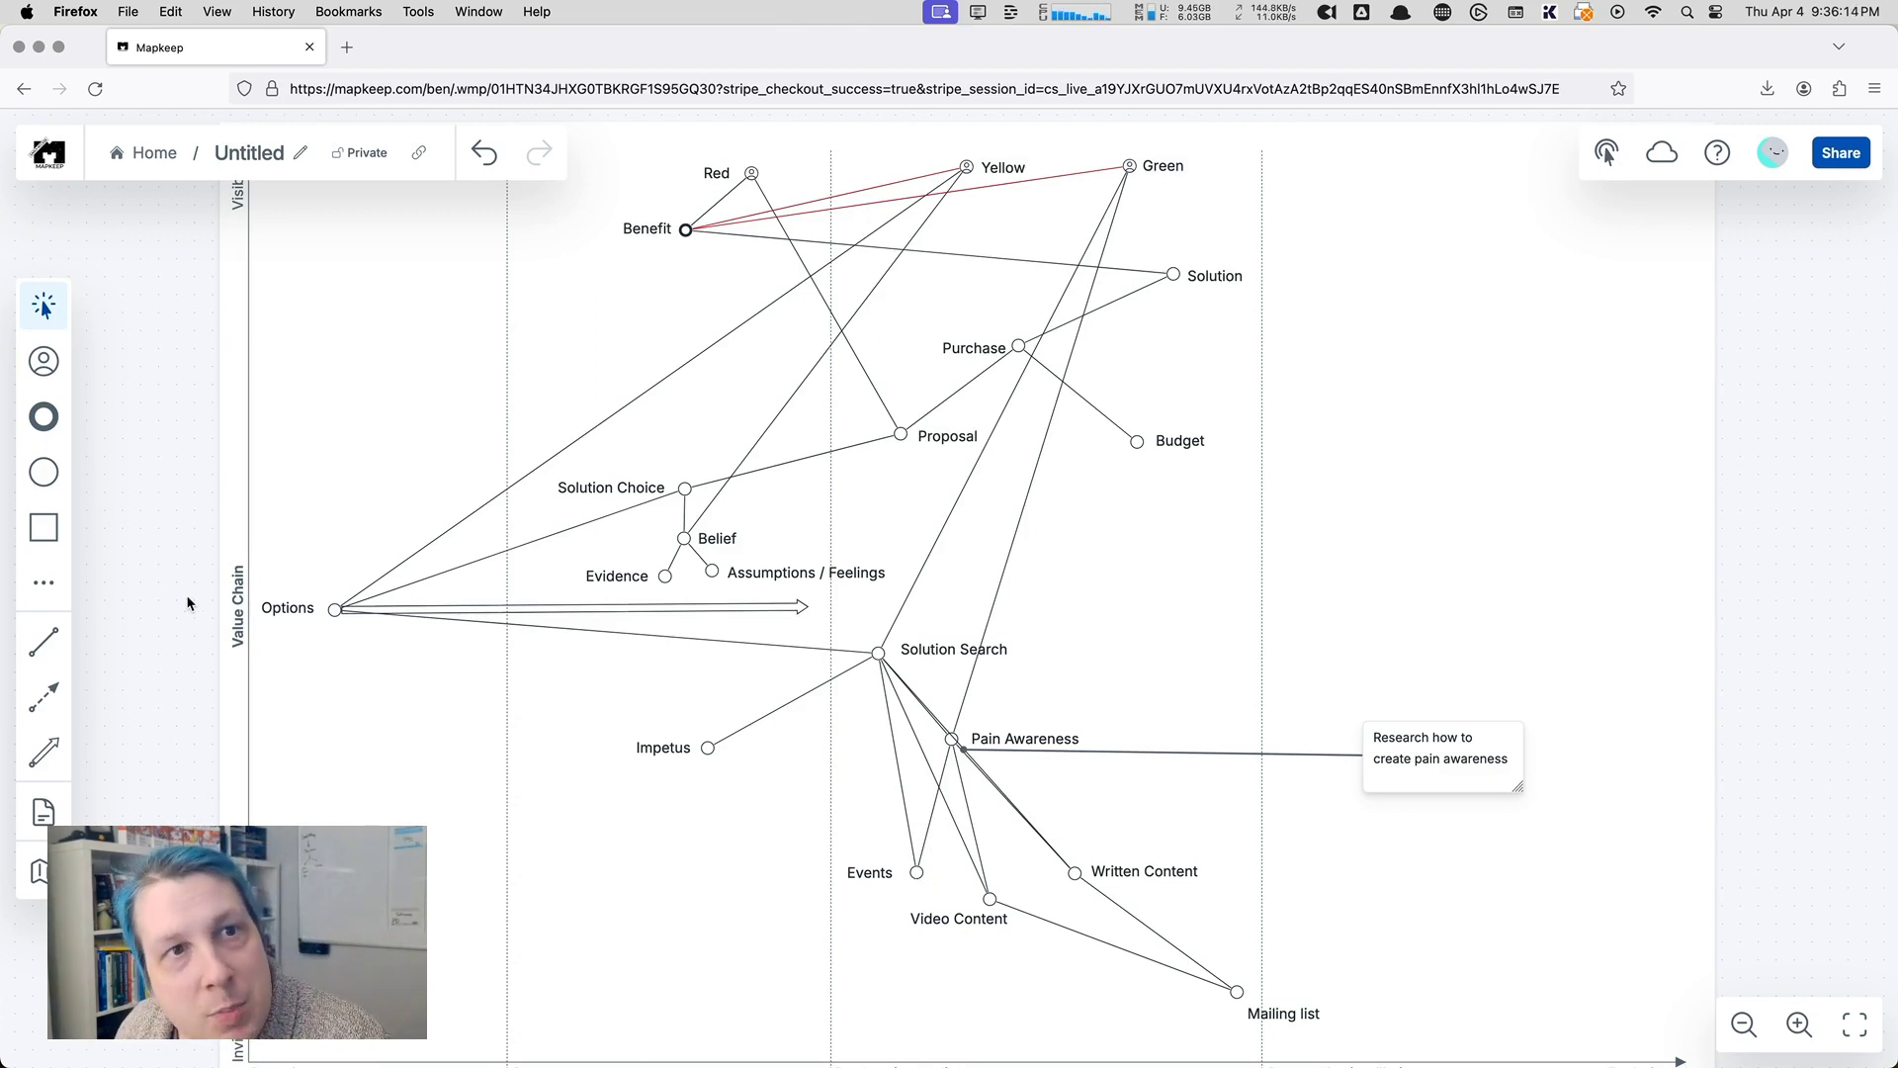
Step: Add a component named "Coaching" just above and left of Events, with its label on its left side
click(43, 472)
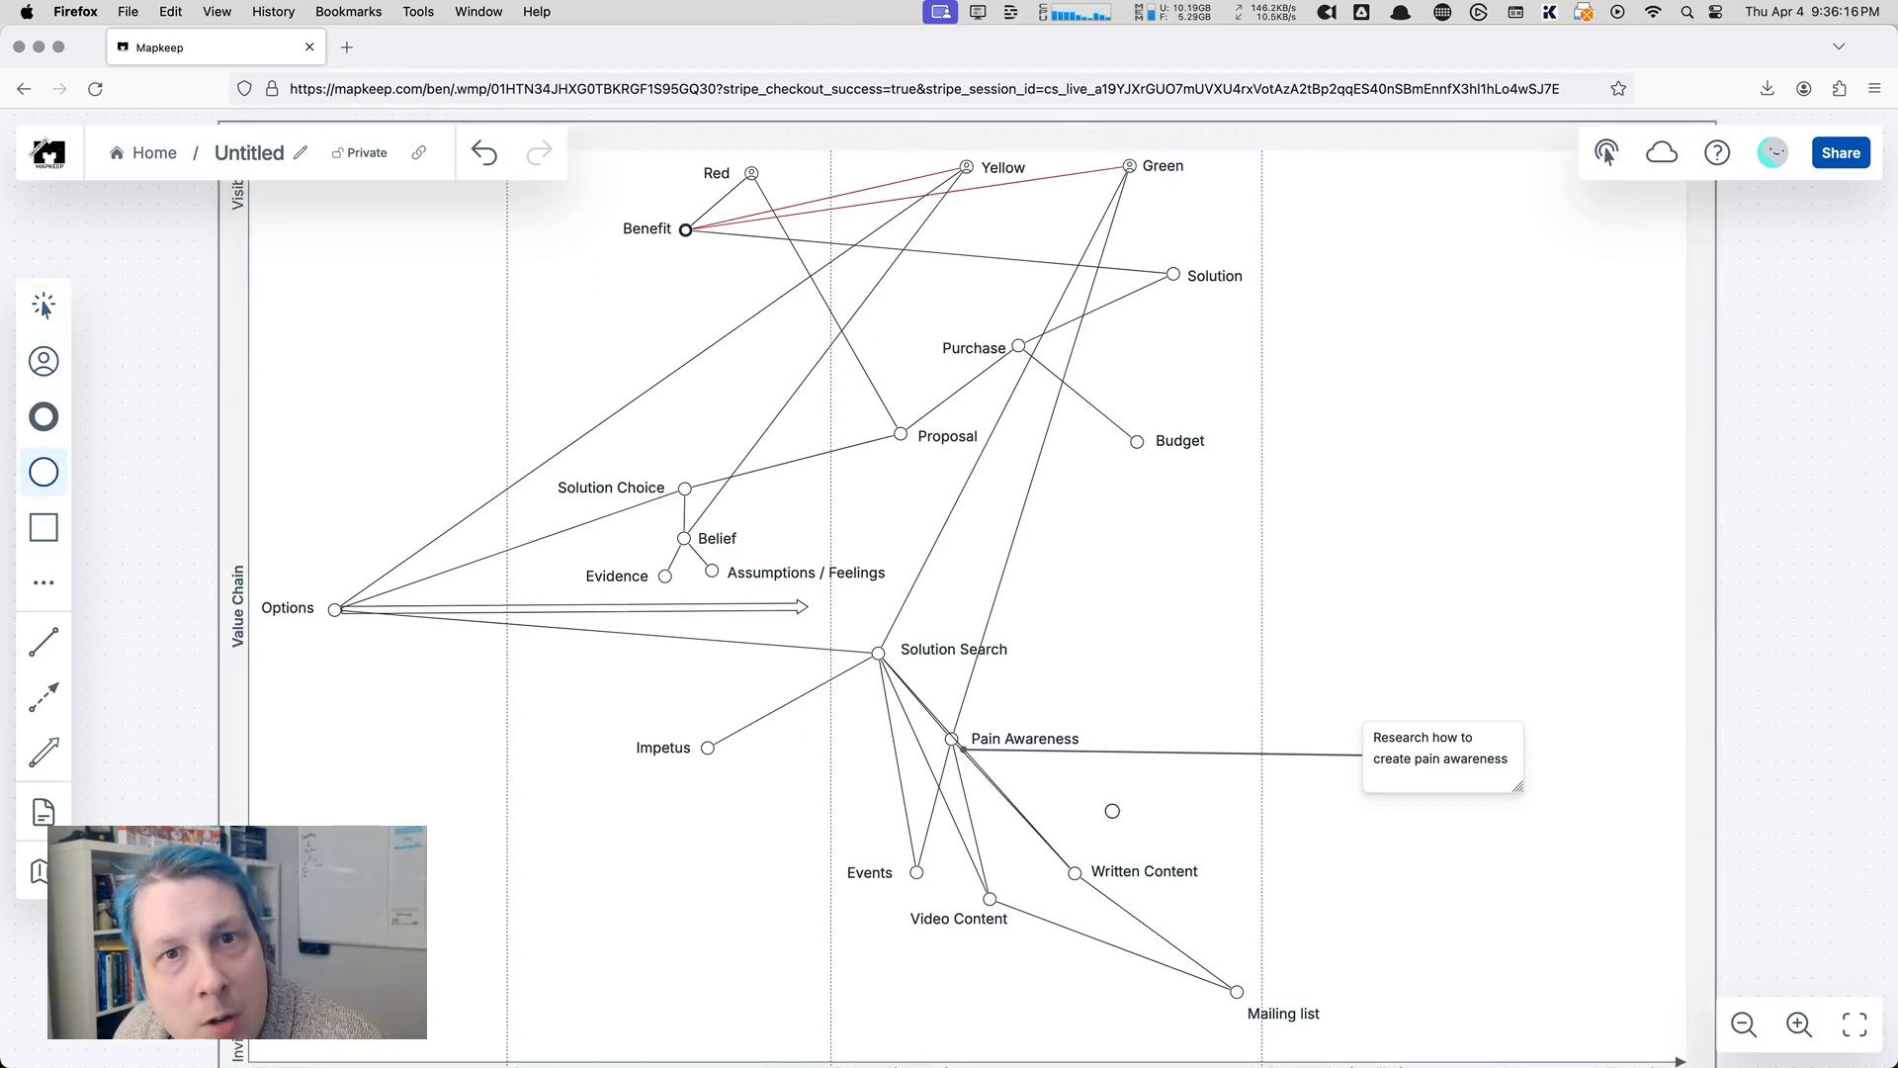
click(798, 865)
text(C)
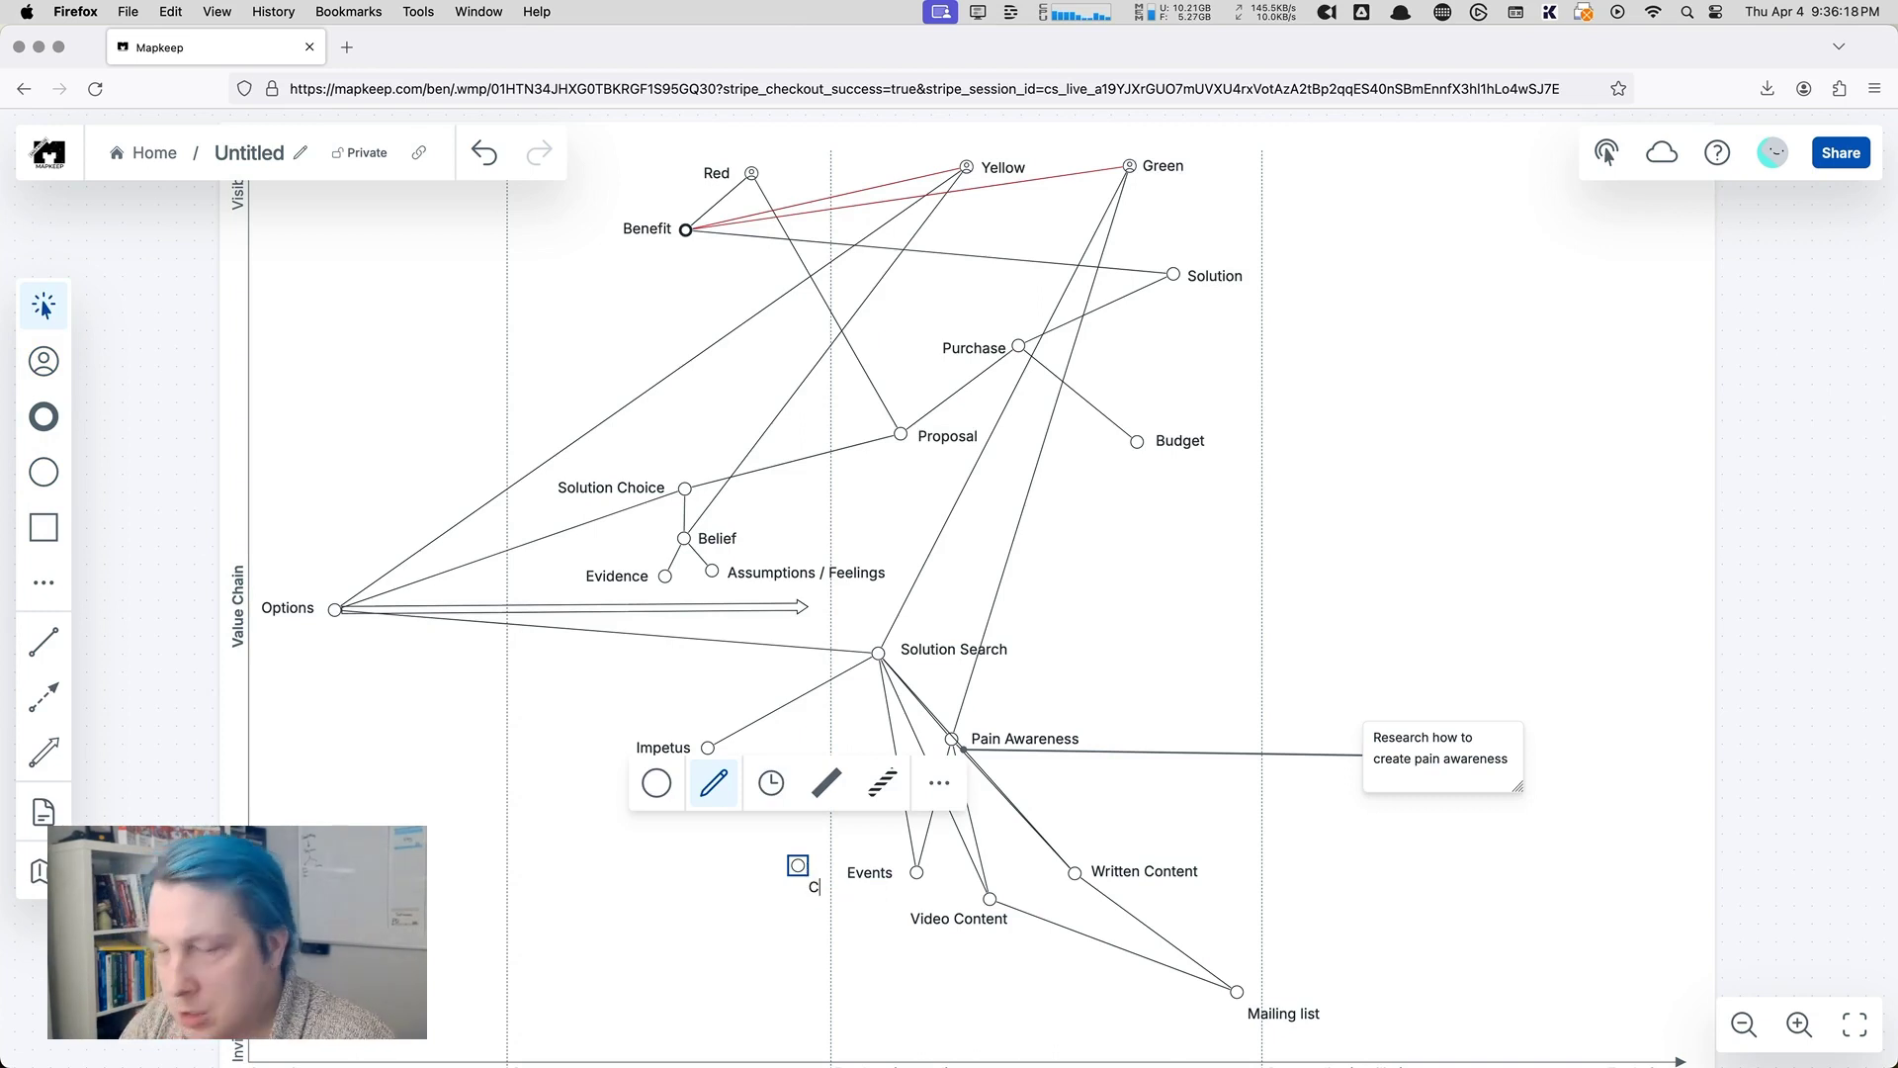
text(oaching)
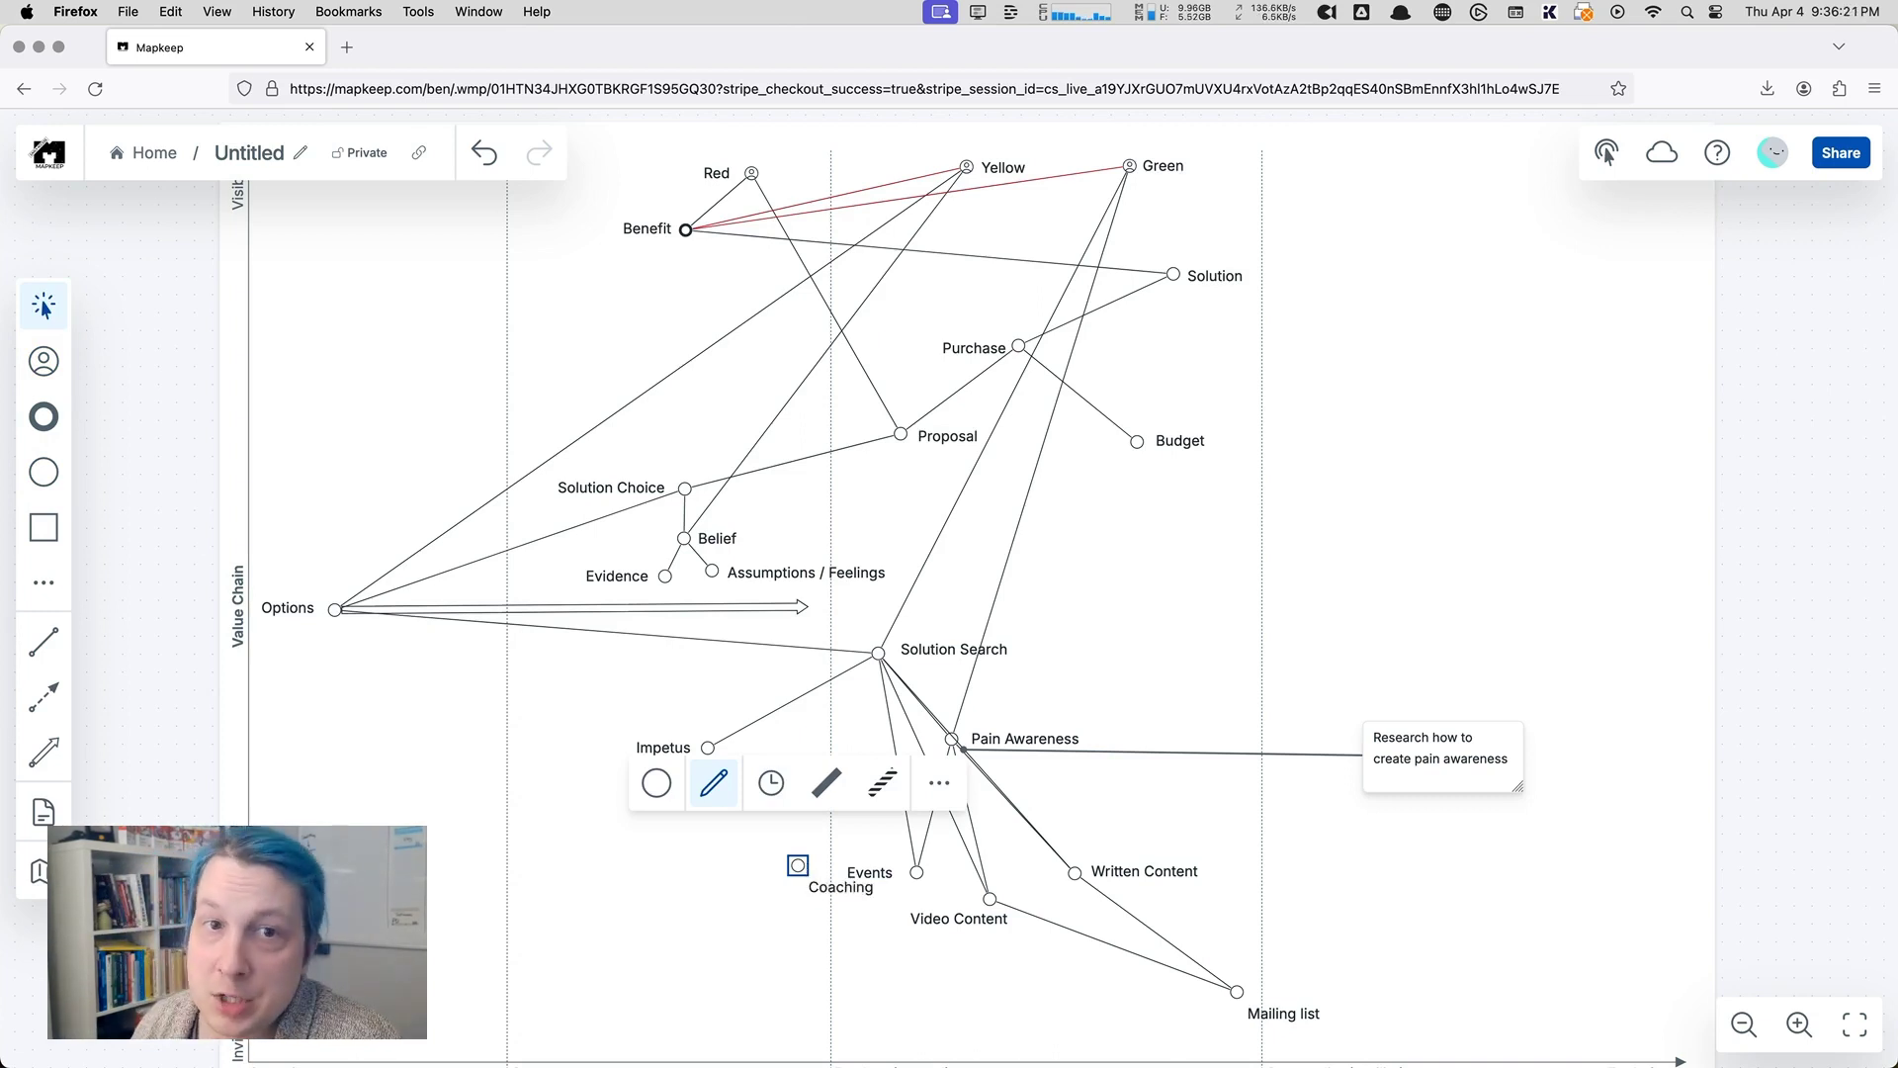
click(852, 934)
drag(827, 896, 737, 874)
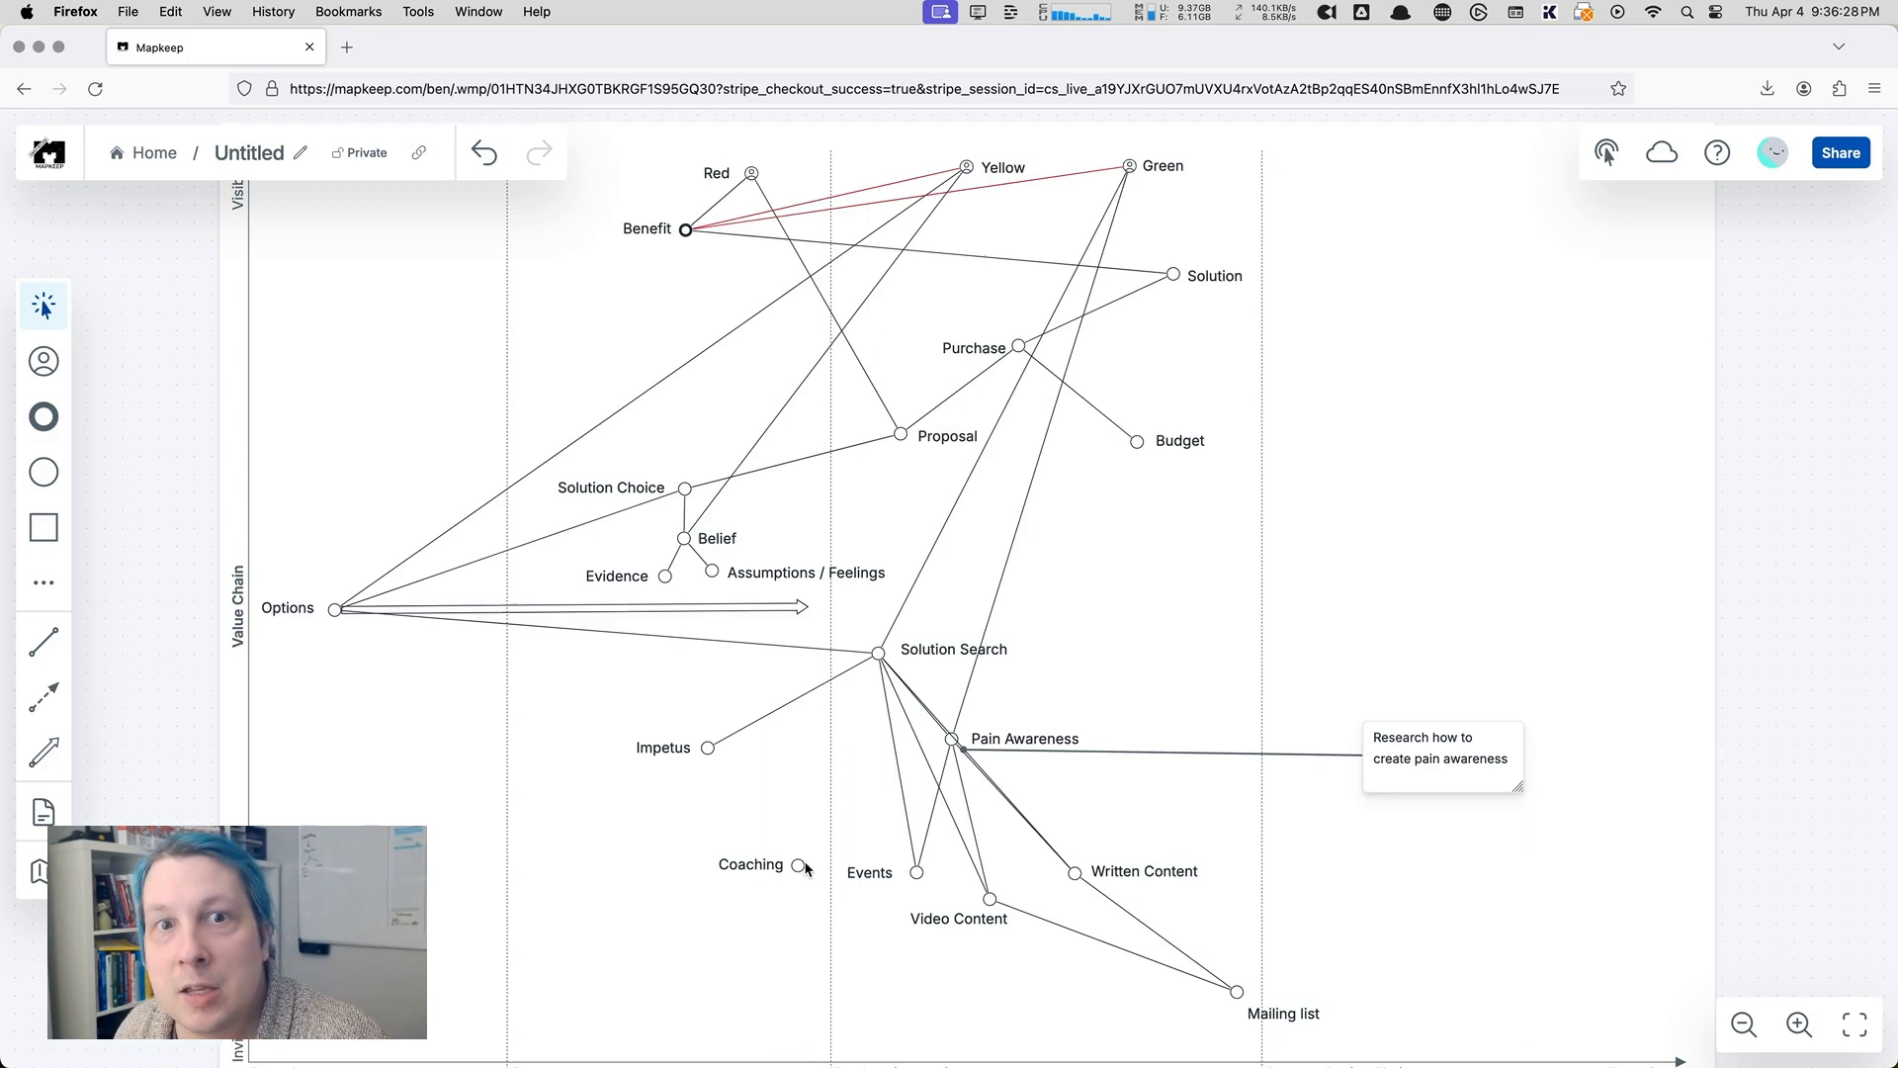
drag(801, 868, 865, 848)
click(907, 1014)
Step: Link Coaching to both Solution Search and Evidence
click(44, 642)
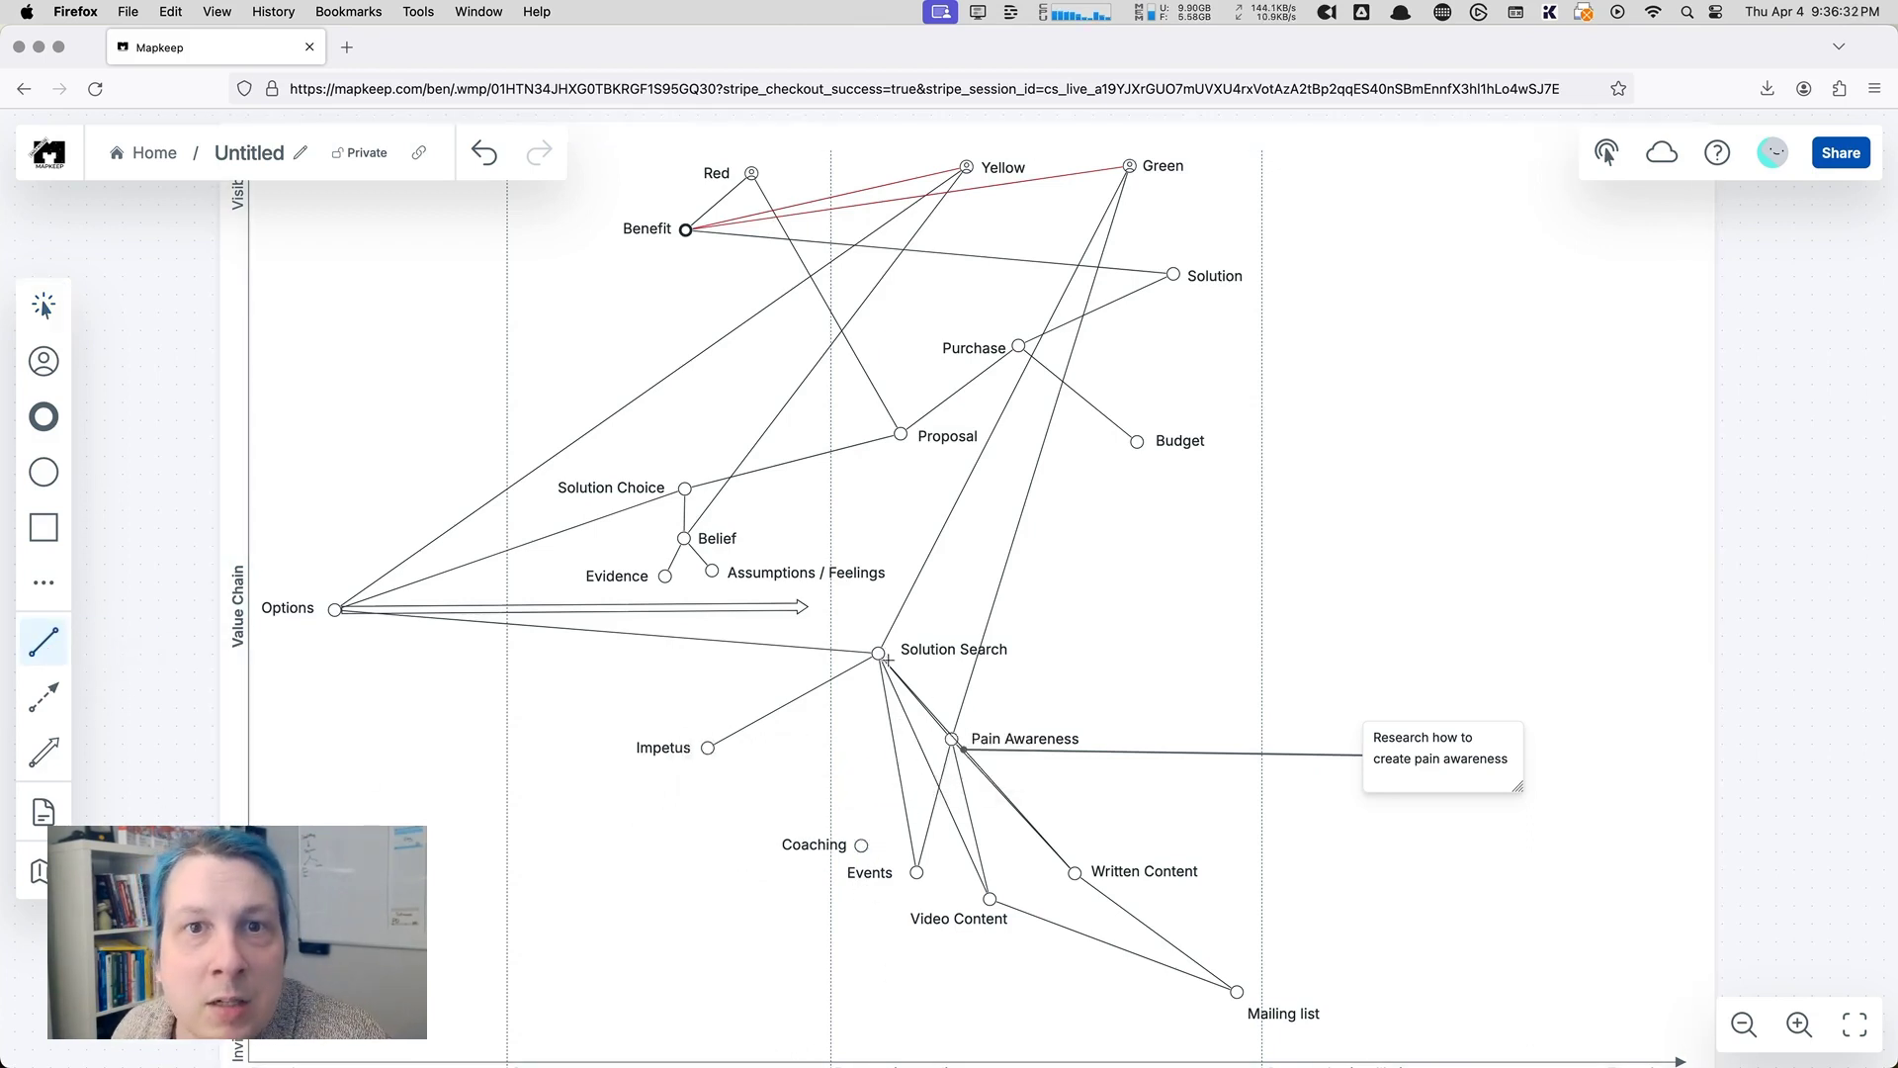
drag(878, 656, 866, 848)
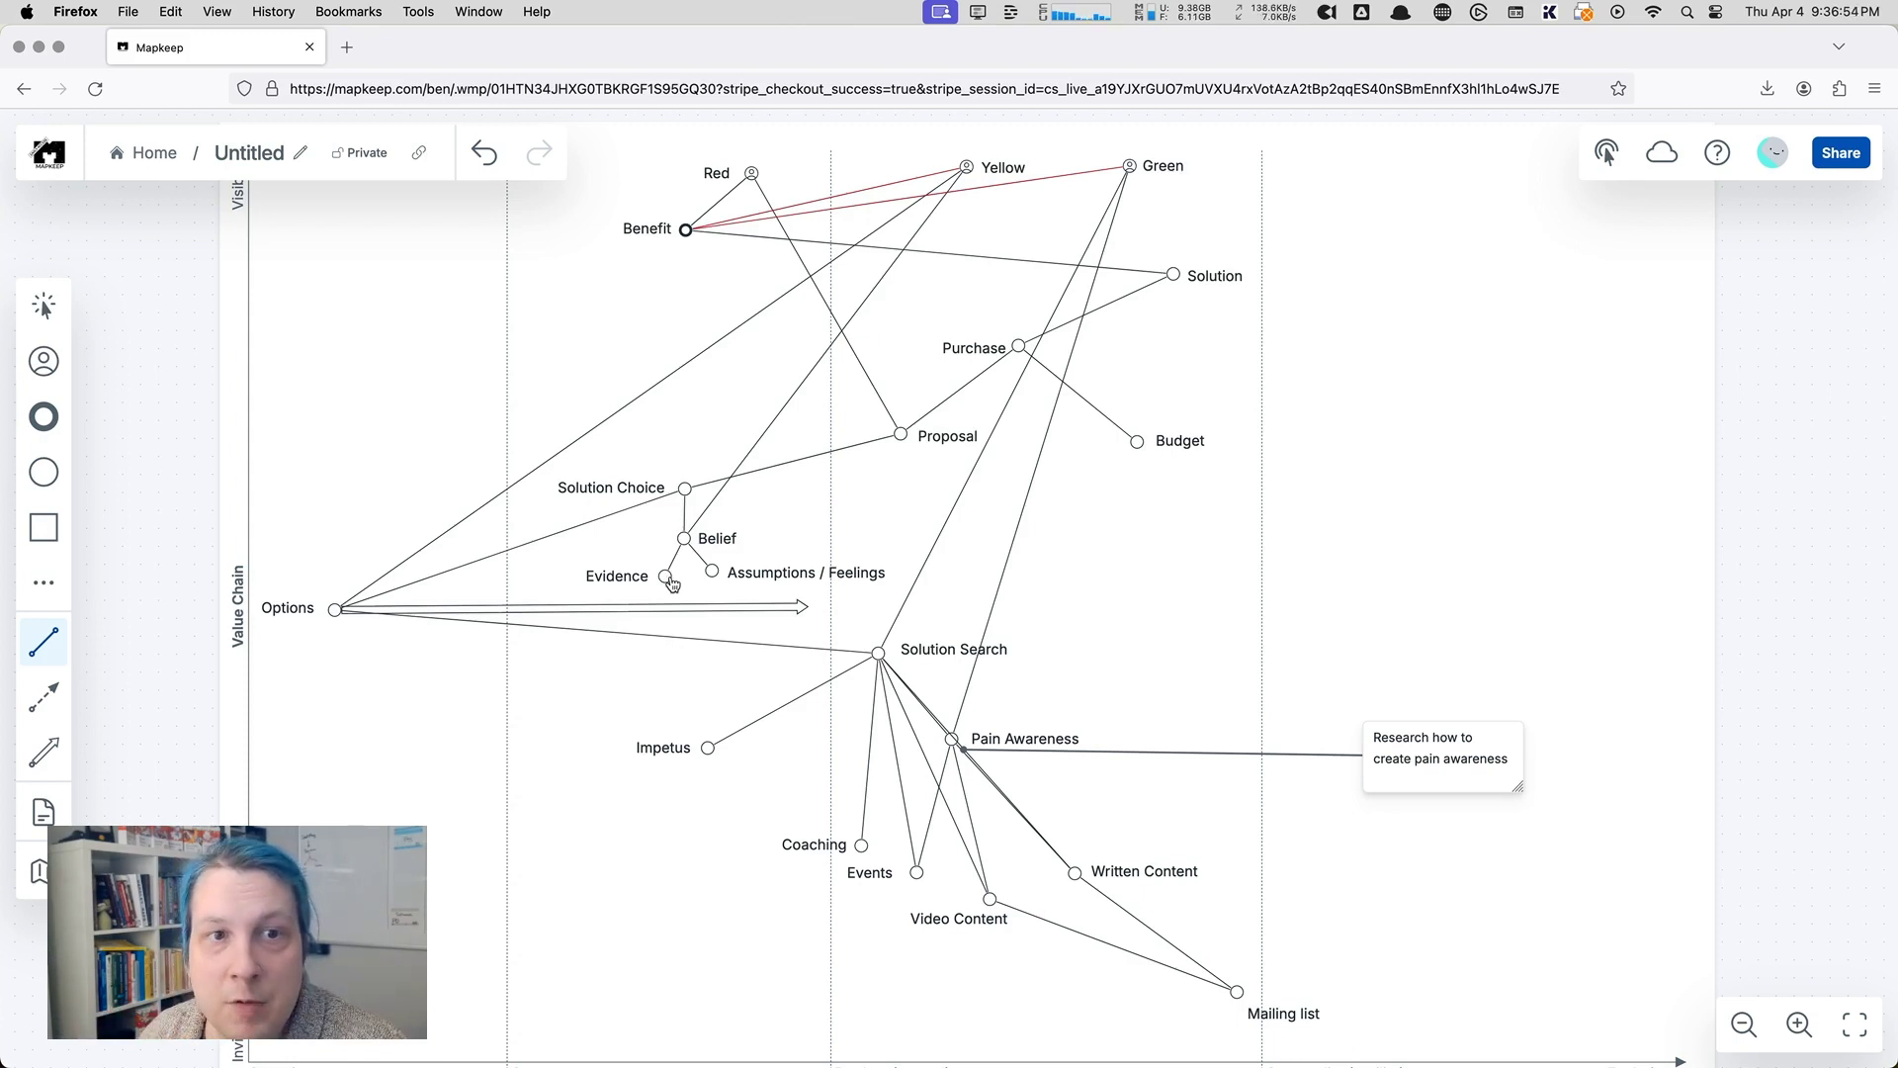
mouse_move(670, 583)
mouse_down()
mouse_move(870, 835)
mouse_move(862, 852)
mouse_up()
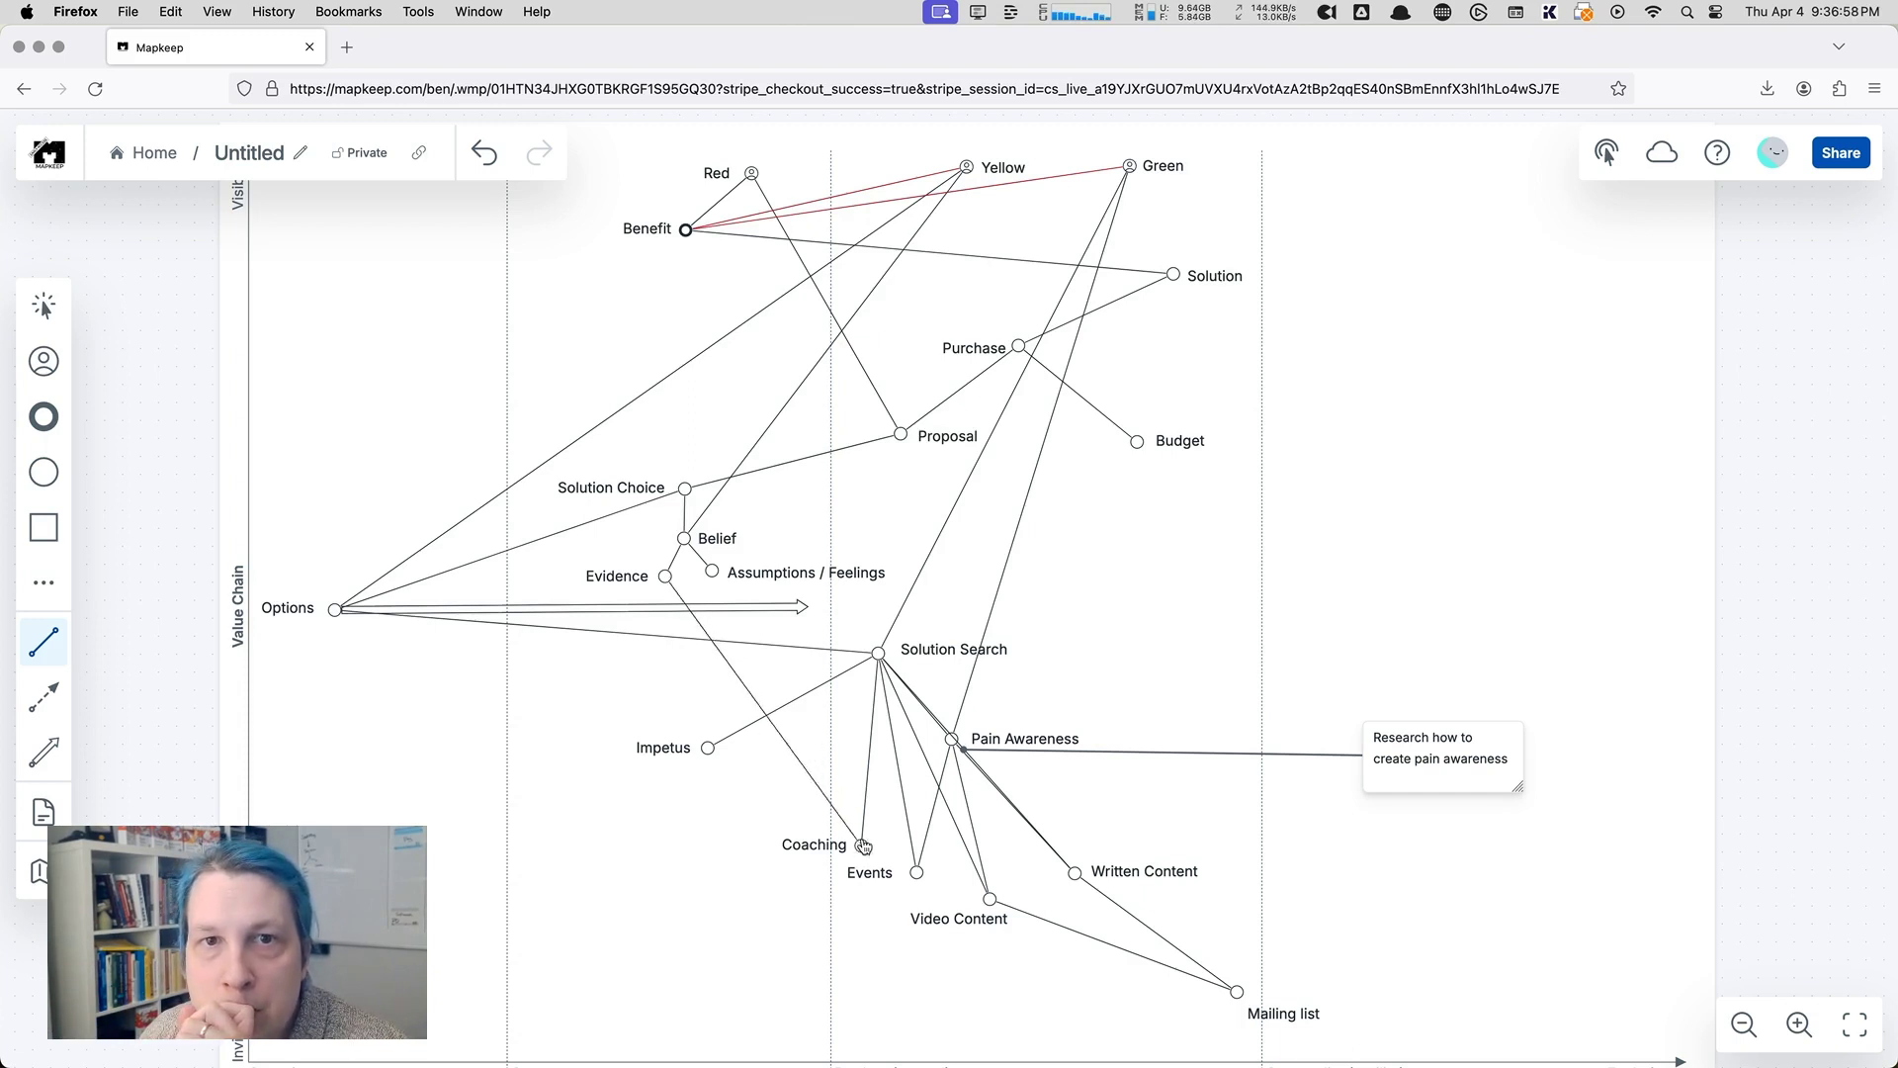
Step: Delete the link between Solution Search and Coaching, and move Coaching a little higher above Events
click(42, 307)
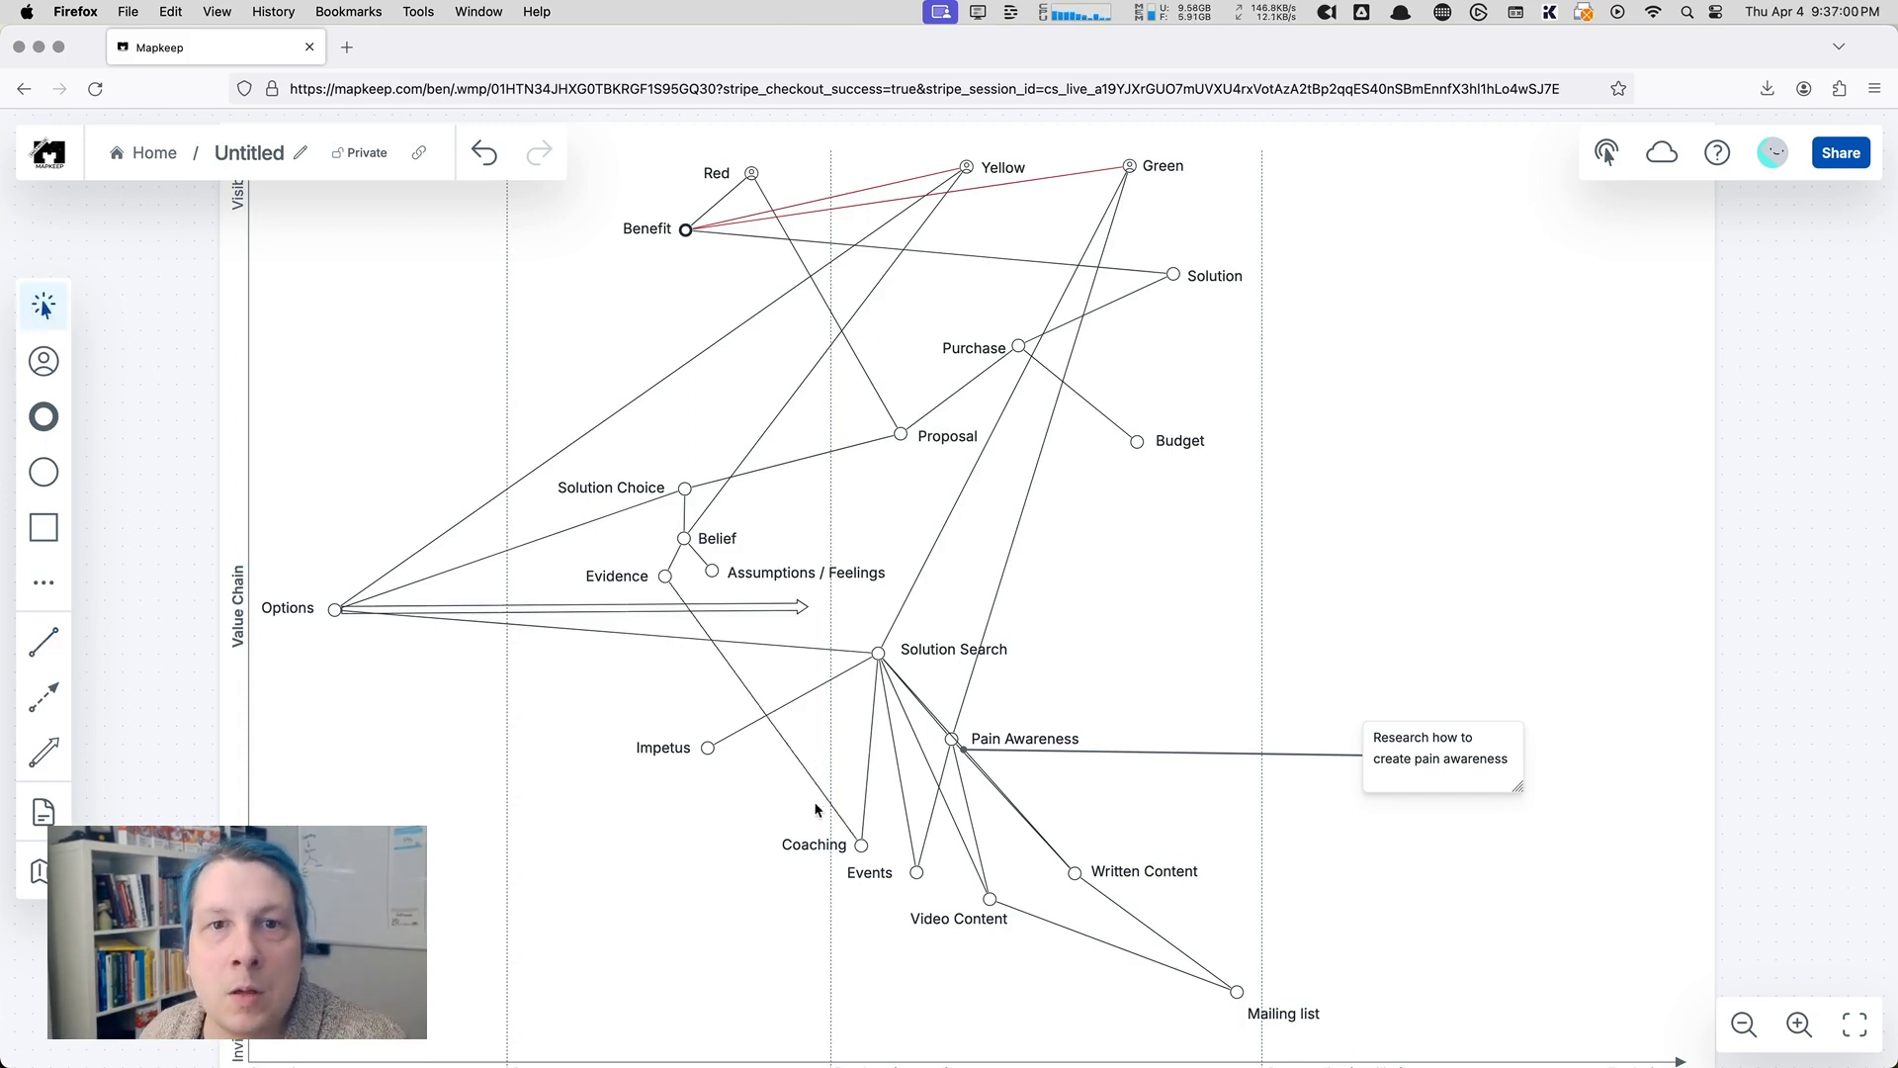
click(867, 801)
key(BackSpace)
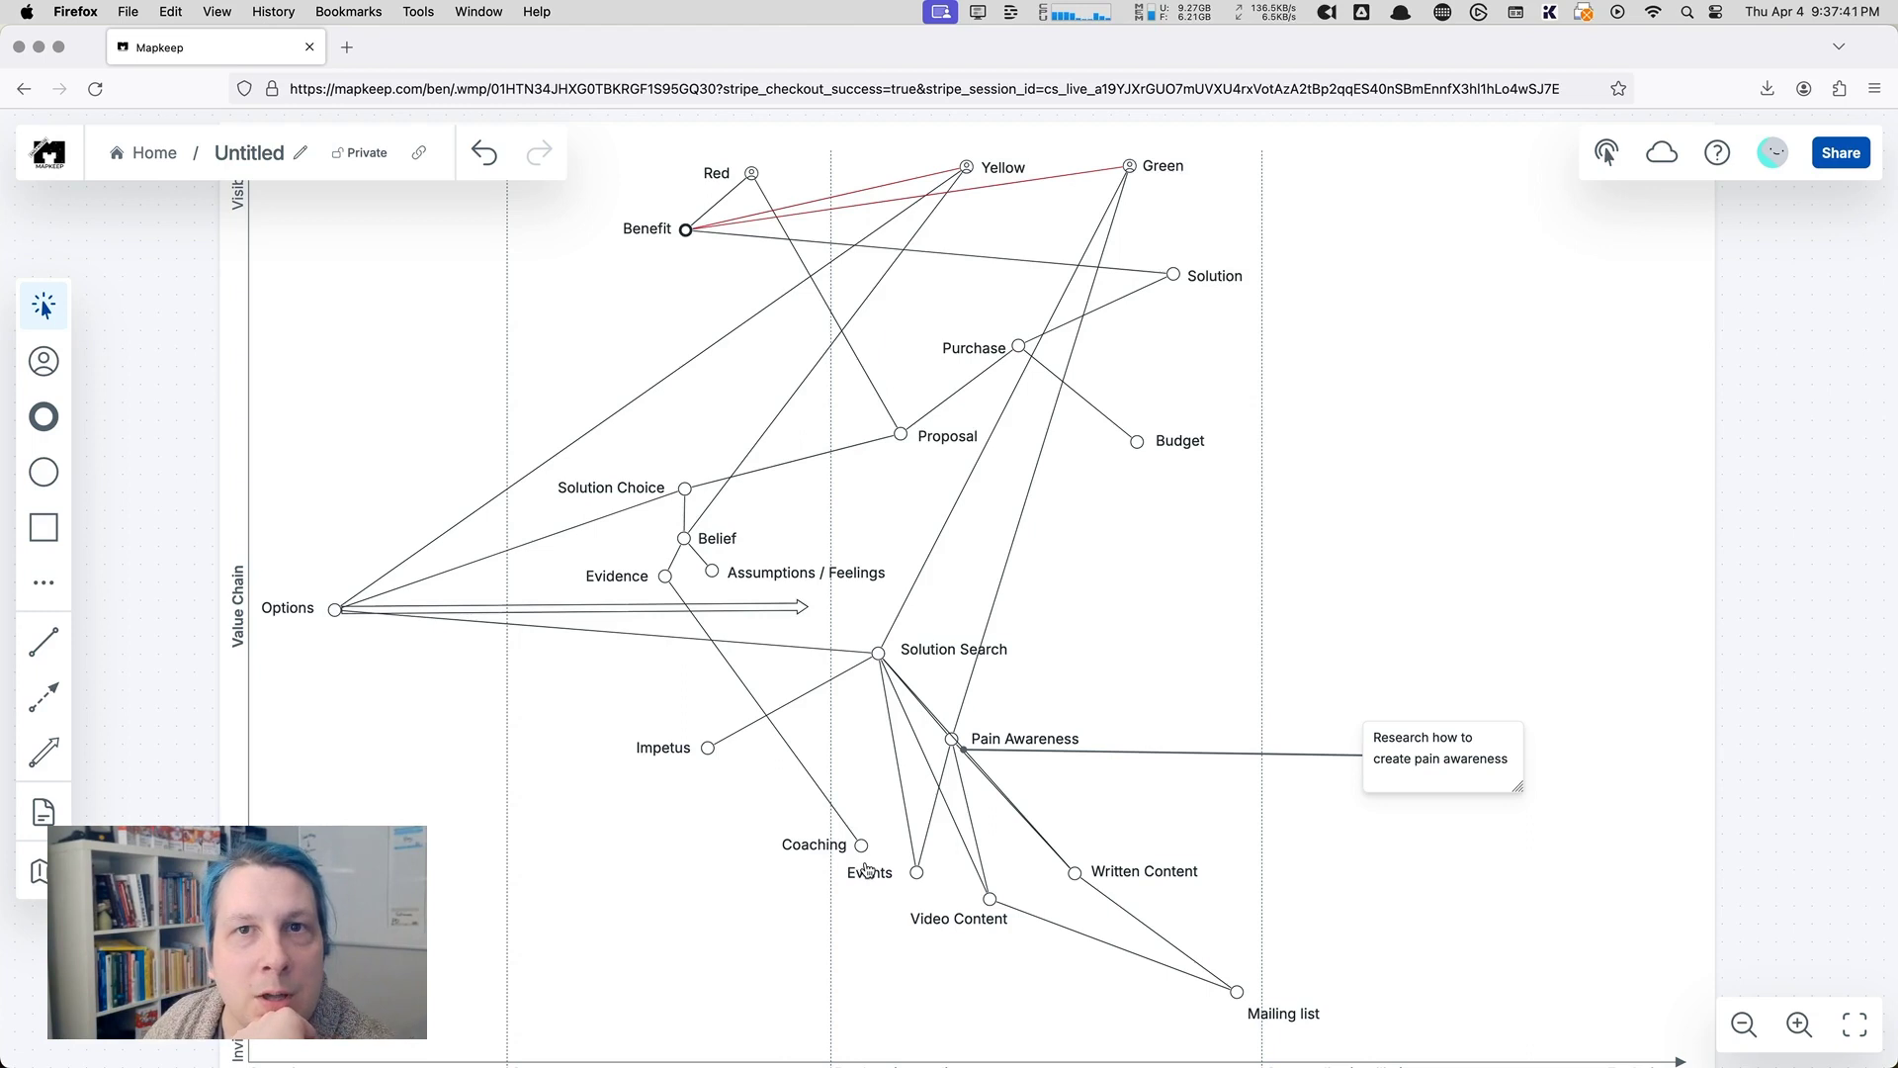
drag(861, 845, 859, 792)
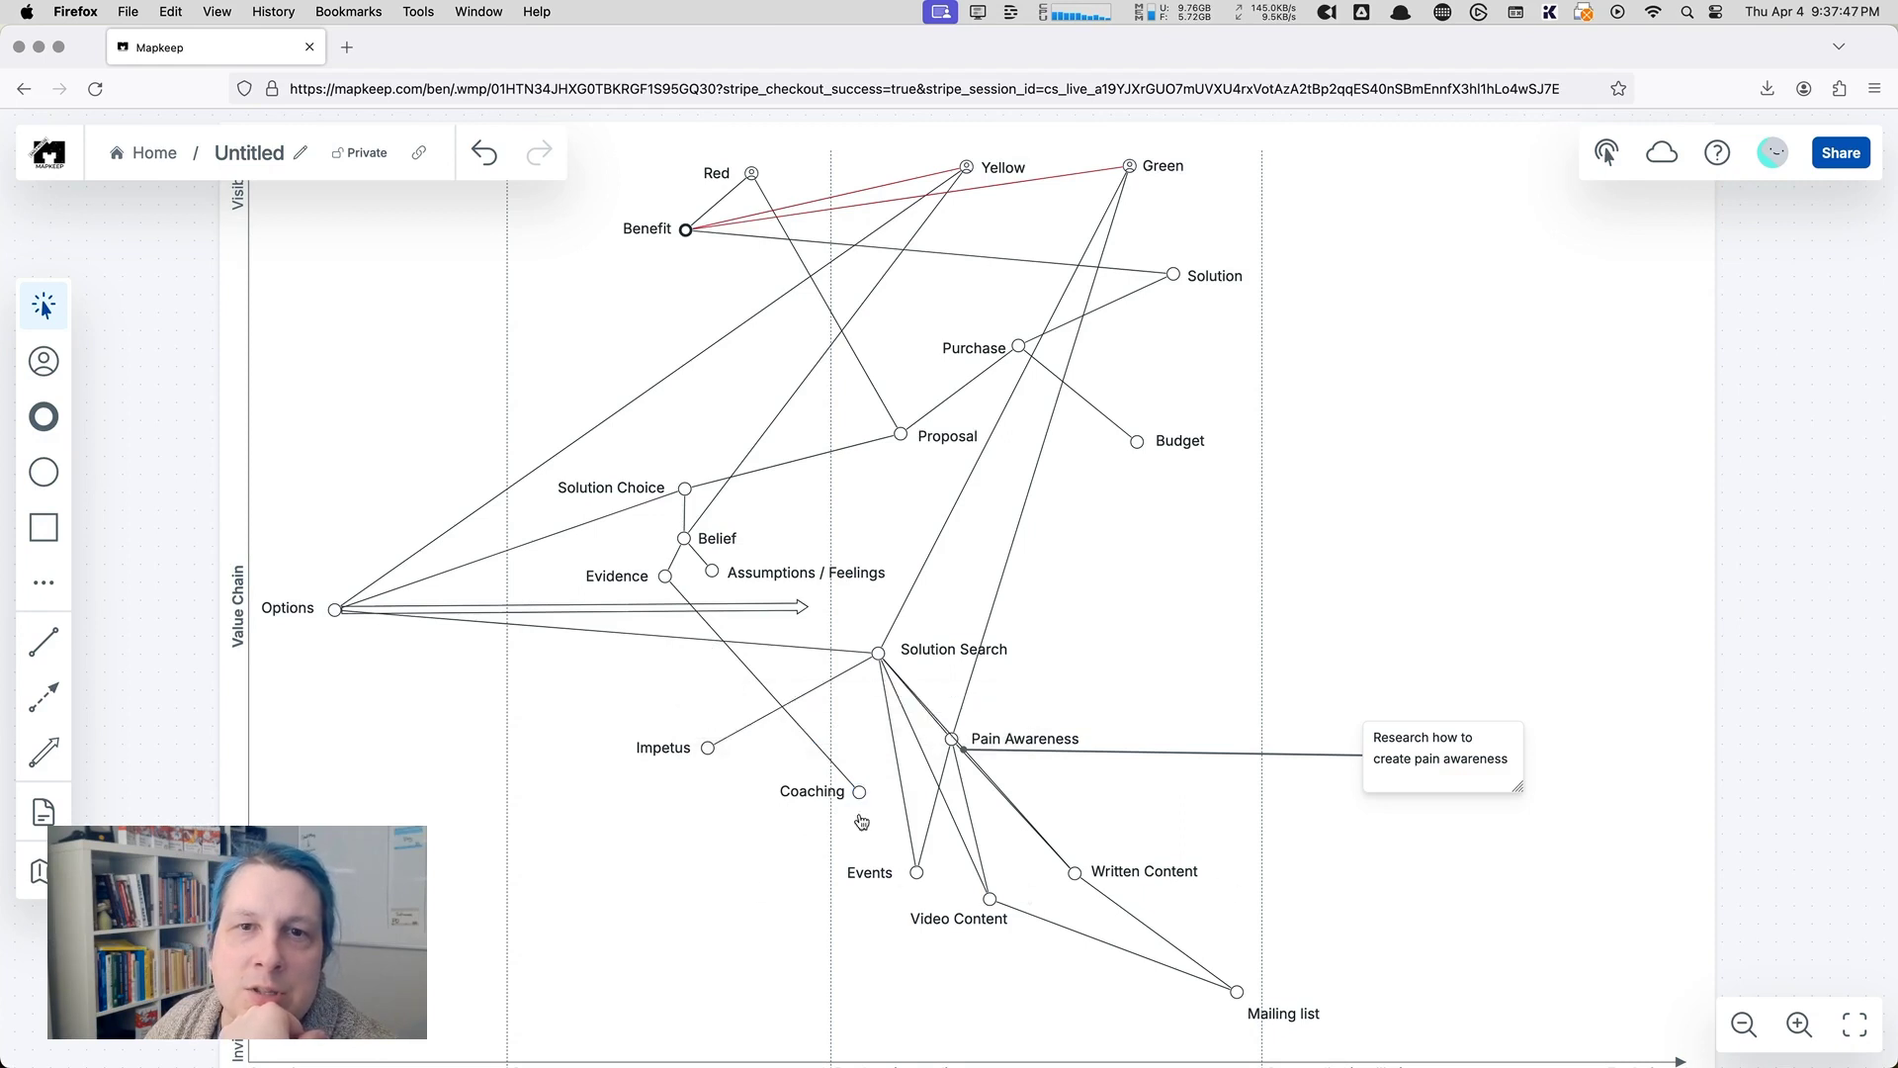
scroll(974, 939, down, 2)
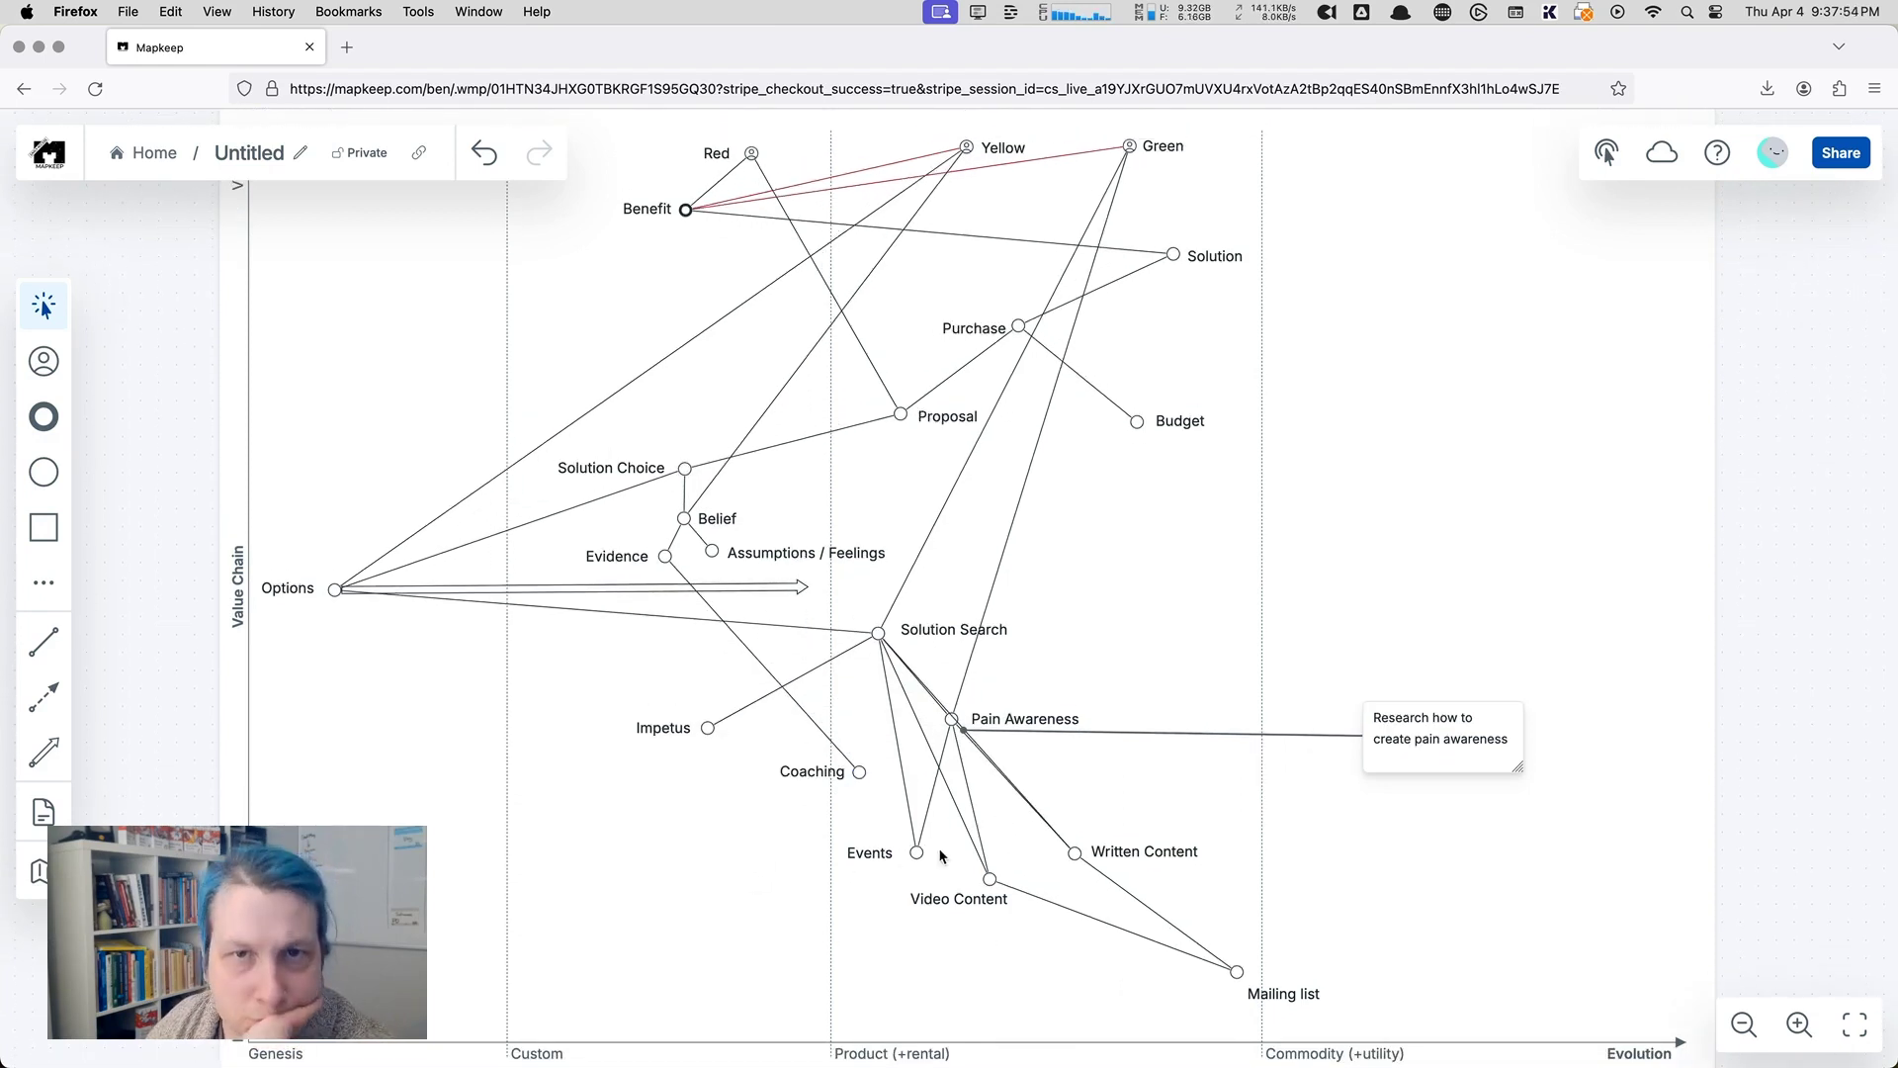
Step: Nudge the Pain Awareness label slightly up and right, and move Written Content a little left towards Video Content
drag(991, 725, 995, 719)
click(947, 732)
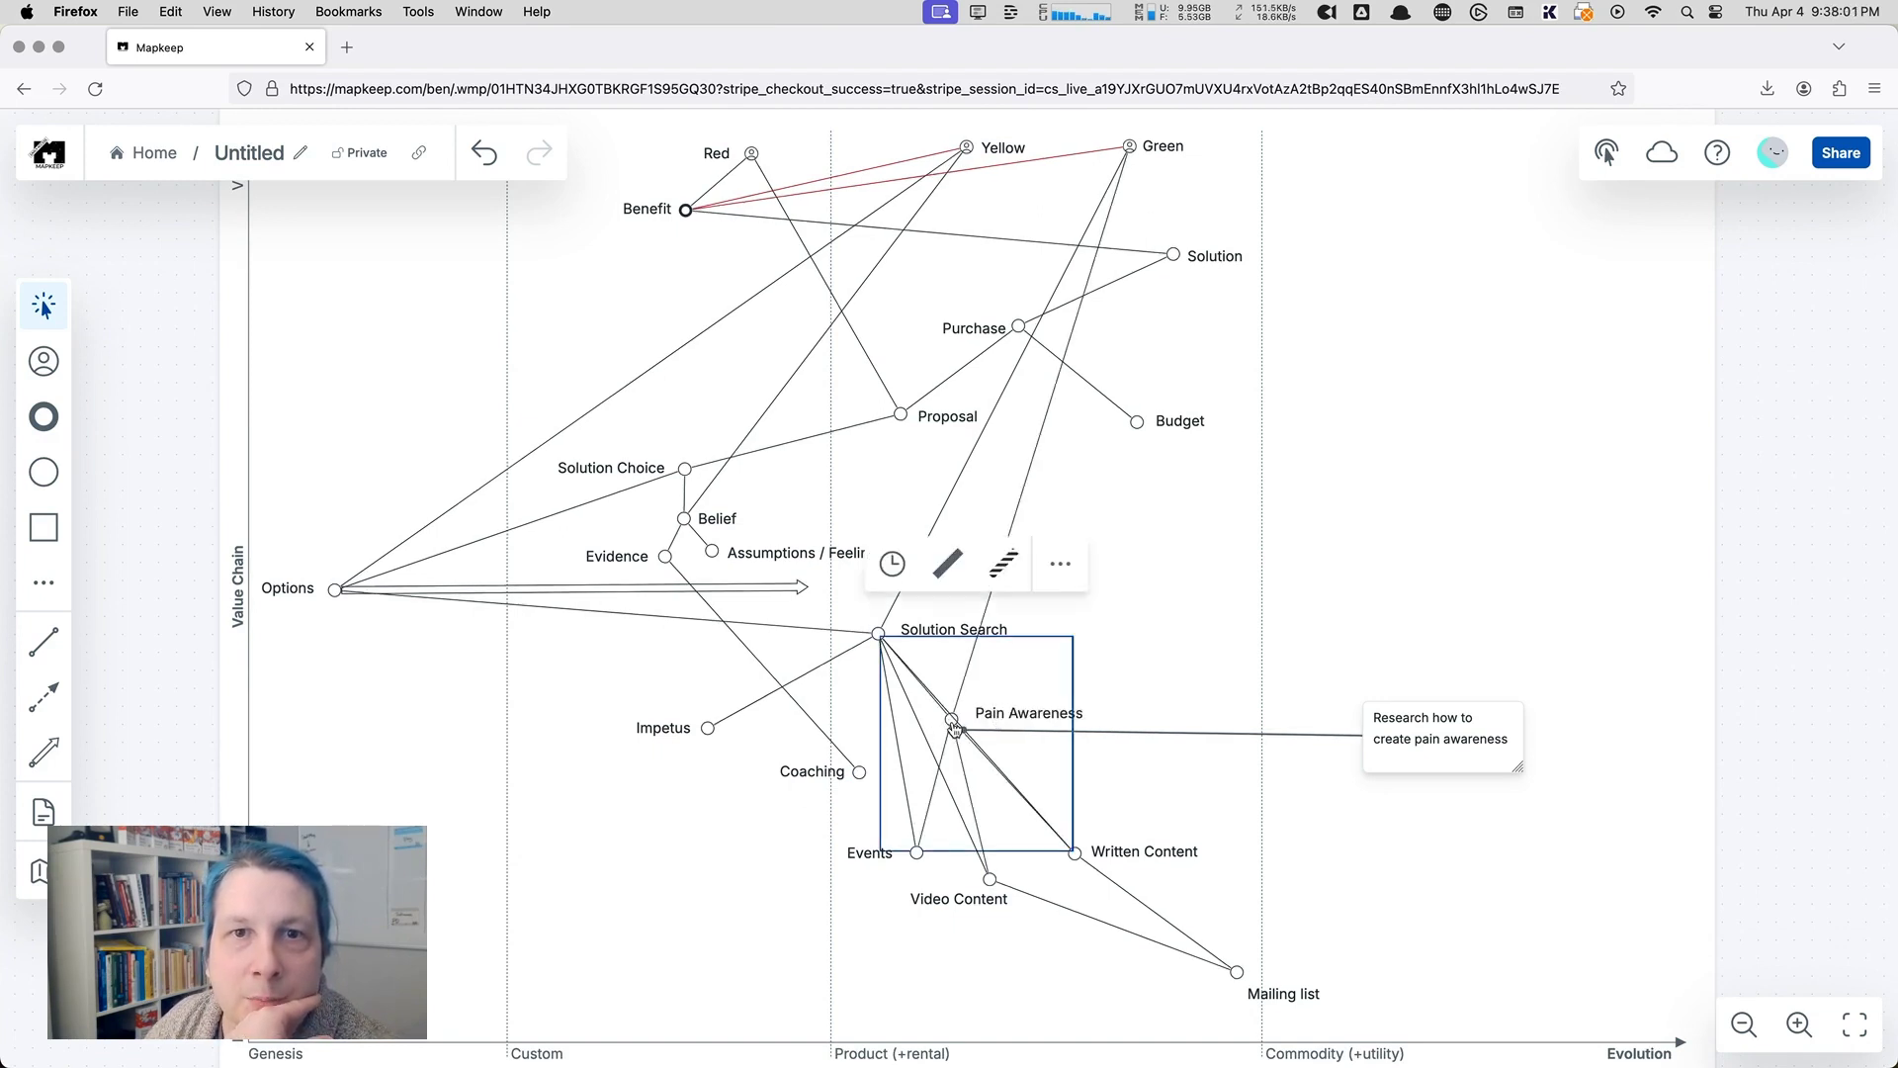
click(1123, 799)
scroll(919, 742, up, 5)
scroll(961, 804, down, 4)
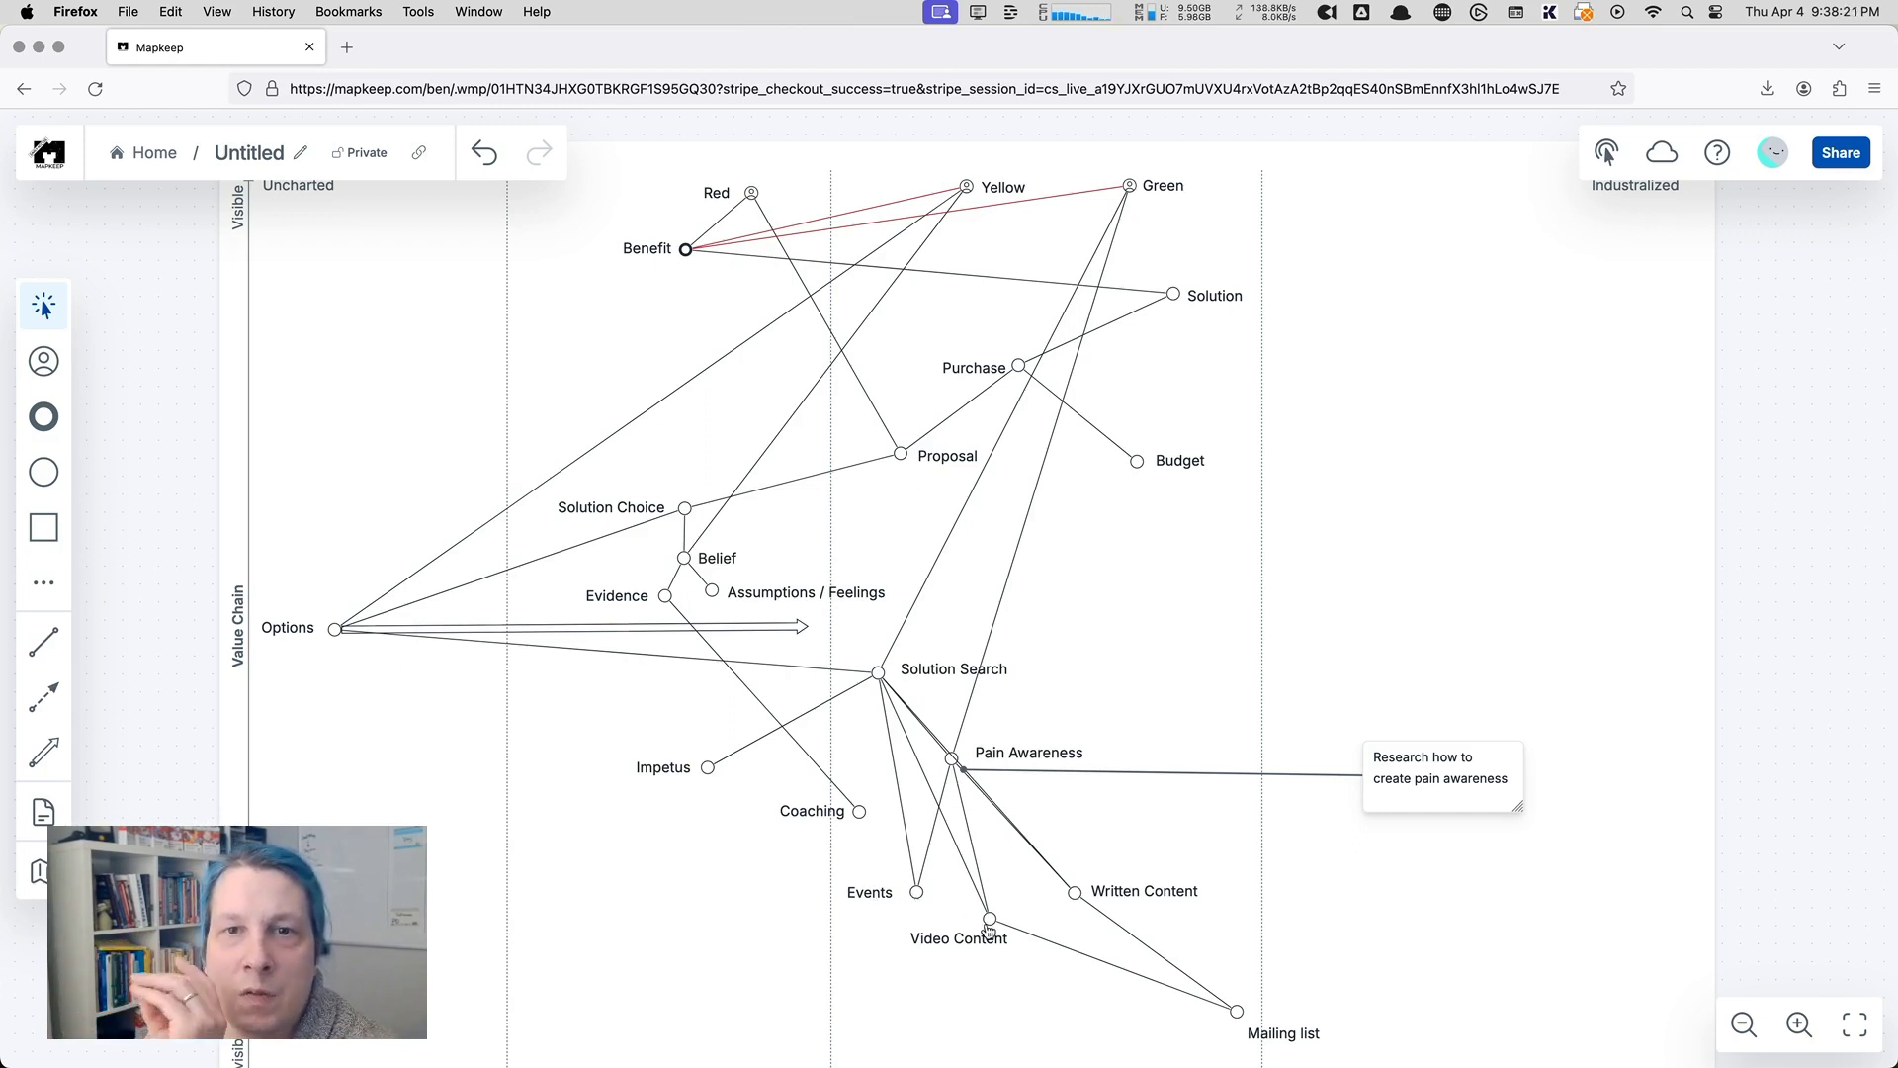
drag(1076, 894, 1046, 901)
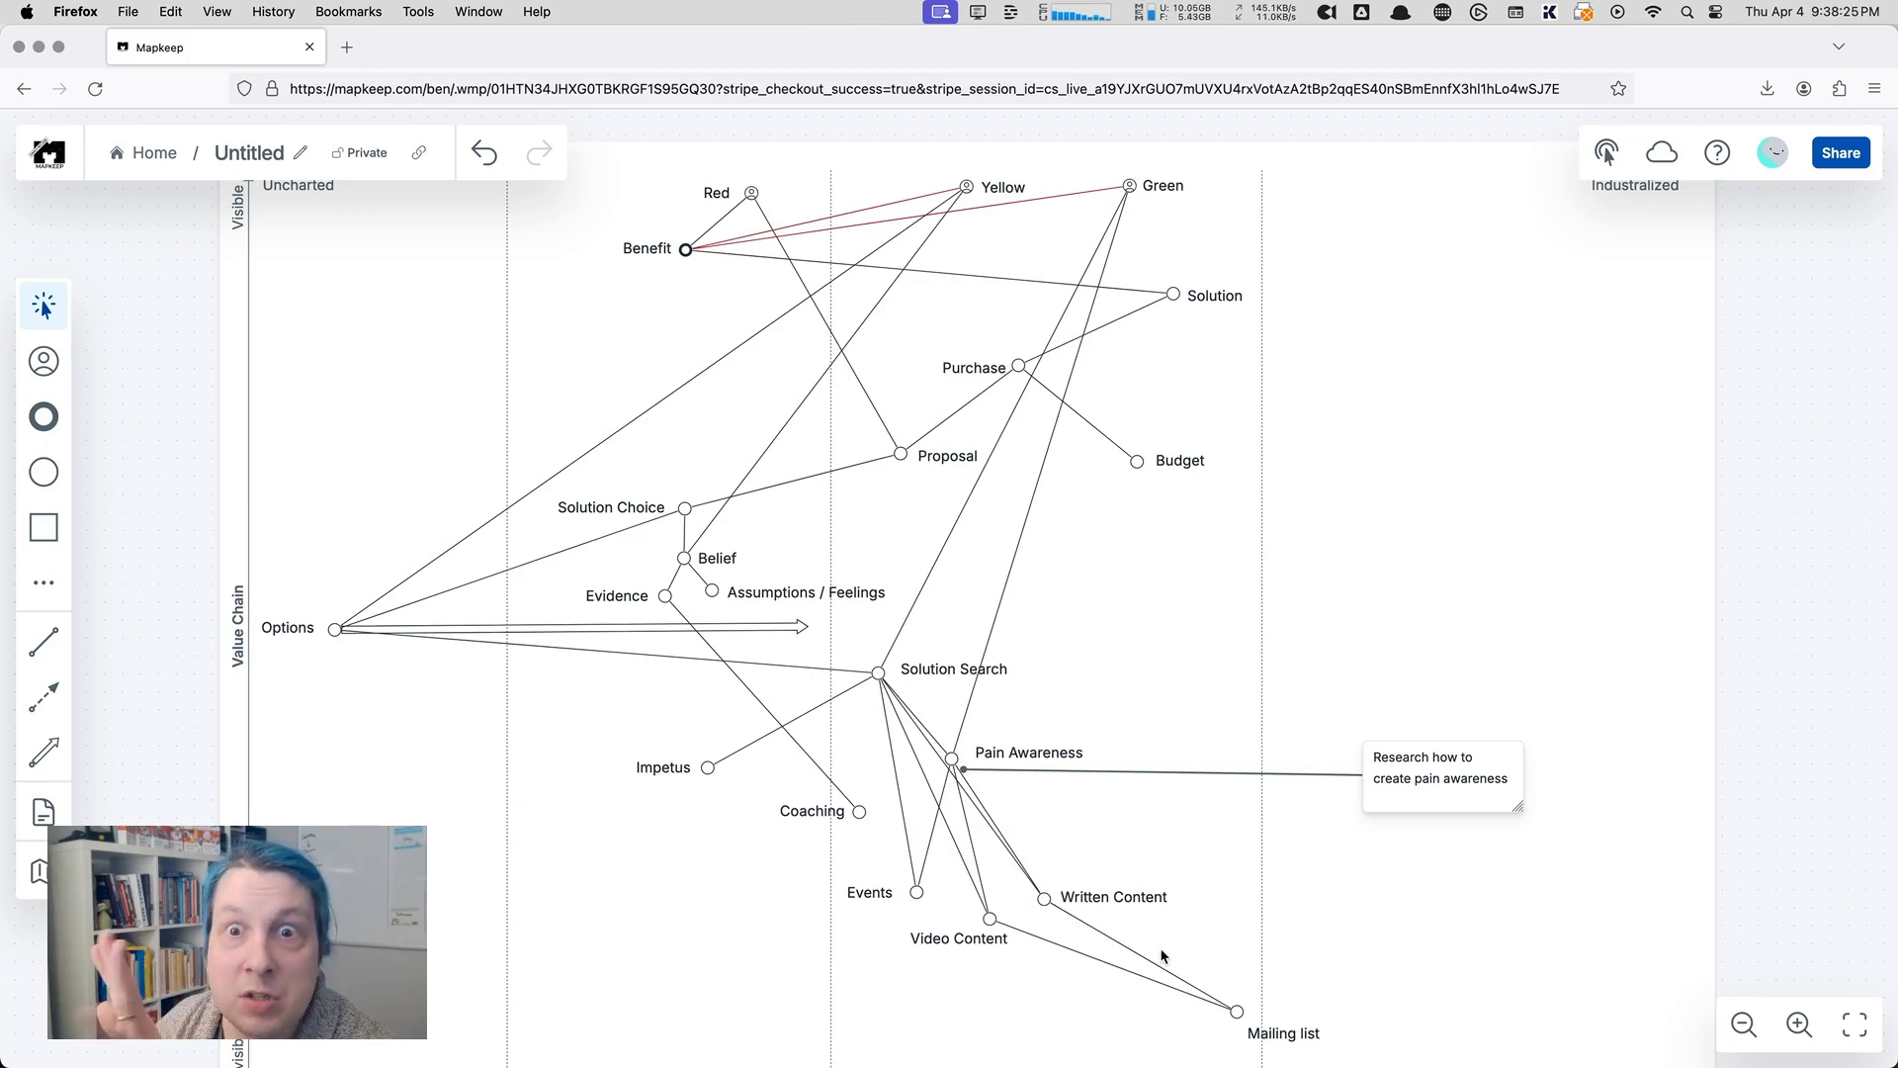
Step: Link Events to Mailing list
click(44, 643)
mouse_move(916, 895)
mouse_down()
mouse_move(1253, 1028)
mouse_move(1239, 1009)
mouse_up()
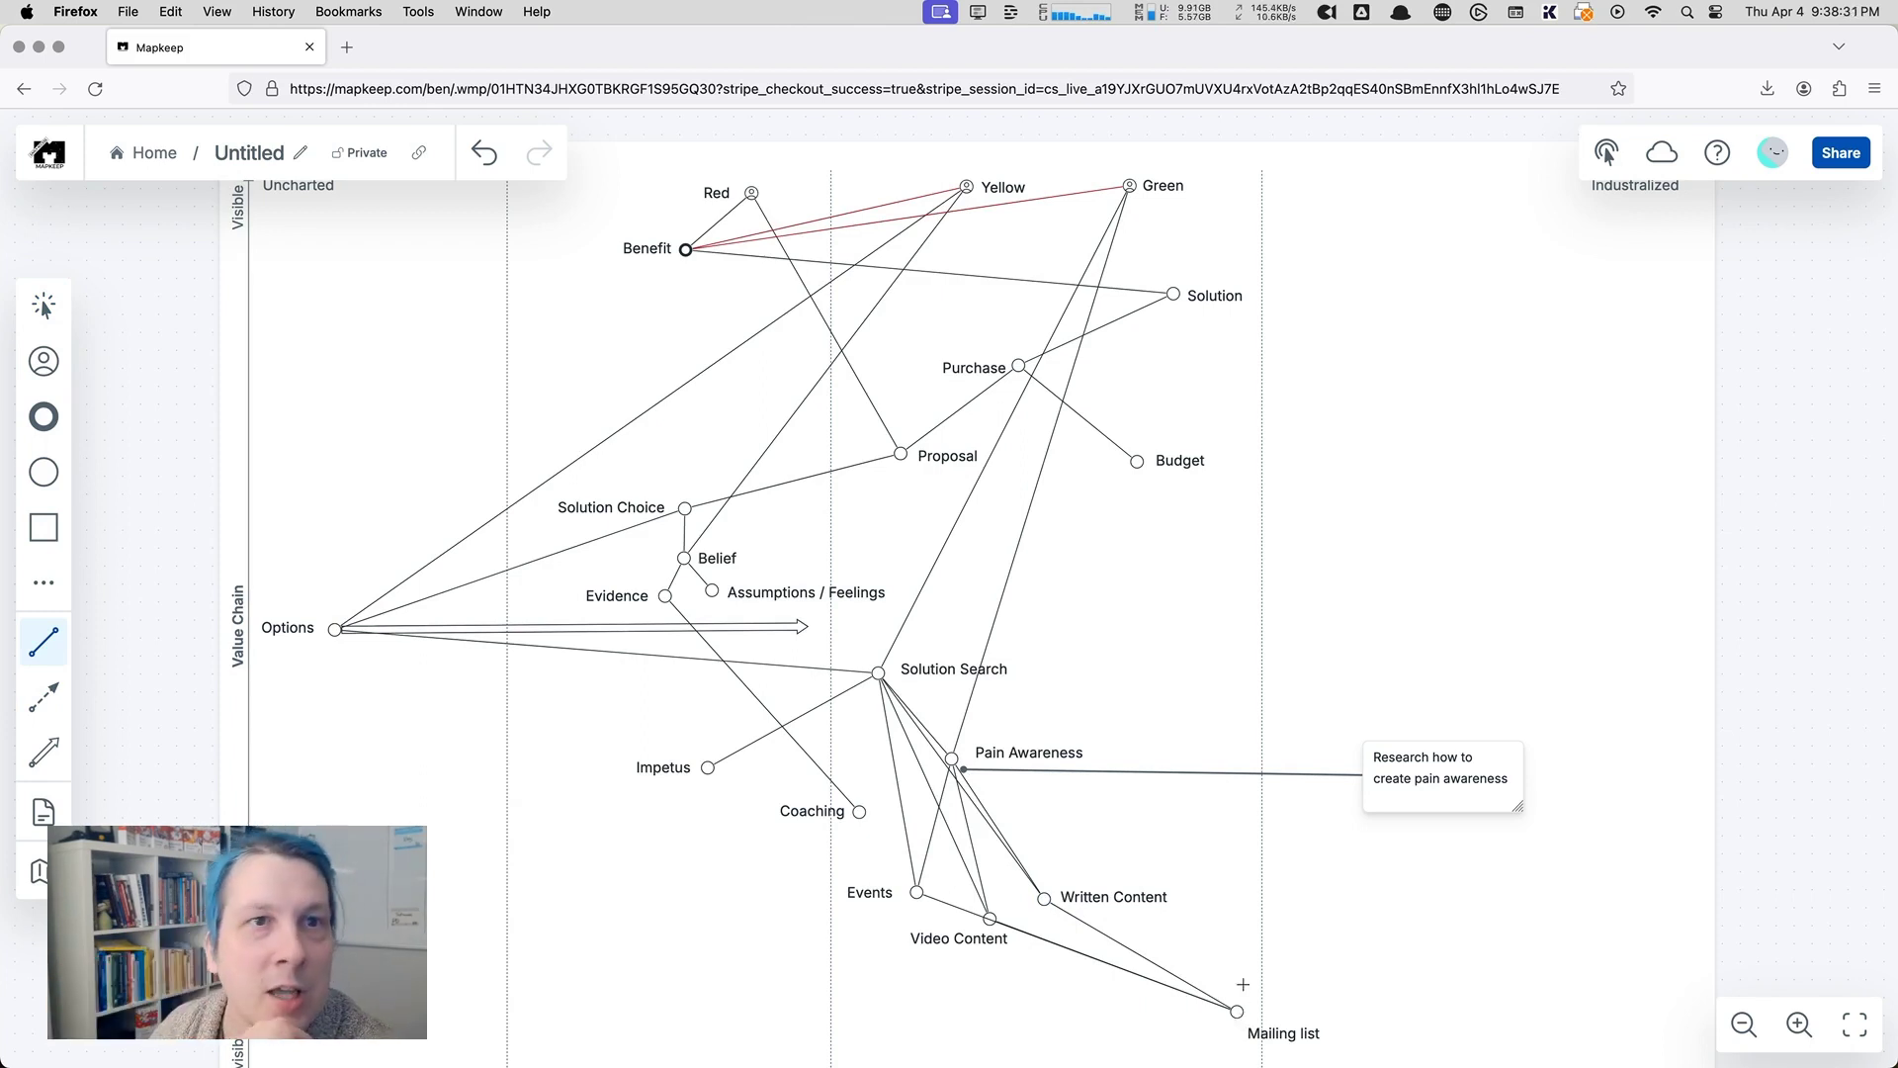
click(43, 308)
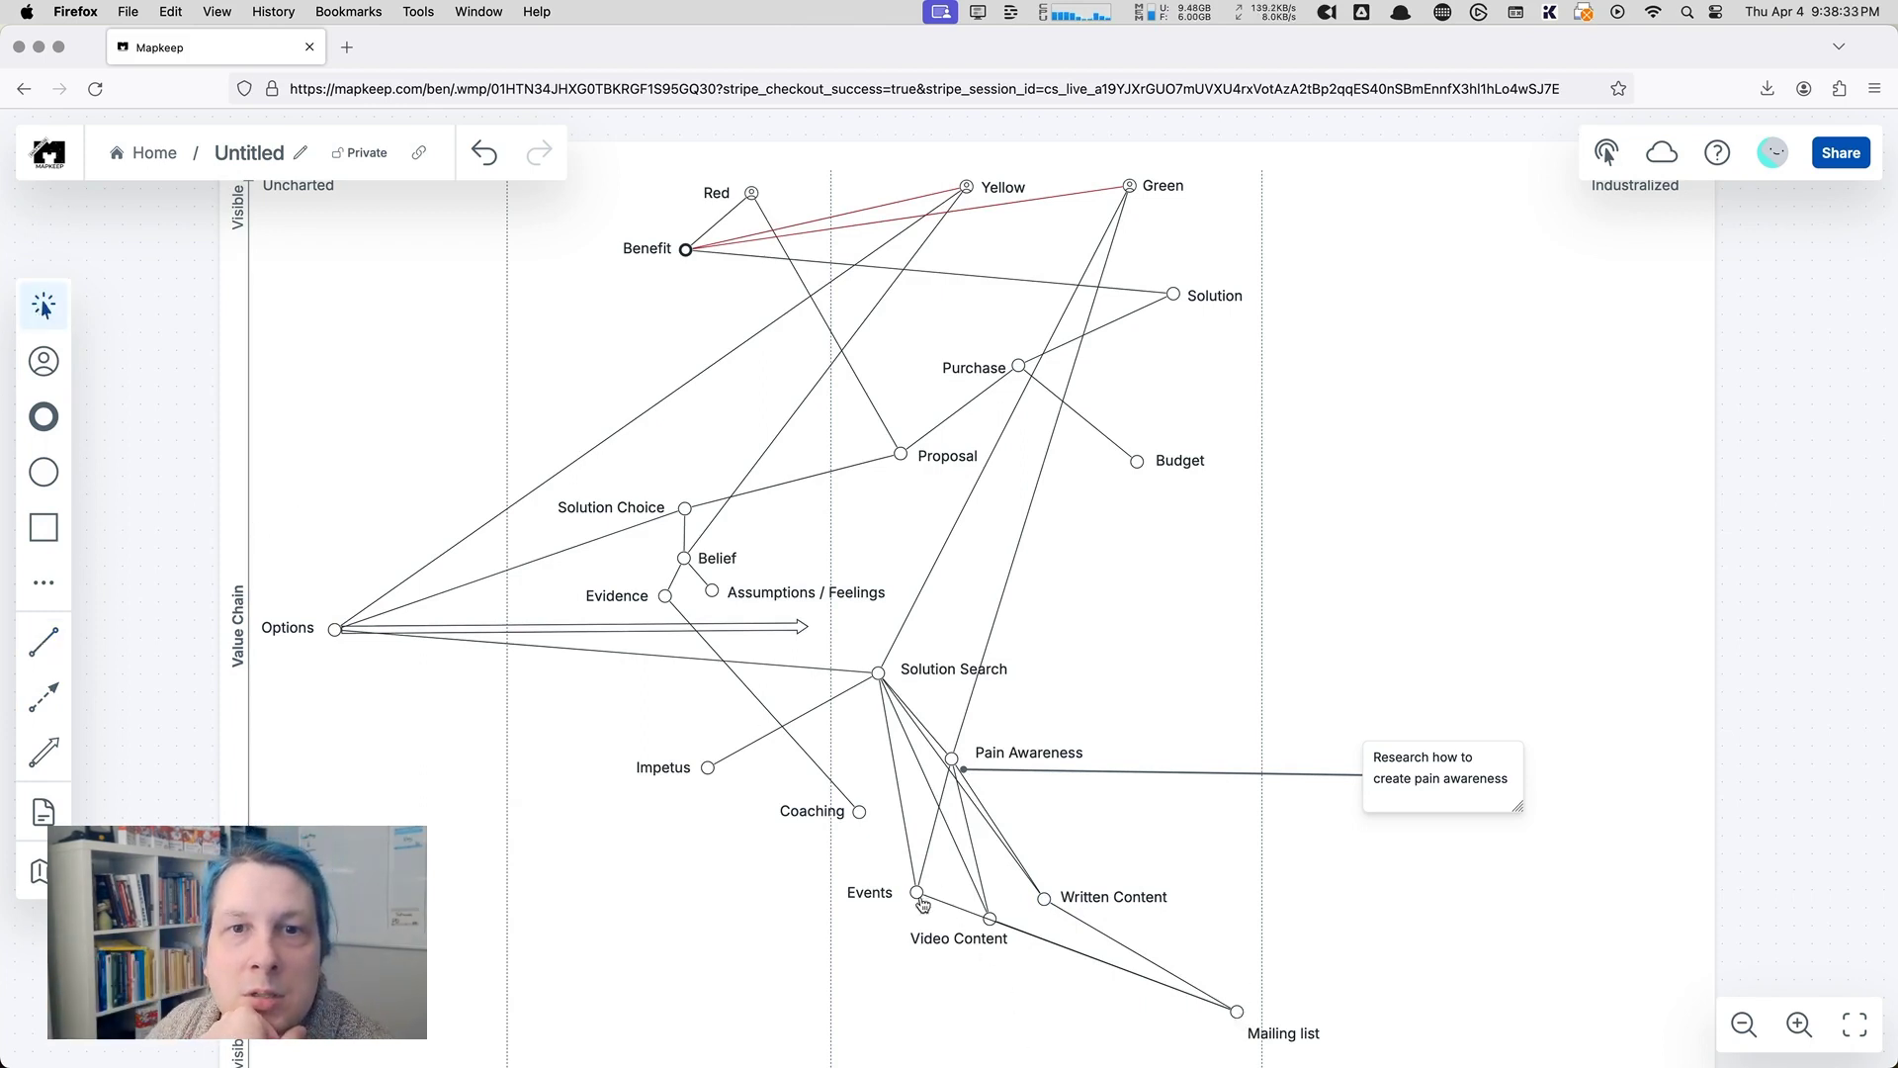
Step: Move Events slightly higher, and shift Pain Awareness up and to the right to separate the overlapping links below Solution Search
drag(918, 901, 920, 886)
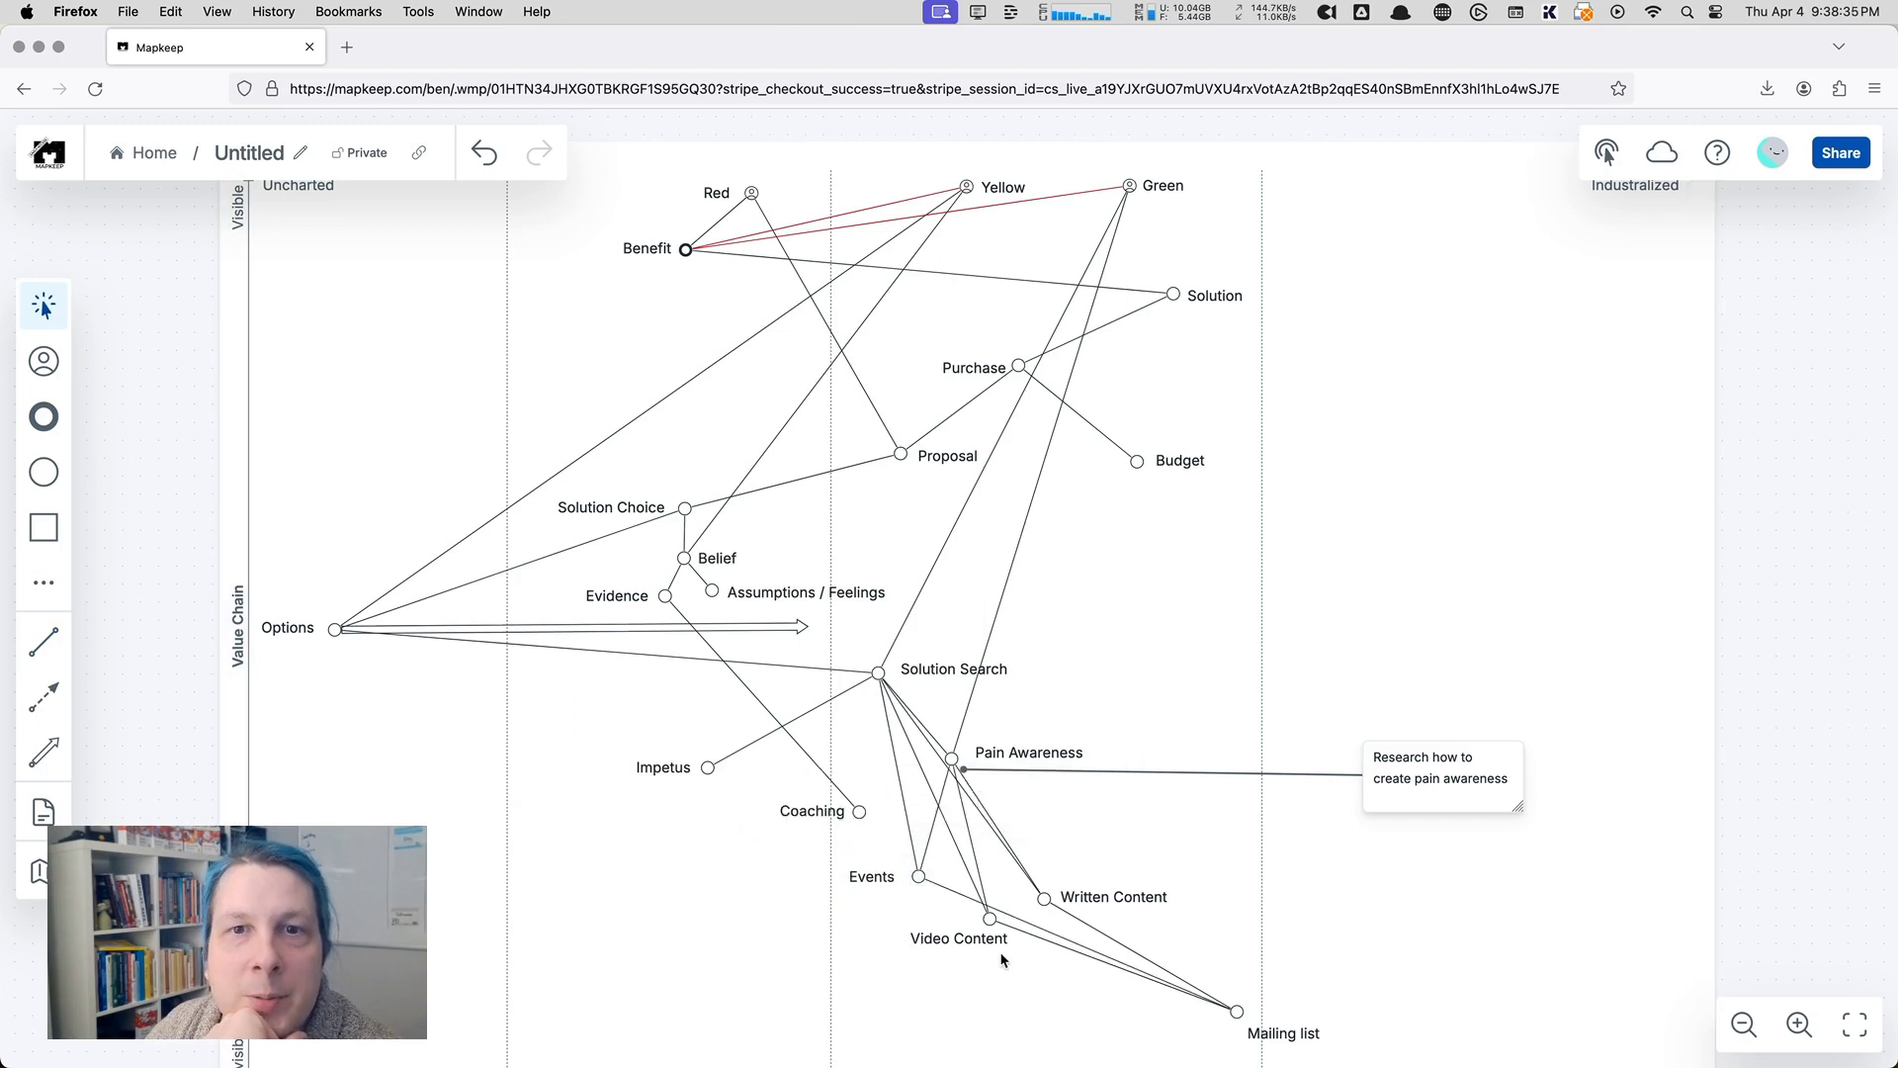
drag(973, 756, 993, 730)
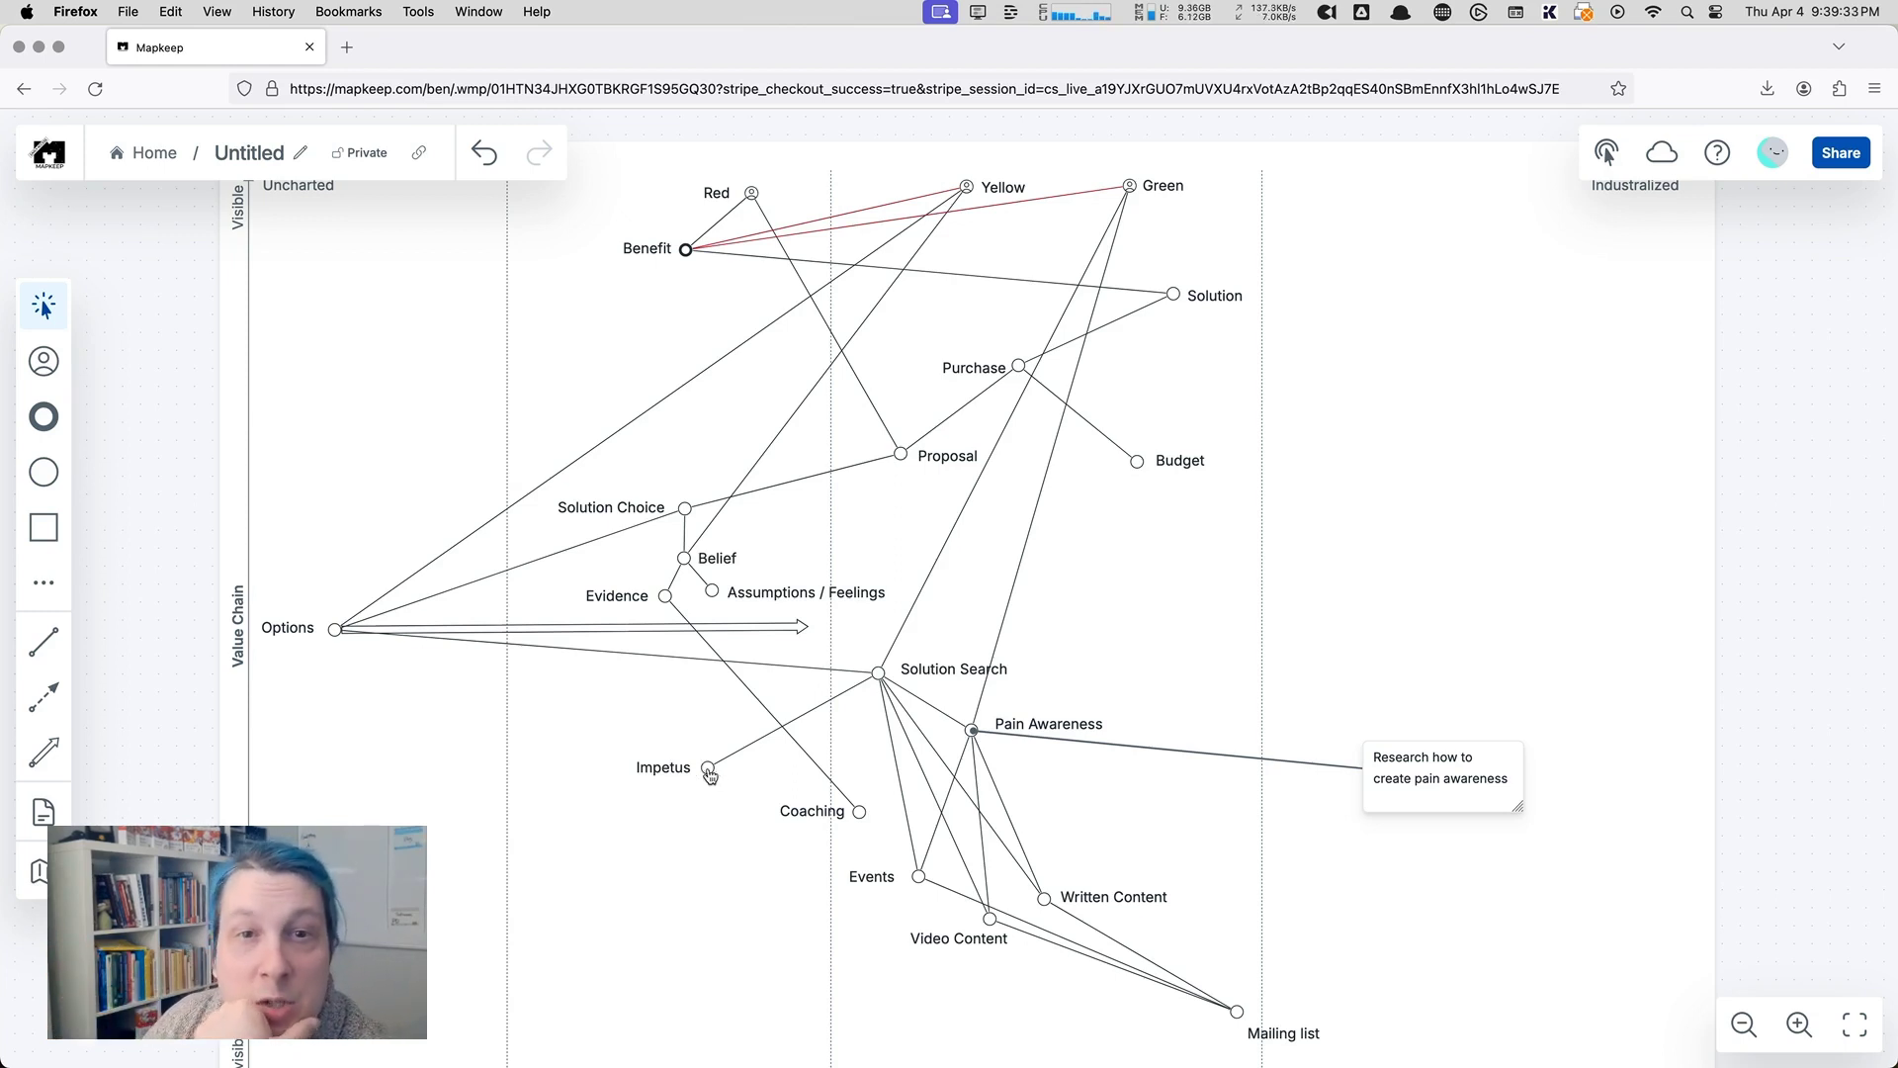
Step: Add a component named "Stories" below Impetus in the Custom column, with its label on its right side
click(44, 641)
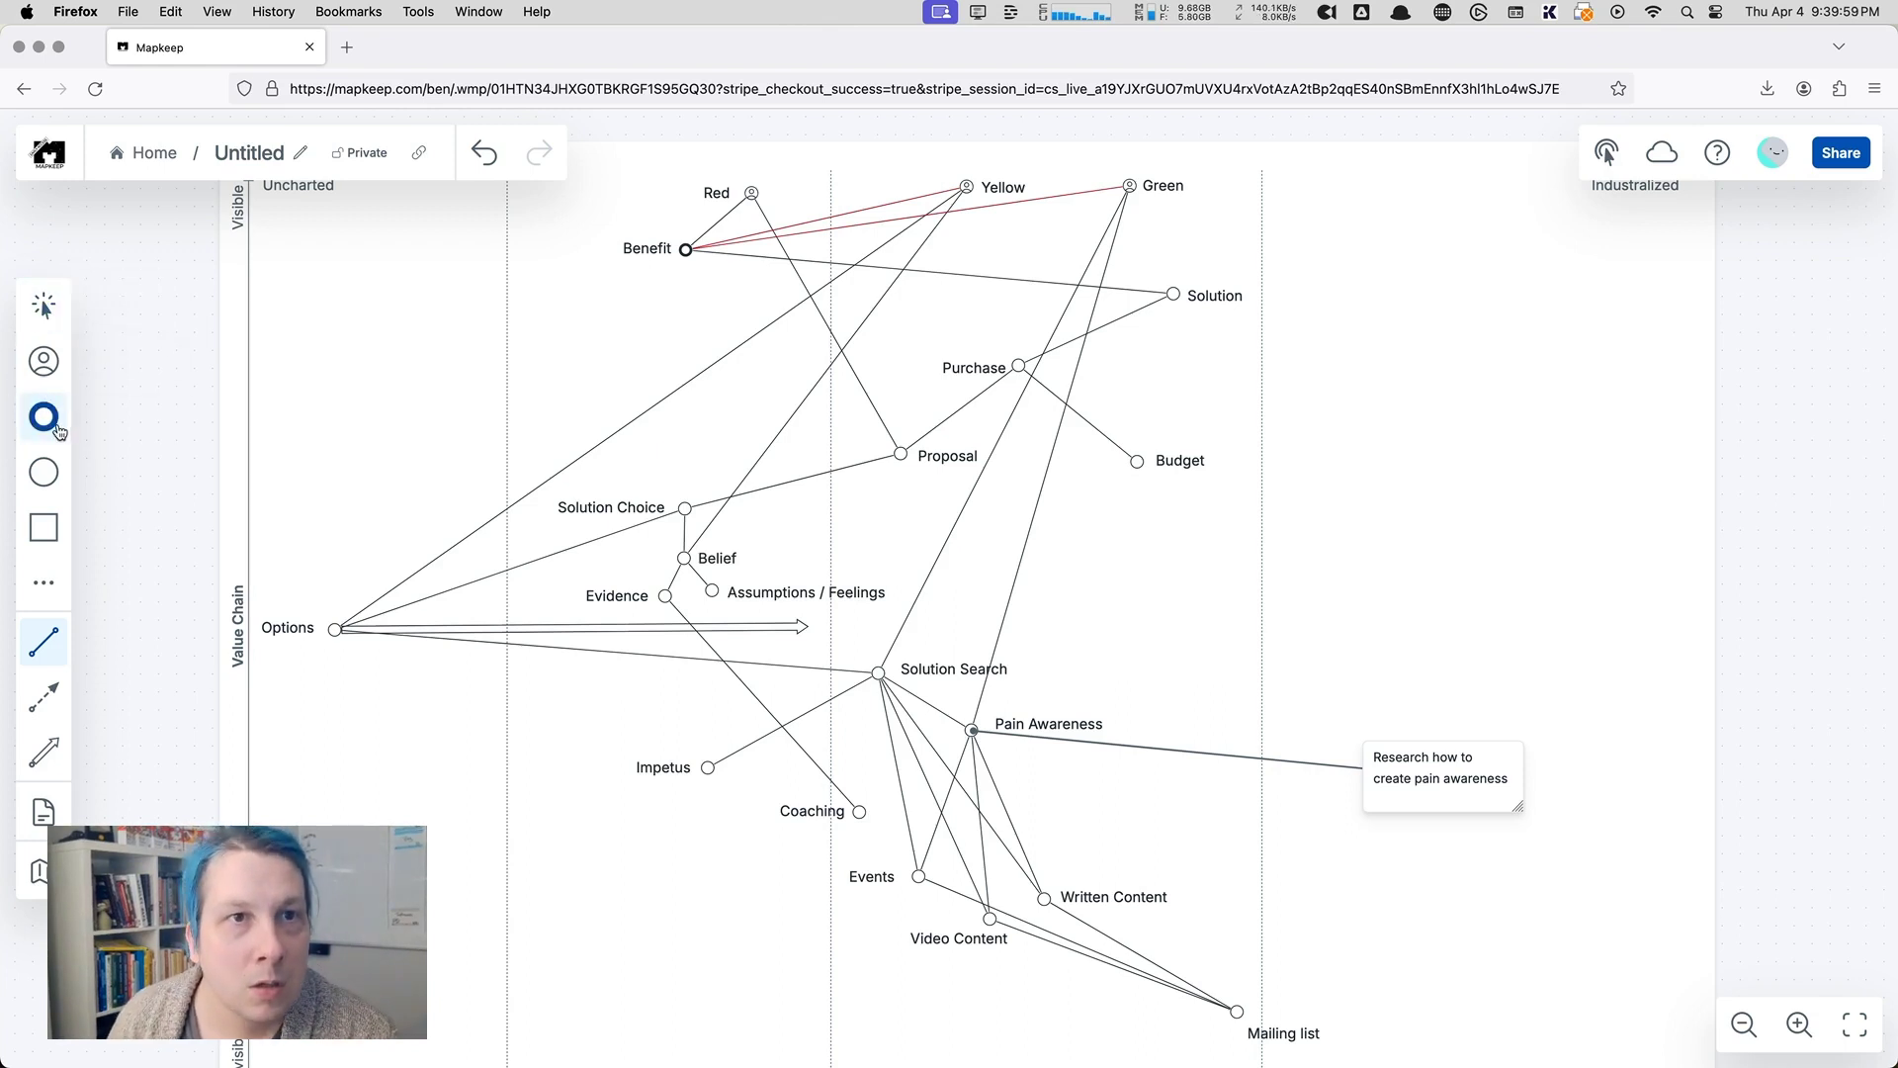
click(51, 472)
click(729, 898)
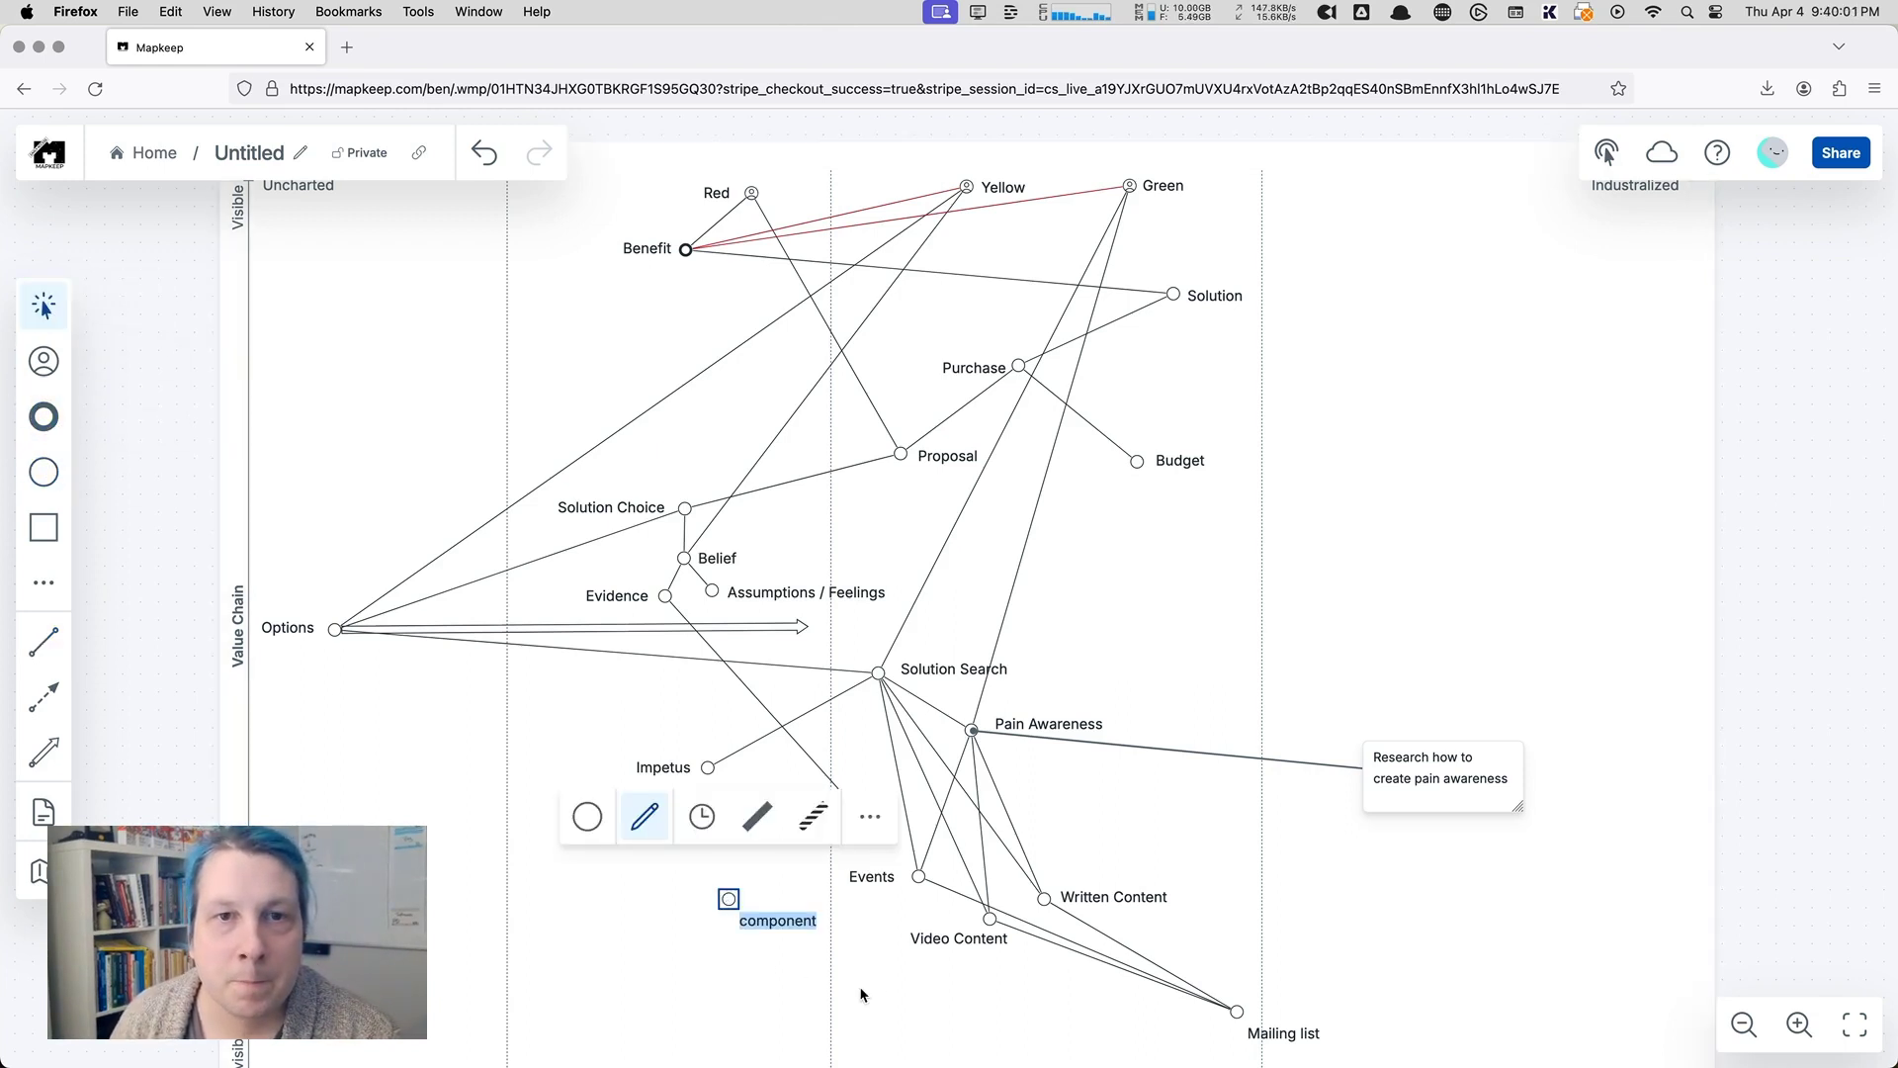
text(Stories)
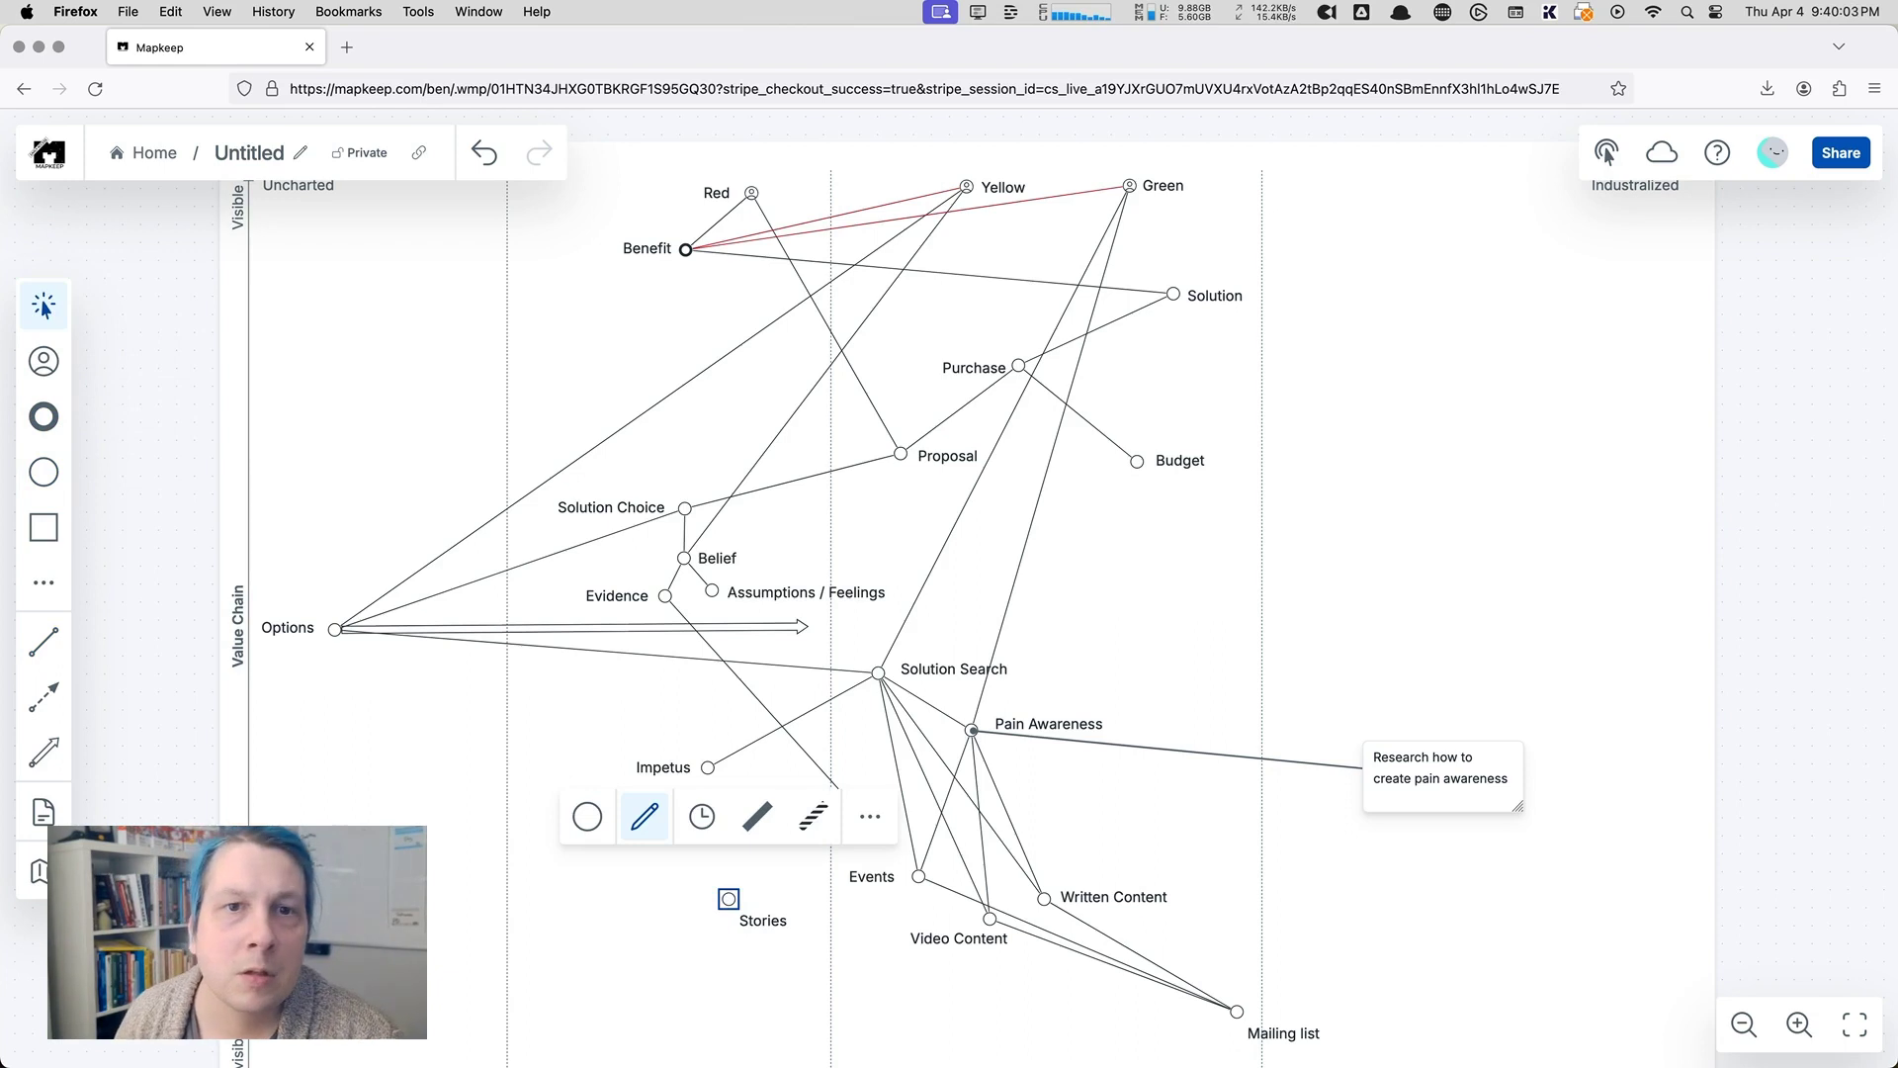
click(820, 997)
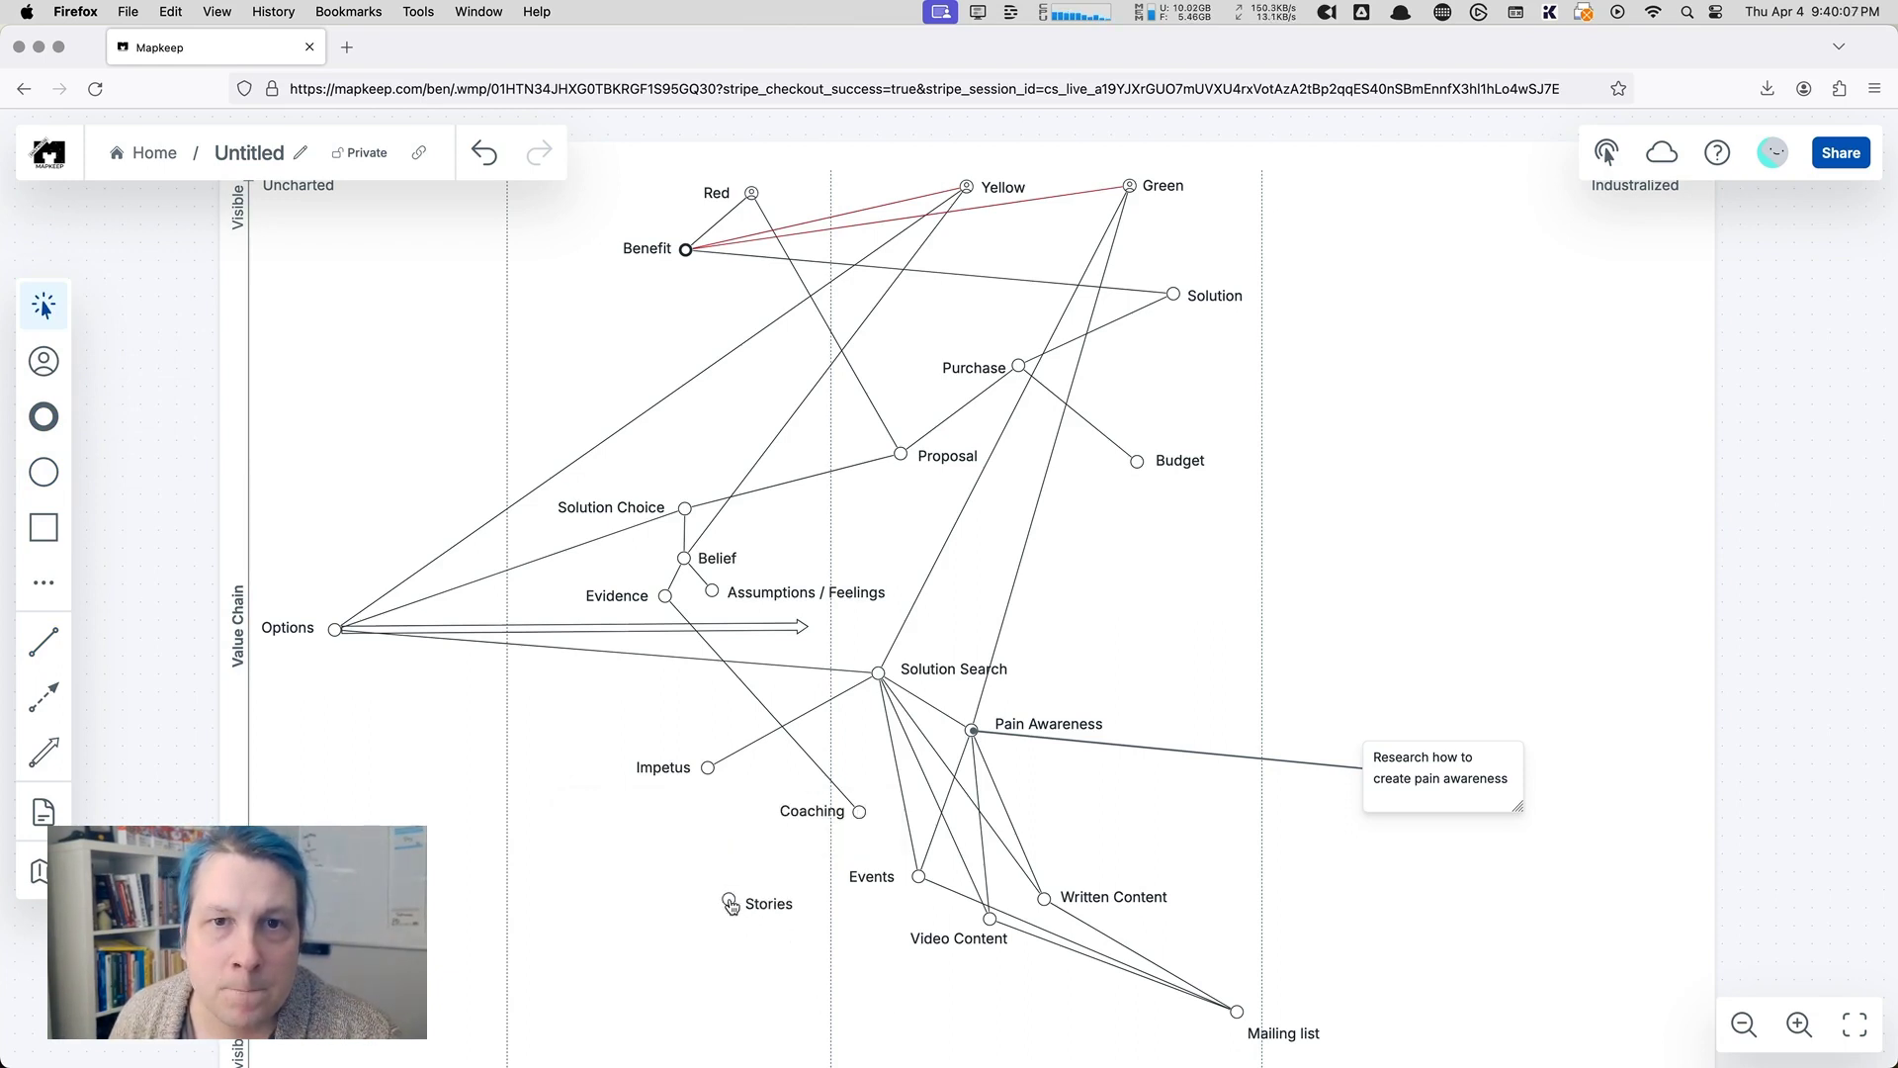
double_click(774, 904)
key(Right)
text(gathering)
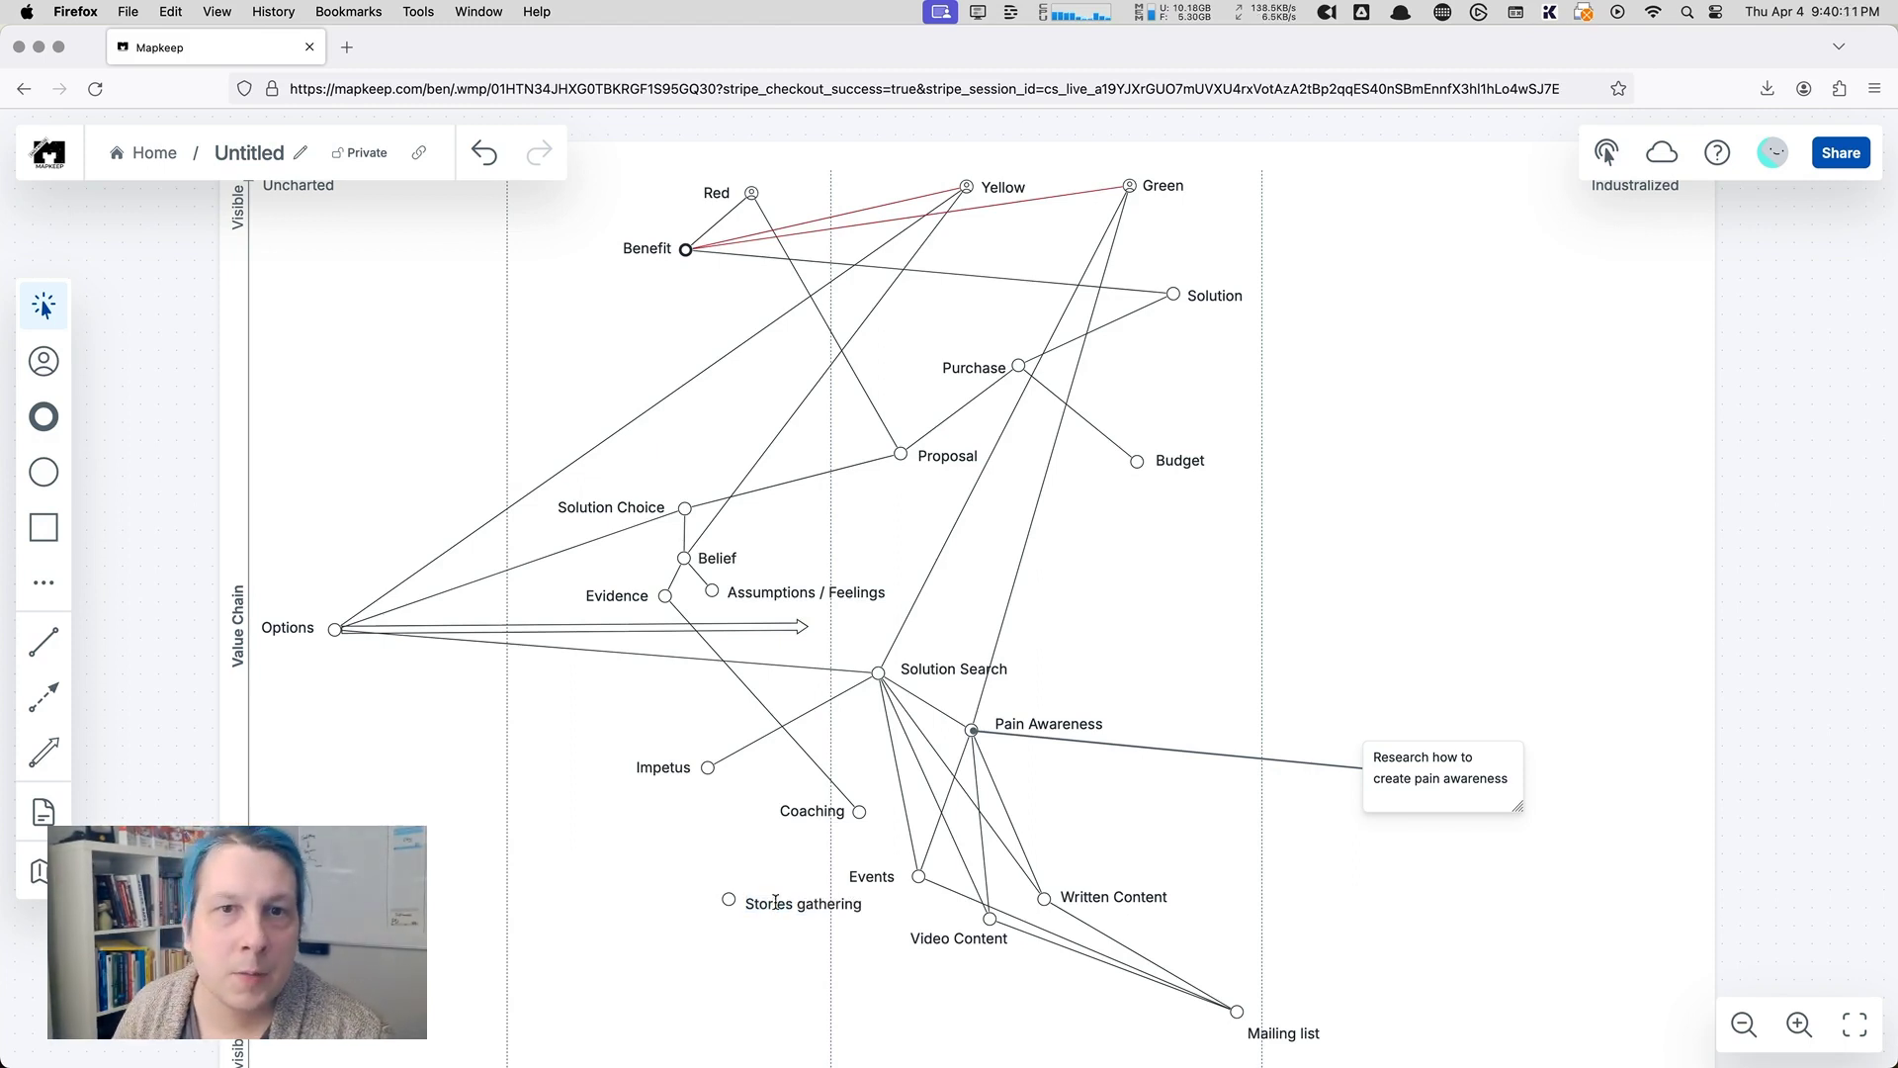
drag(804, 902, 799, 901)
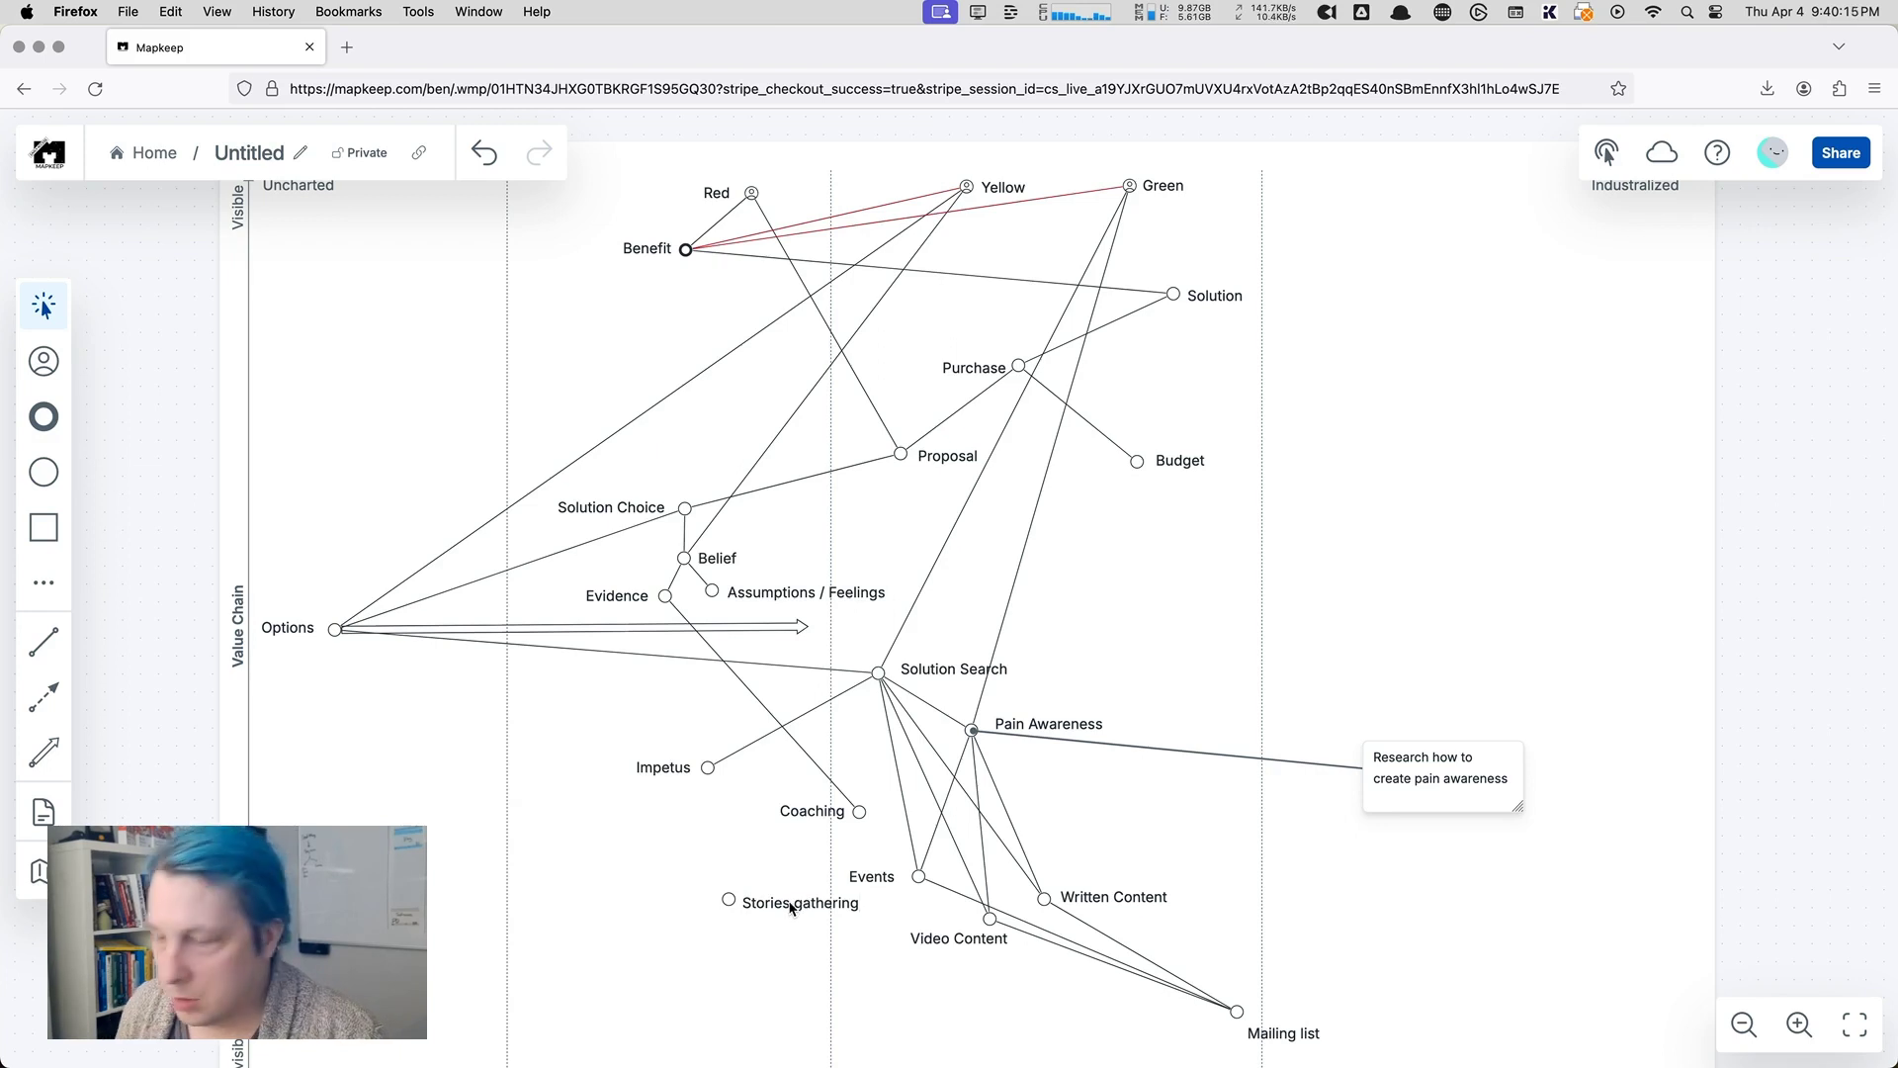
drag(792, 903, 860, 903)
key(BackSpace)
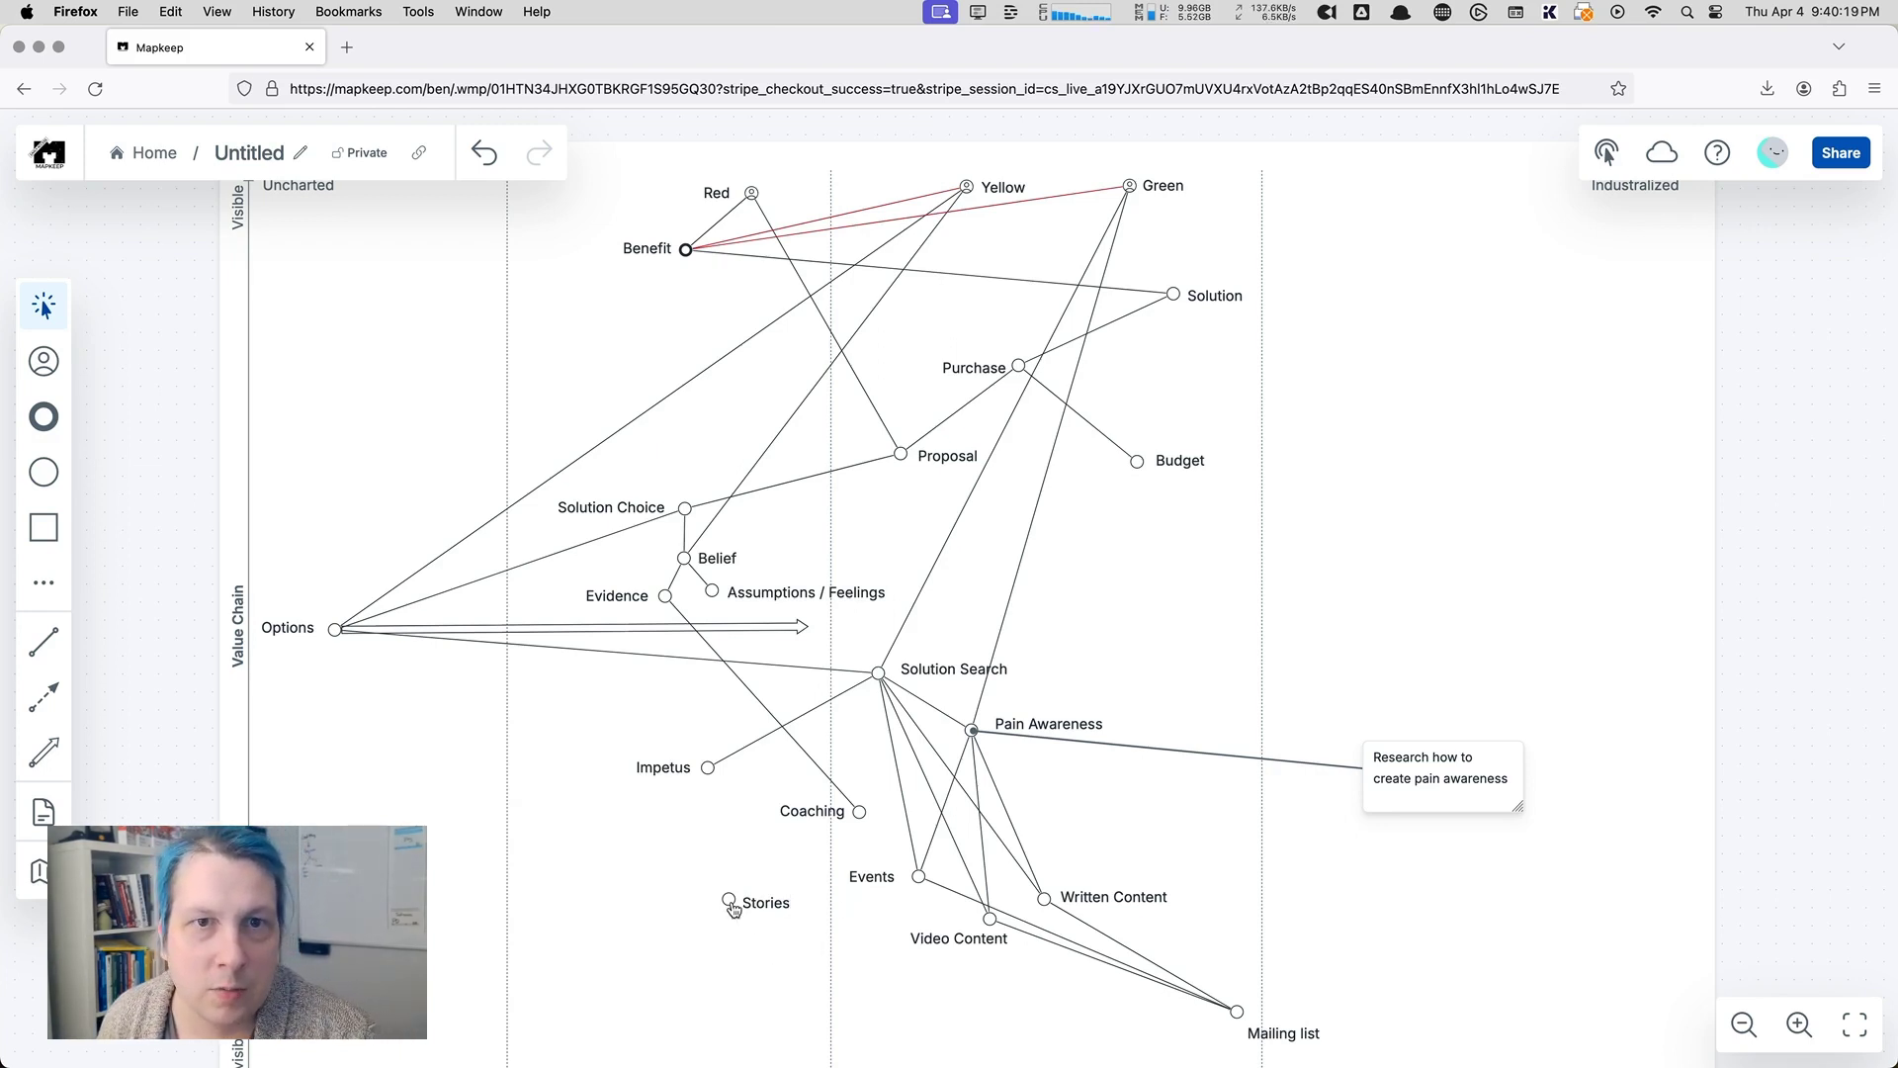
Step: Link Stories to Impetus and shift Stories slightly to the right
drag(729, 905, 708, 768)
click(840, 992)
click(44, 642)
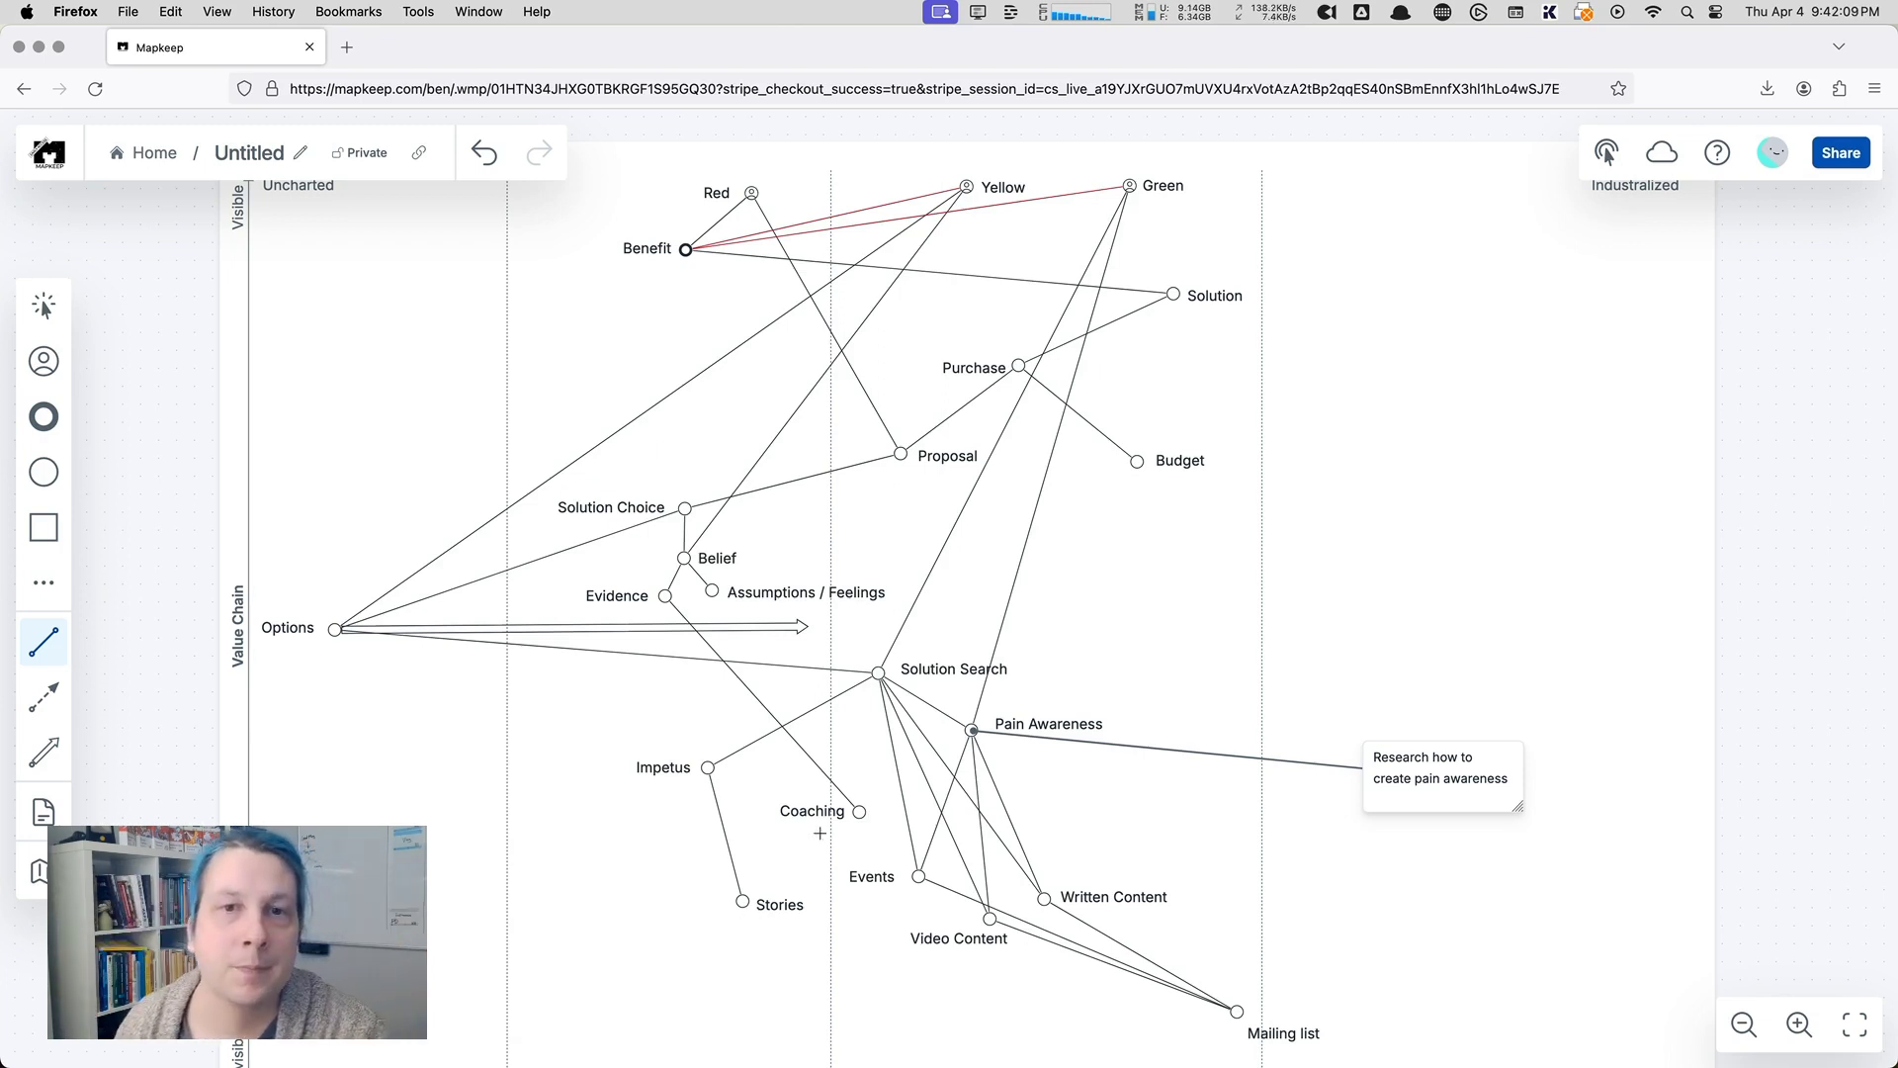
Step: Add a component named "Talks" below Video Content in the Product column, with its label on its right side
click(43, 471)
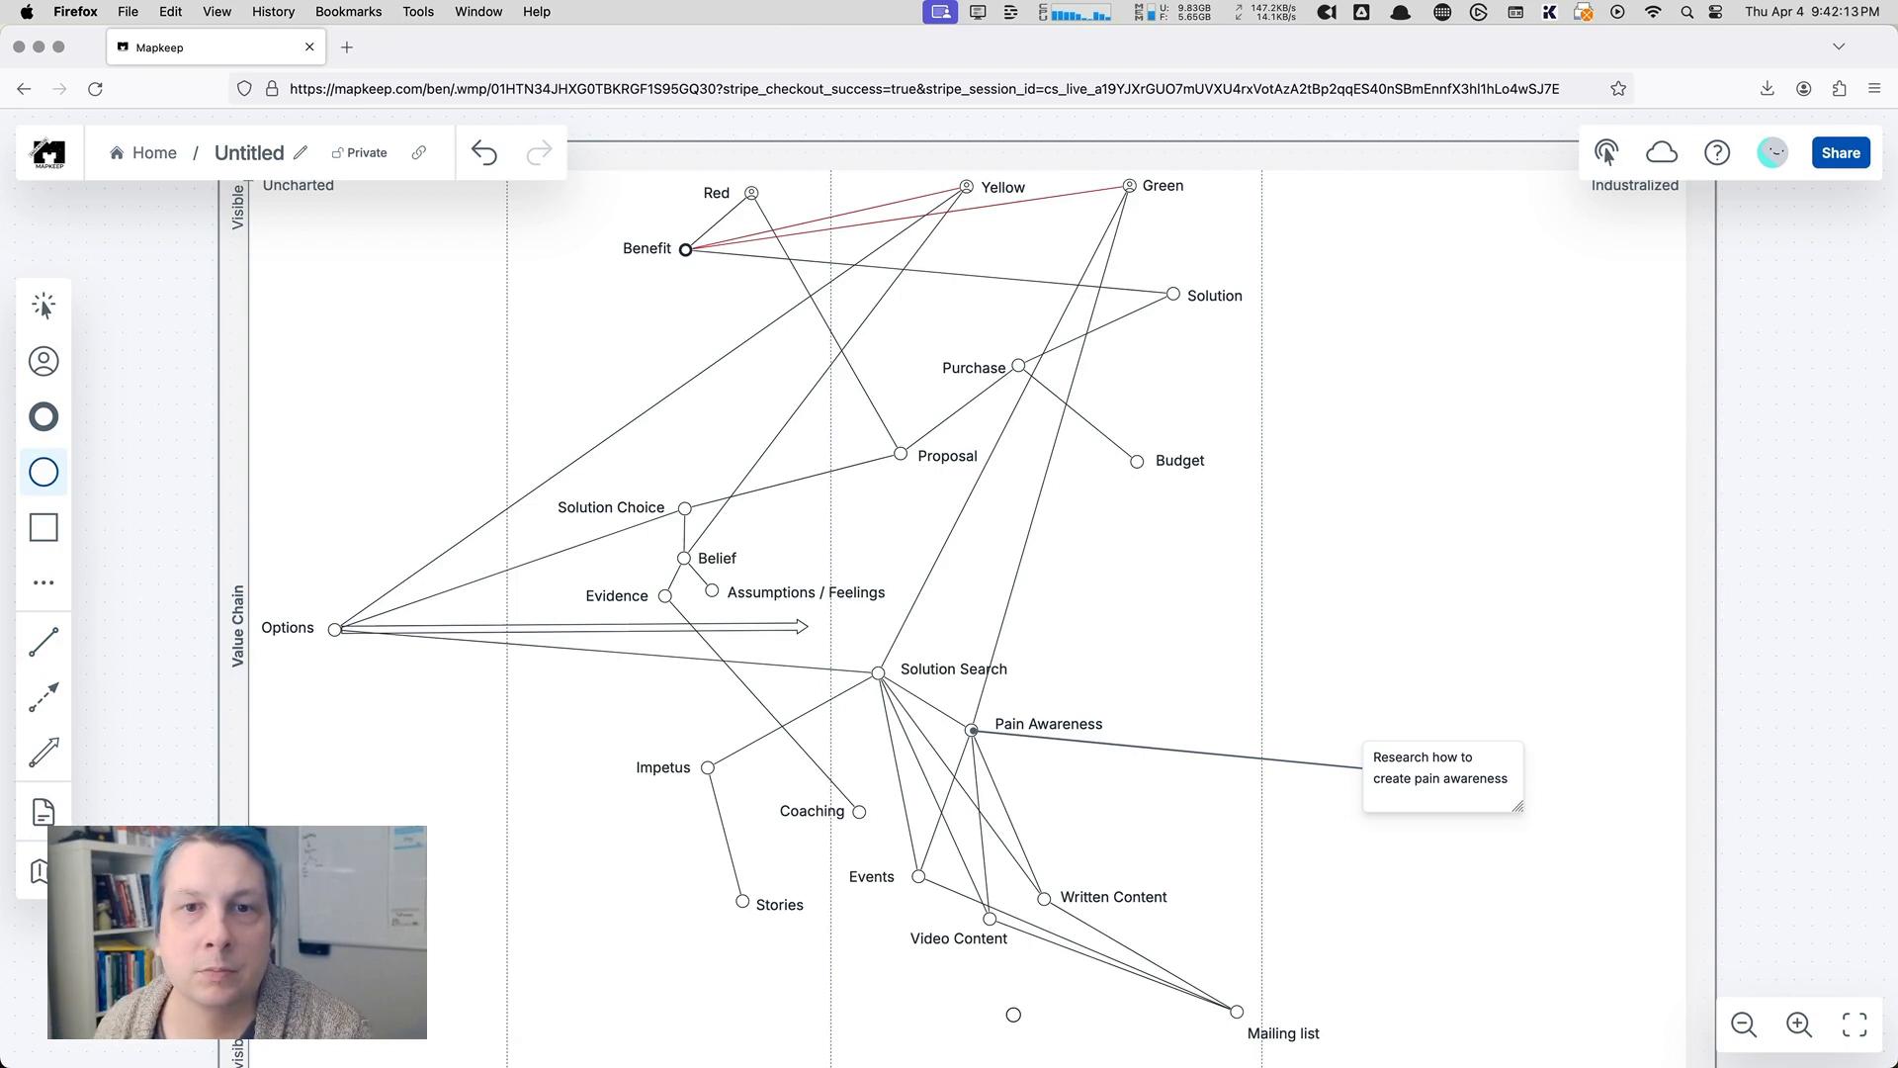
click(1014, 1015)
text(Talks)
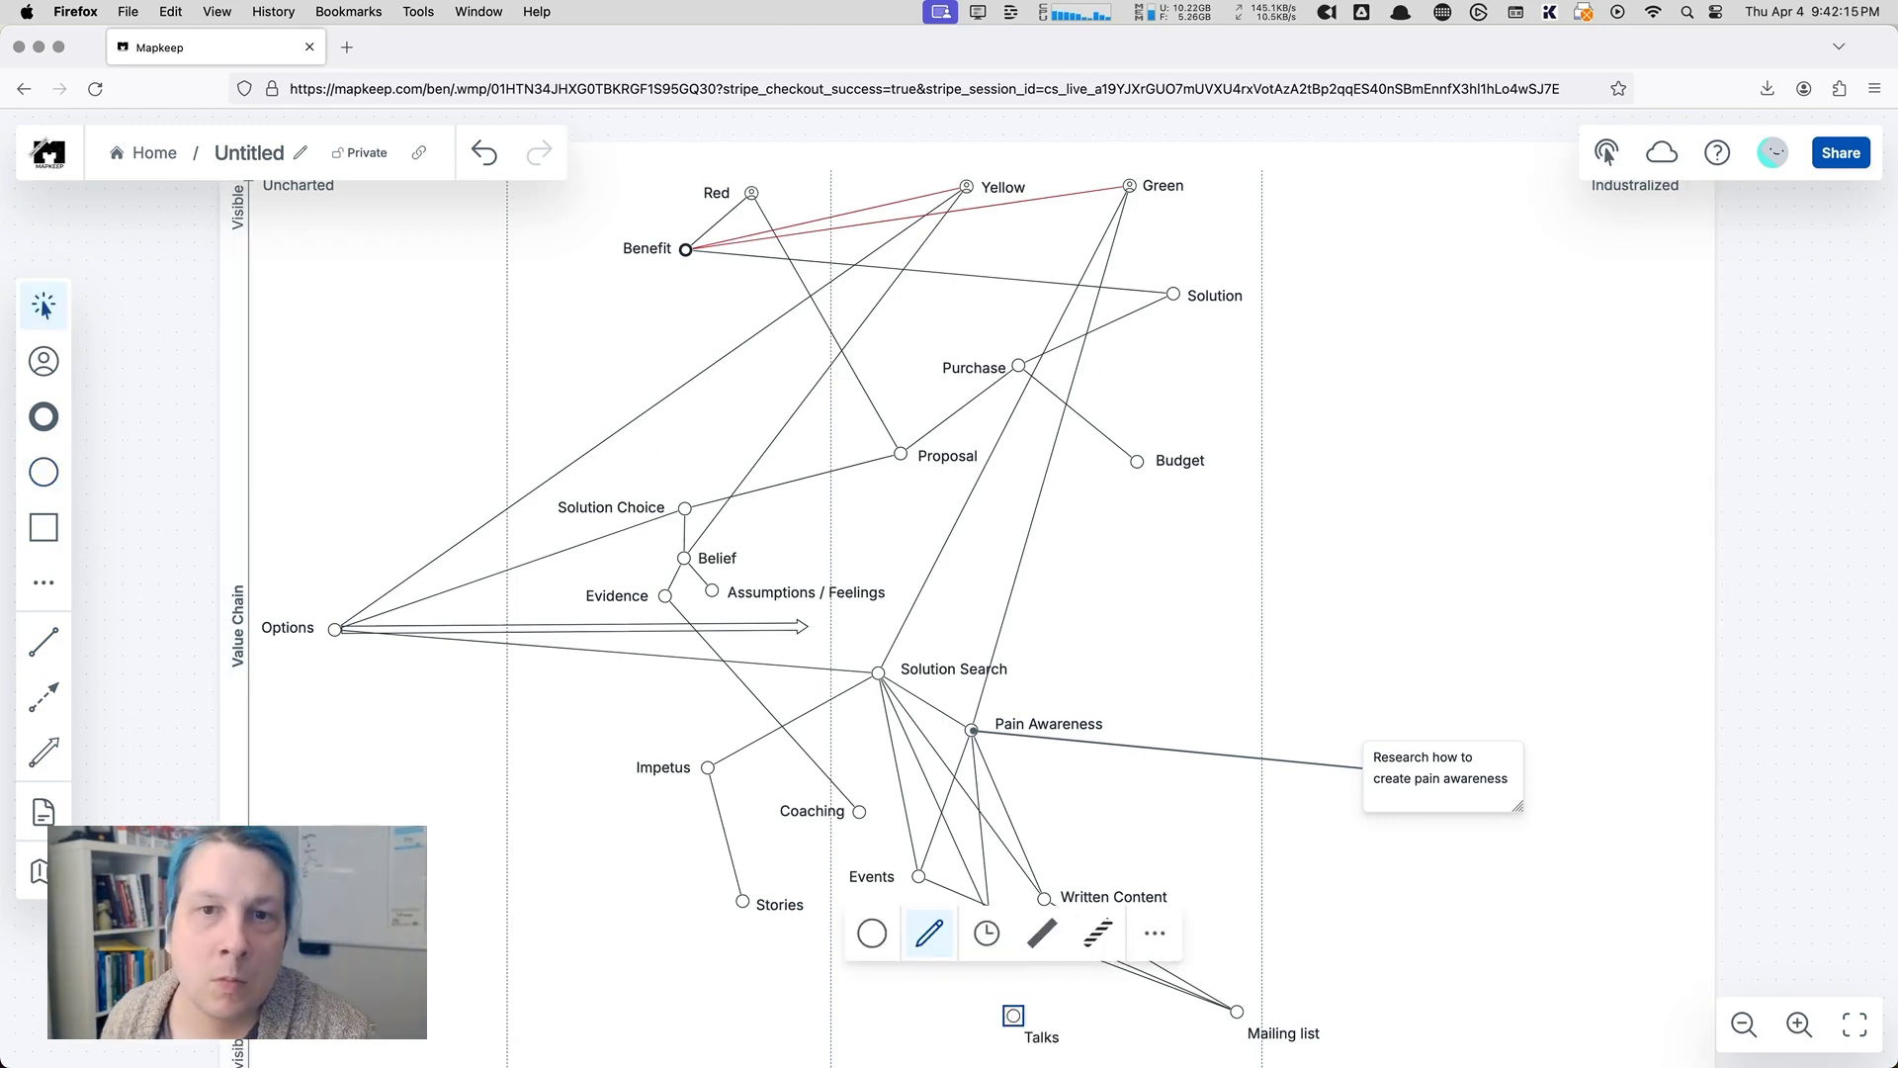
click(1105, 1043)
double_click(1043, 1039)
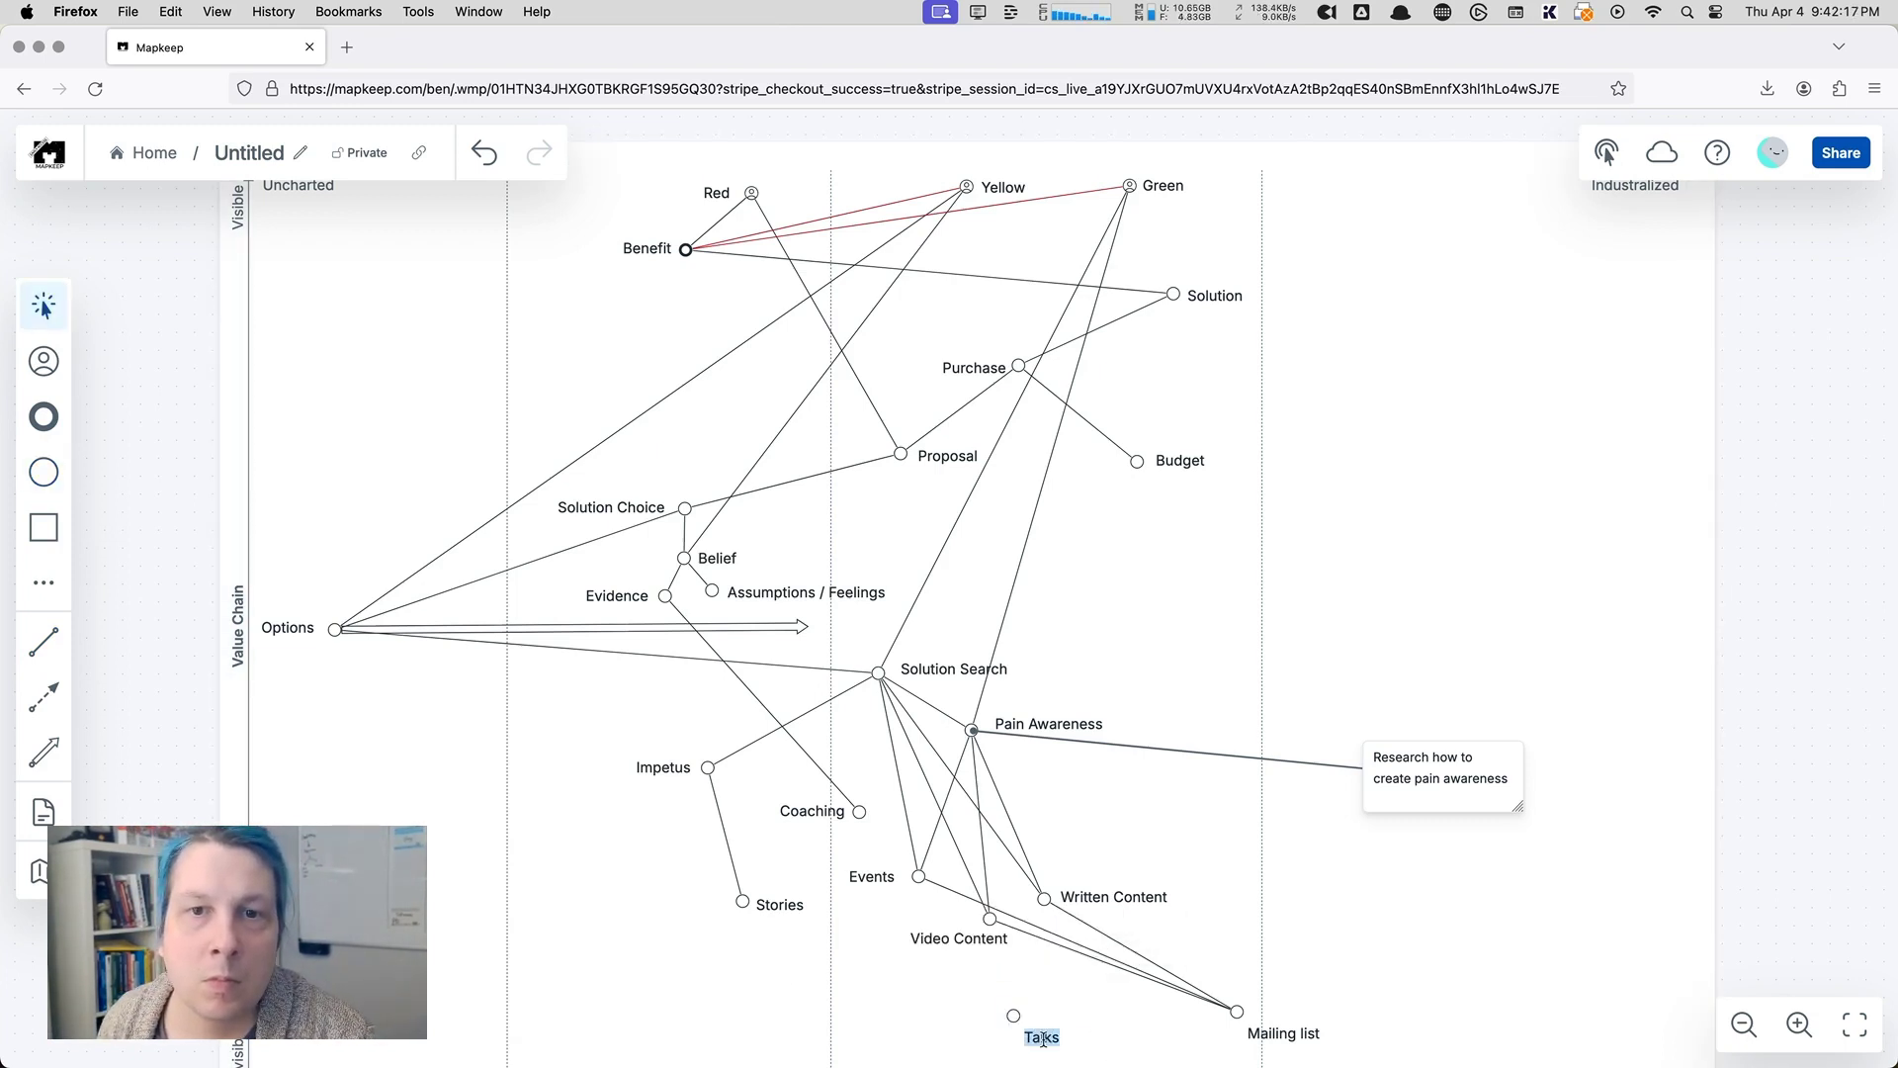
click(1083, 1038)
drag(1041, 1042, 1047, 1020)
Step: Change the label of the Talks component to "Recorded Talks"
double_click(1044, 1021)
key(Left)
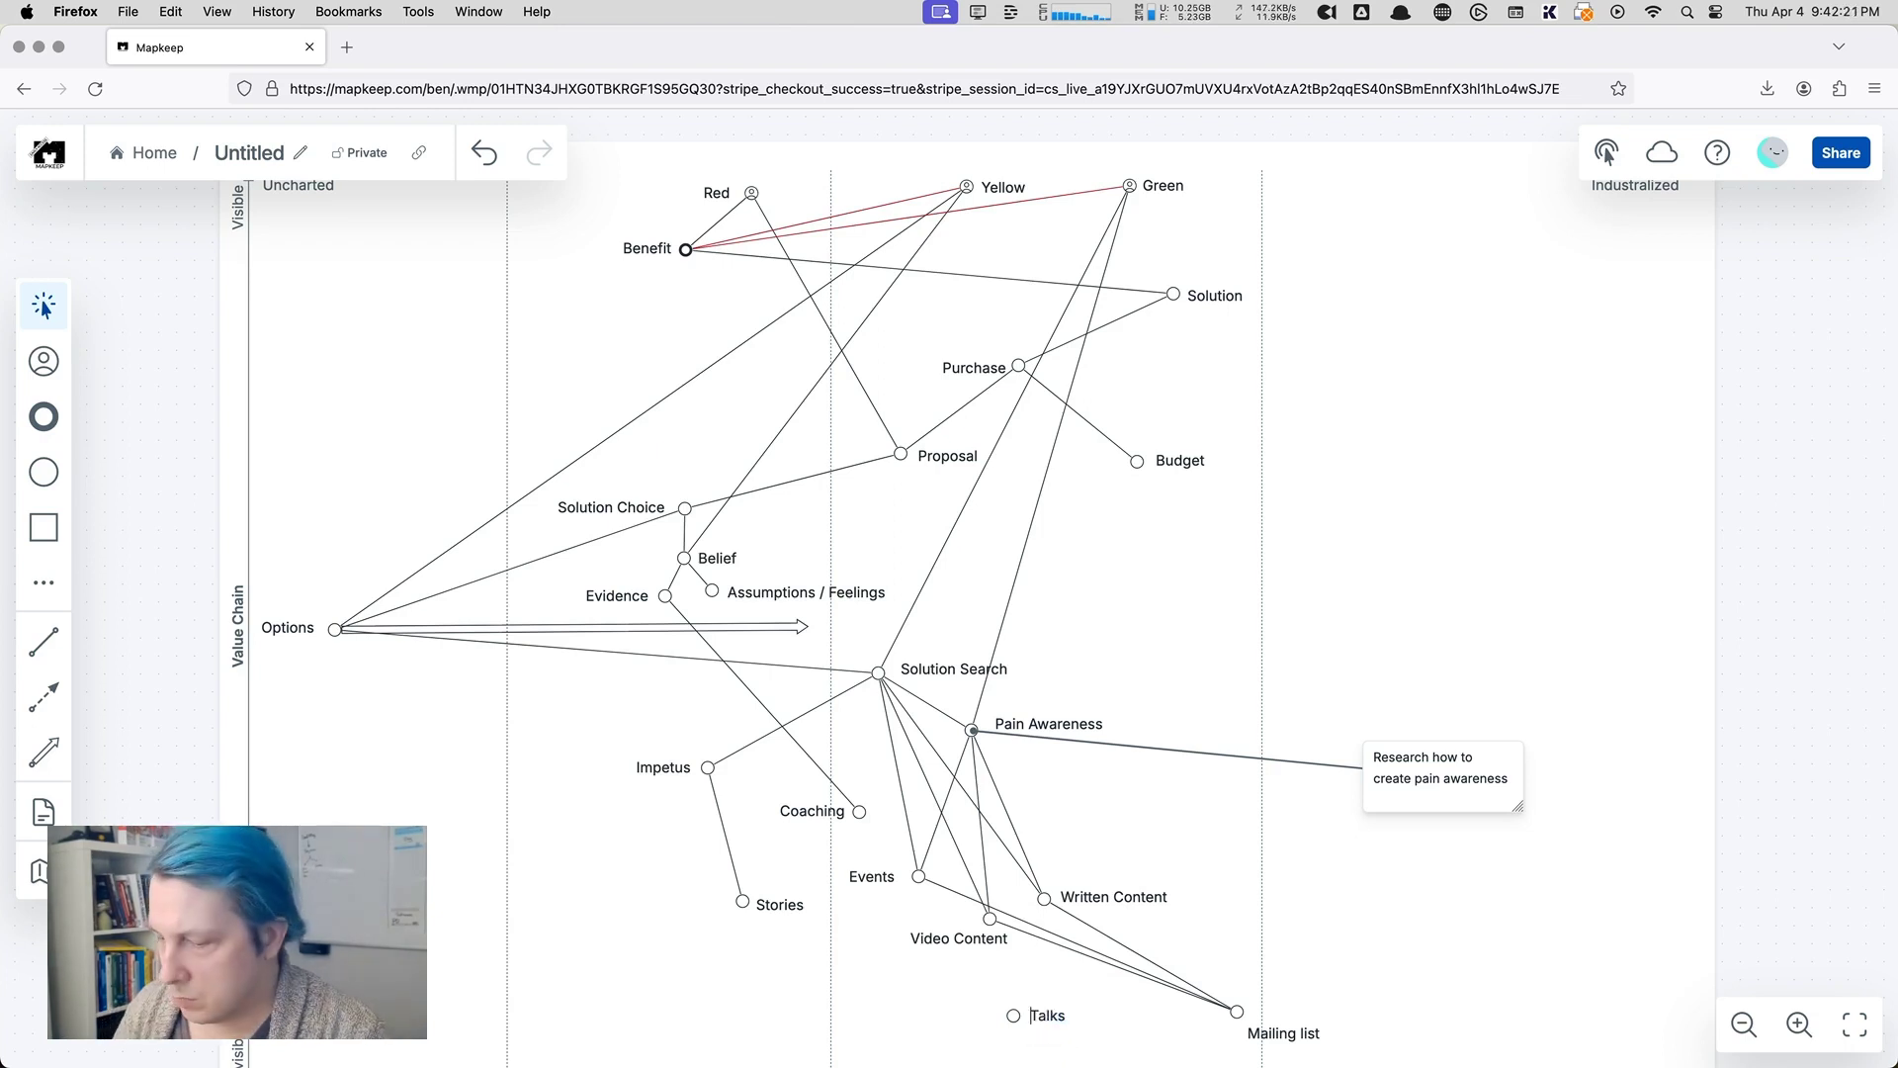
text(Recrod)
key(BackSpace)
key(BackSpace)
key(BackSpace)
text(orded)
Step: Link Stories to Recorded Talks
click(43, 642)
drag(764, 909, 1013, 1016)
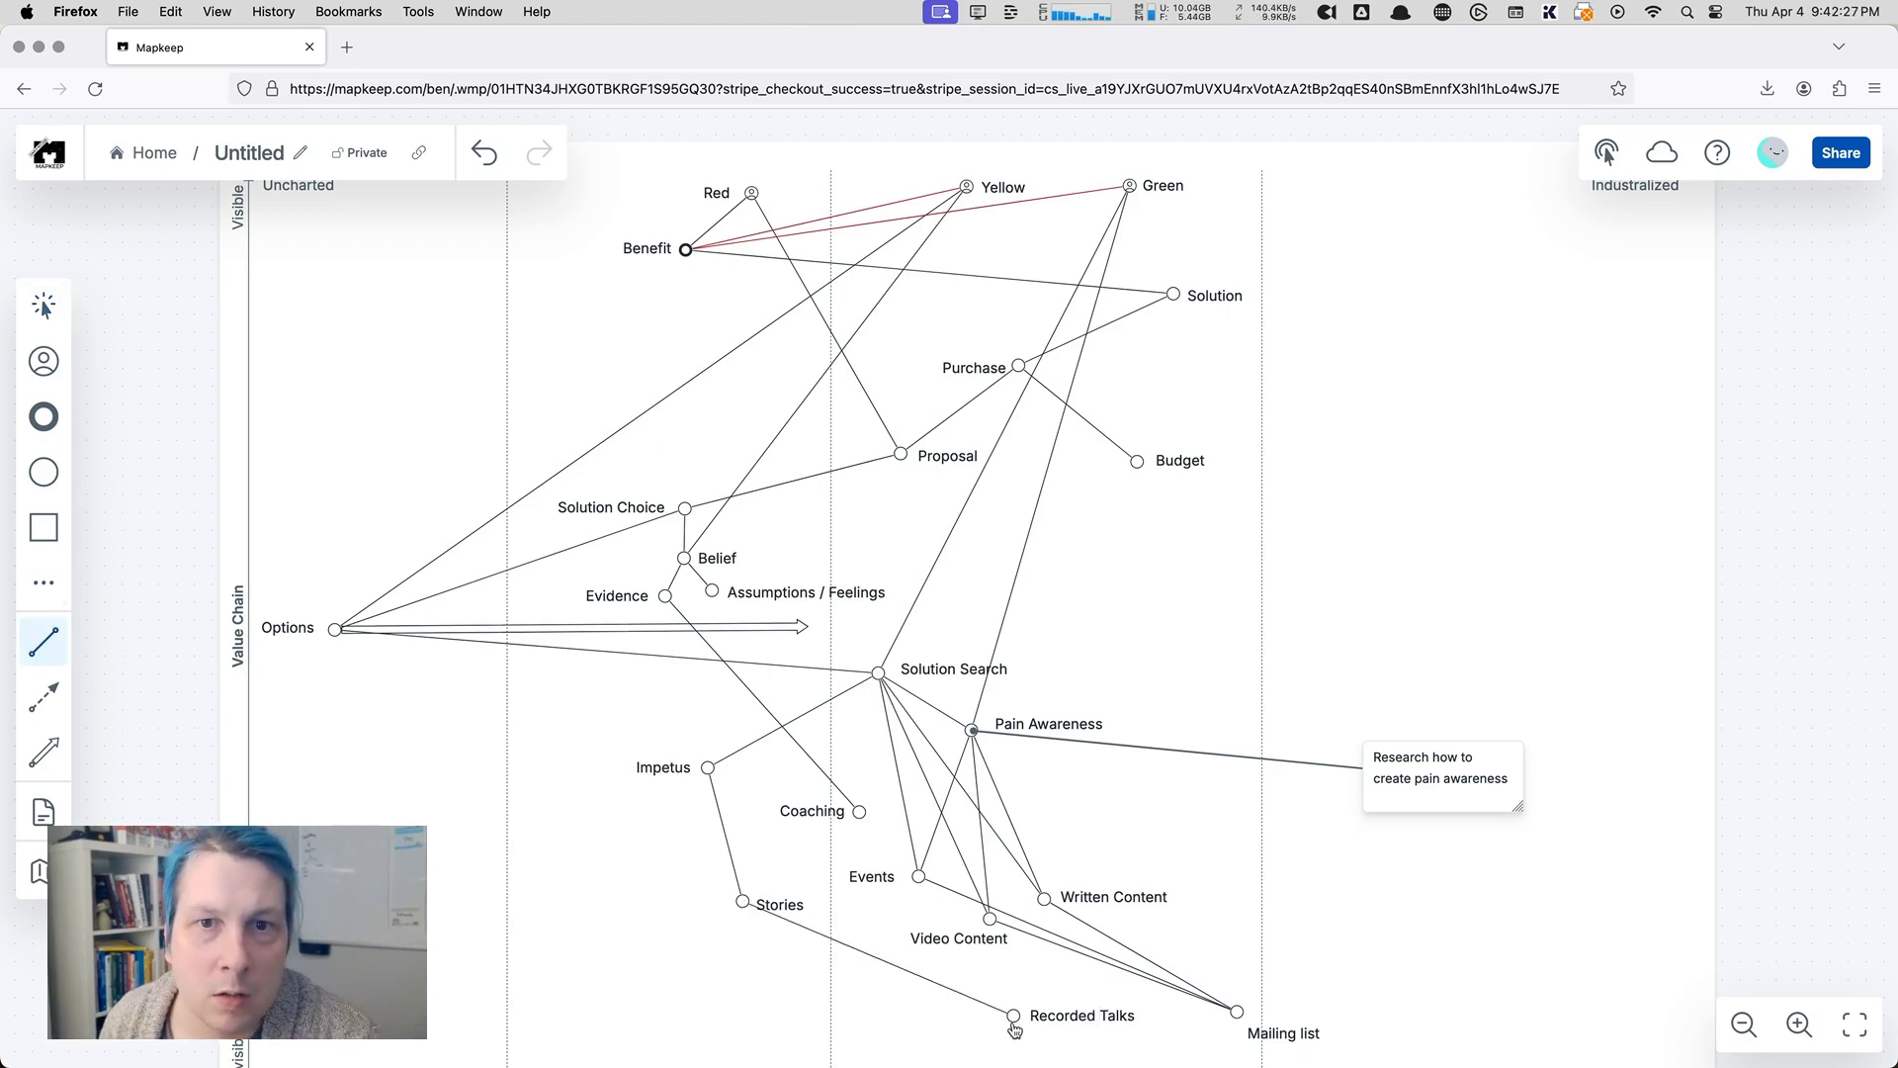
click(42, 310)
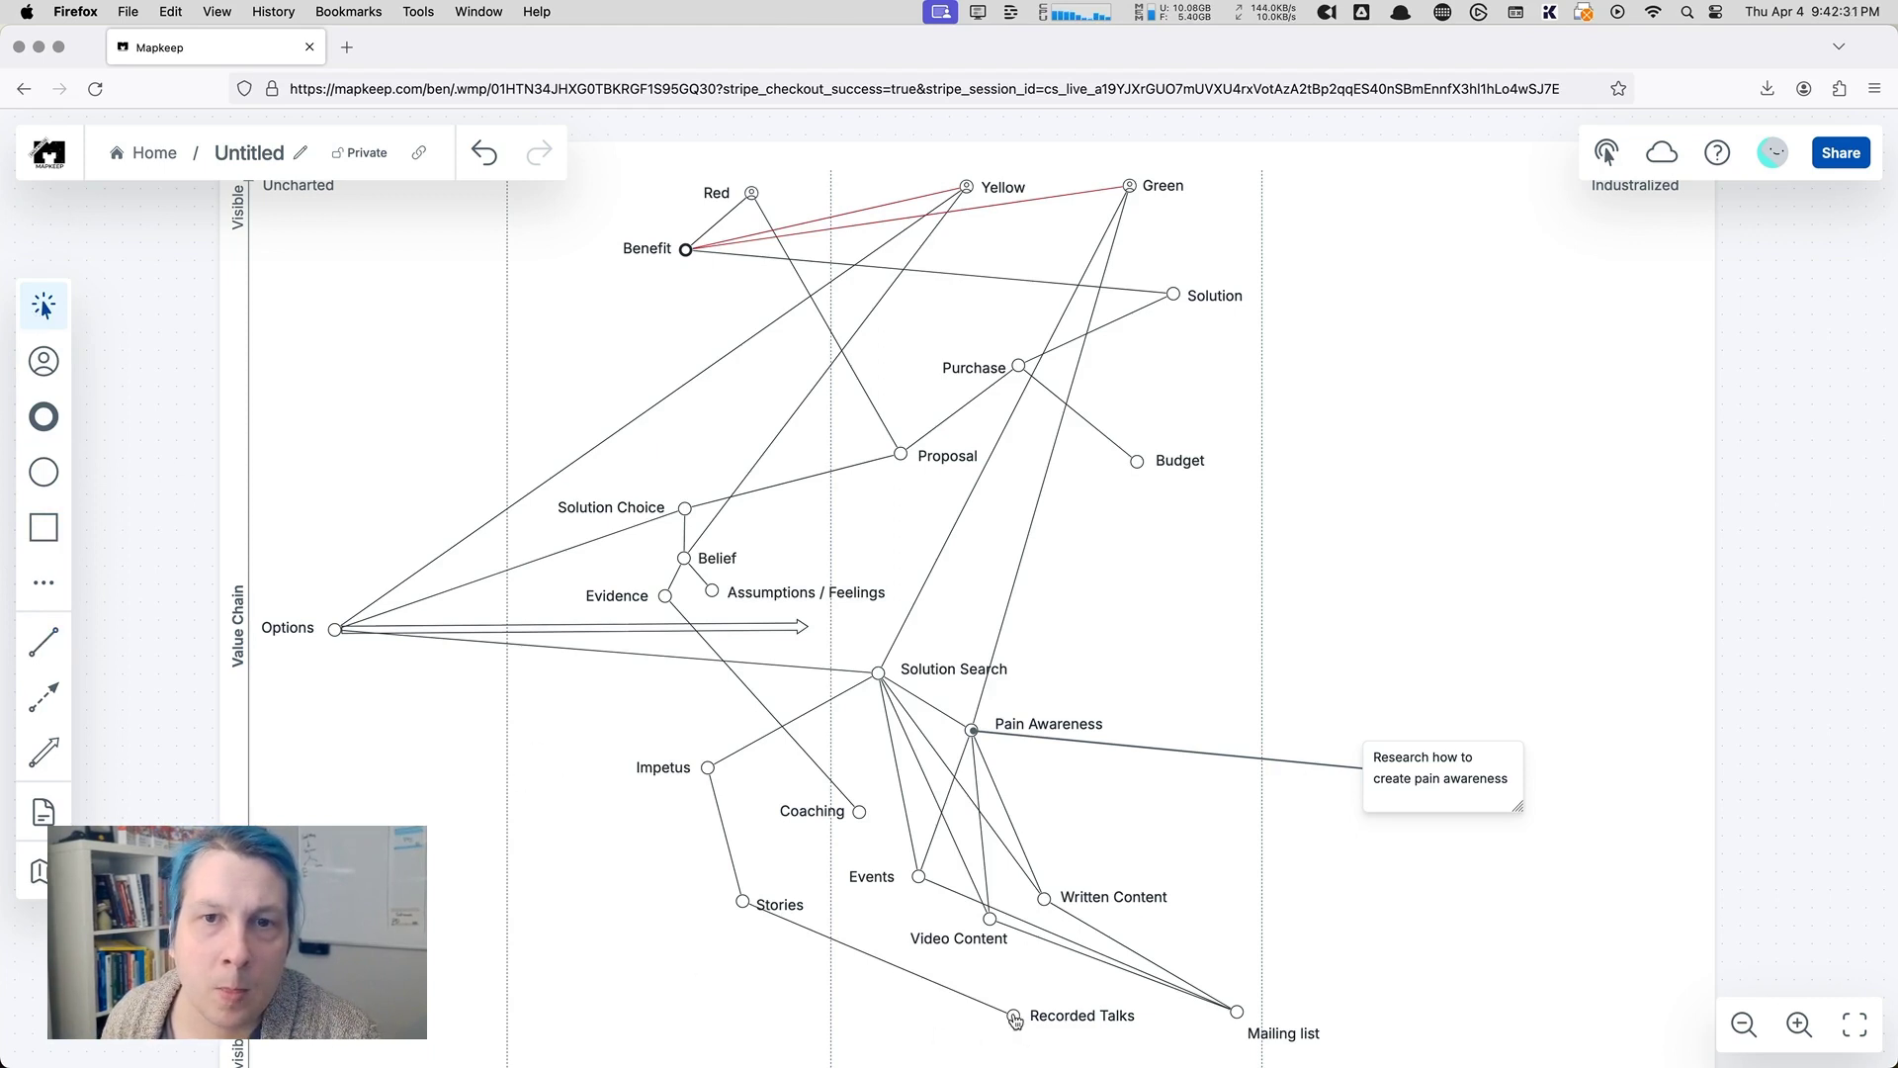
Step: Add a component named "Testimonials" just left of Recorded Talks in the Product column
click(44, 471)
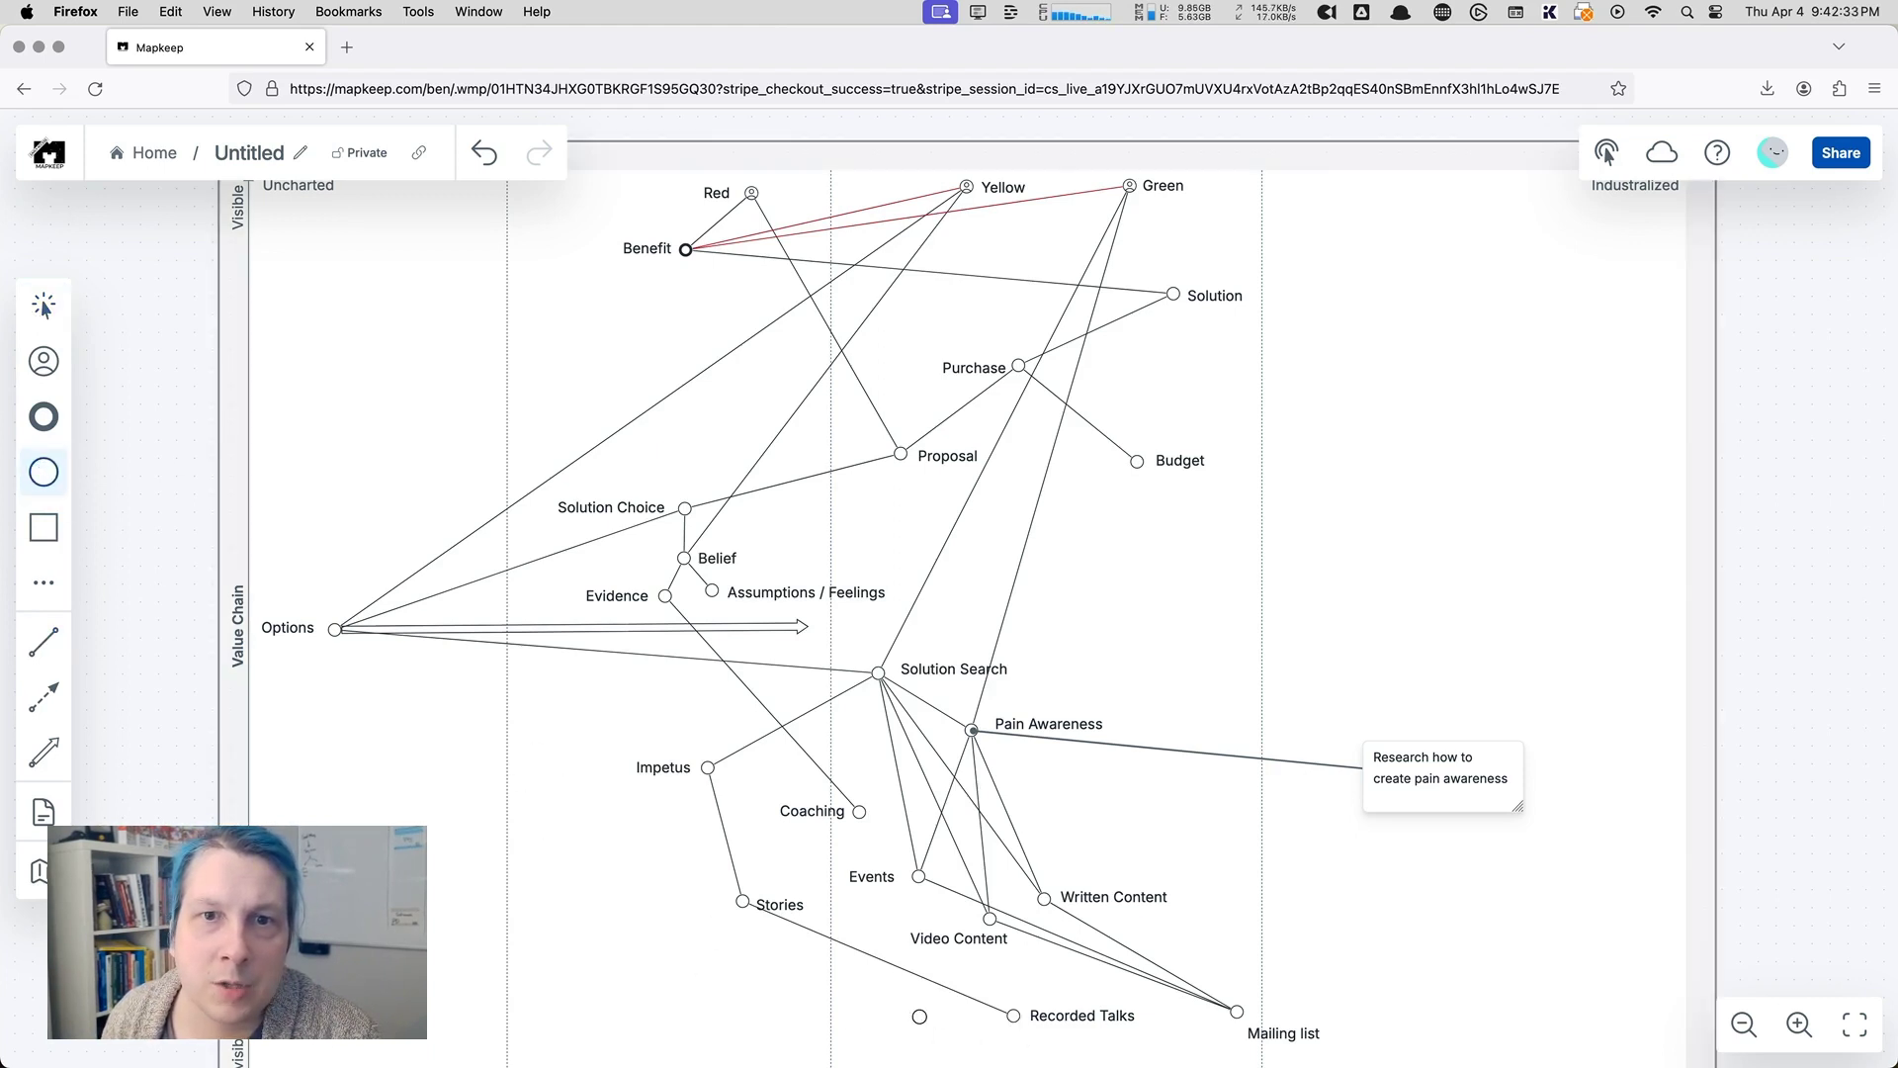
click(920, 1017)
text(Testimonials)
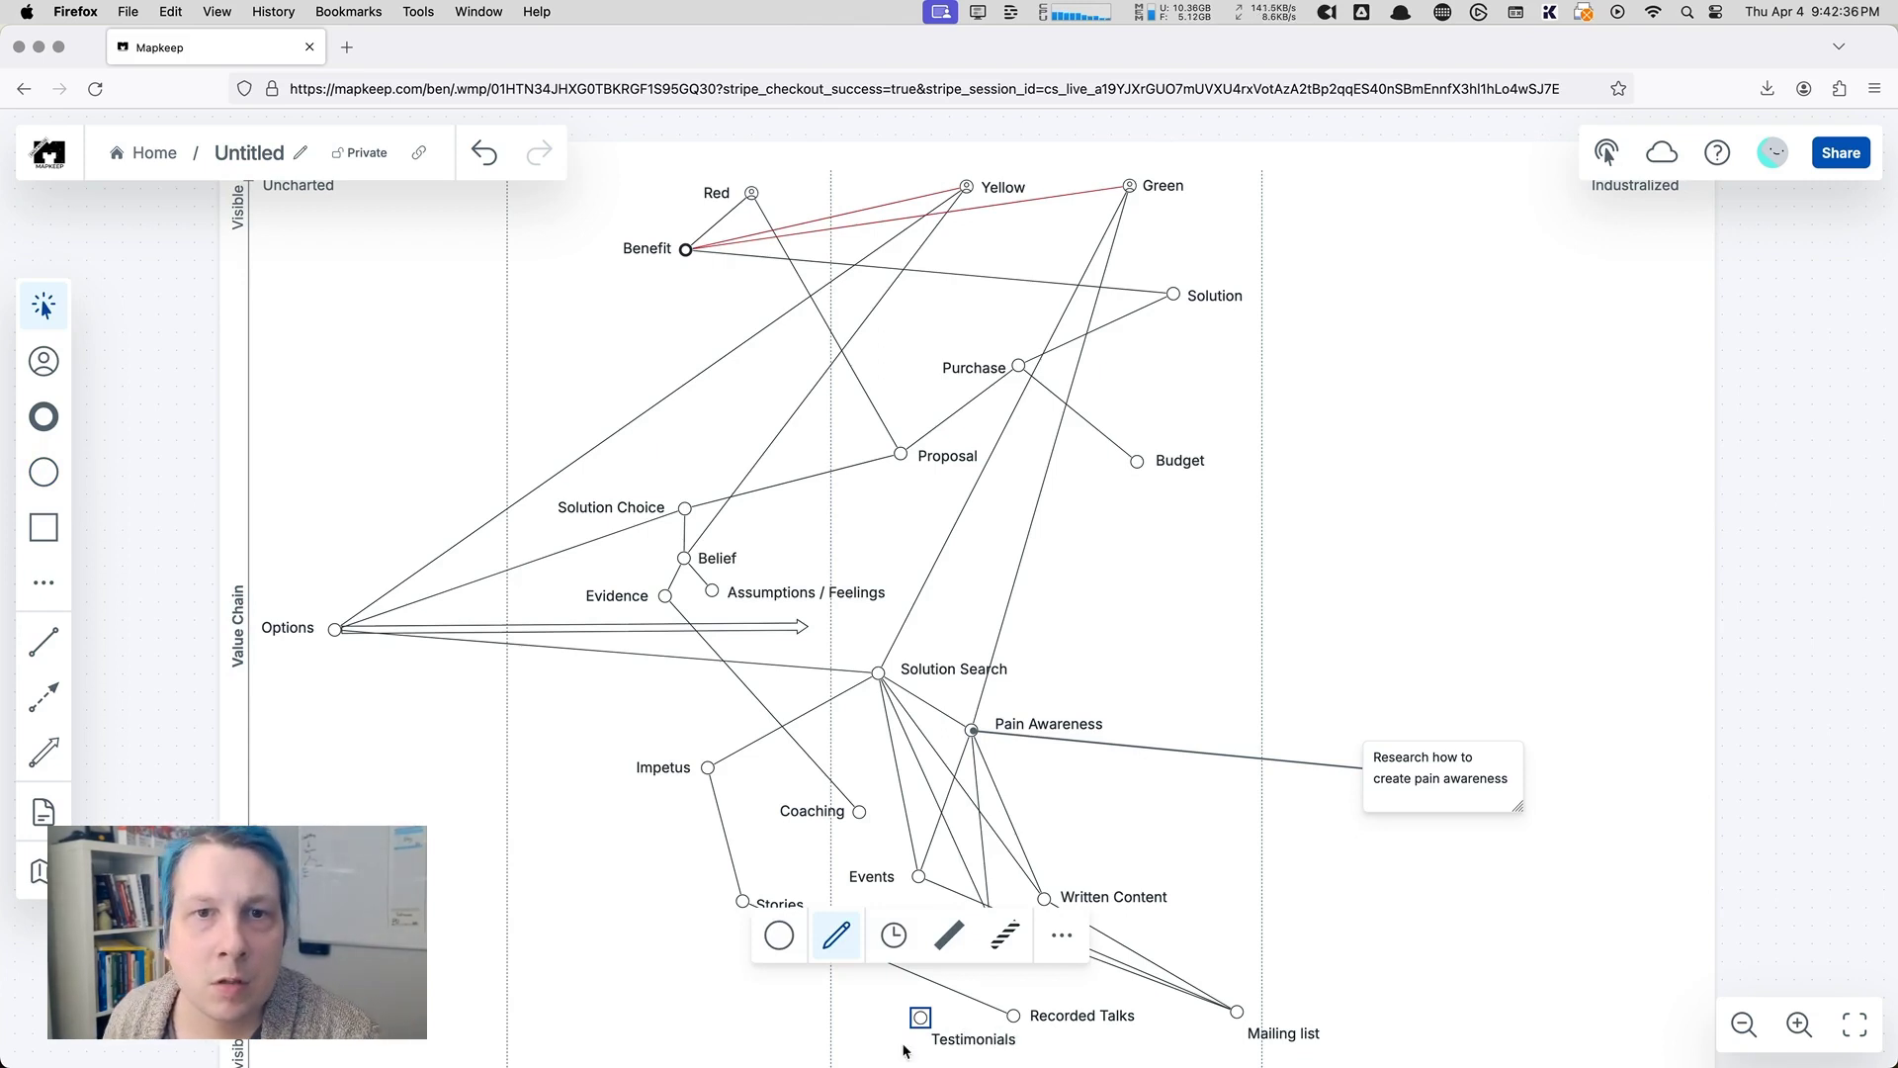
click(902, 1050)
Step: Link Stories to Testimonials, and shift Testimonials closer to Recorded Talks with its label on its left side
click(62, 654)
drag(744, 902, 921, 1017)
click(43, 306)
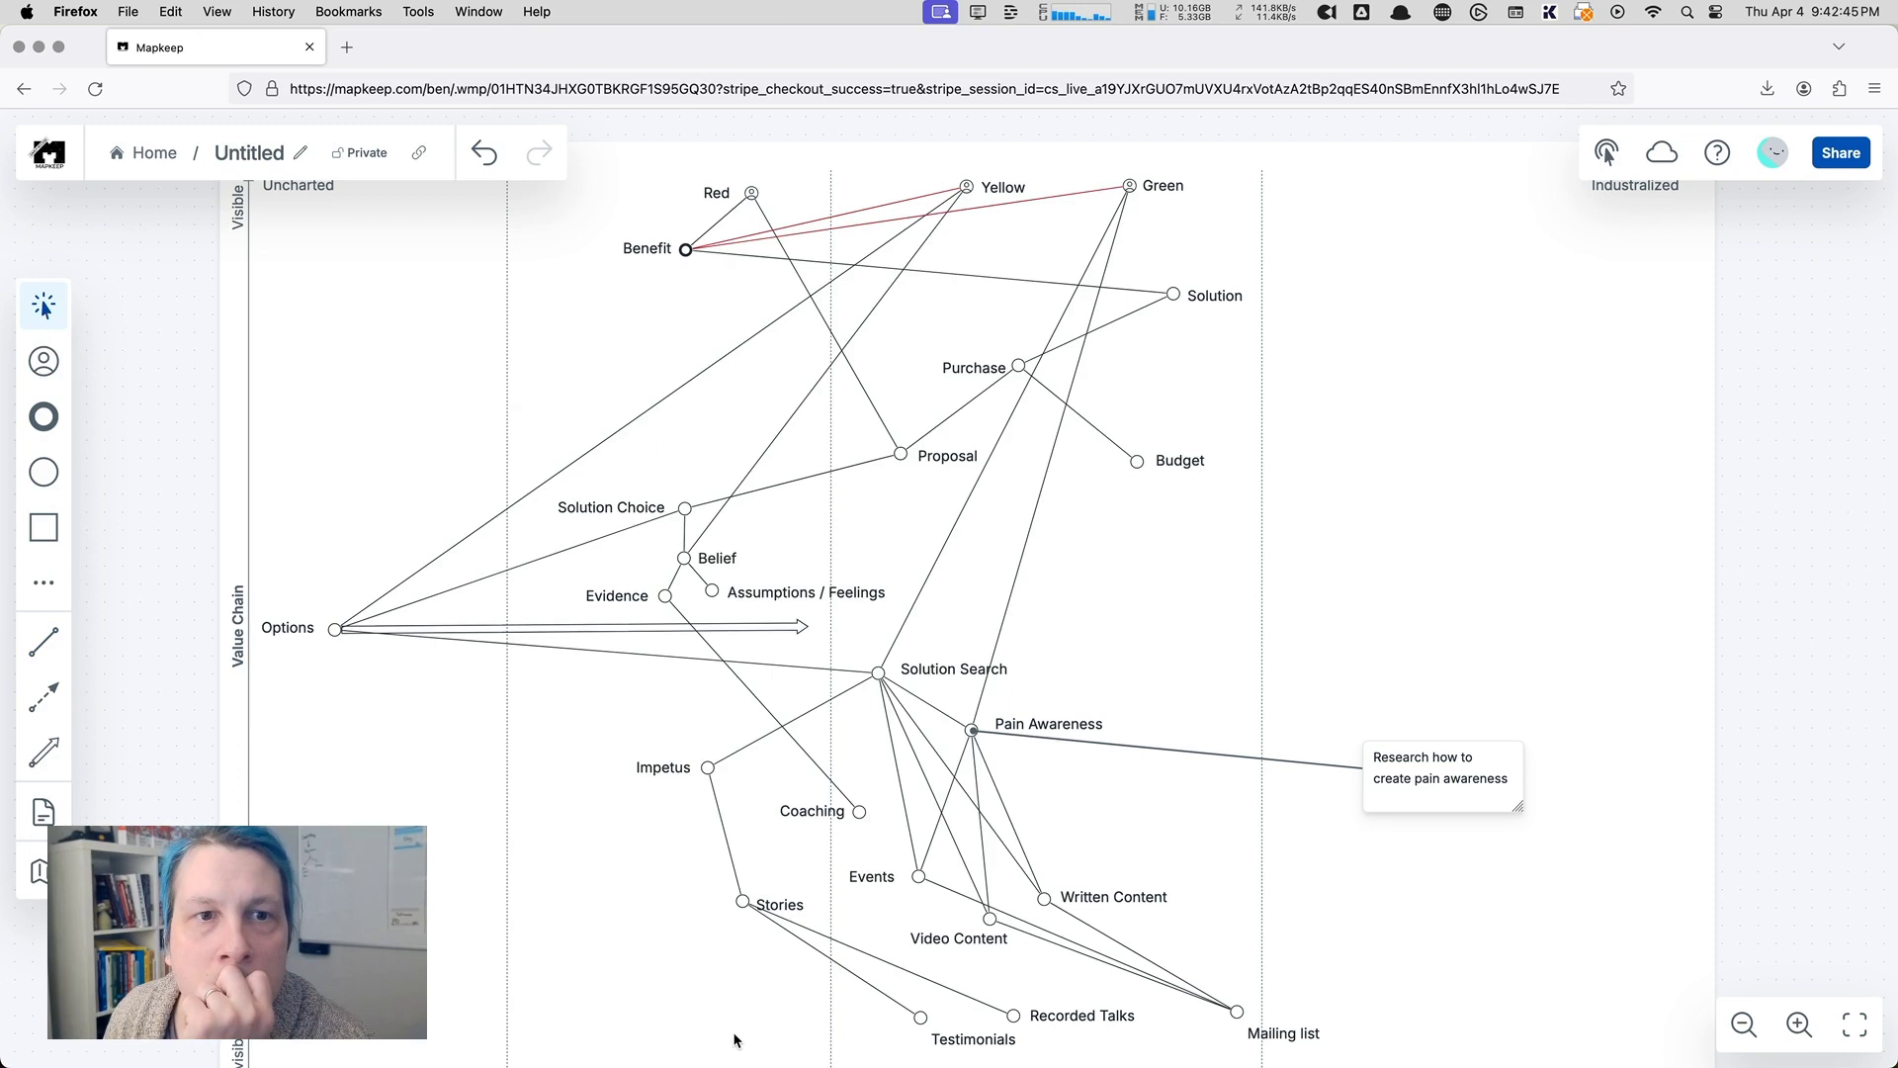
mouse_move(922, 1018)
mouse_down()
mouse_move(954, 1018)
mouse_move(885, 1019)
mouse_up()
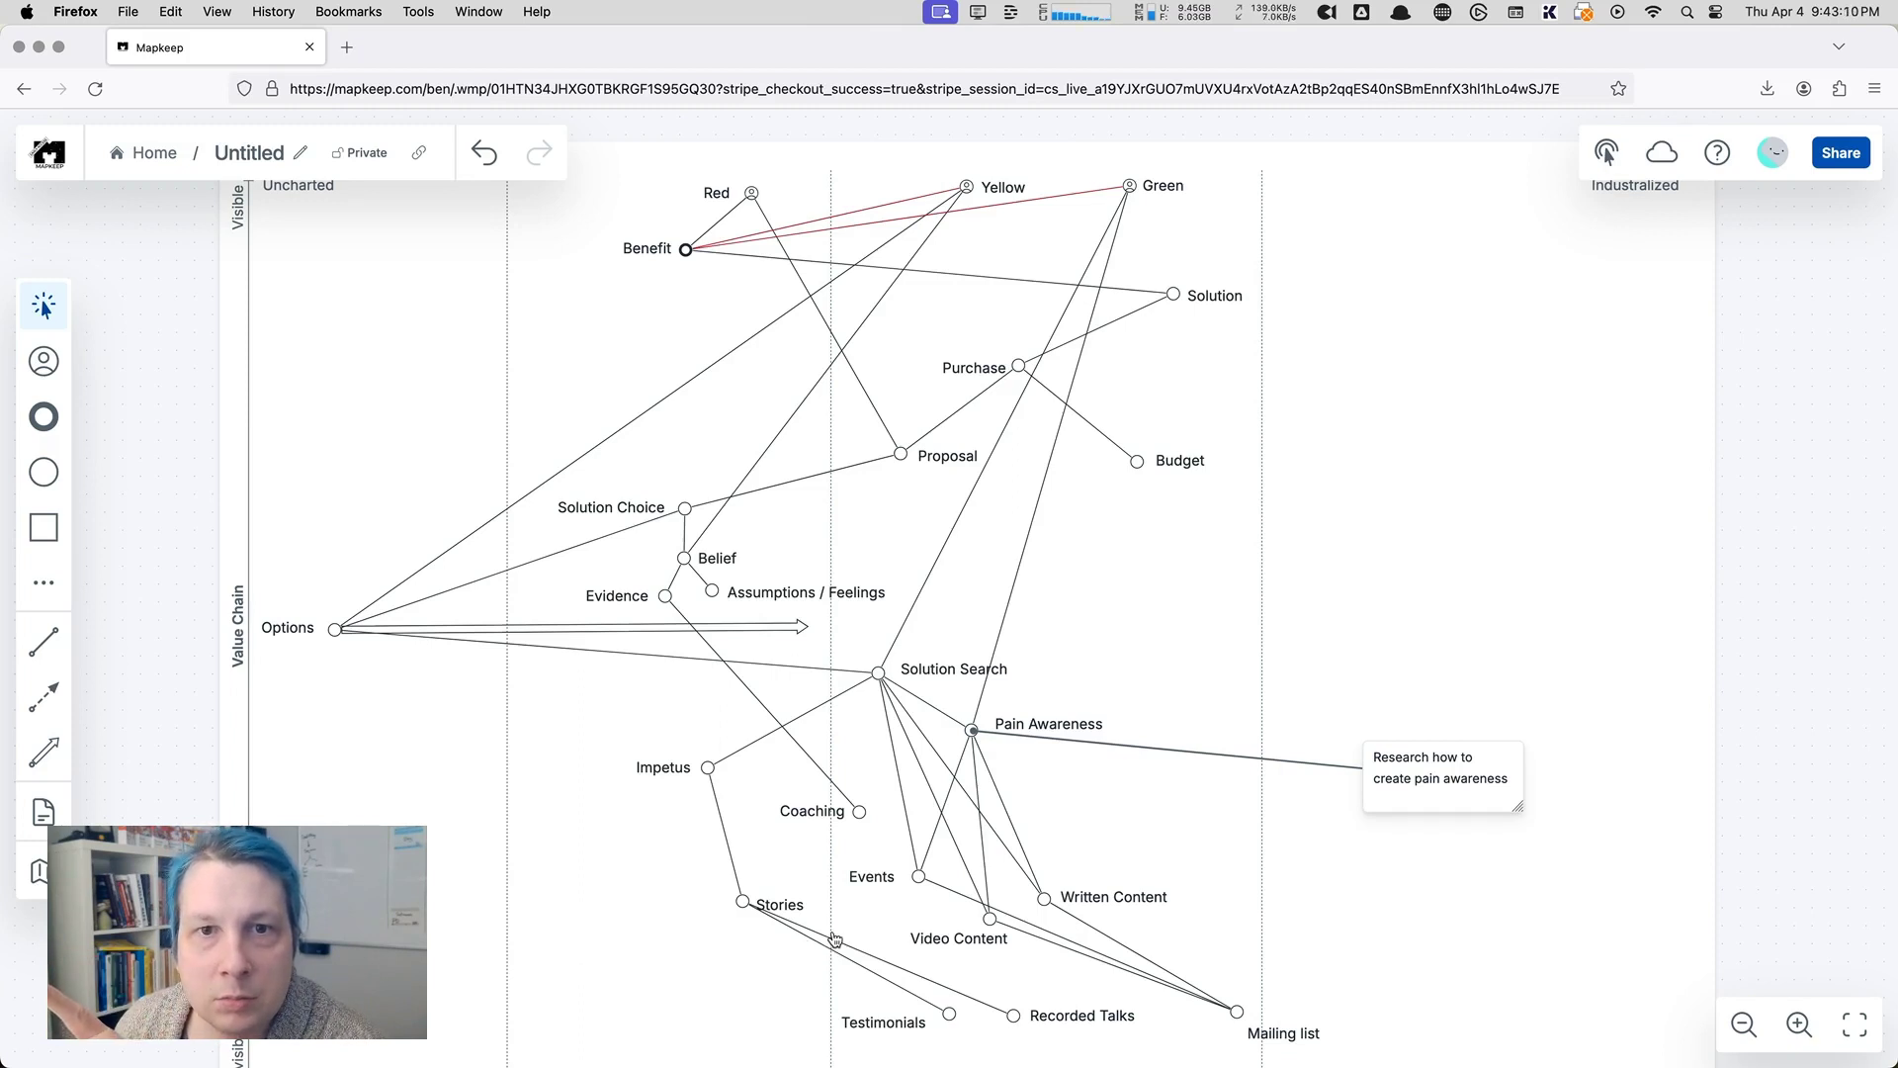
Step: Move the Stories label to the left side of its component and link Stories to Mailing list
mouse_move(757, 902)
mouse_down()
mouse_move(682, 905)
mouse_move(1238, 1024)
mouse_up()
click(36, 663)
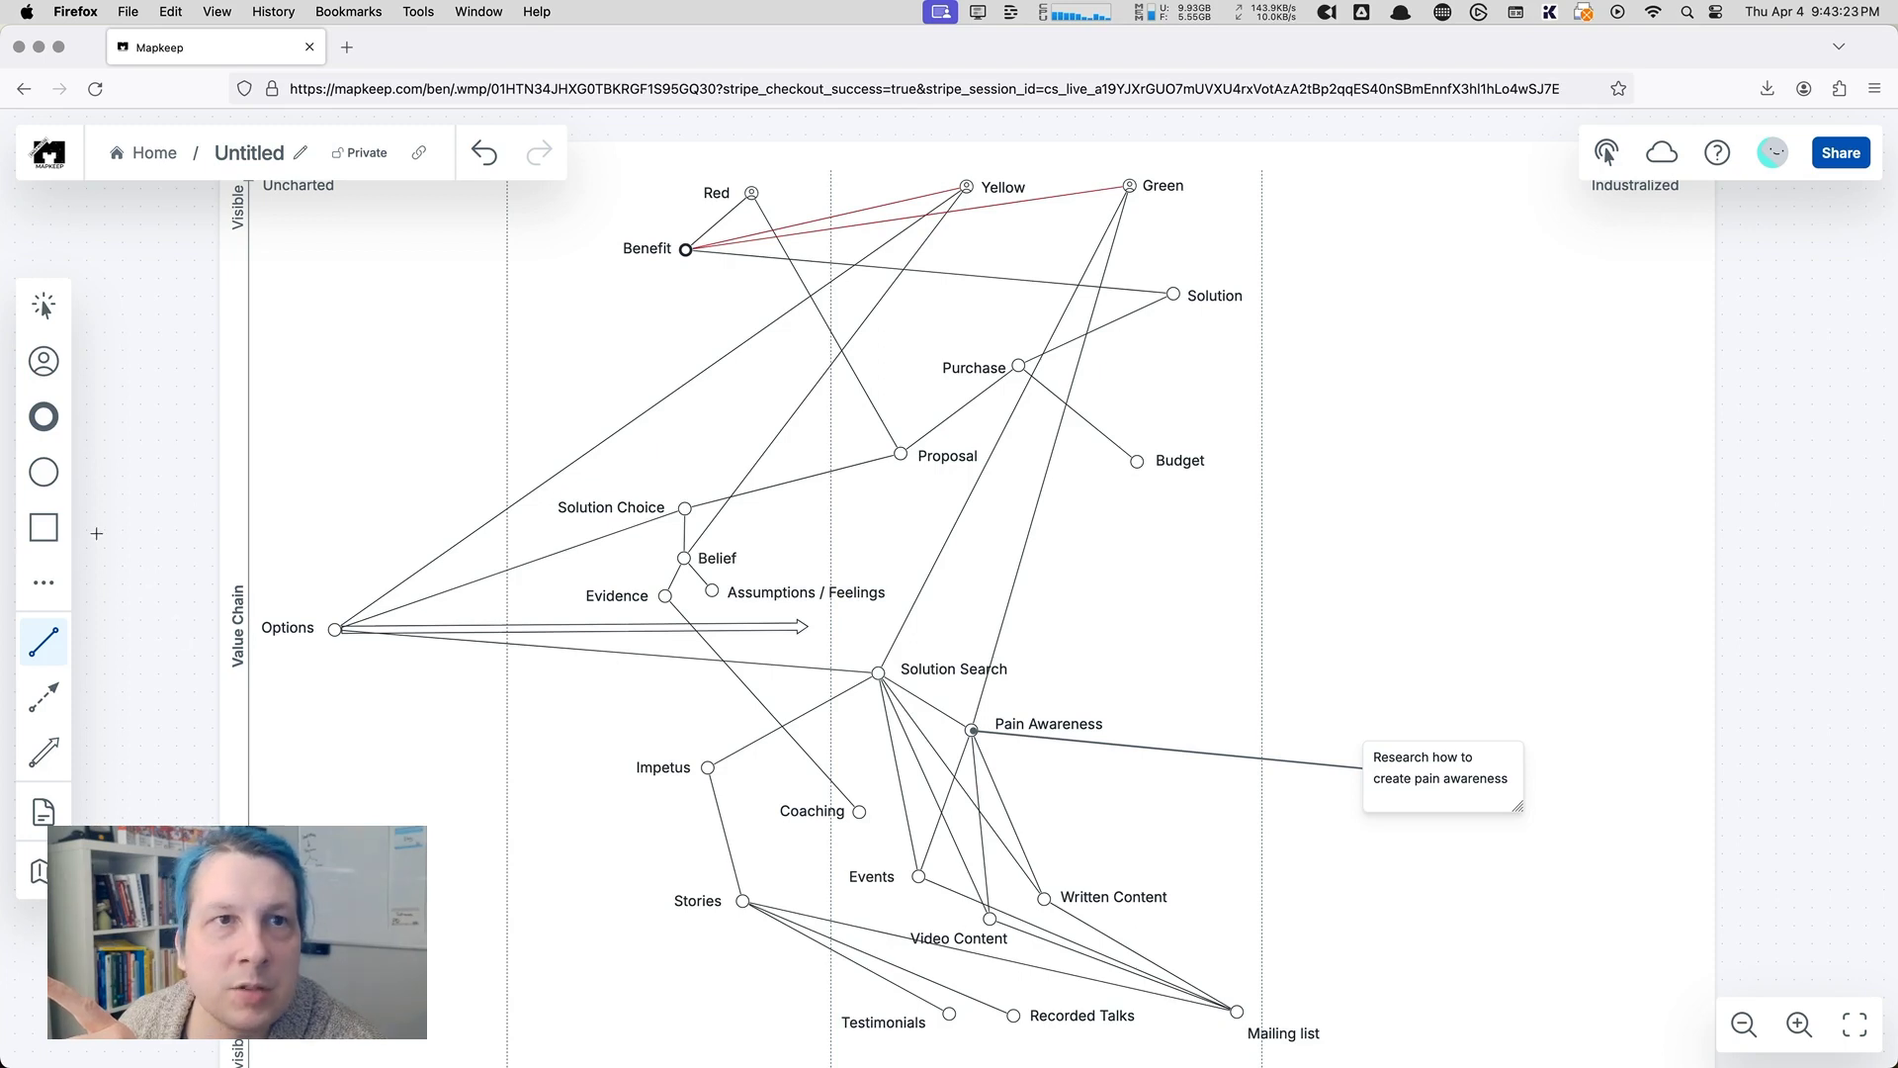
click(43, 306)
Step: Move the Video Content label to the left side of its component
drag(984, 935, 940, 922)
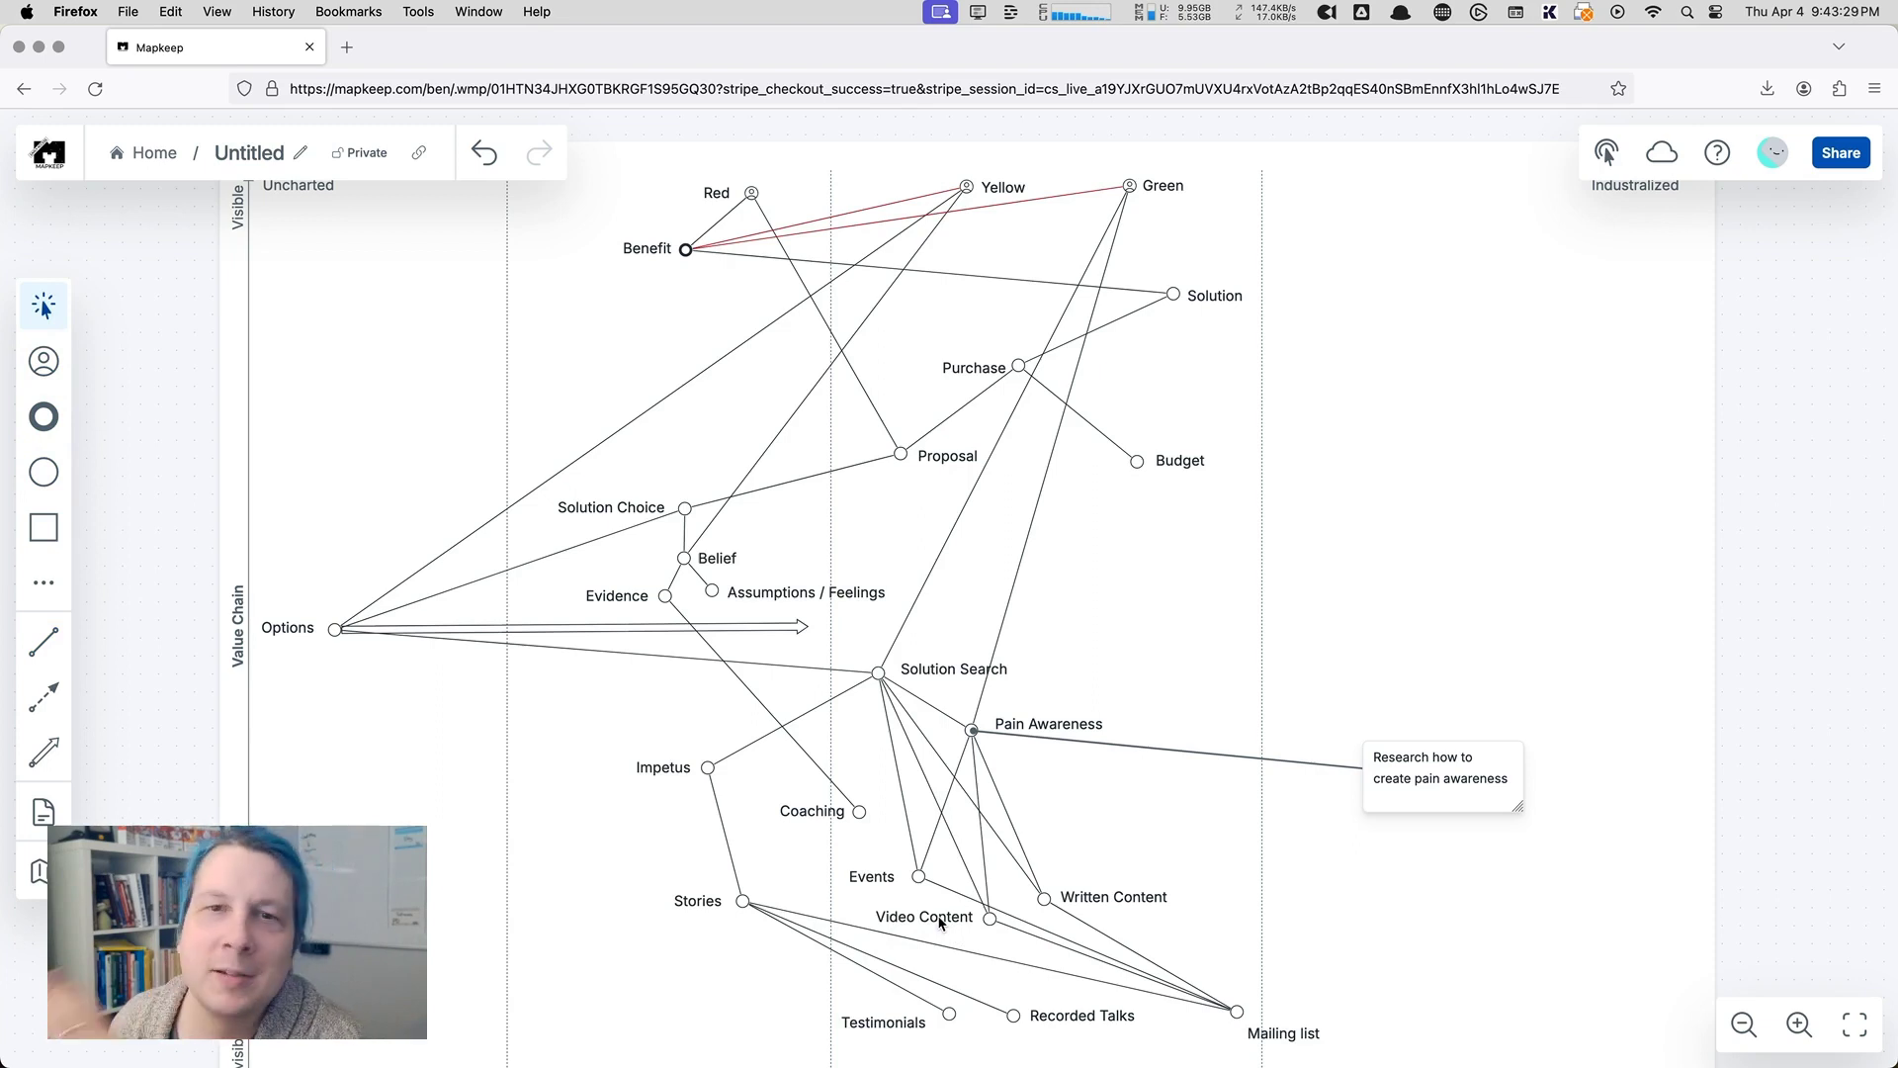
double_click(1087, 896)
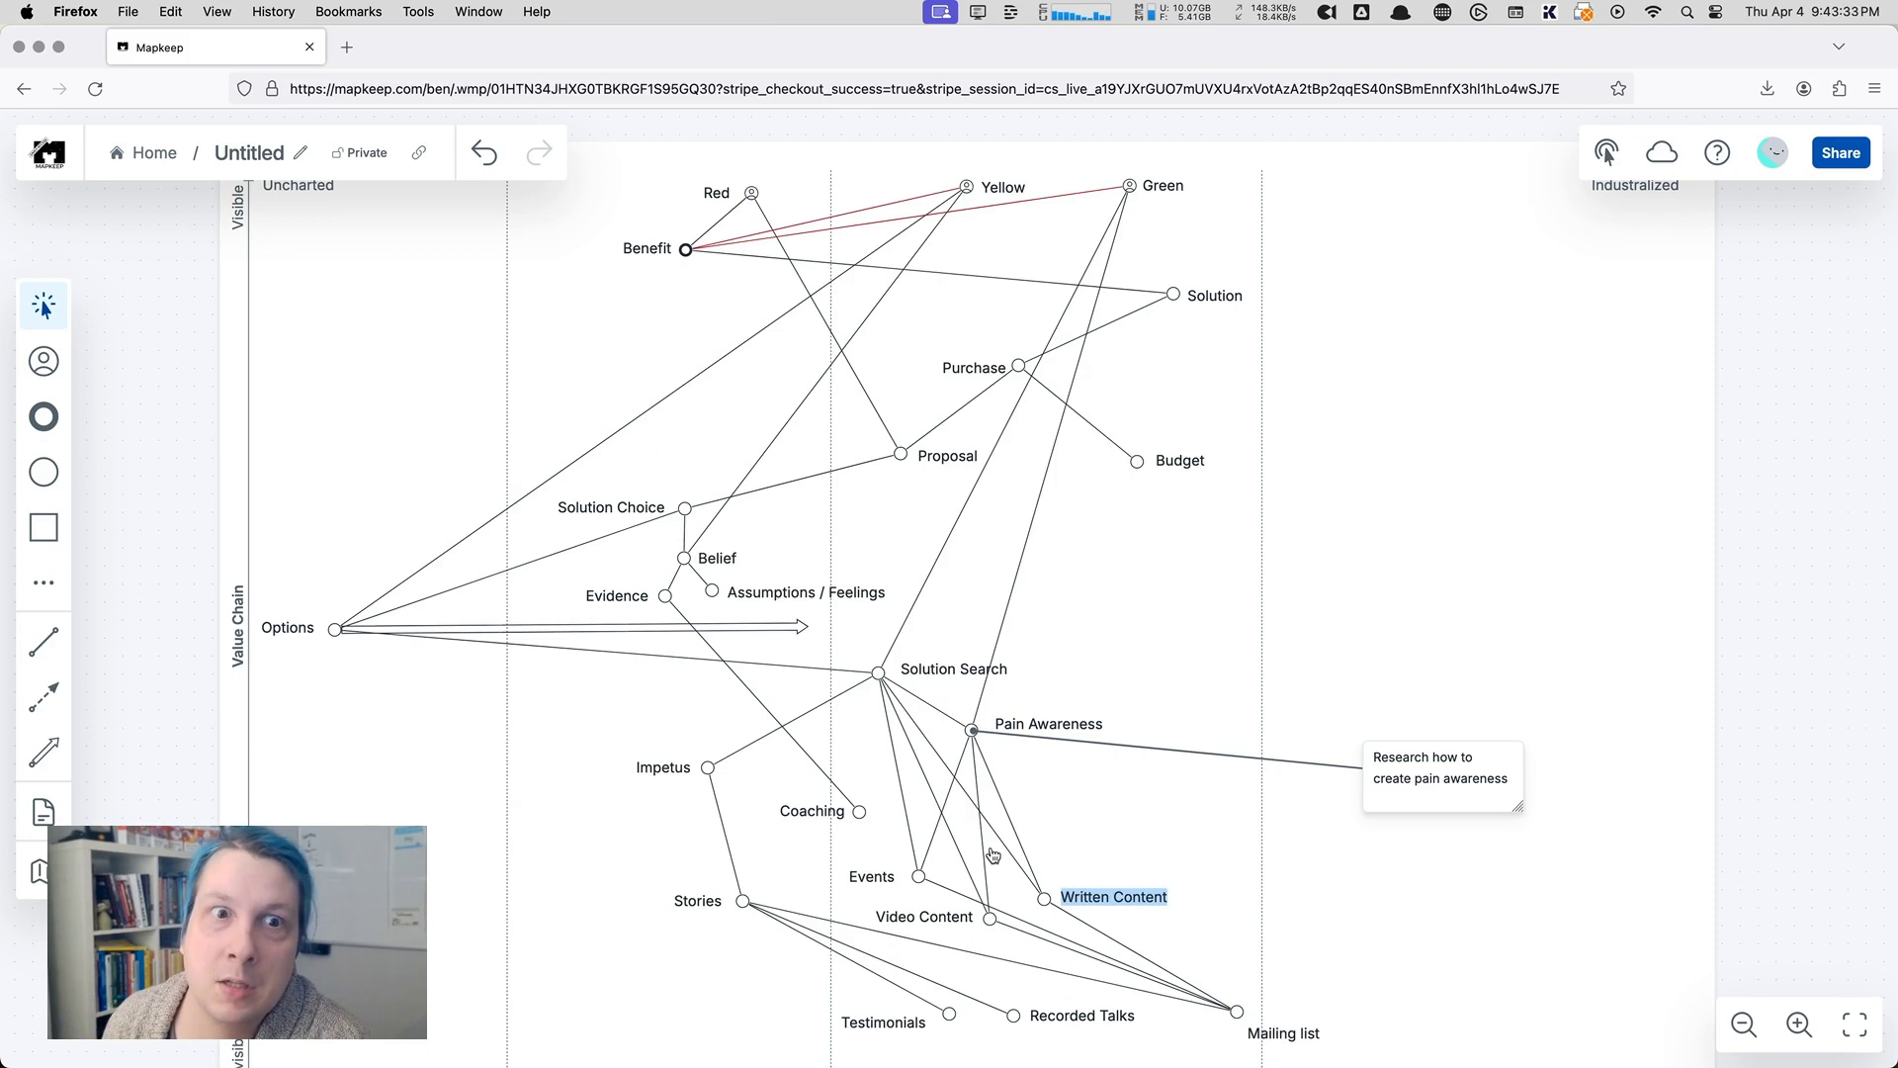
click(1268, 906)
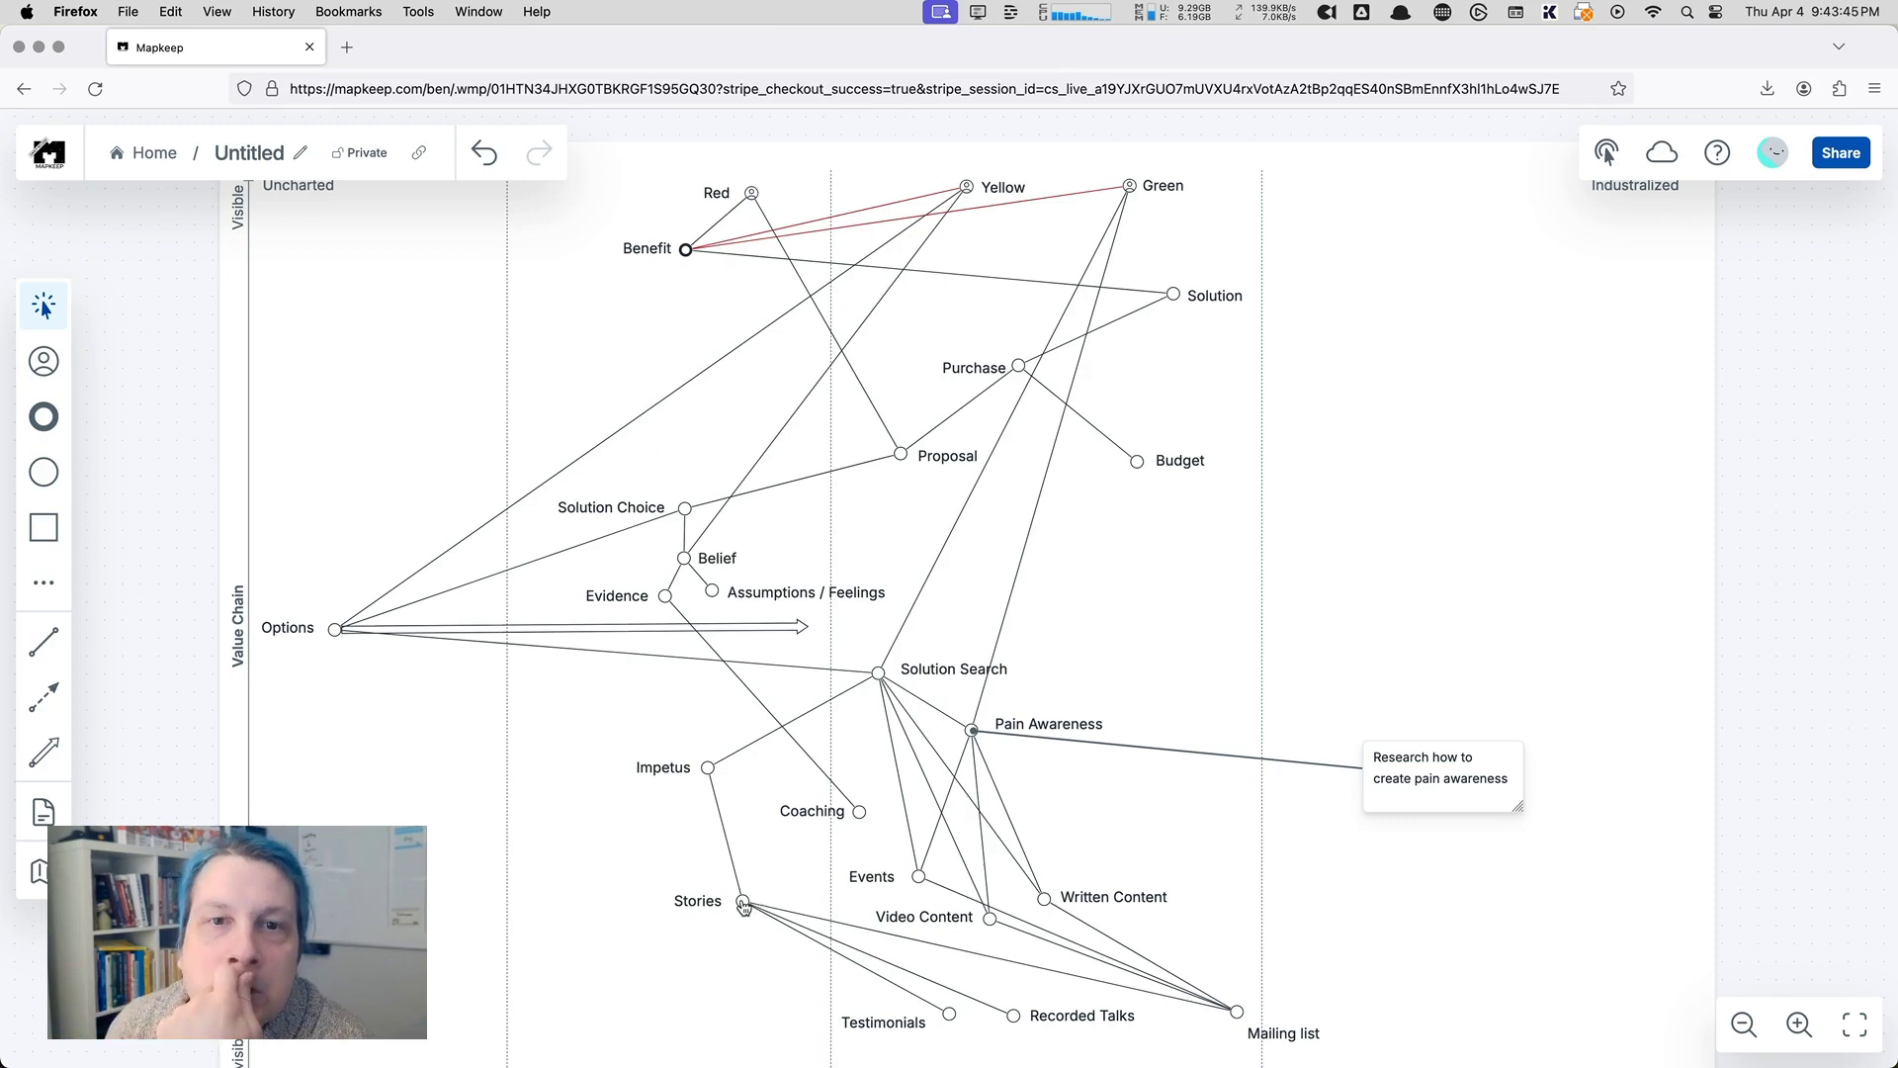
Step: Delete the link between Stories and Mailing list, and reposition Stories lower and to the right and Testimonials further left
click(1014, 967)
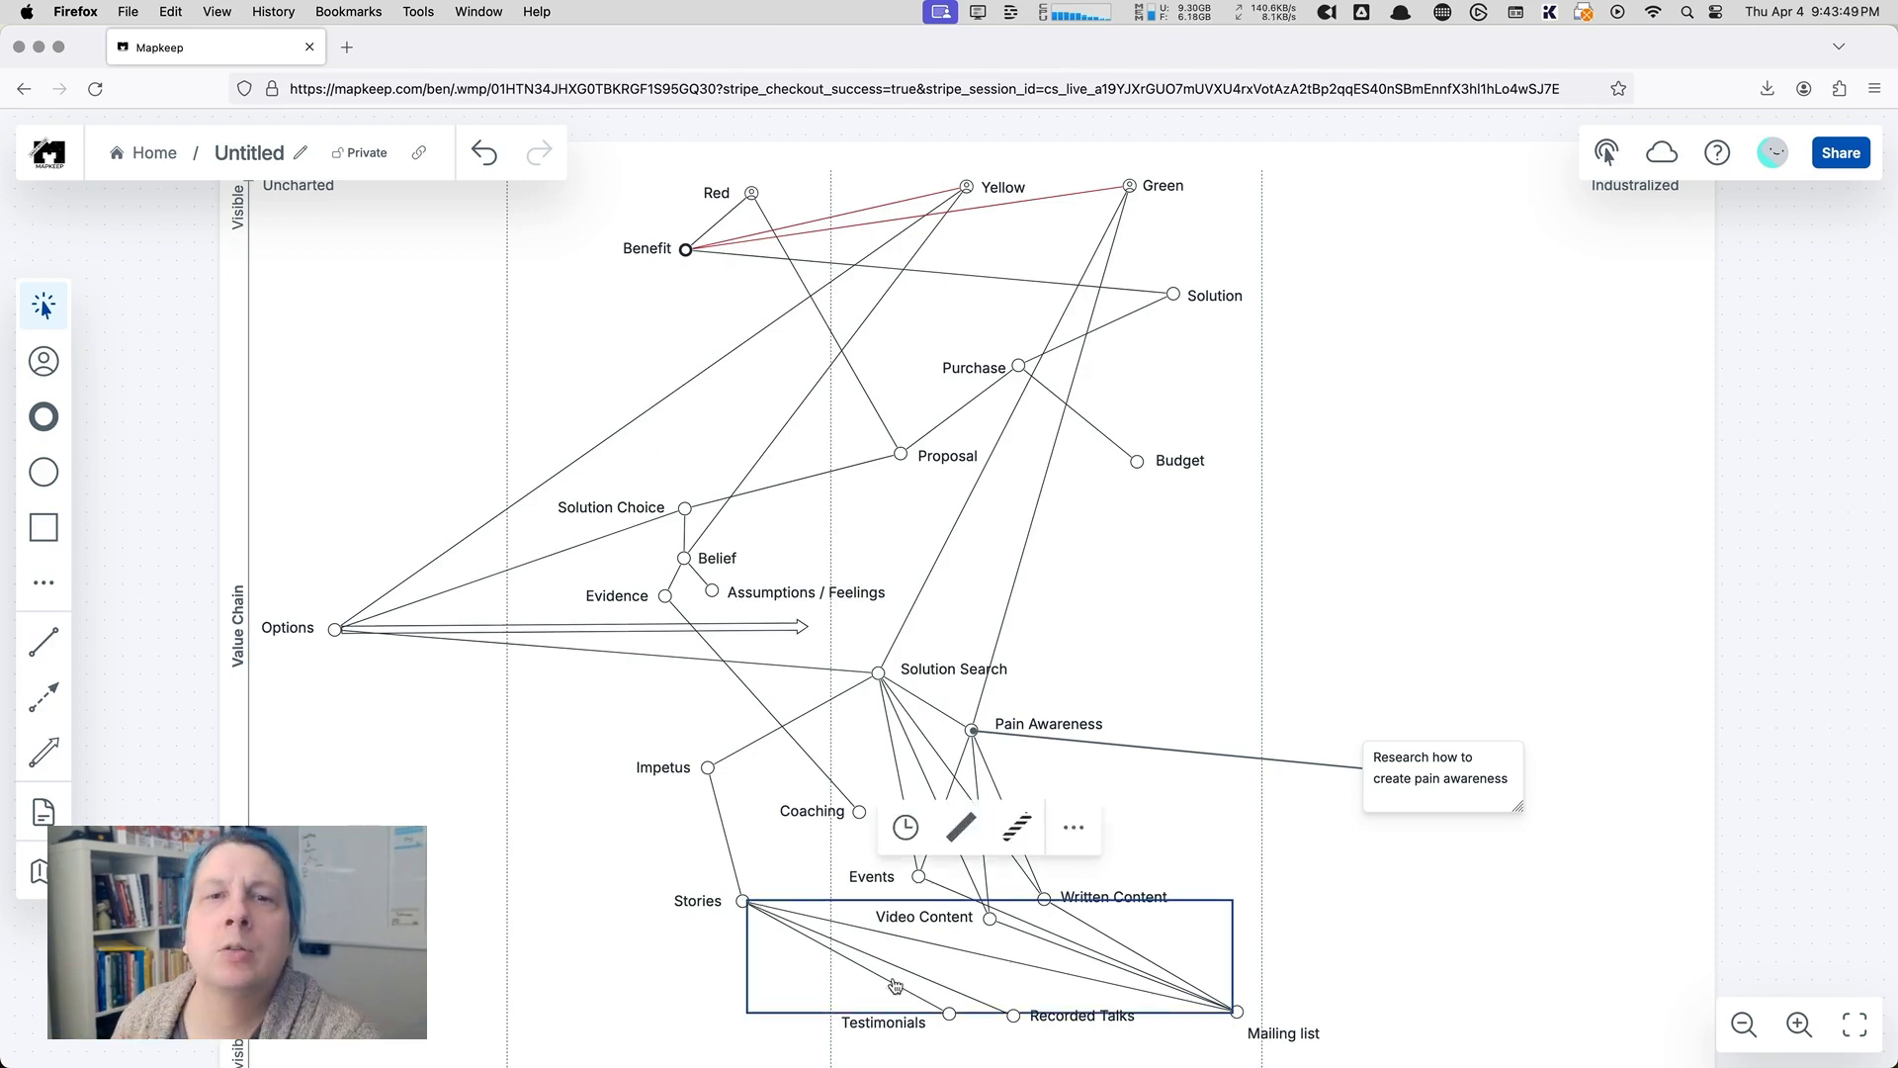
click(939, 957)
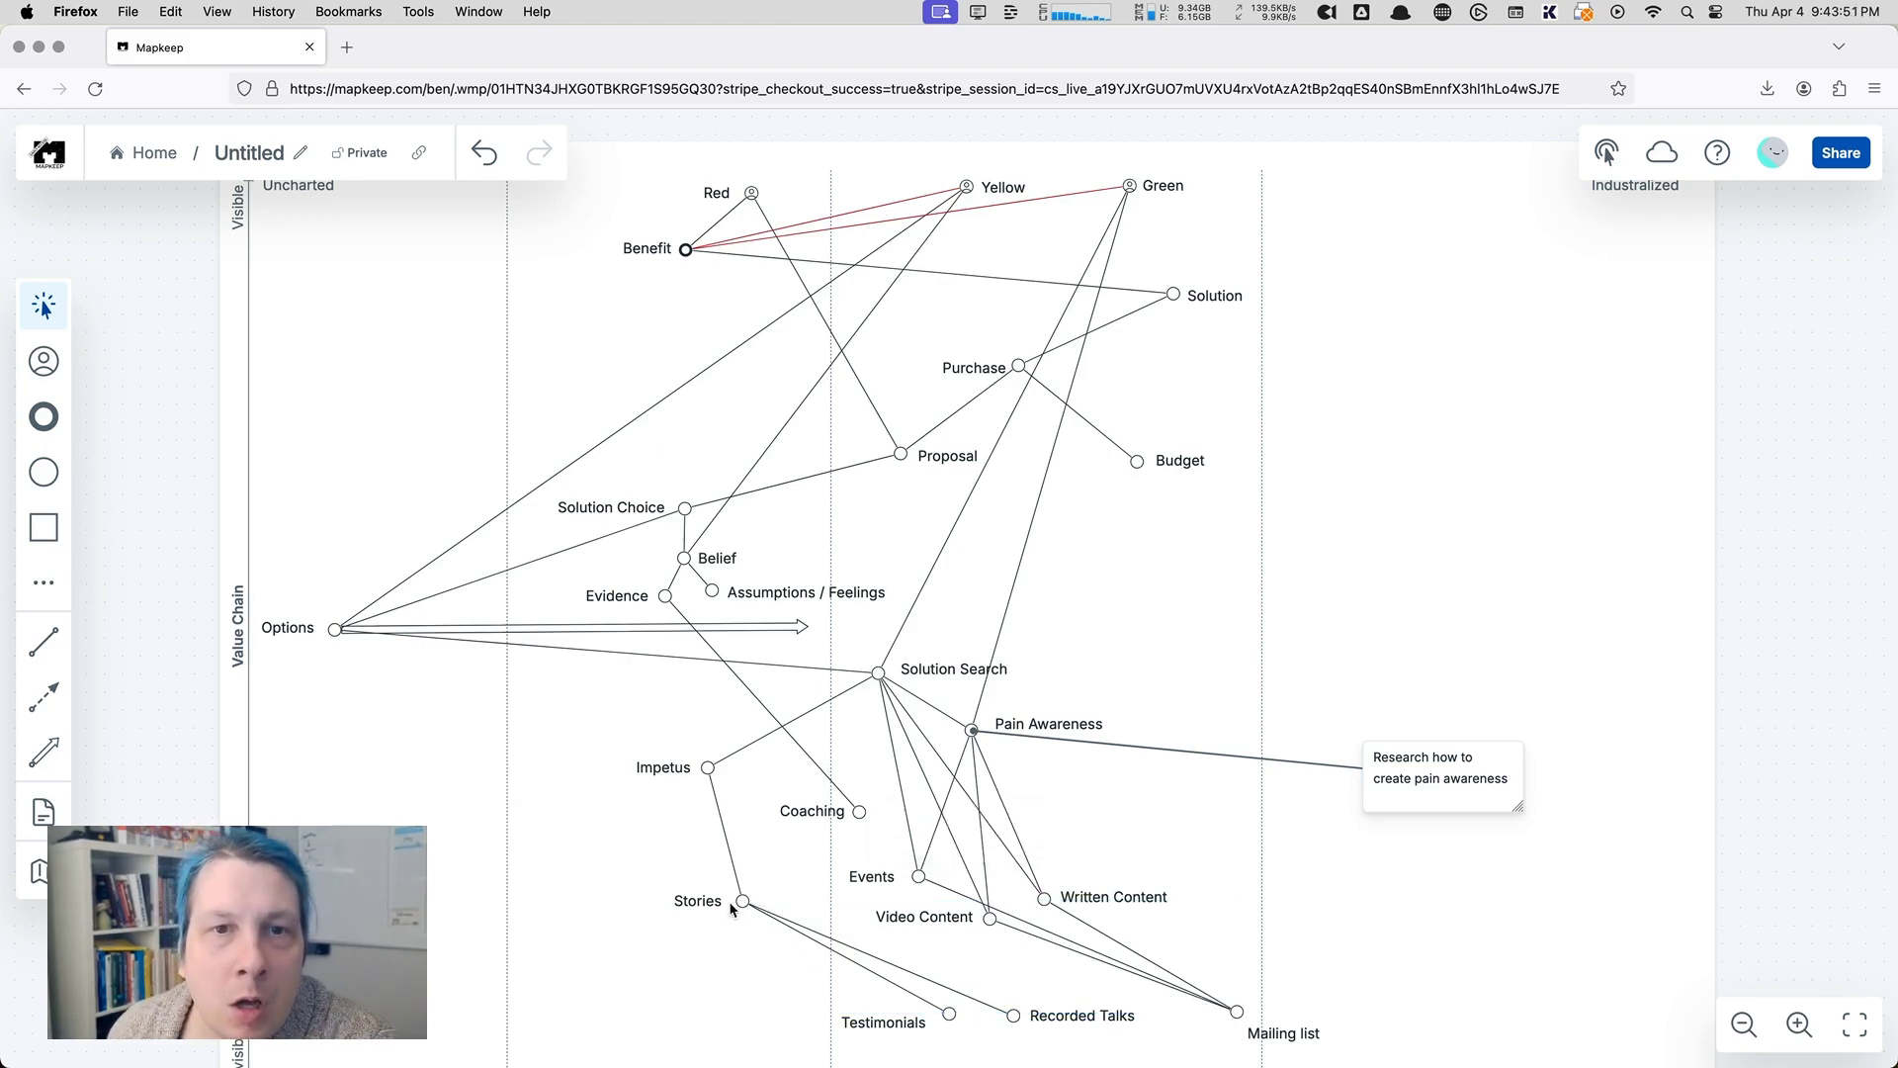
drag(742, 902, 786, 976)
drag(949, 1014, 901, 1020)
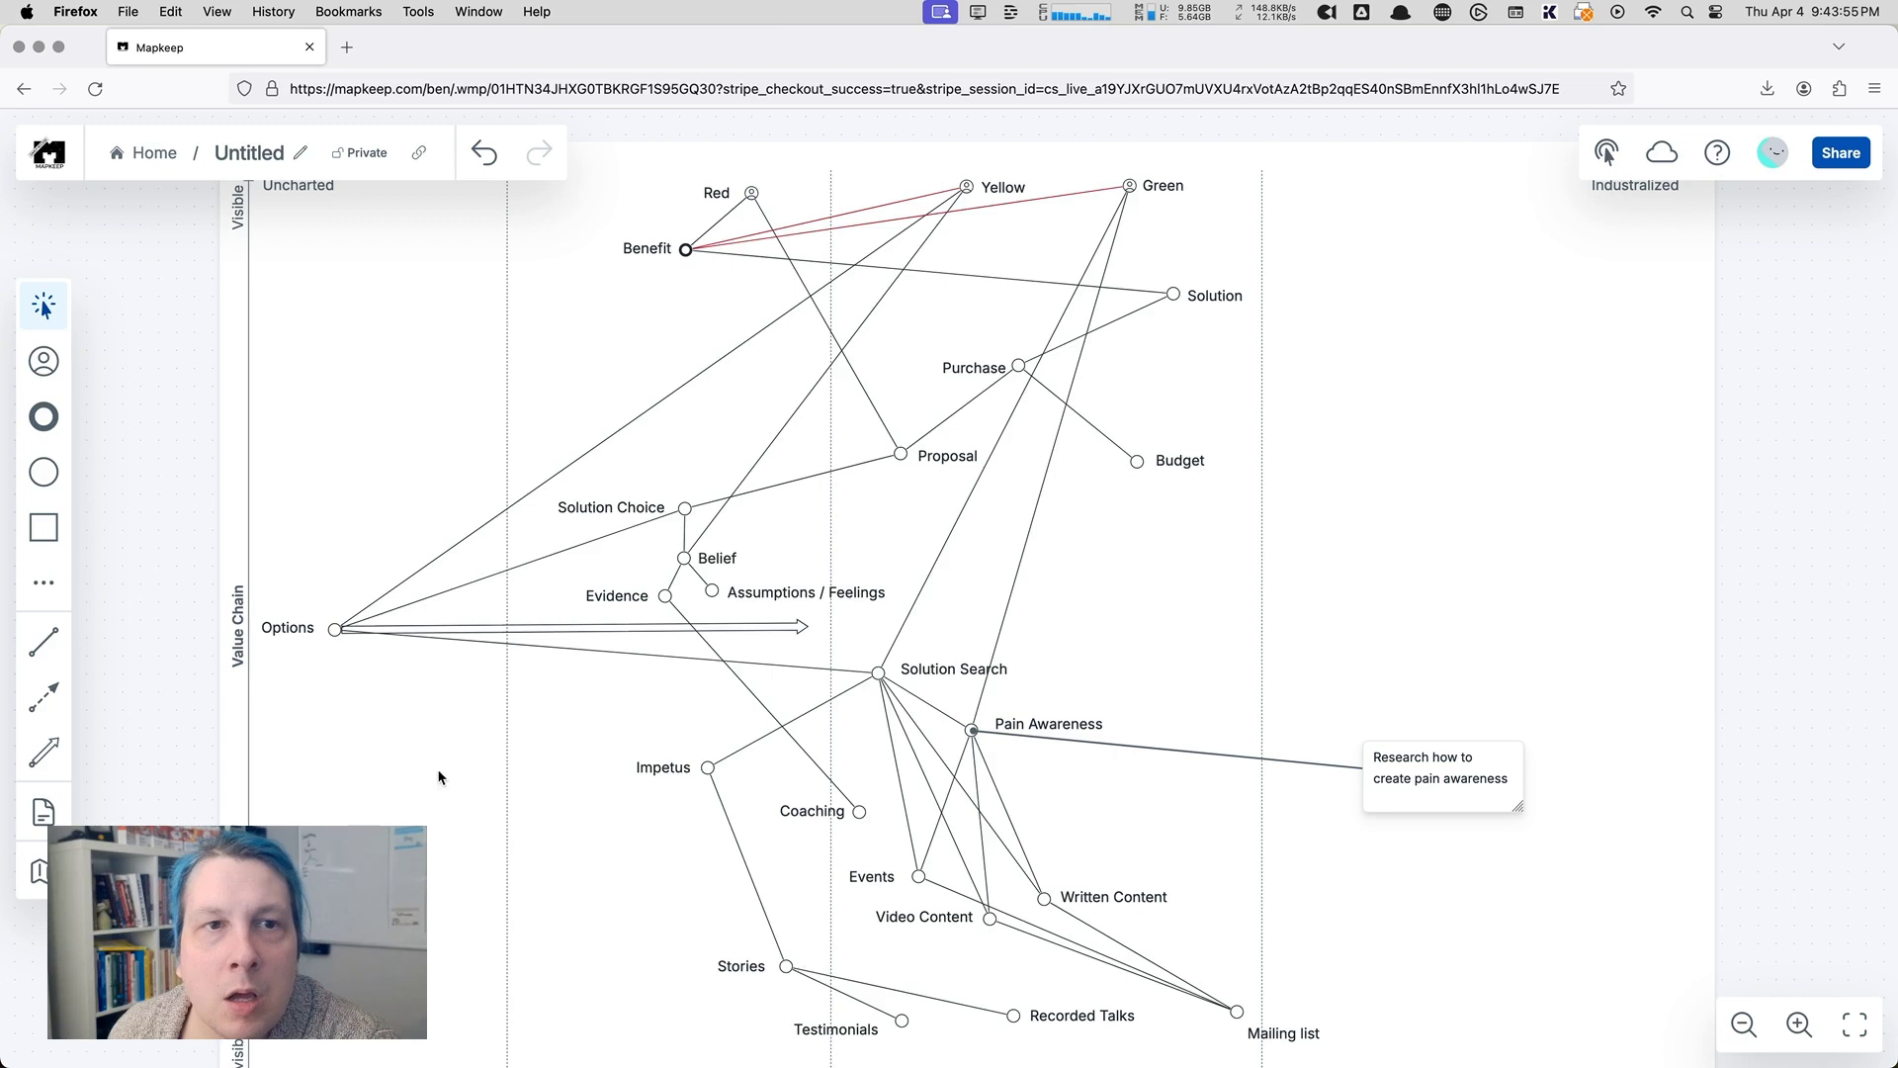
Step: Link Stories to both Video Content and Written Content
click(43, 642)
drag(786, 965, 989, 919)
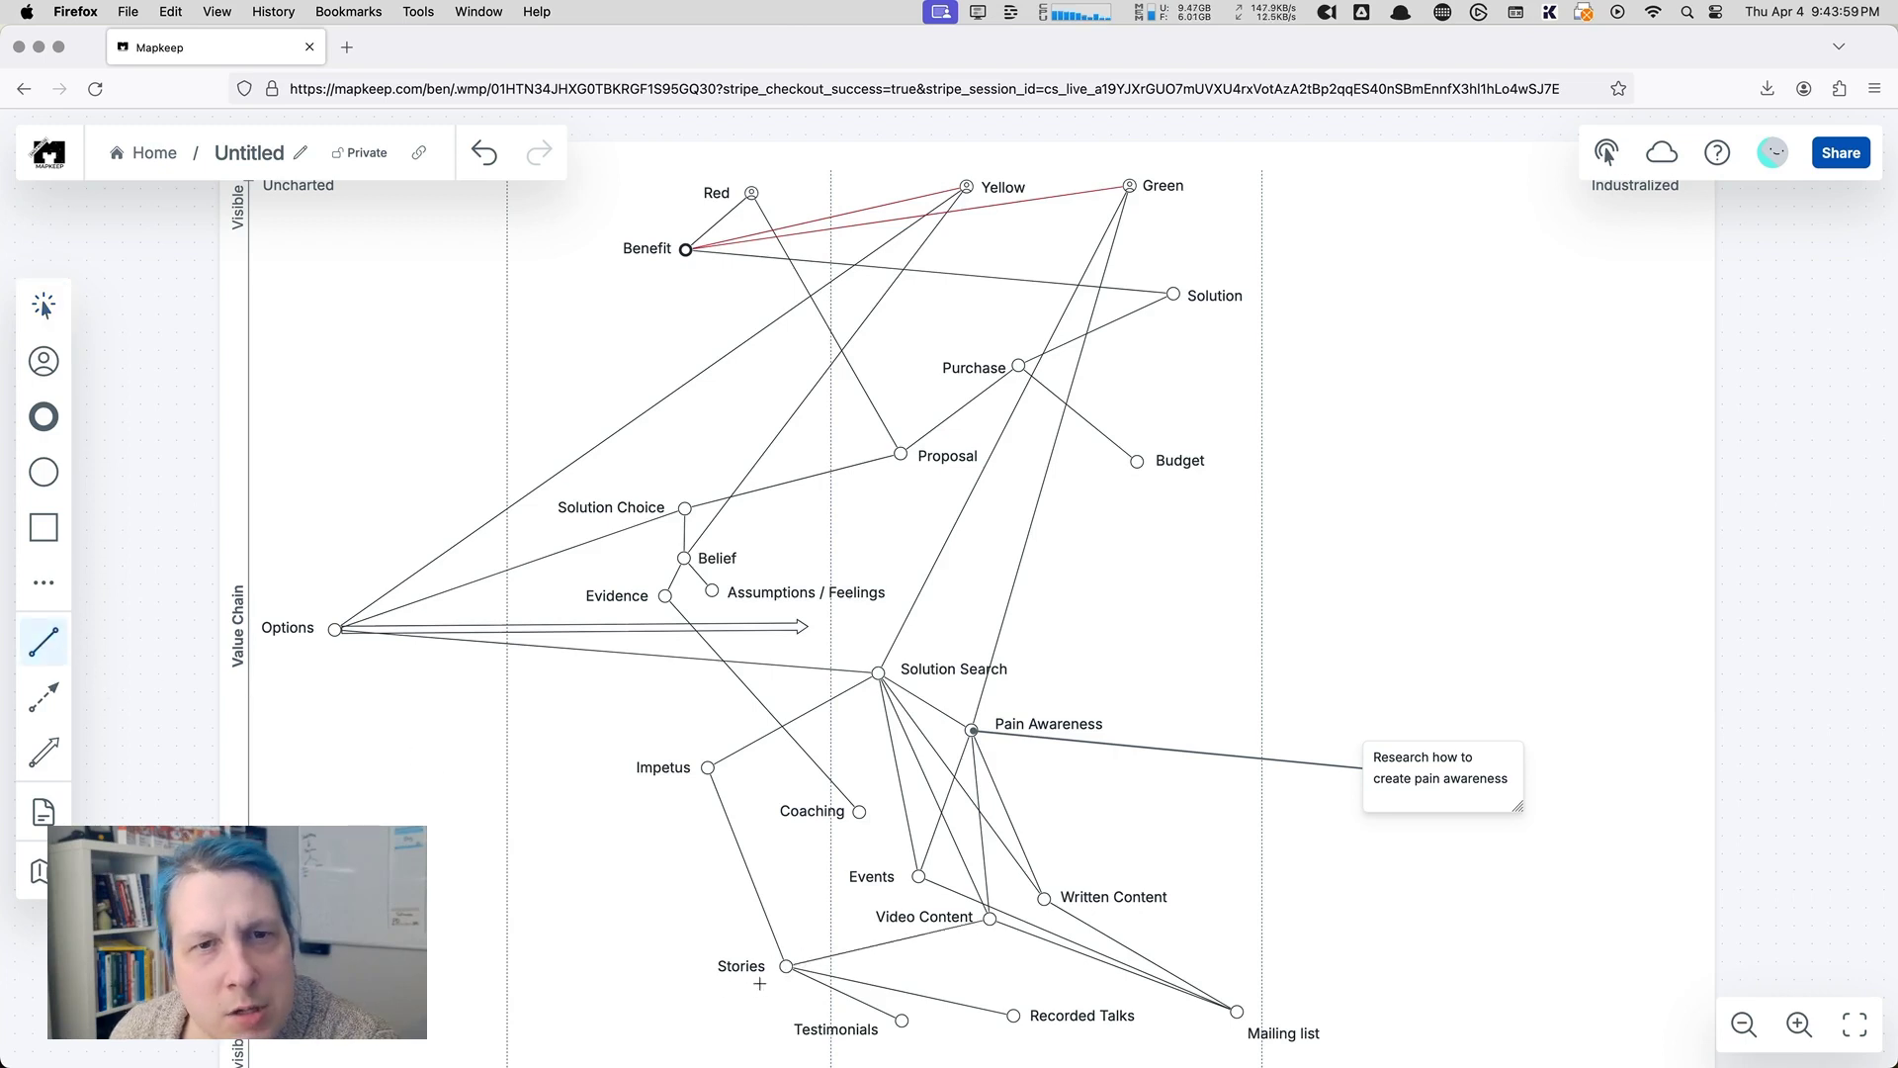
drag(786, 966, 1051, 910)
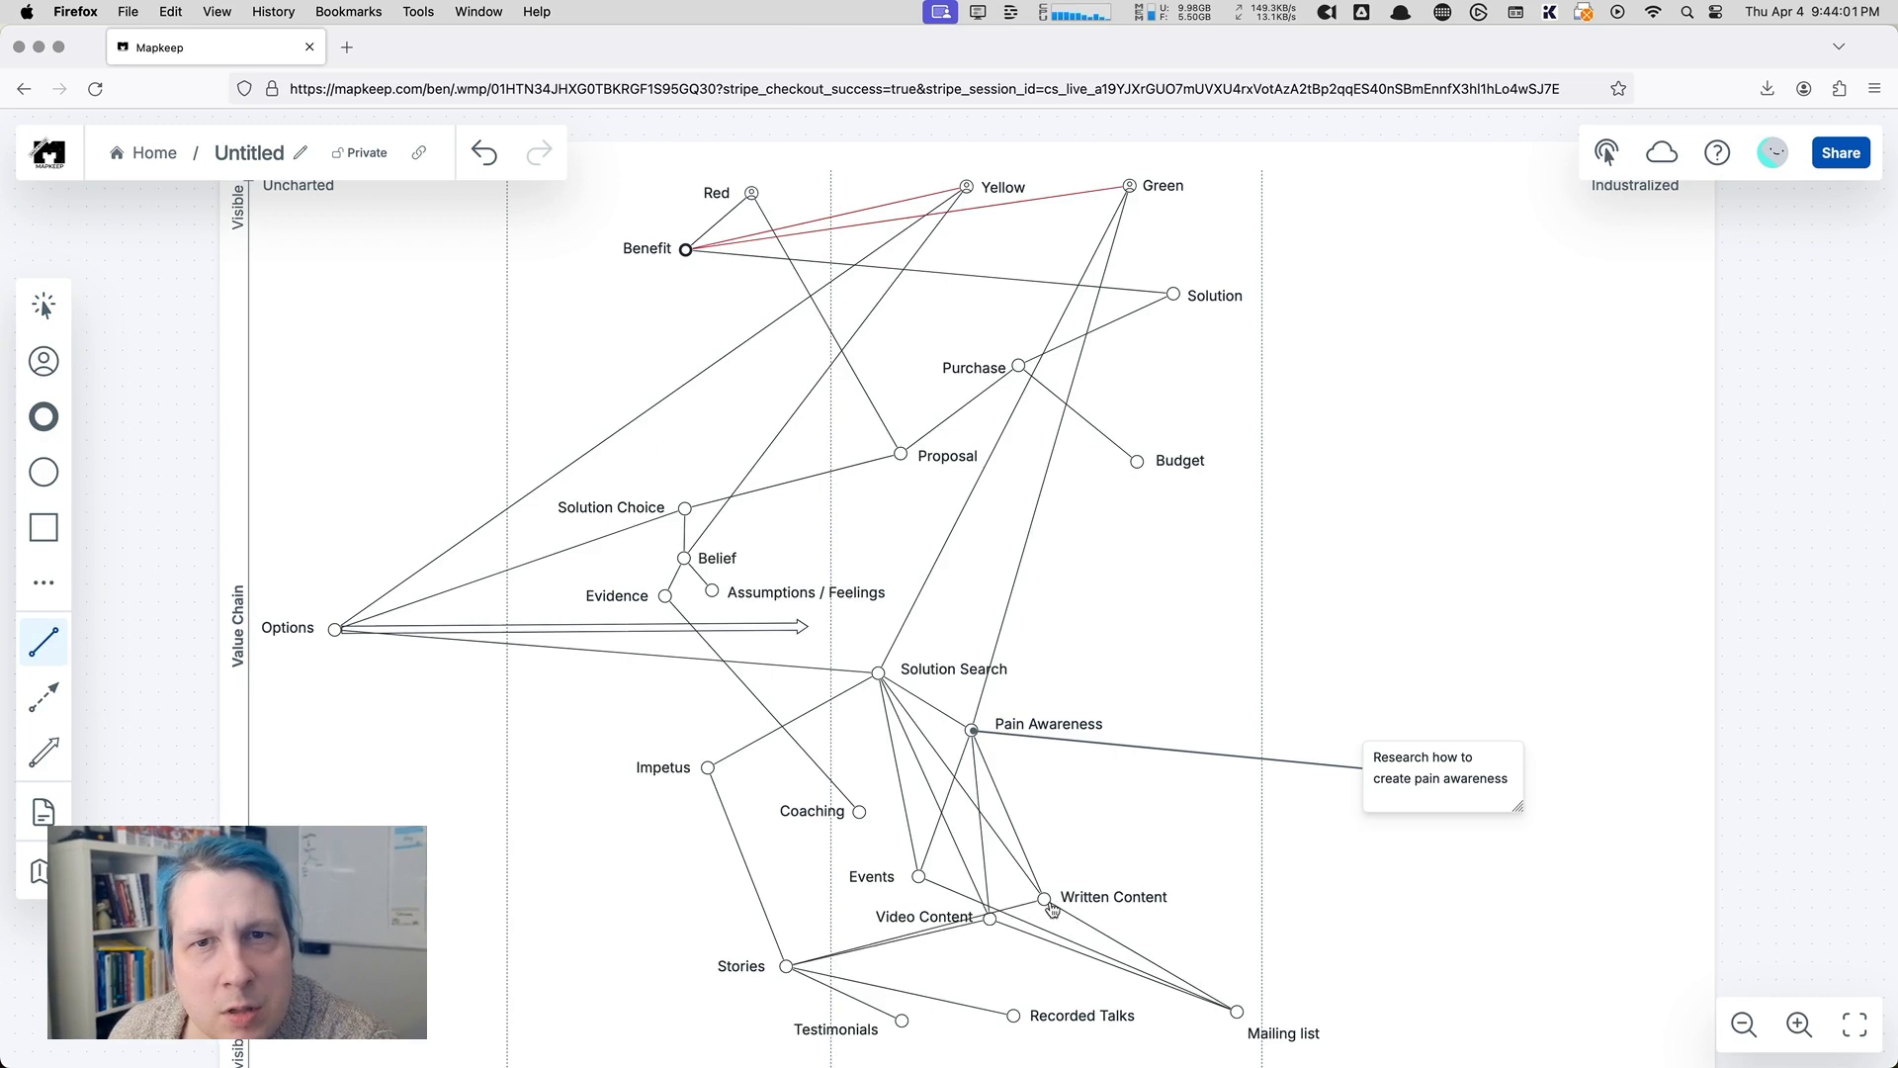
click(38, 308)
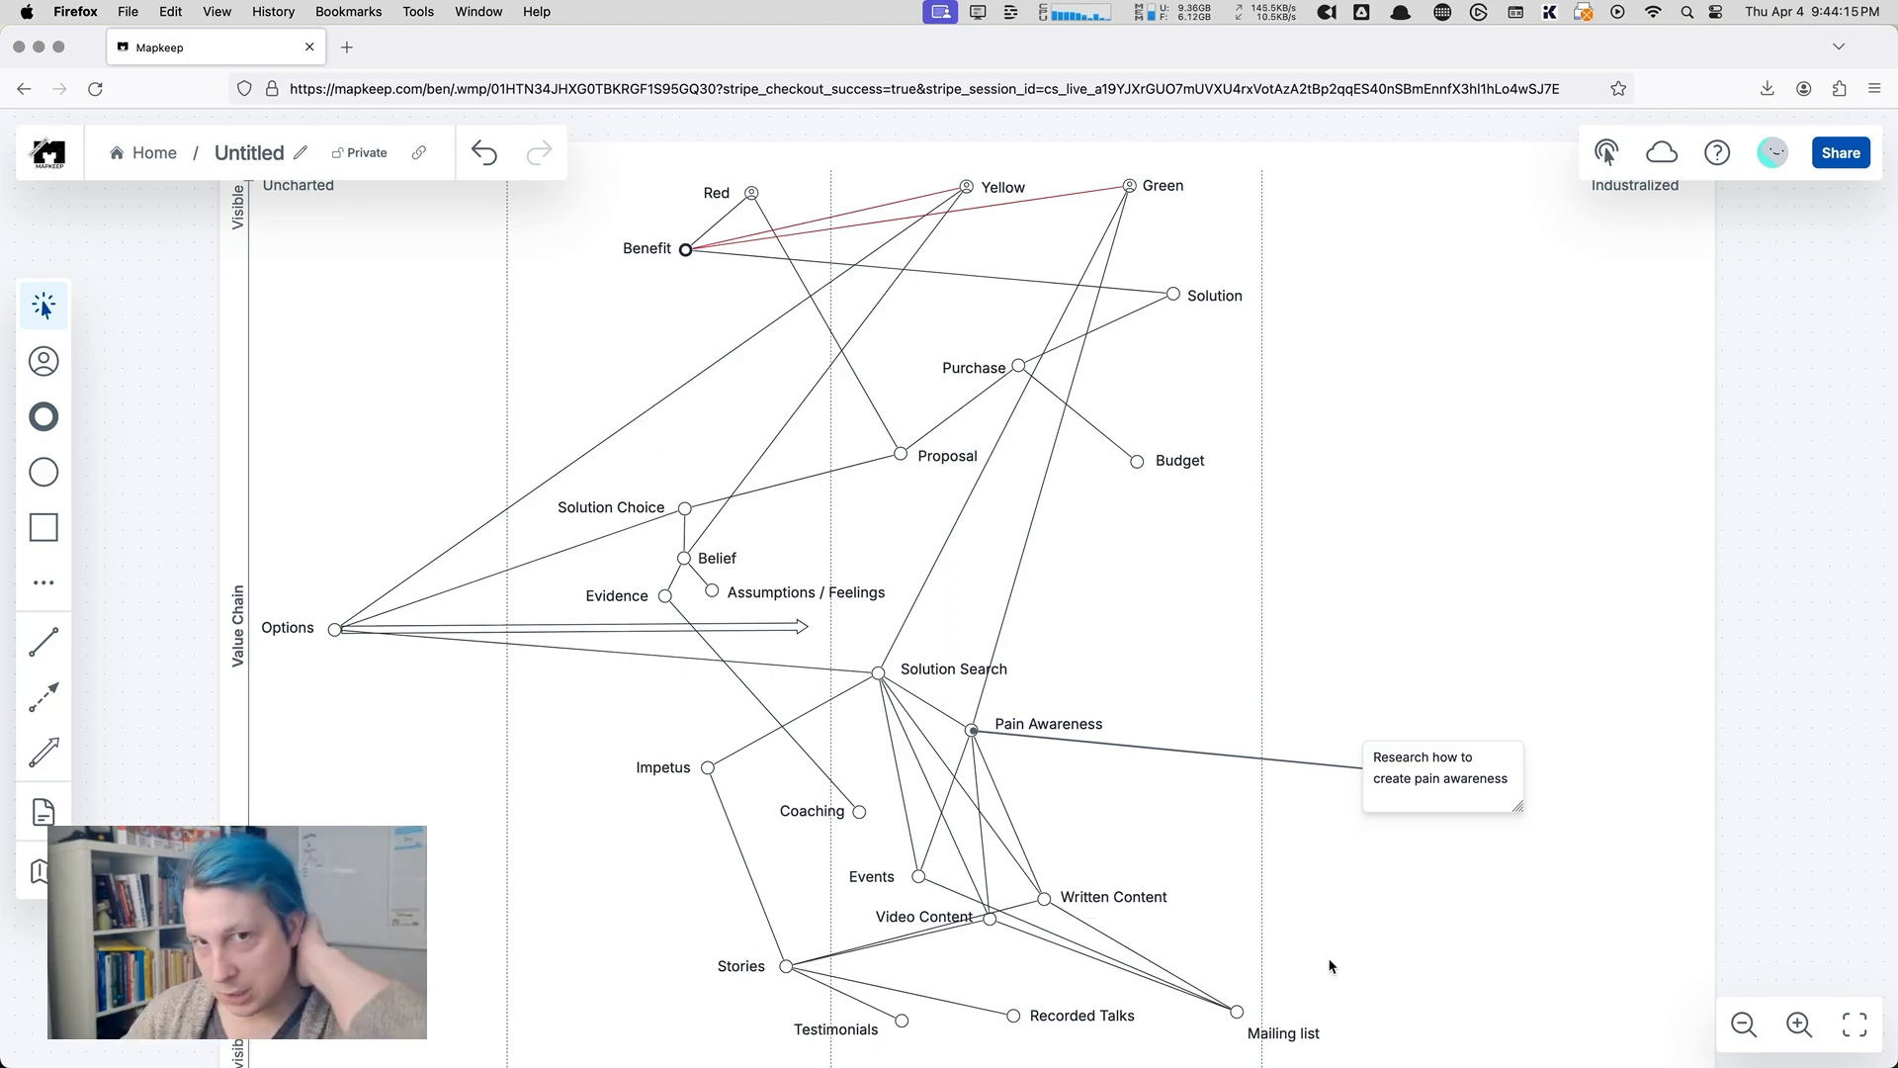
Step: Add a component named Opinion beside Stories on its less evolved side, and move its label to the left of the component
click(783, 968)
click(43, 471)
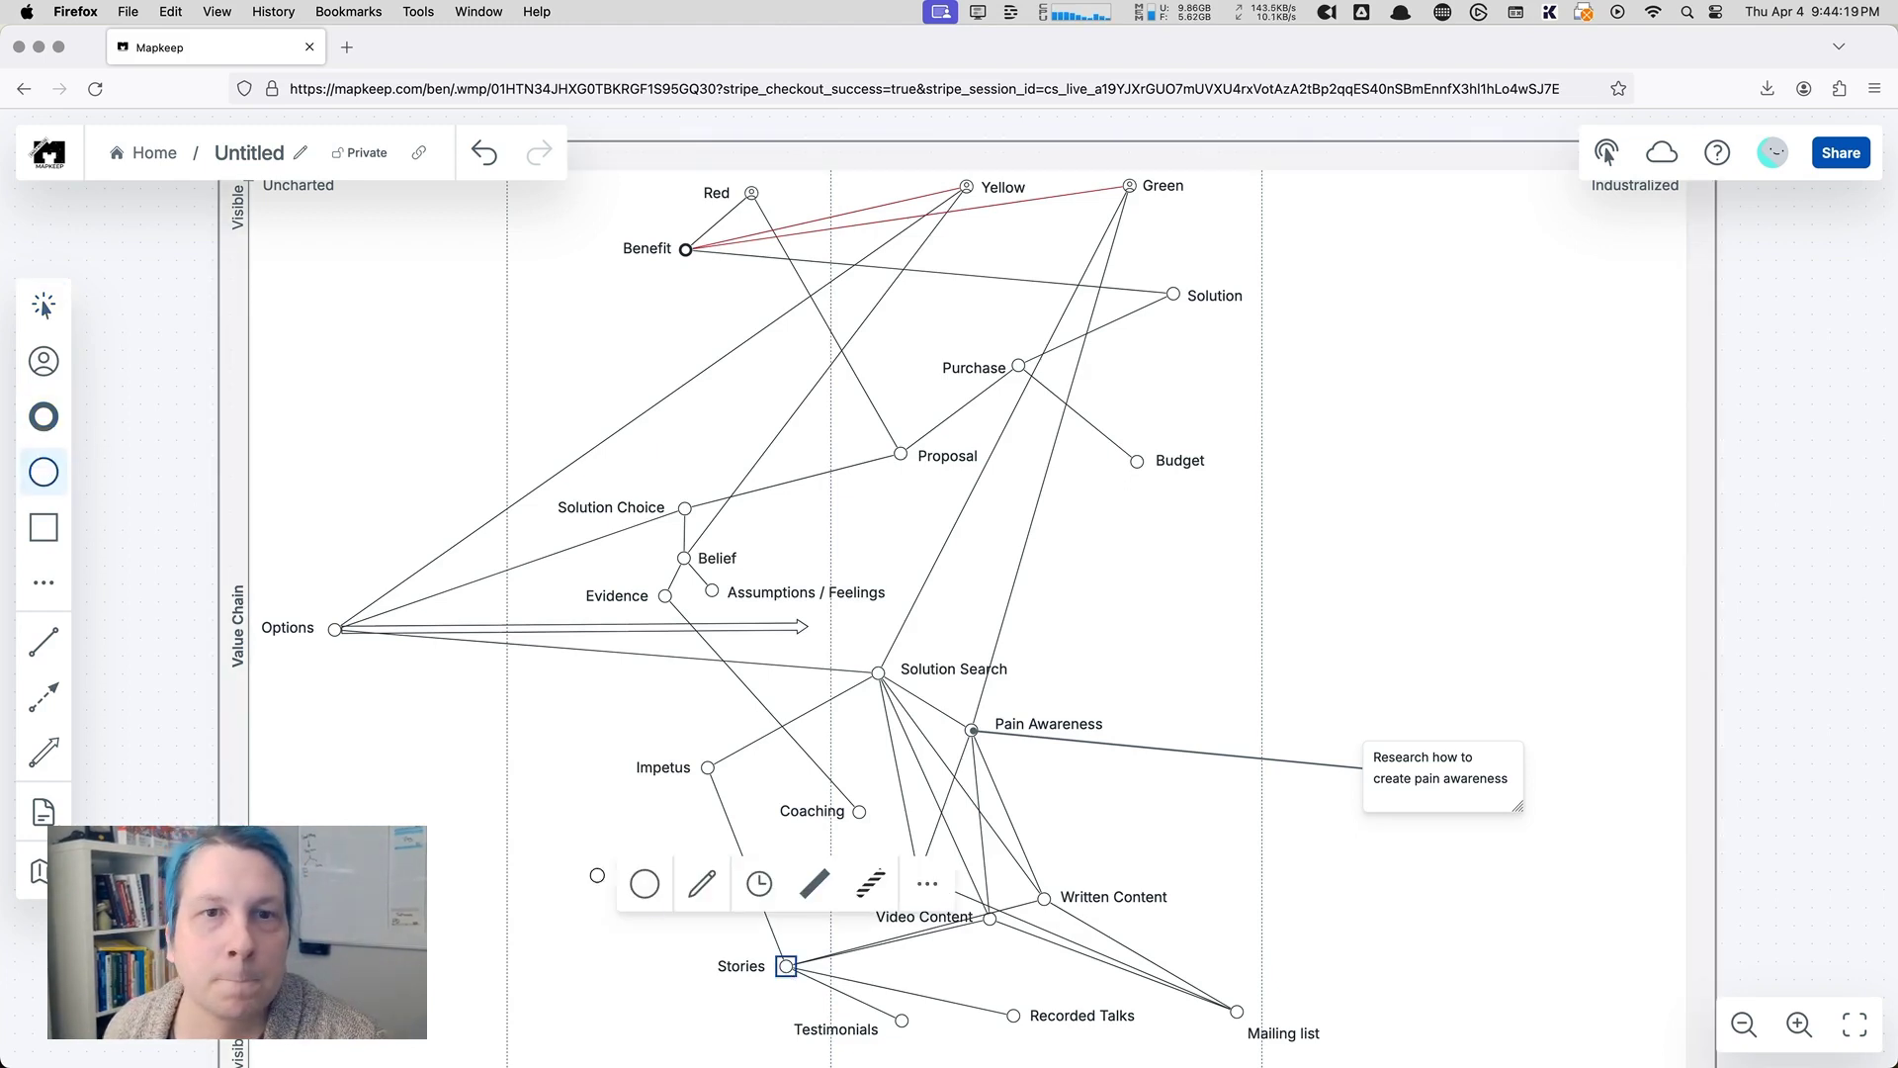
click(653, 966)
text(OPportun)
key(BackSpace)
key(BackSpace)
key(BackSpace)
key(BackSpace)
key(BackSpace)
key(BackSpace)
key(BackSpace)
text(pionion)
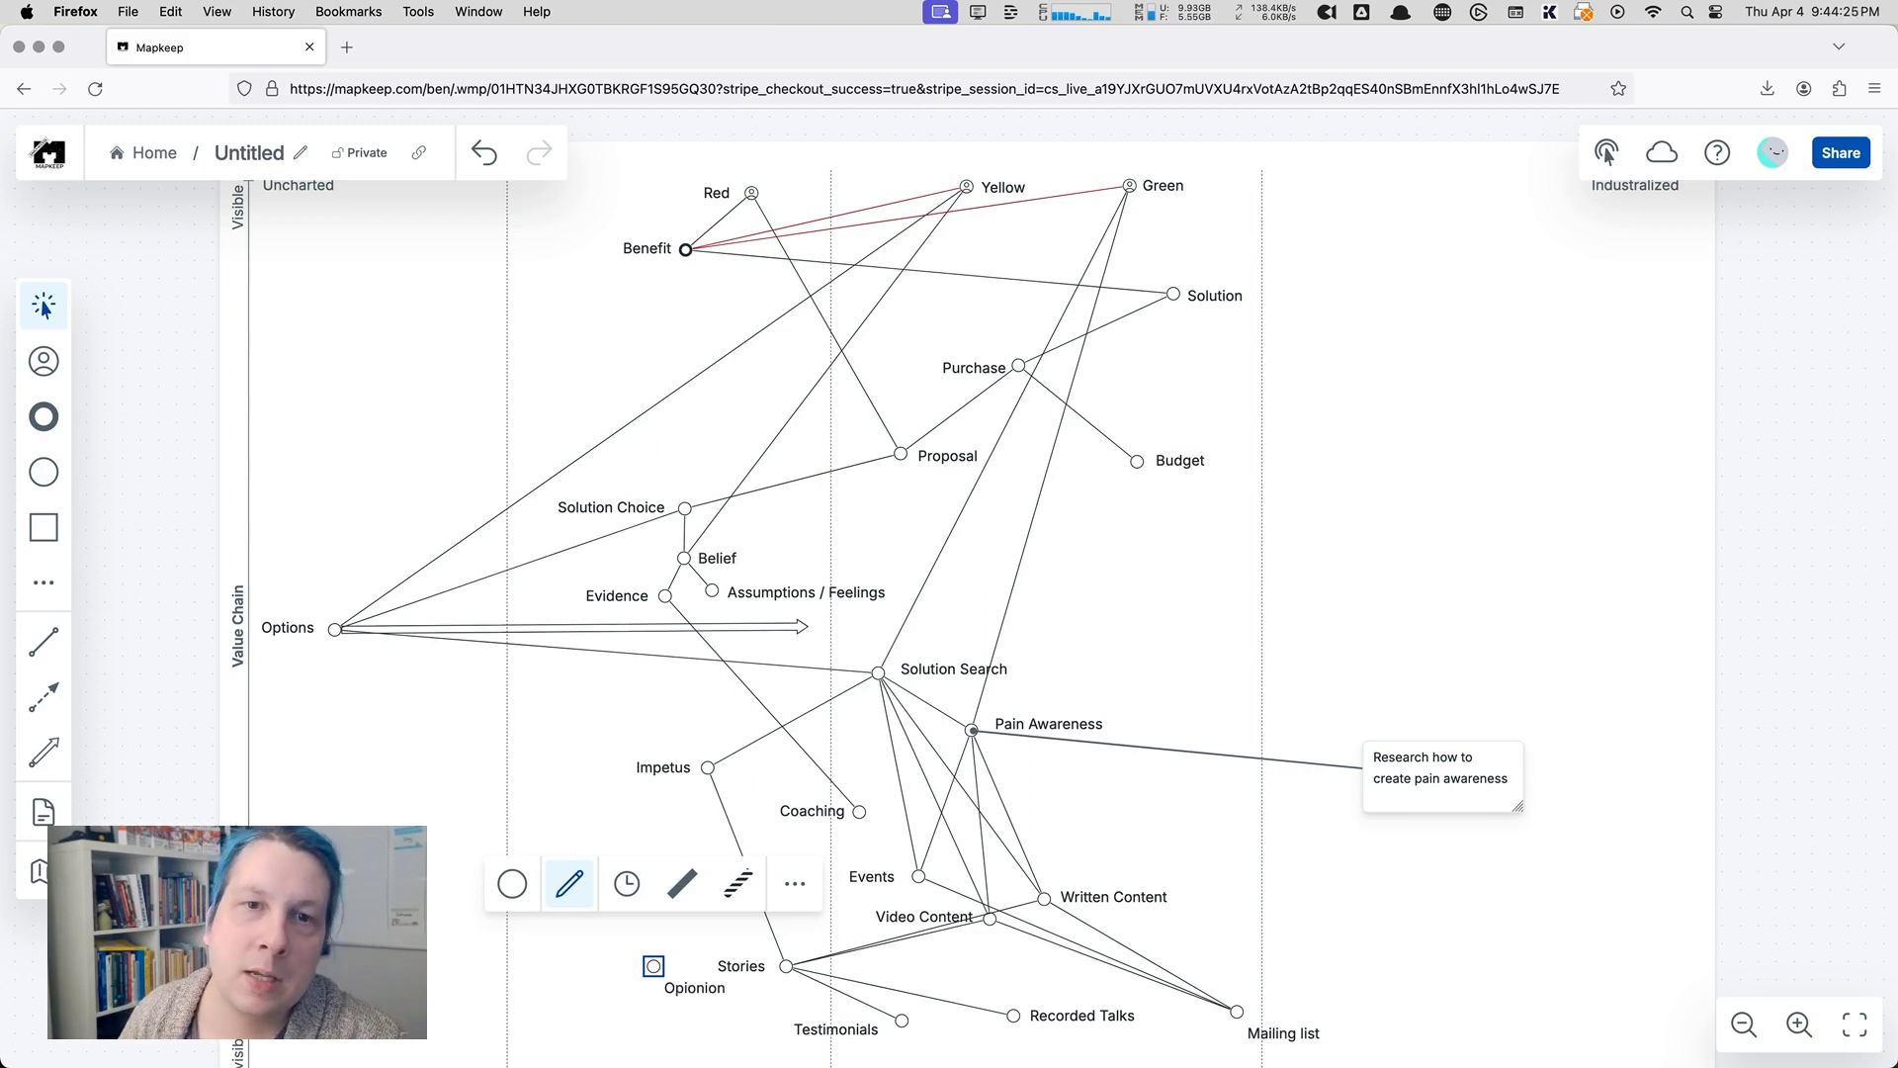
key(super+a)
text(op)
key(BackSpace)
key(BackSpace)
text(Opinion)
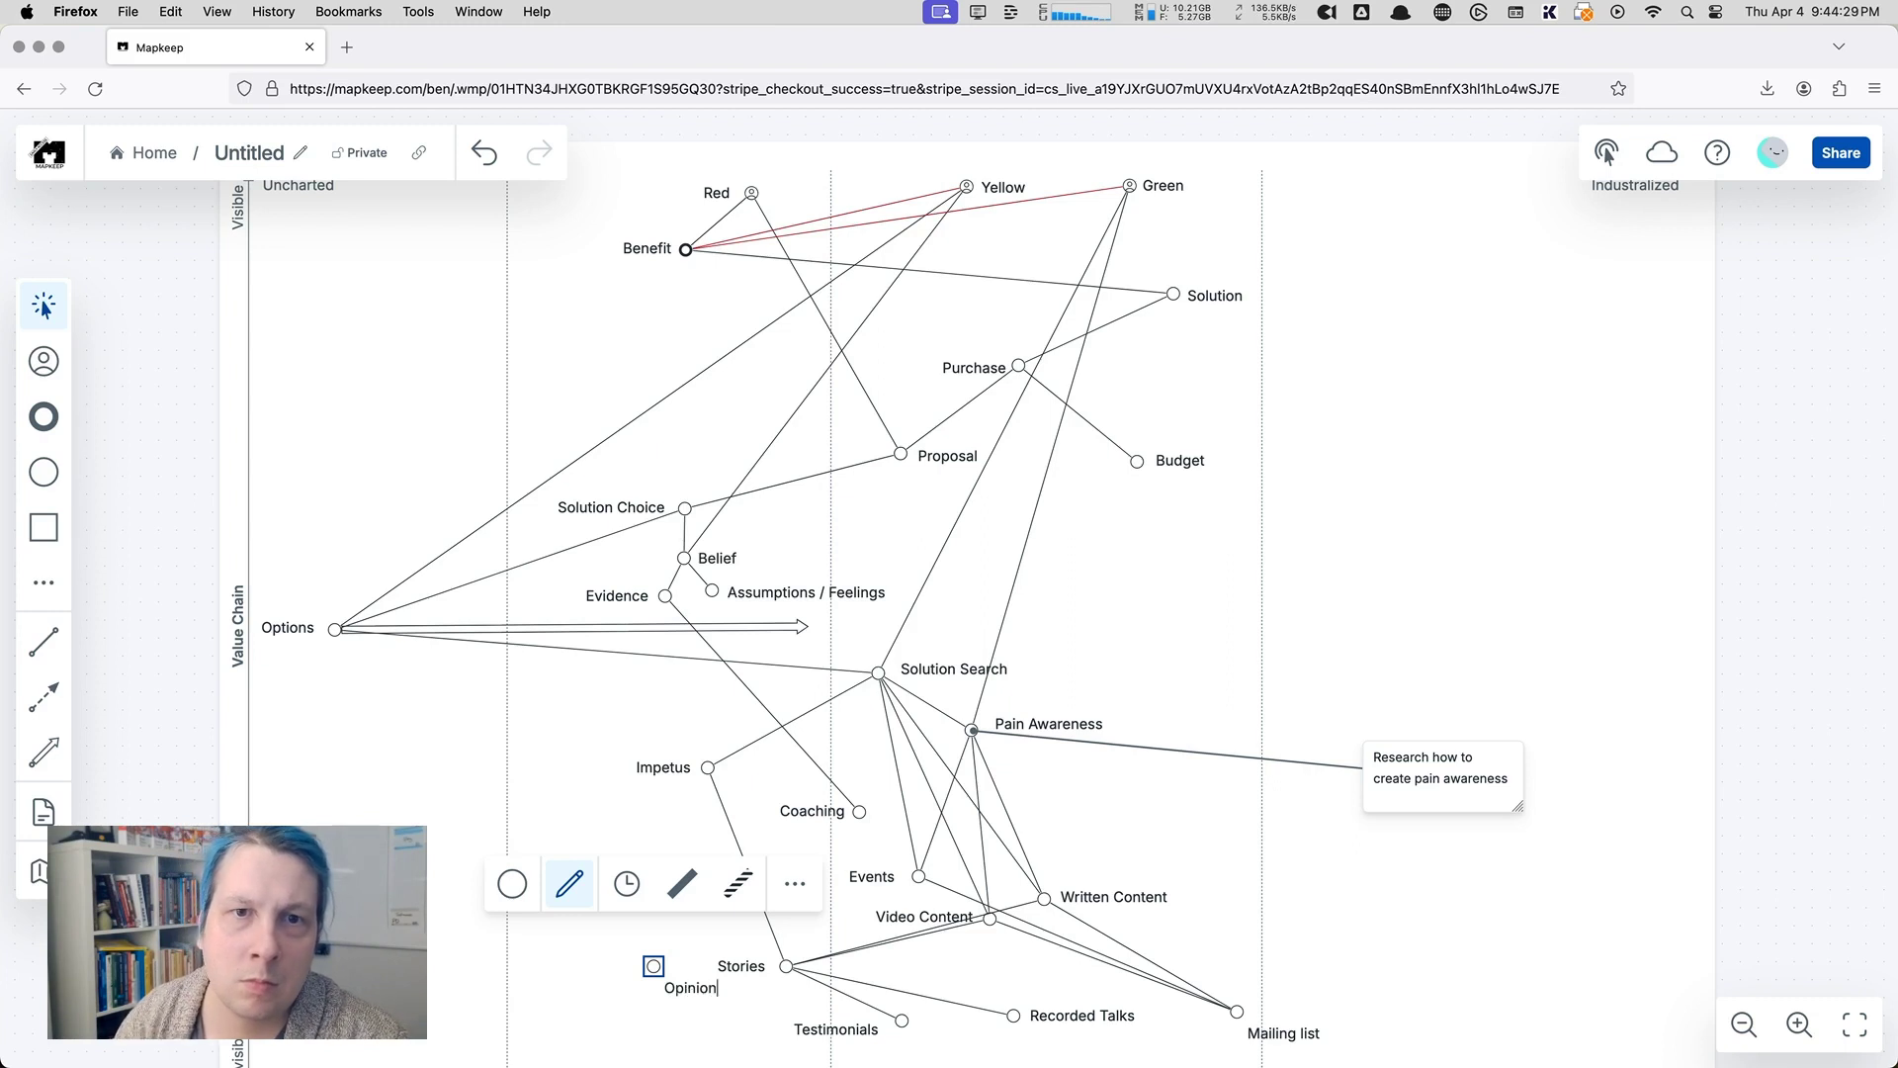
key(Return)
drag(697, 996, 605, 974)
click(412, 750)
Step: Link Opinion to both Video Content and Written Content
click(44, 642)
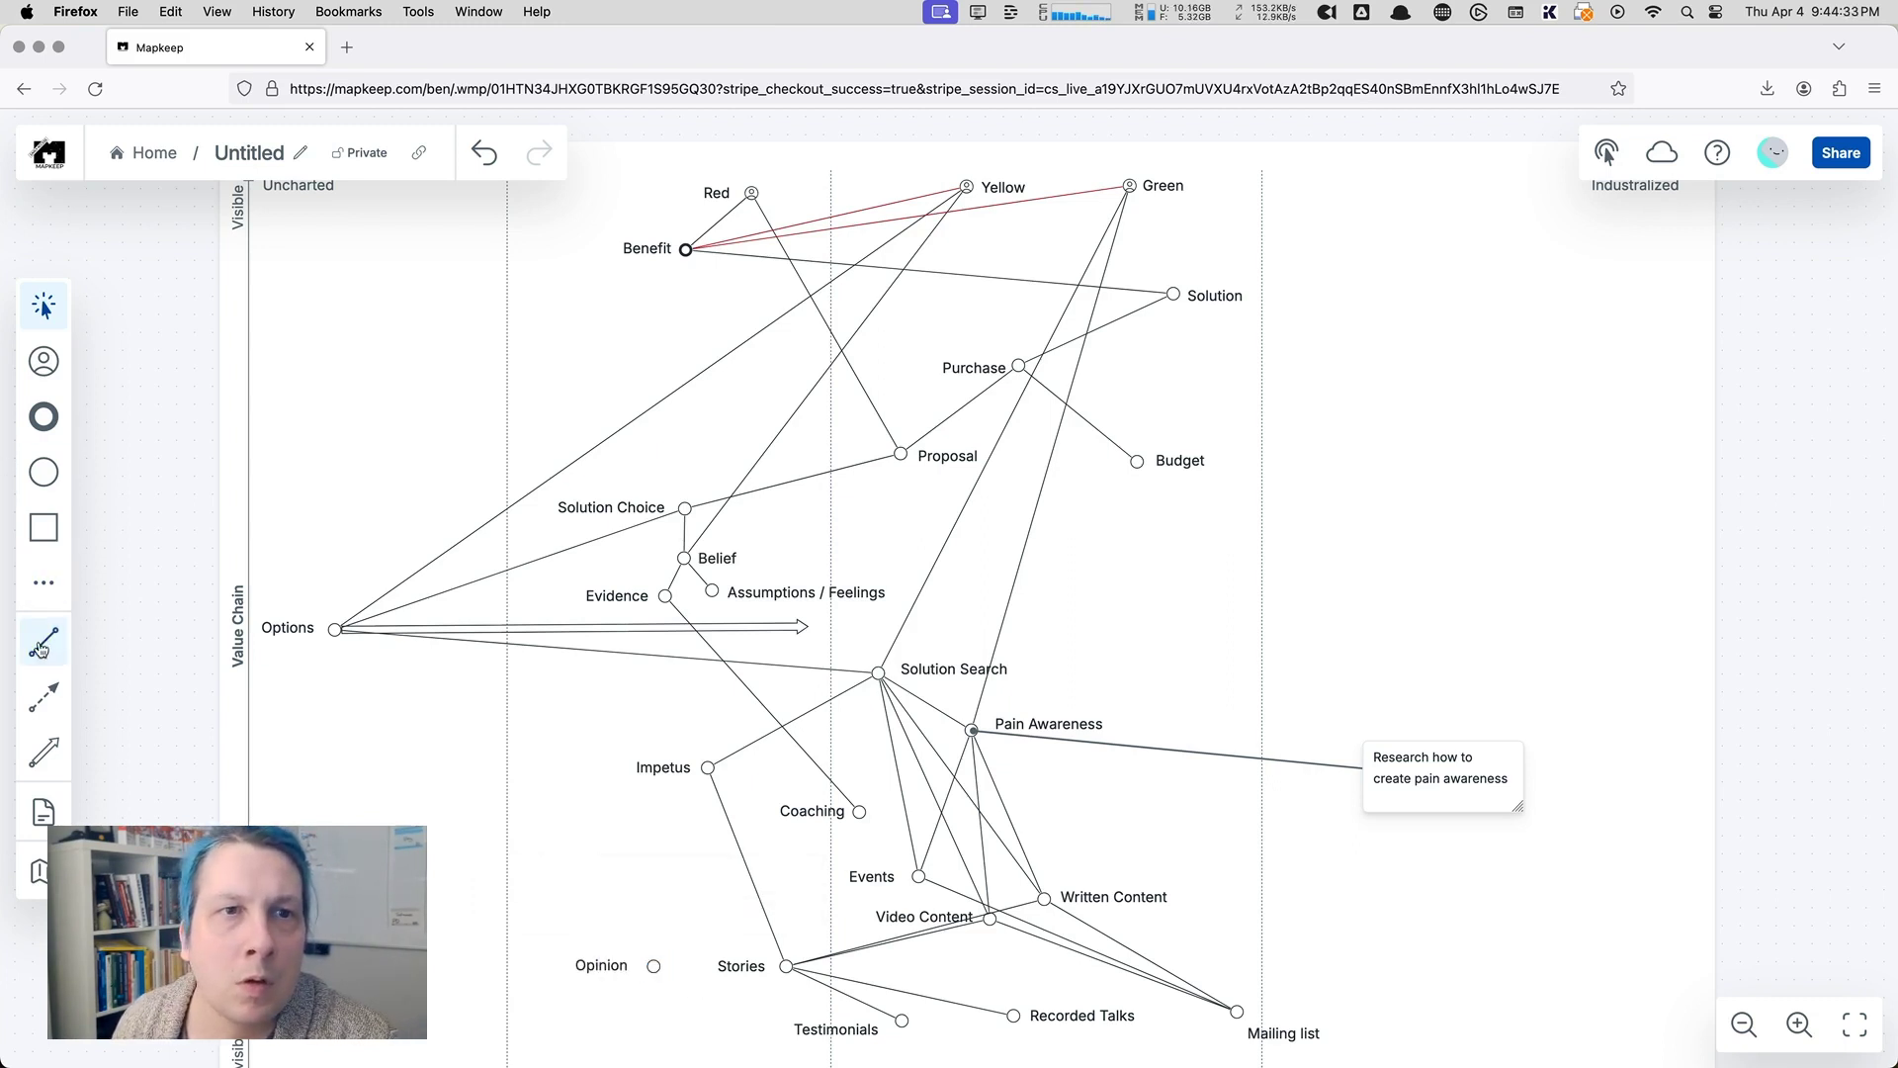
drag(654, 966, 993, 928)
drag(653, 966, 1075, 900)
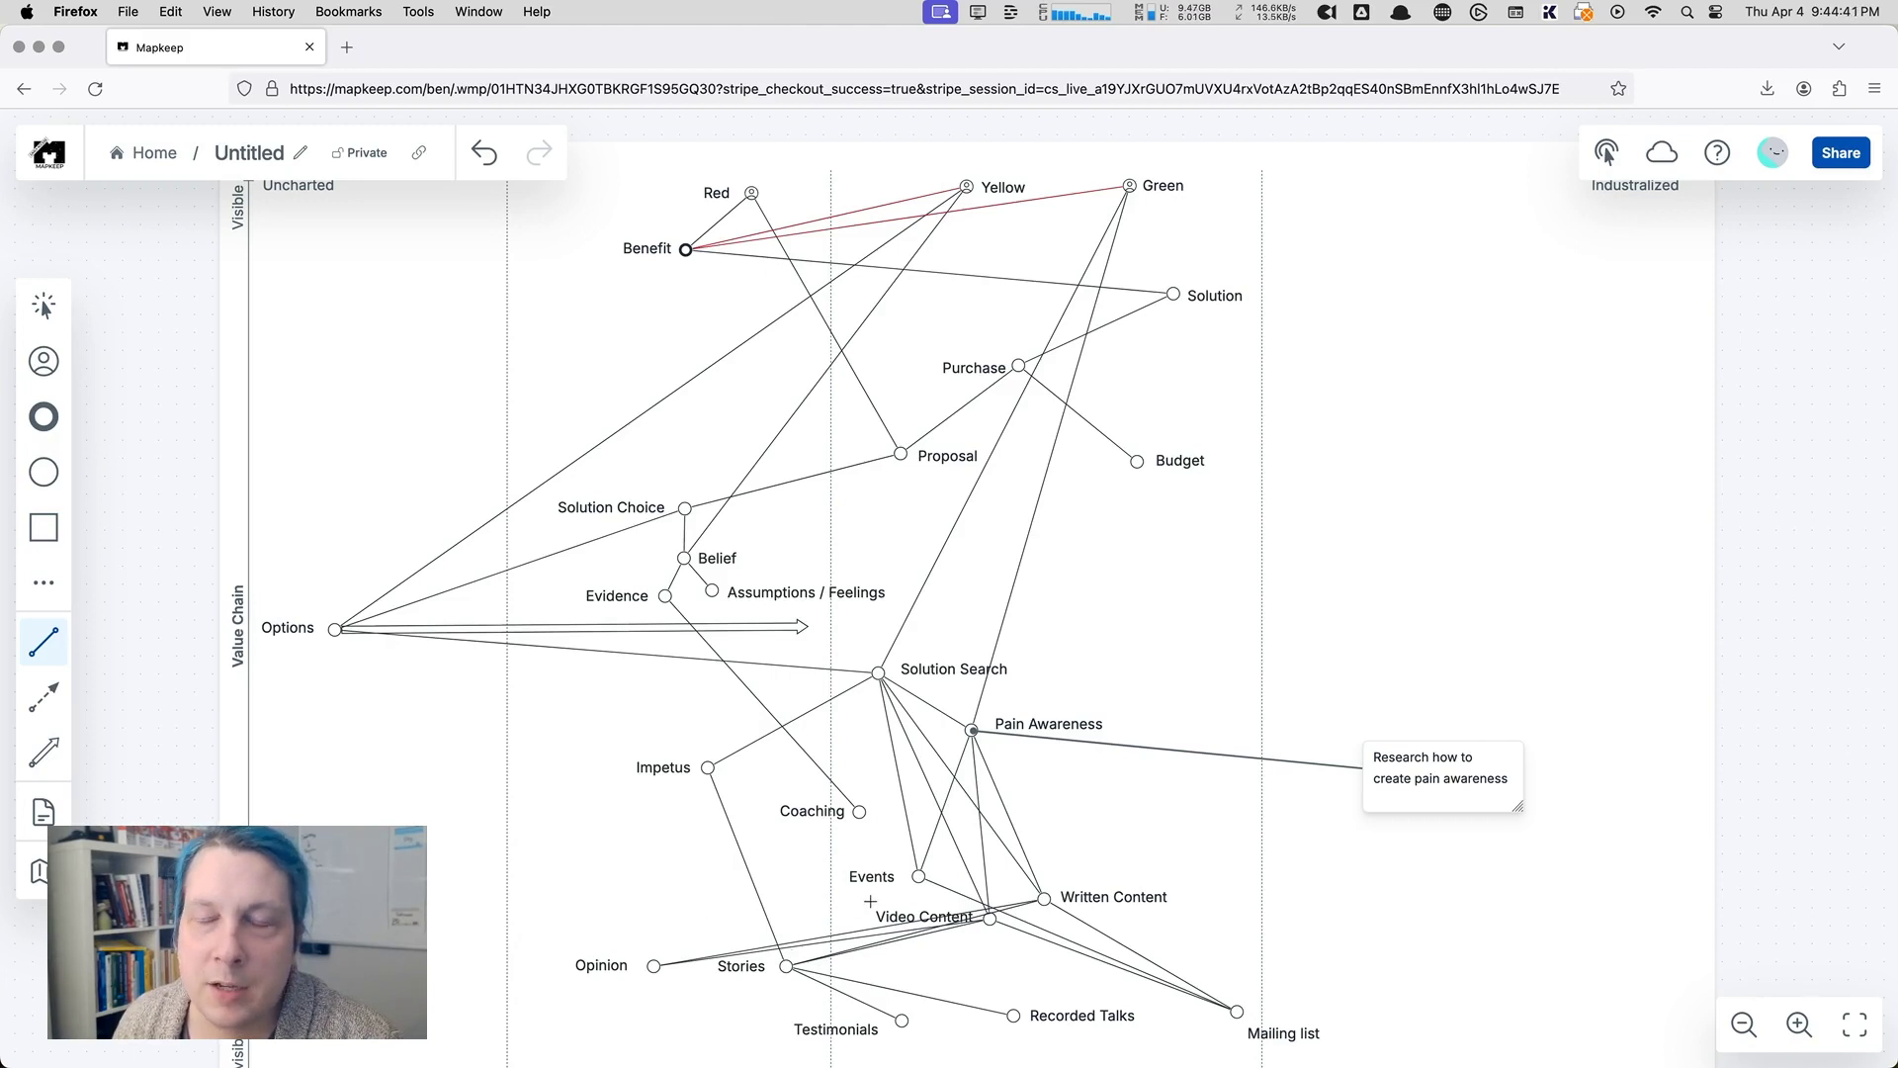
Step: Move Stories, Testimonials and Recorded Talks slightly lower, and reposition Opinion lower and further right, just below Stories
scroll(870, 901, down, 3)
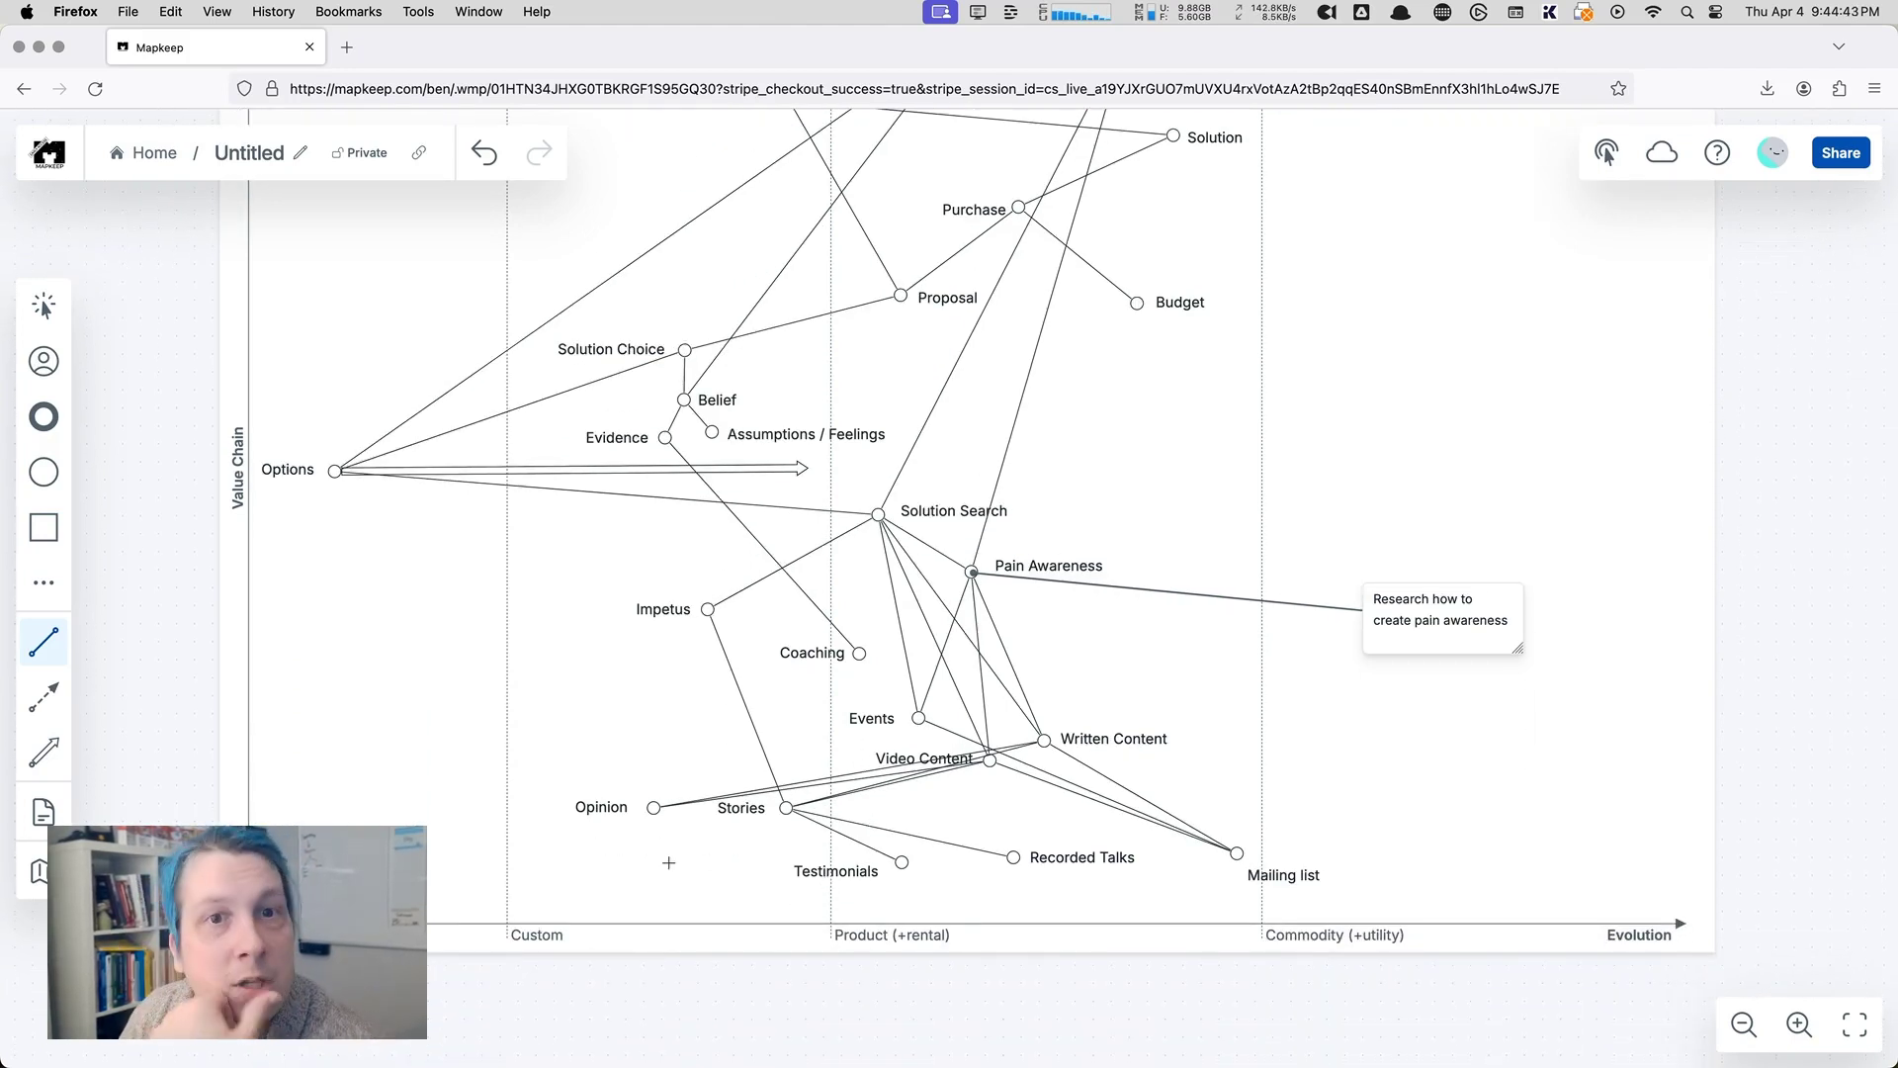
key(Escape)
drag(784, 814, 795, 837)
drag(902, 865, 905, 892)
drag(1013, 858, 1025, 900)
drag(648, 814, 738, 891)
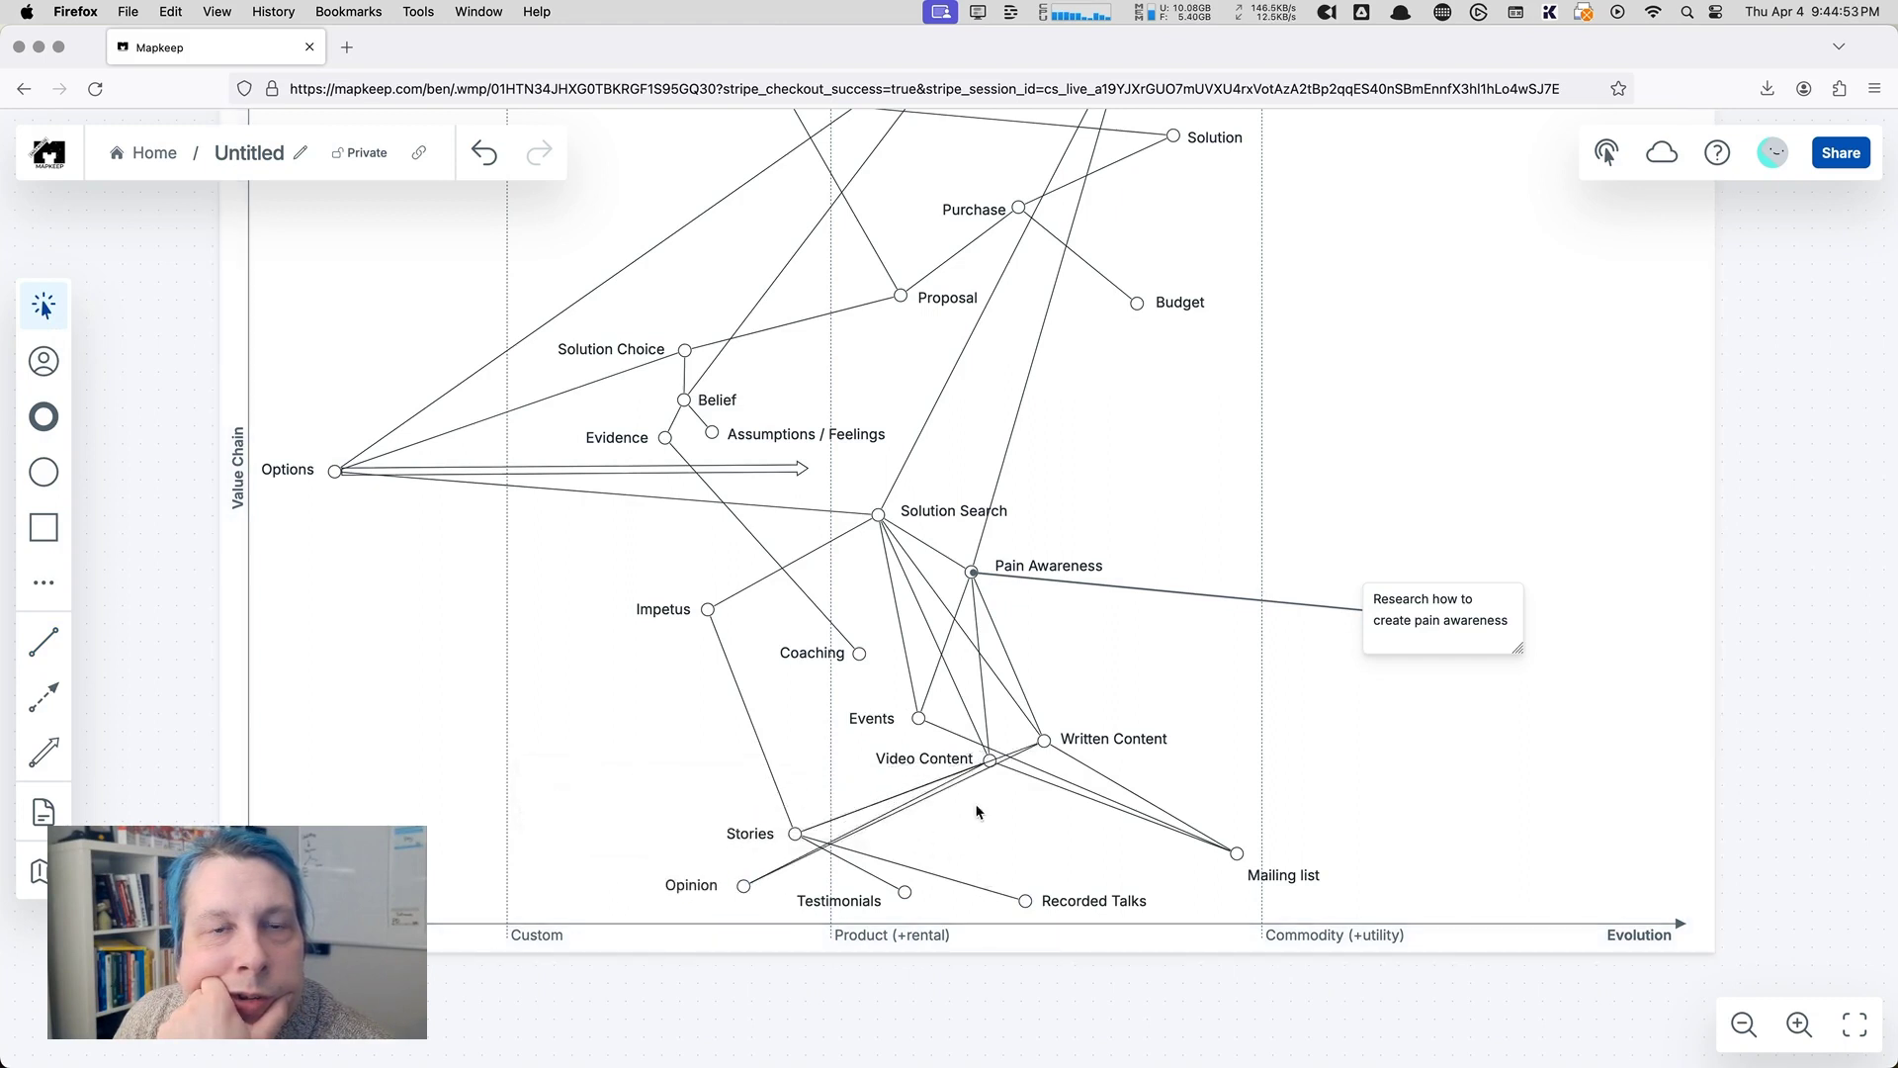
scroll(978, 793, up, 2)
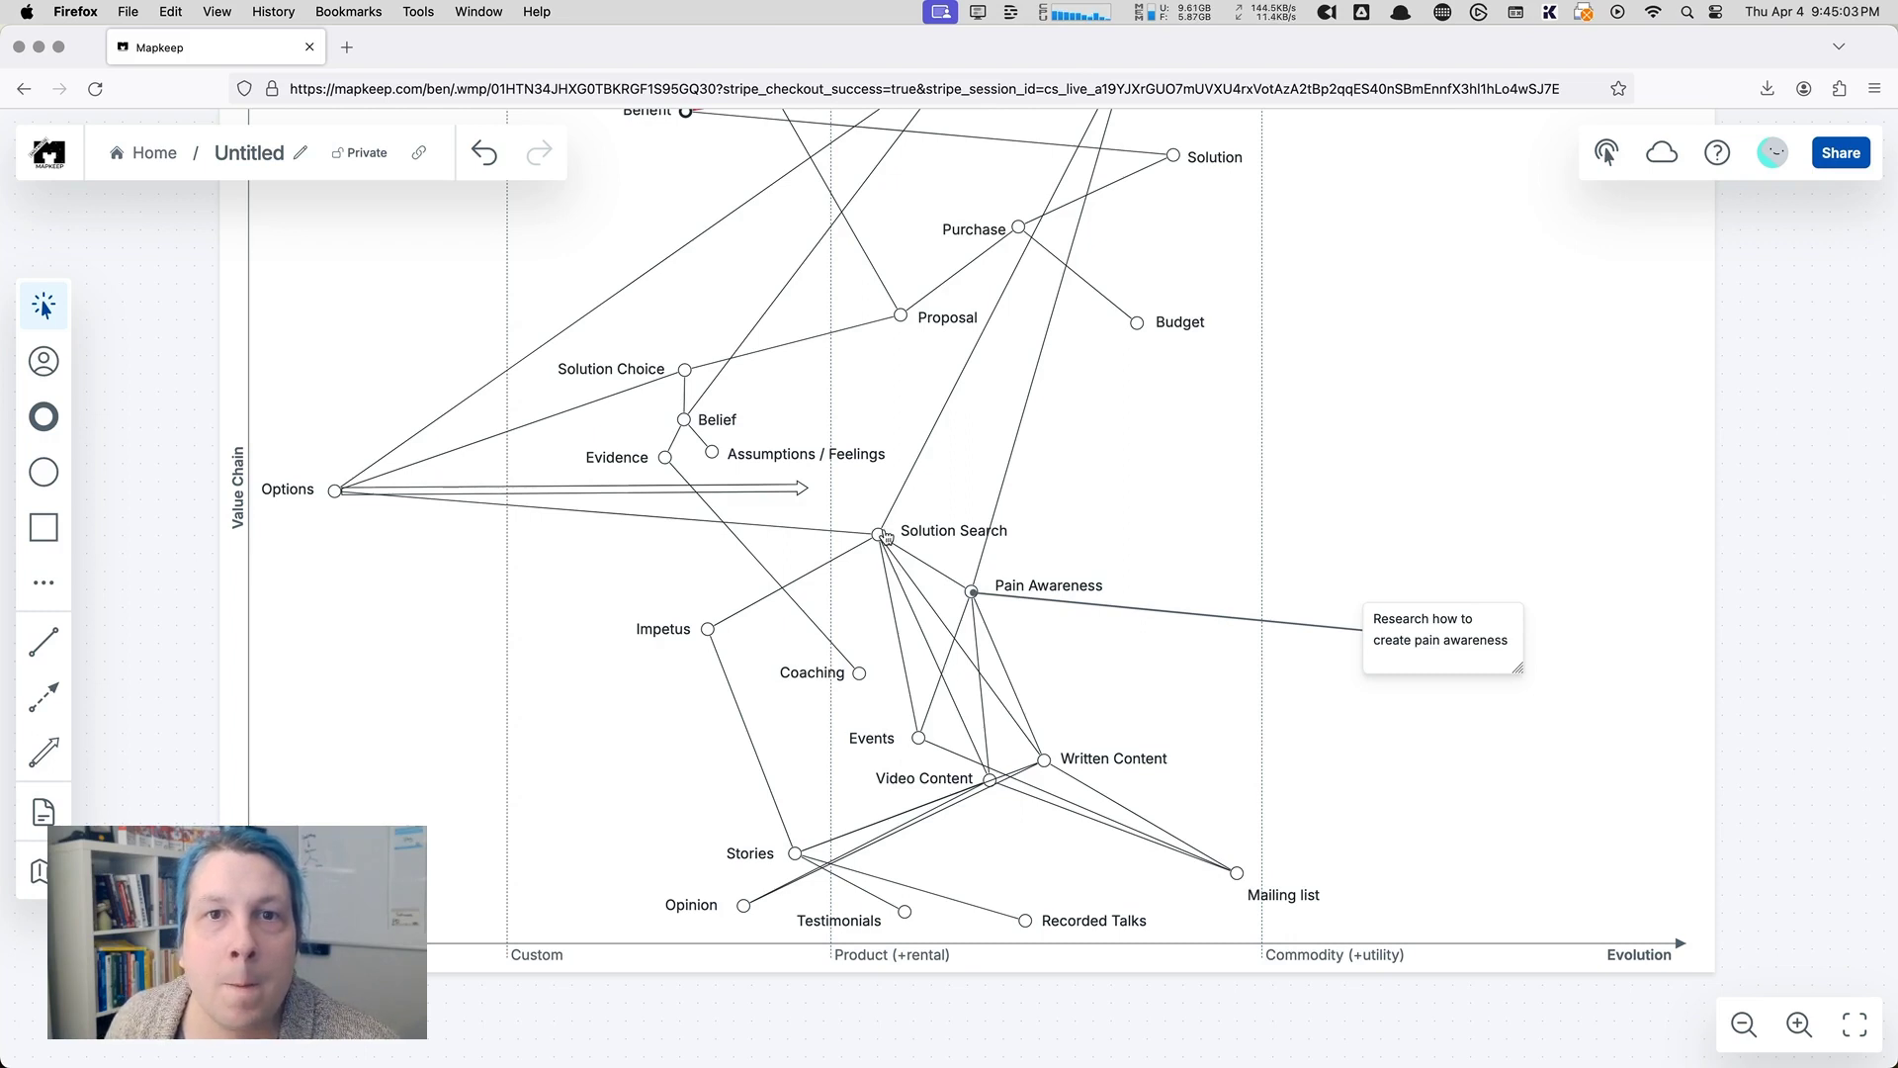
scroll(916, 577, up, 2)
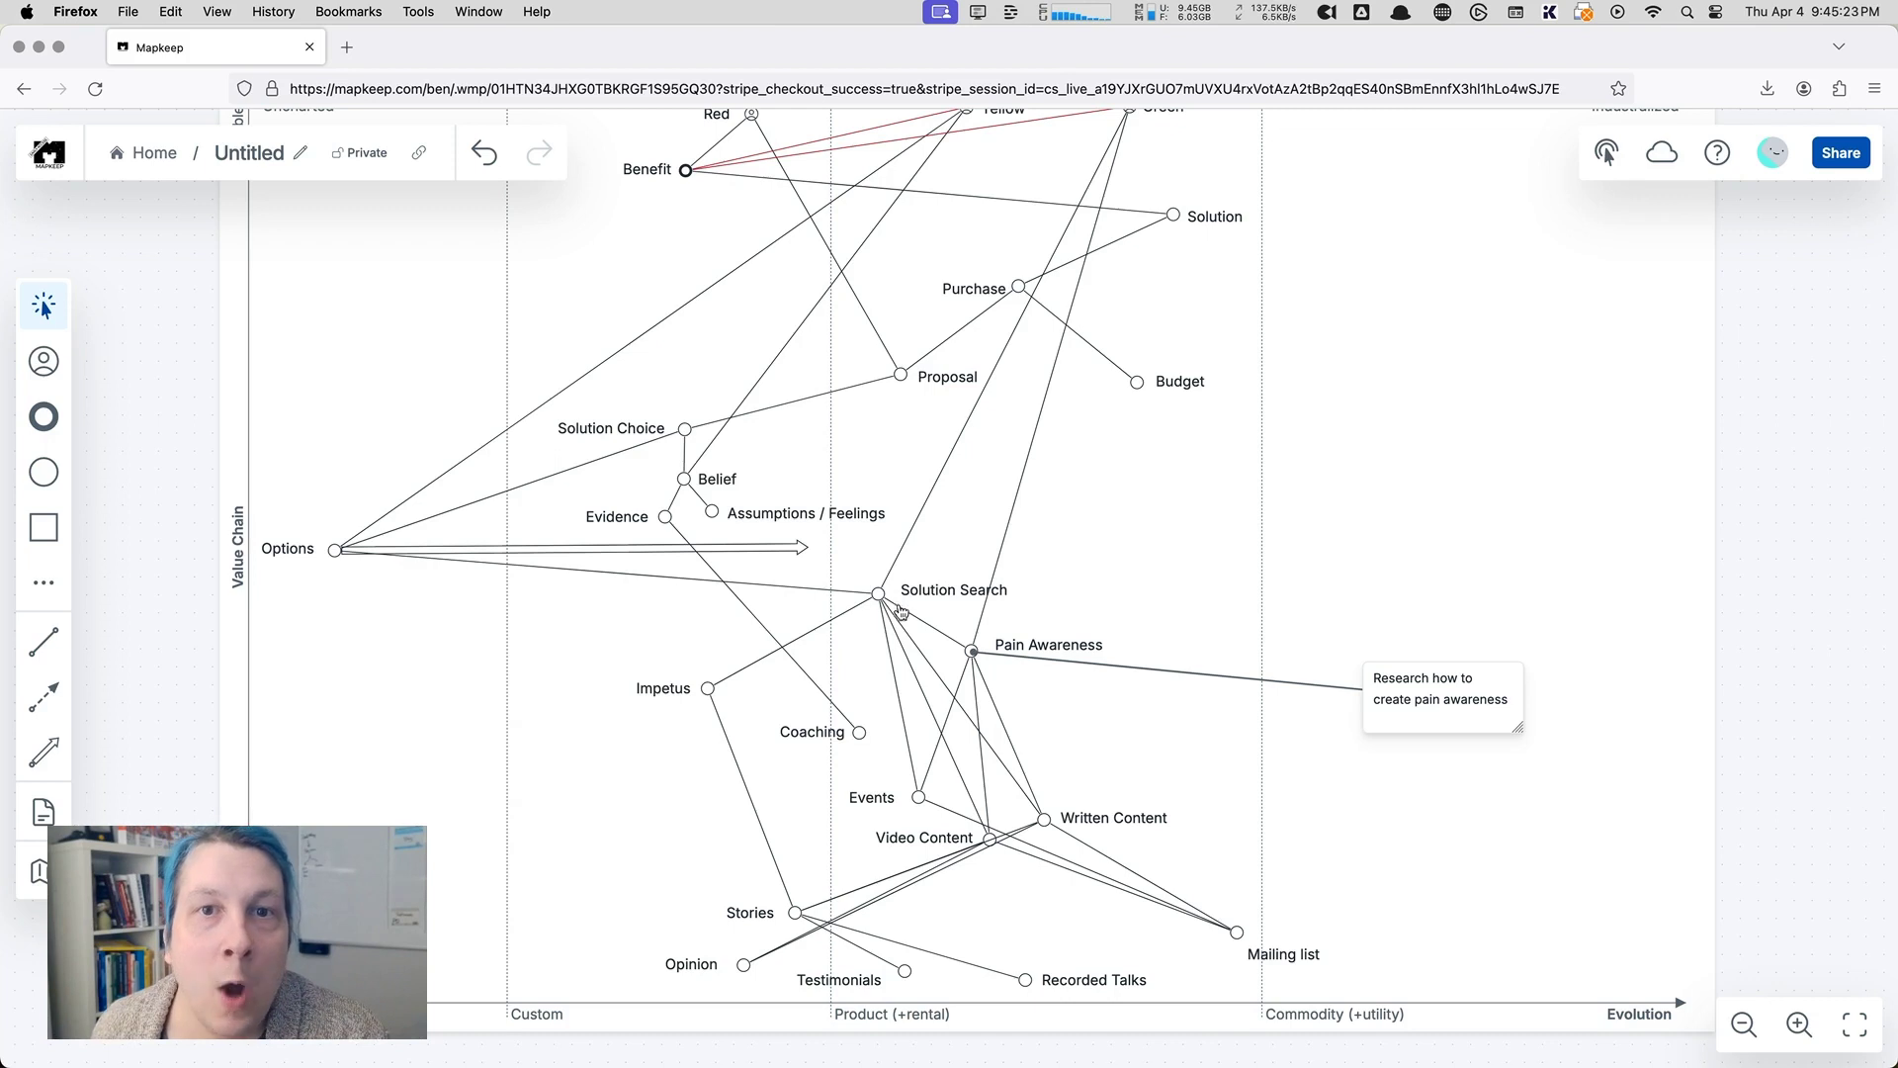
scroll(902, 622, up, 2)
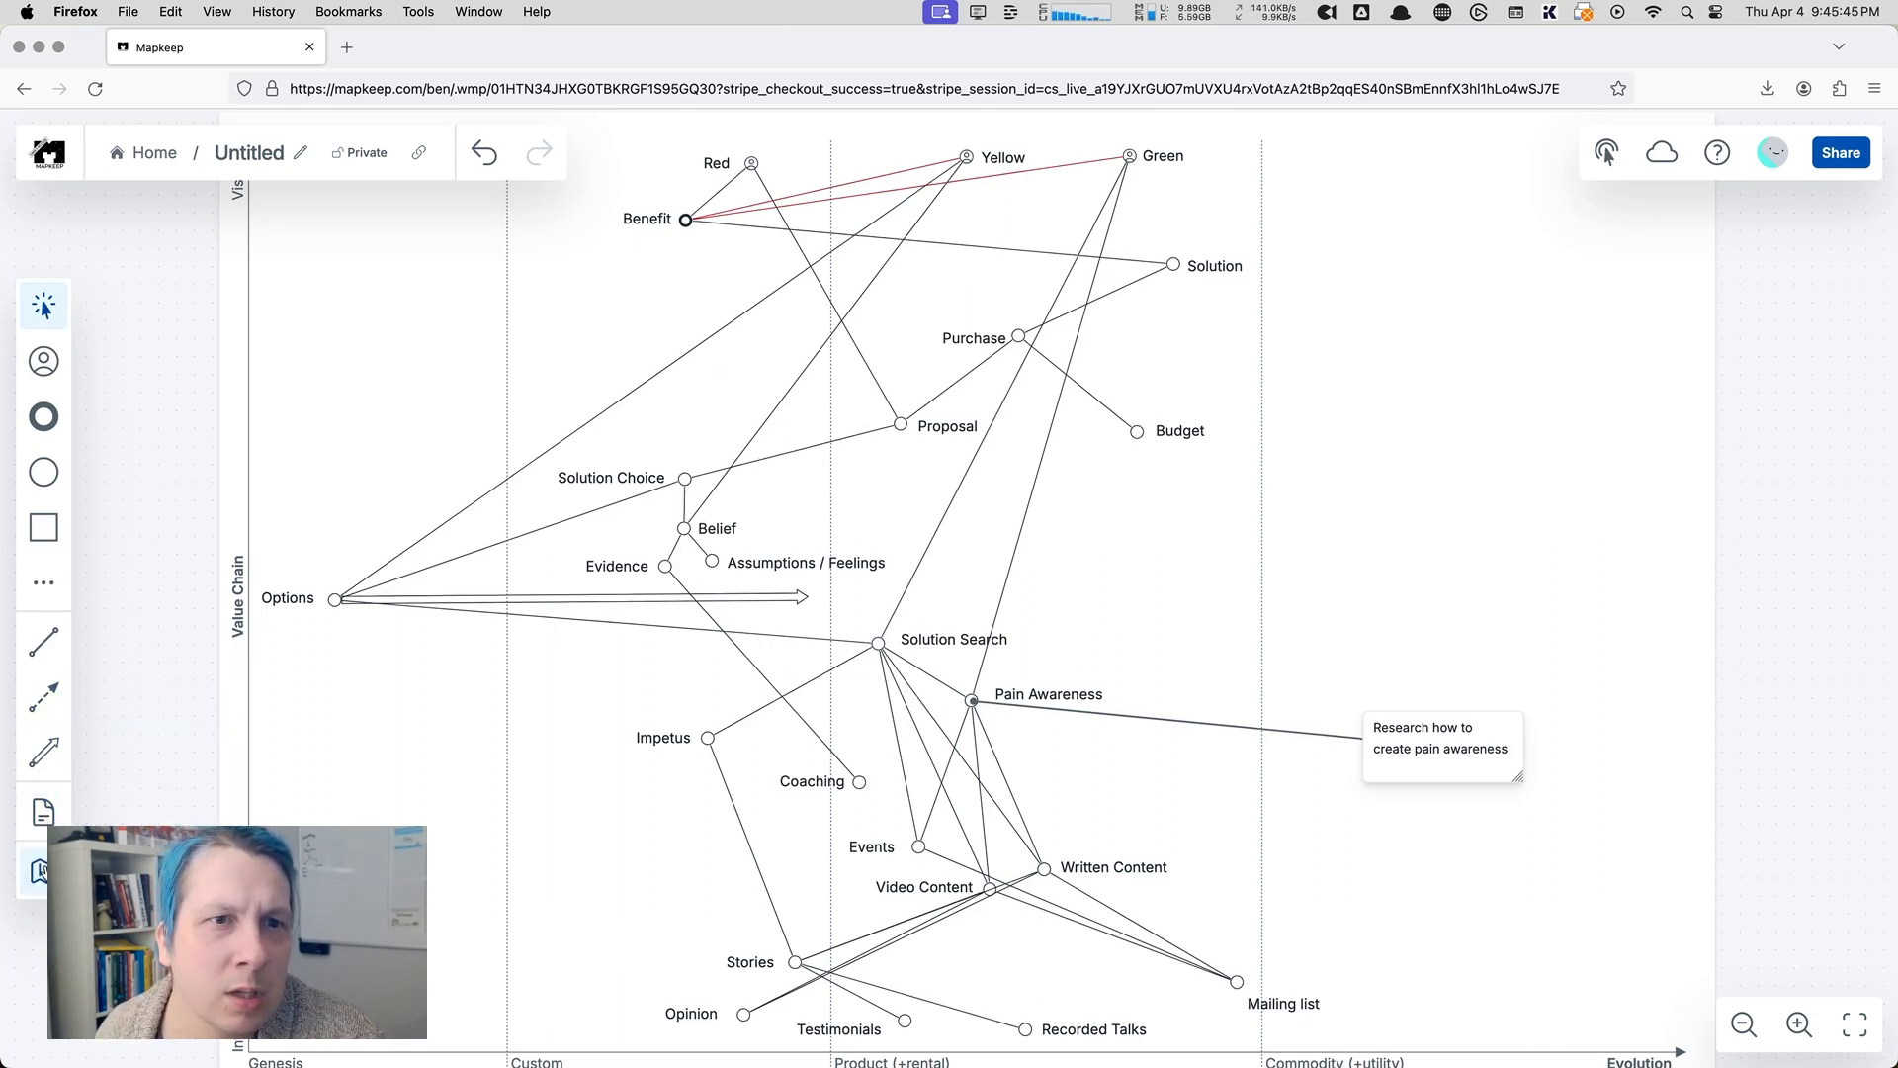
click(44, 812)
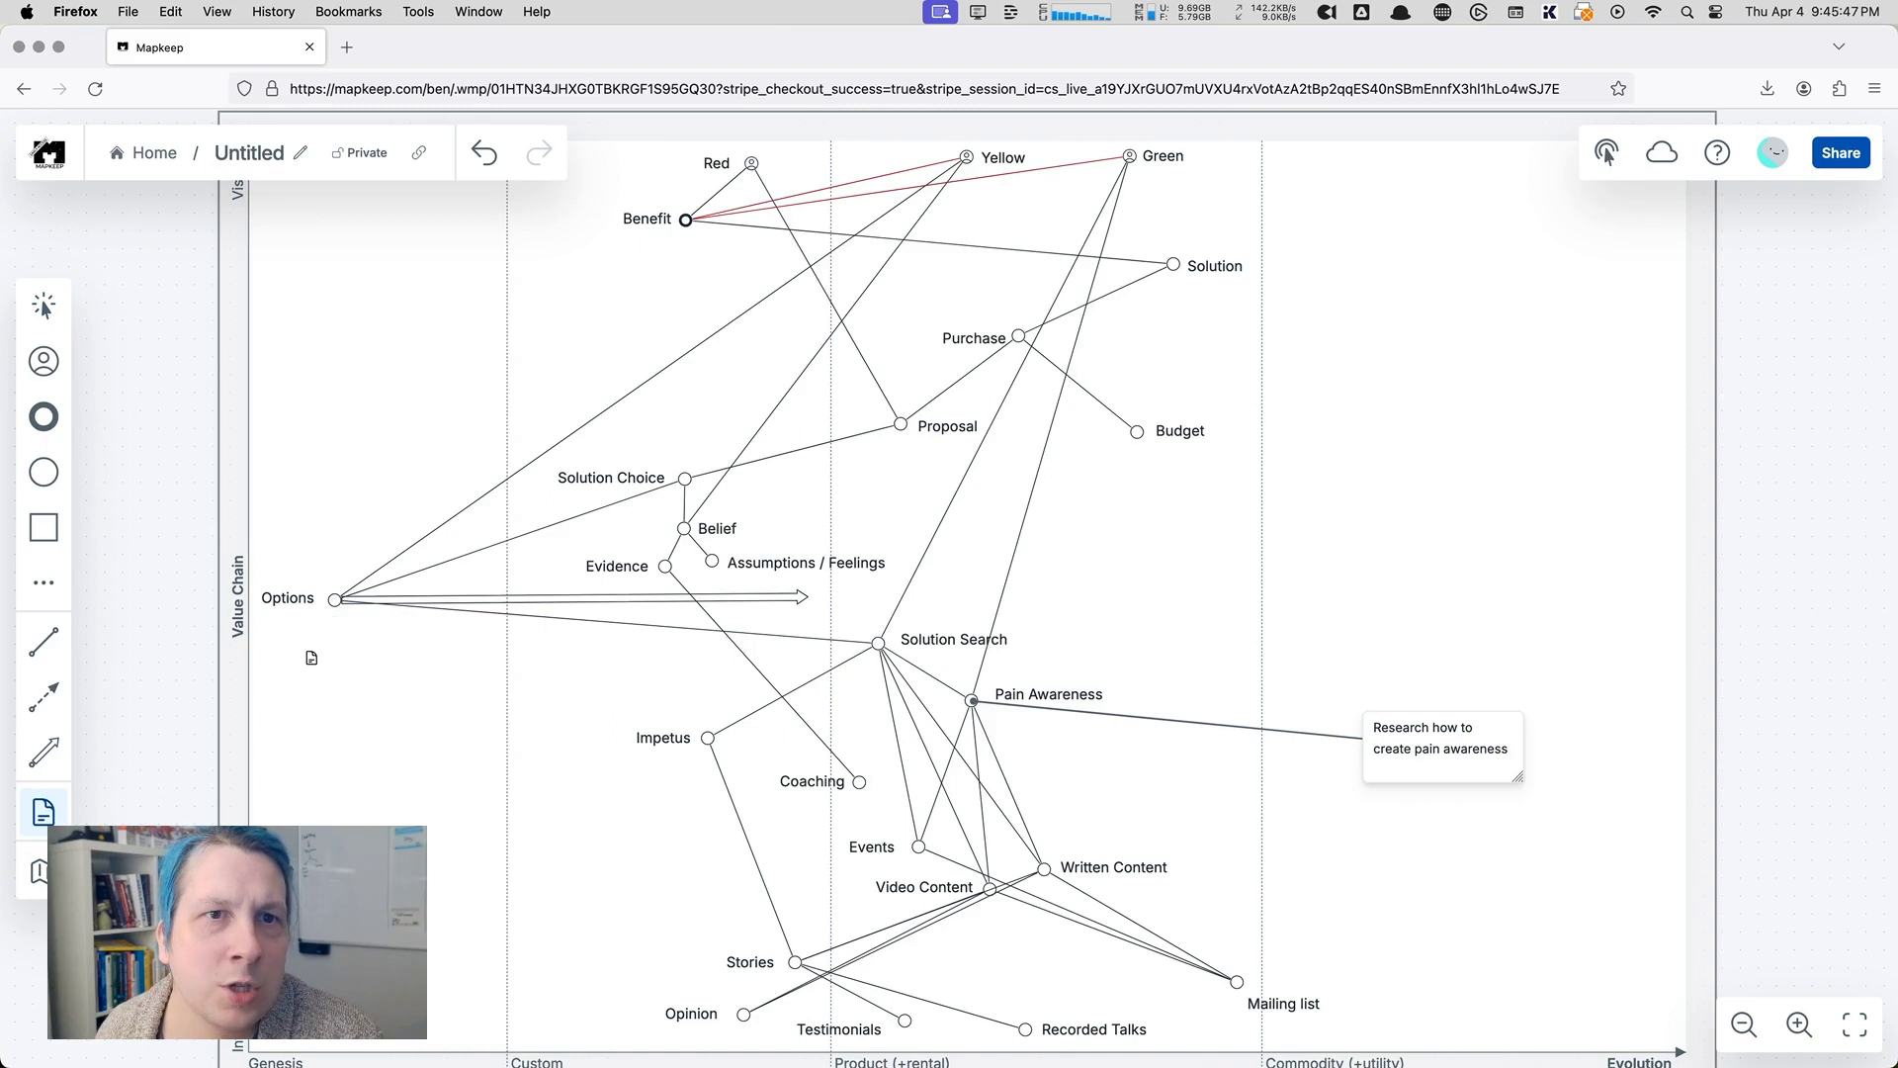
click(314, 660)
click(372, 743)
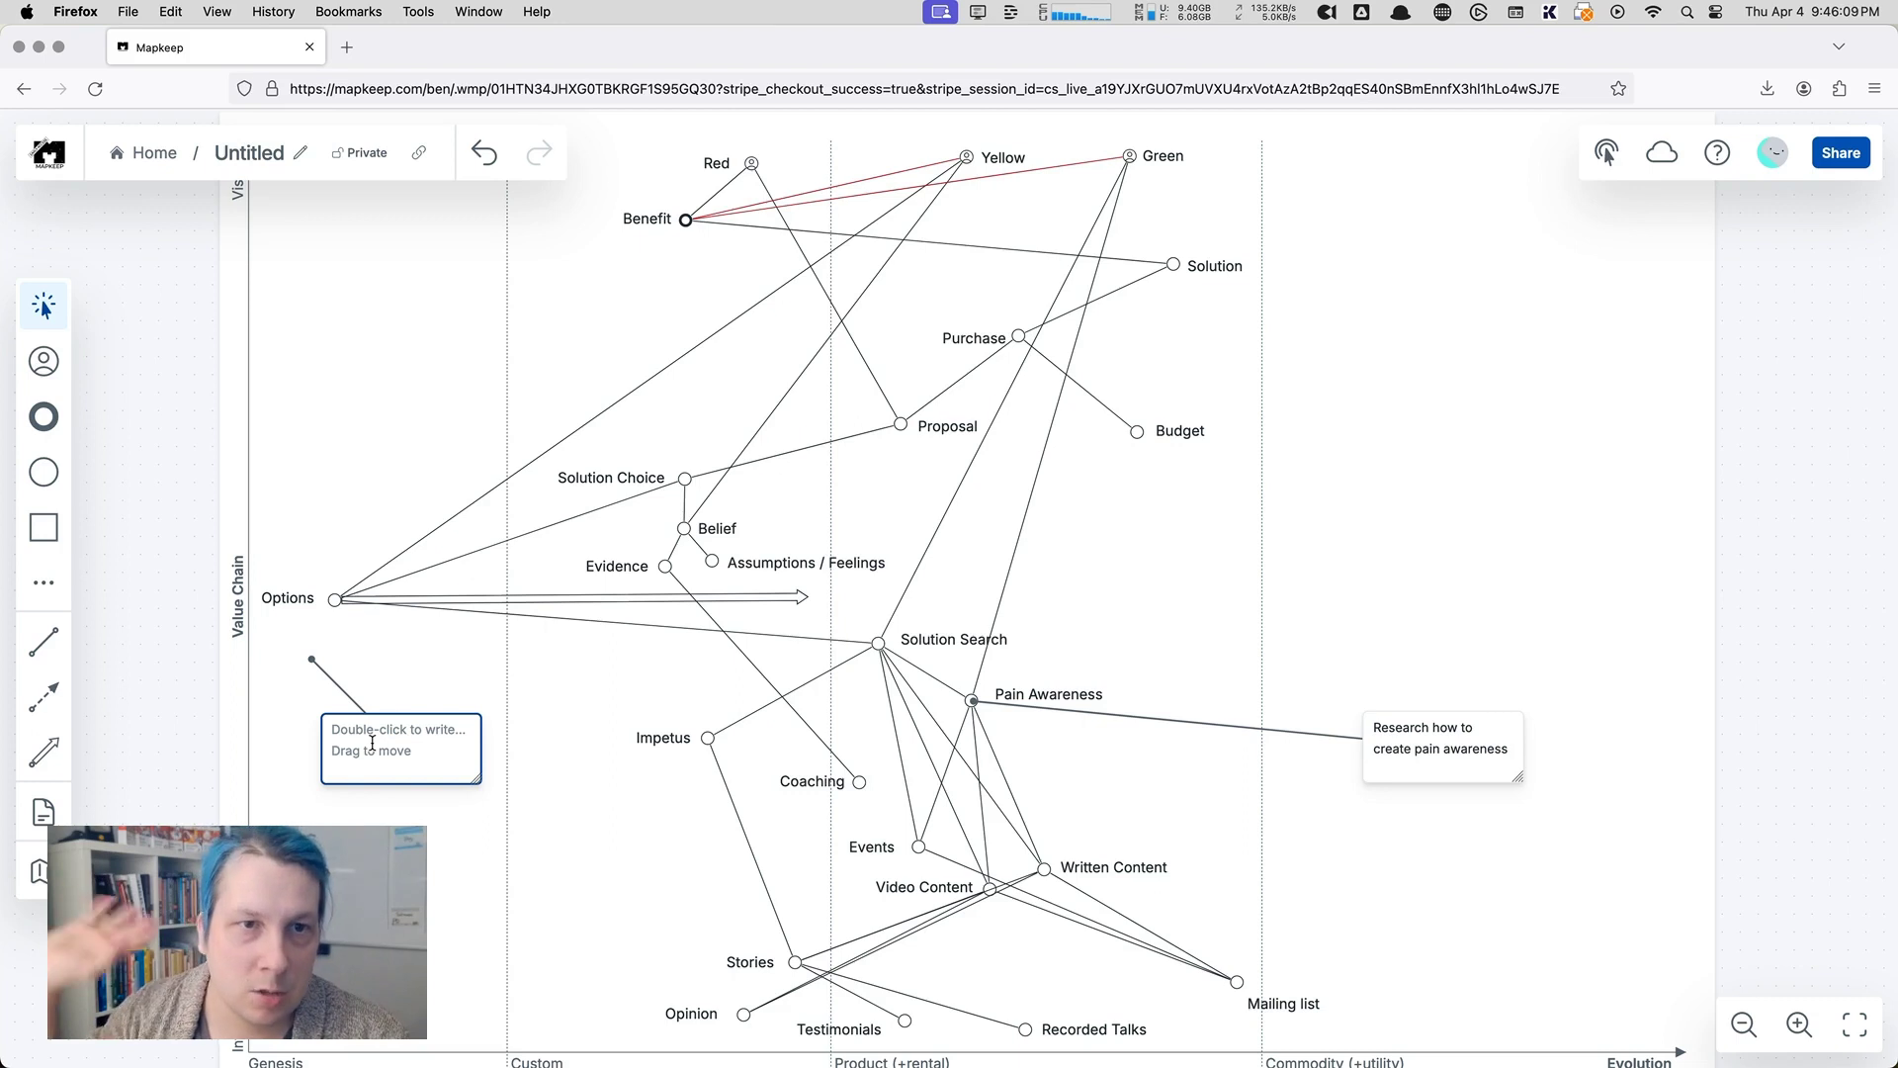
click(331, 669)
key(BackSpace)
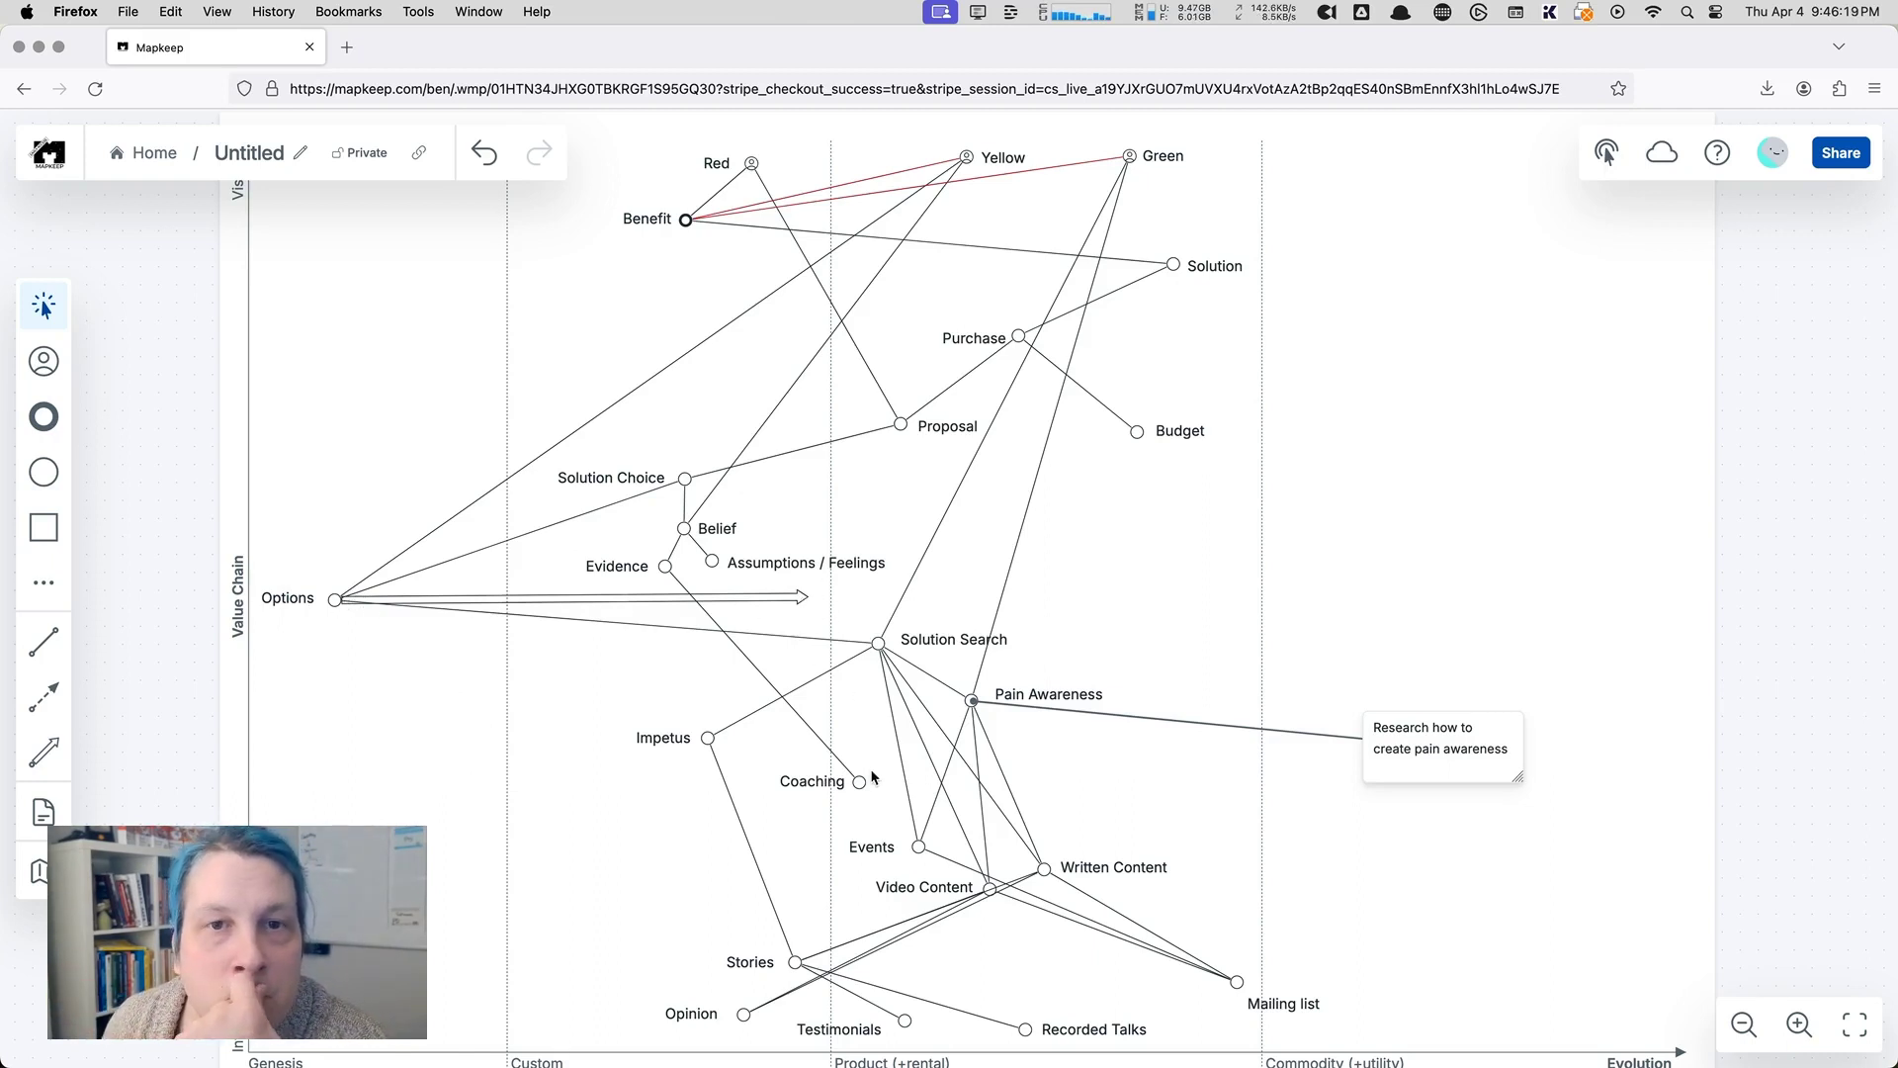
Step: Link Evidence to Stories, Video Content and Written Content
click(43, 642)
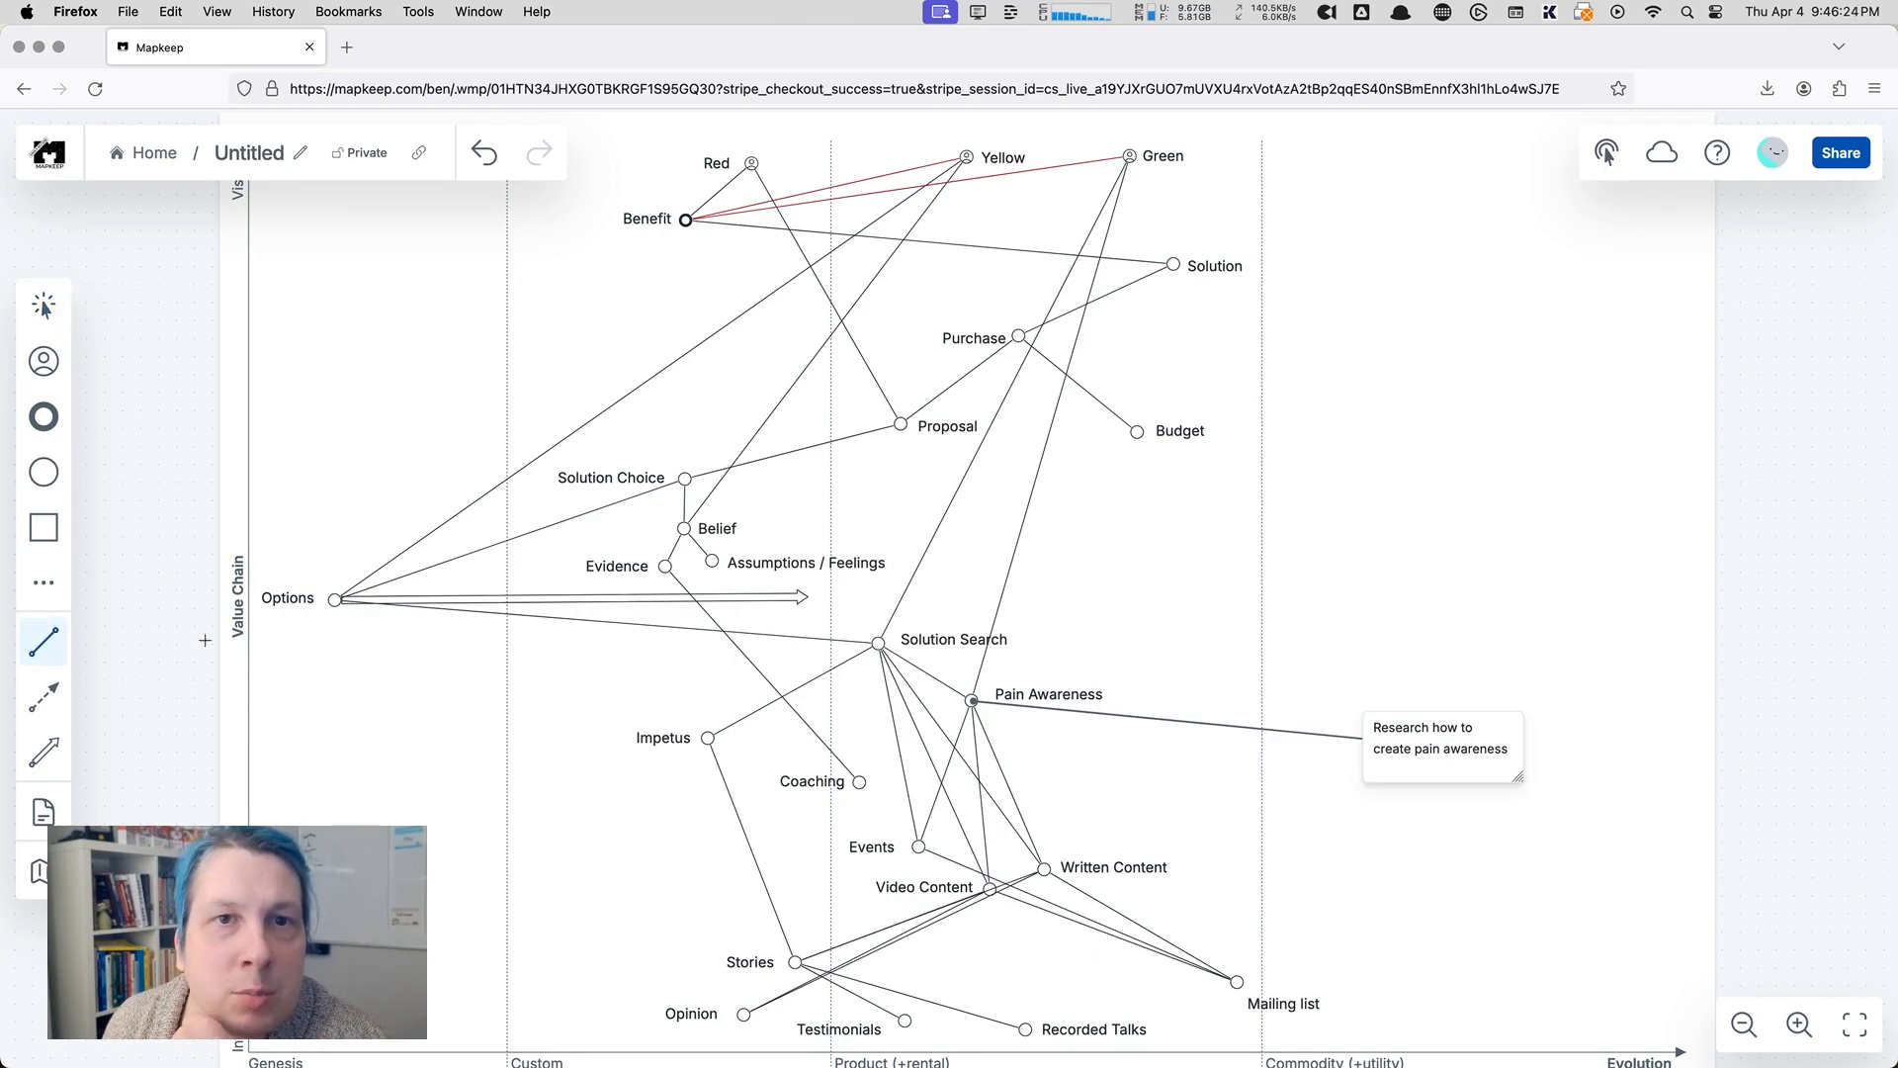
mouse_move(666, 565)
mouse_down()
mouse_move(788, 860)
mouse_move(795, 962)
mouse_up()
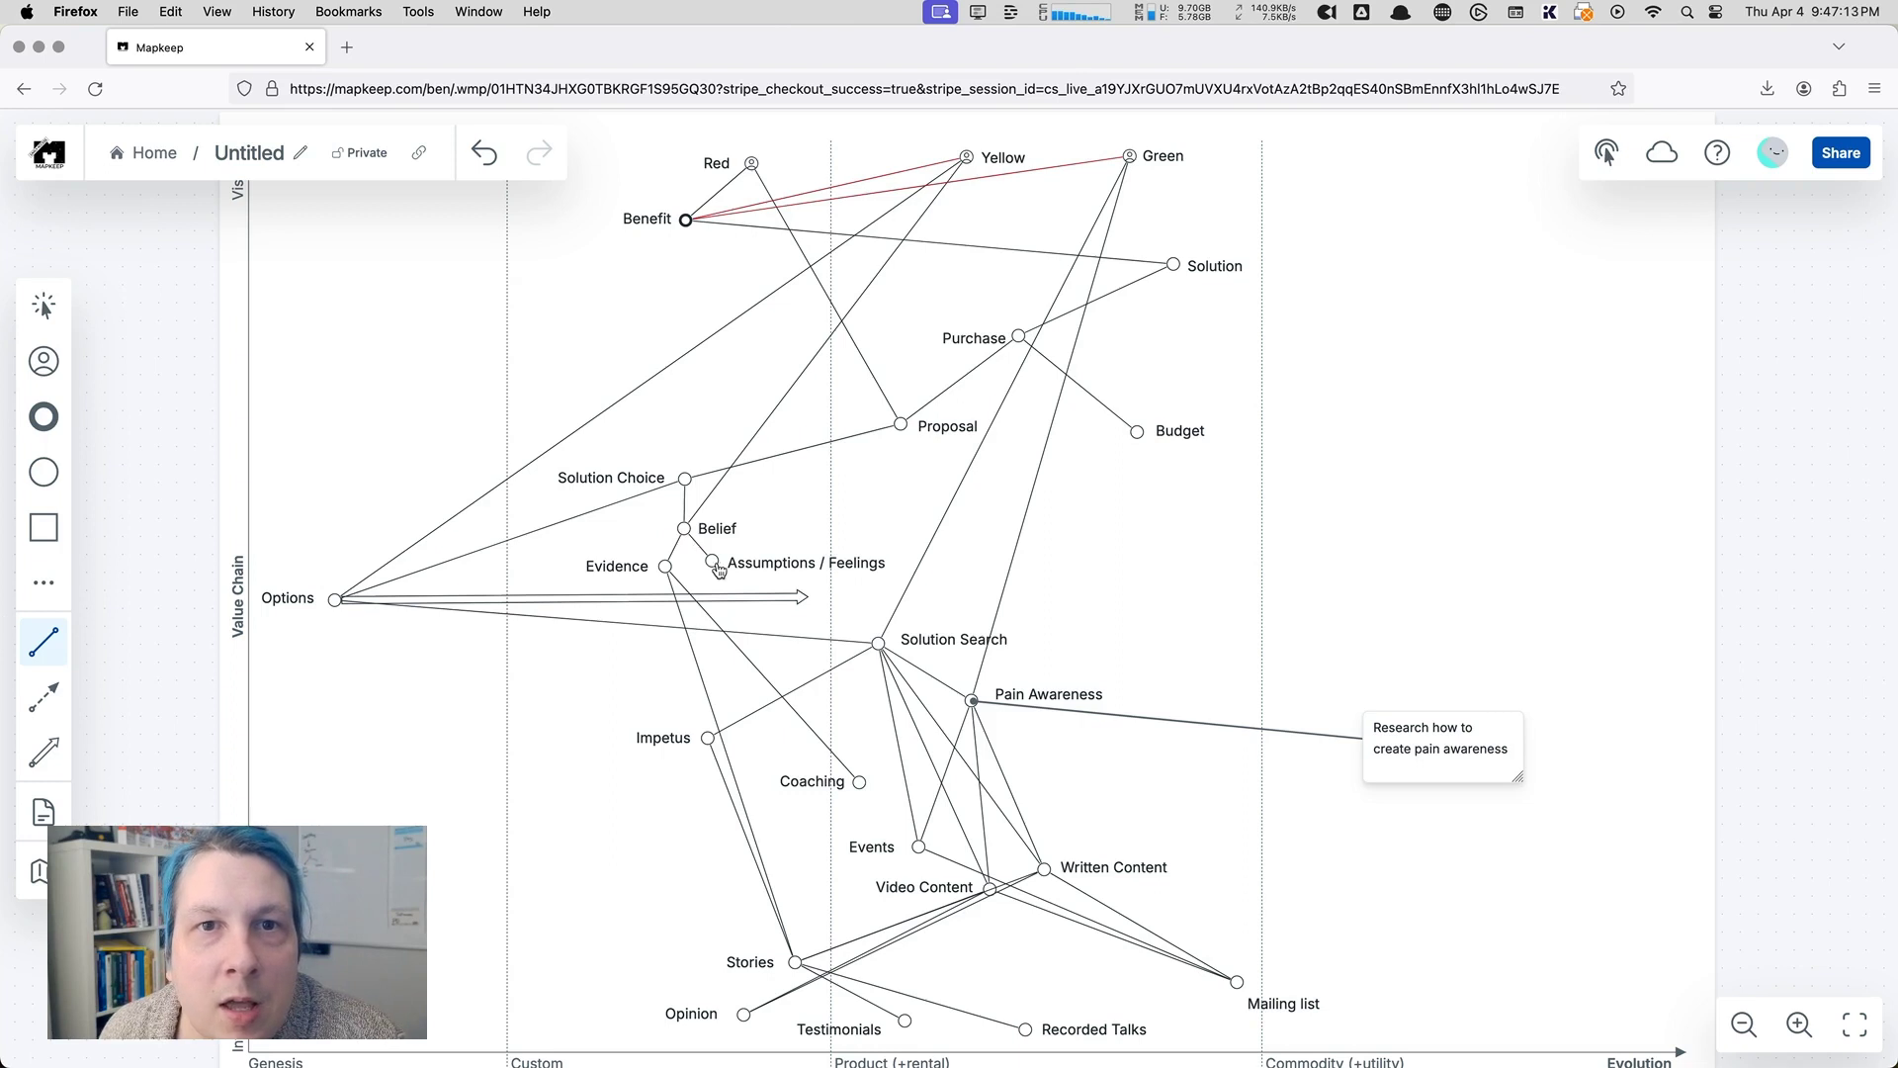
drag(667, 571, 993, 894)
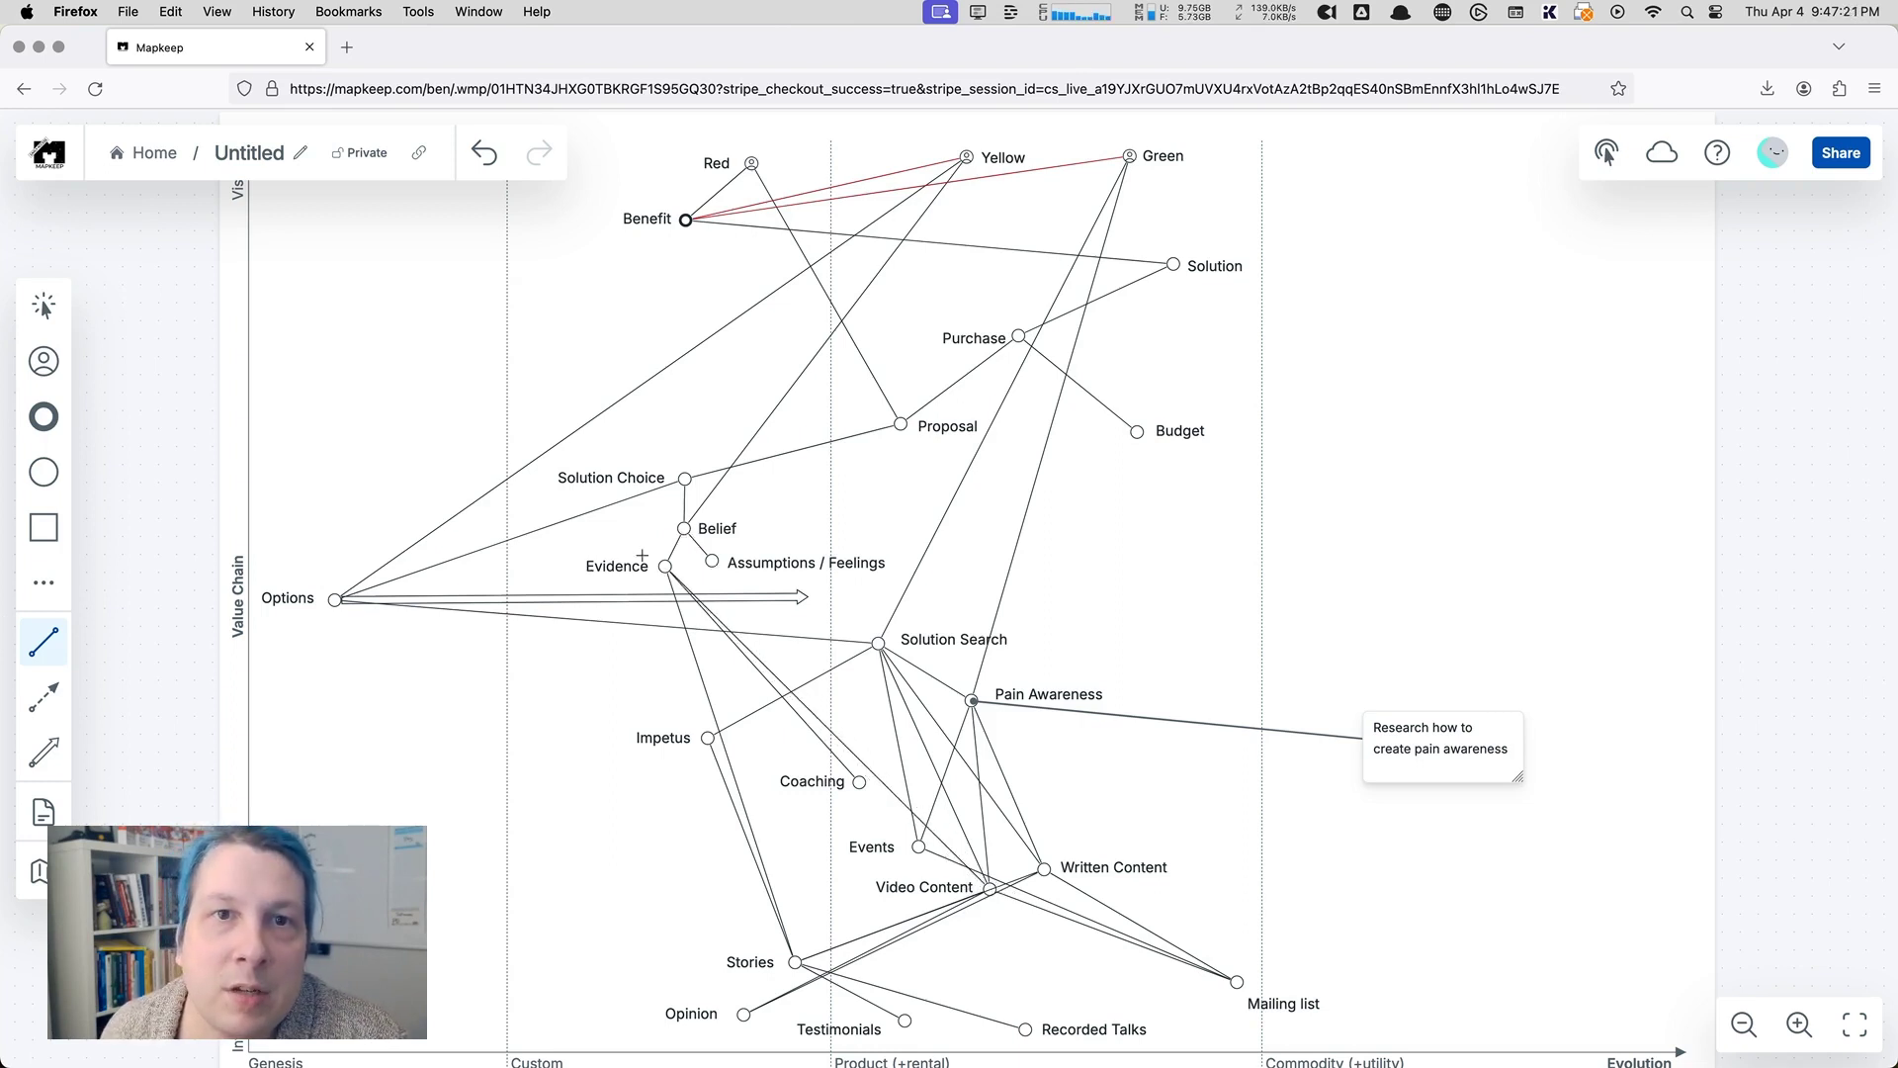
drag(664, 575, 1044, 869)
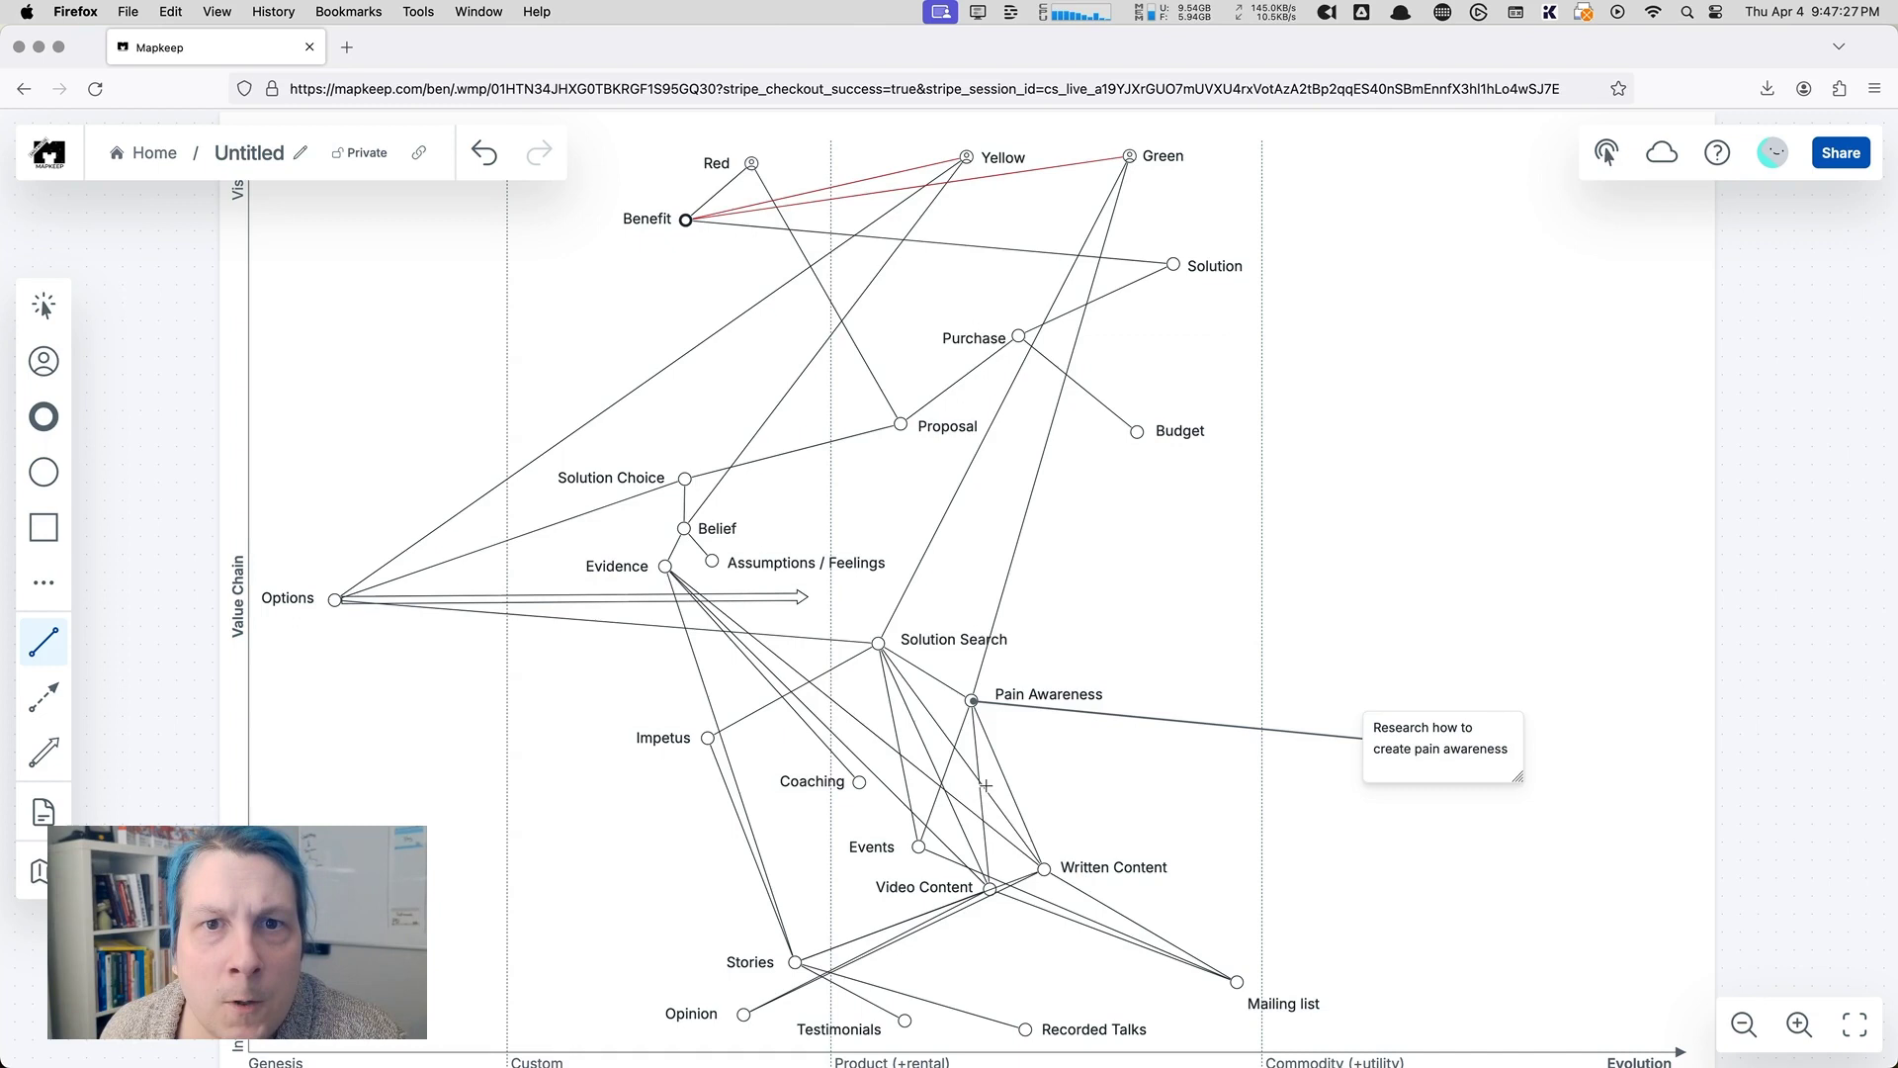
scroll(985, 784, up, 3)
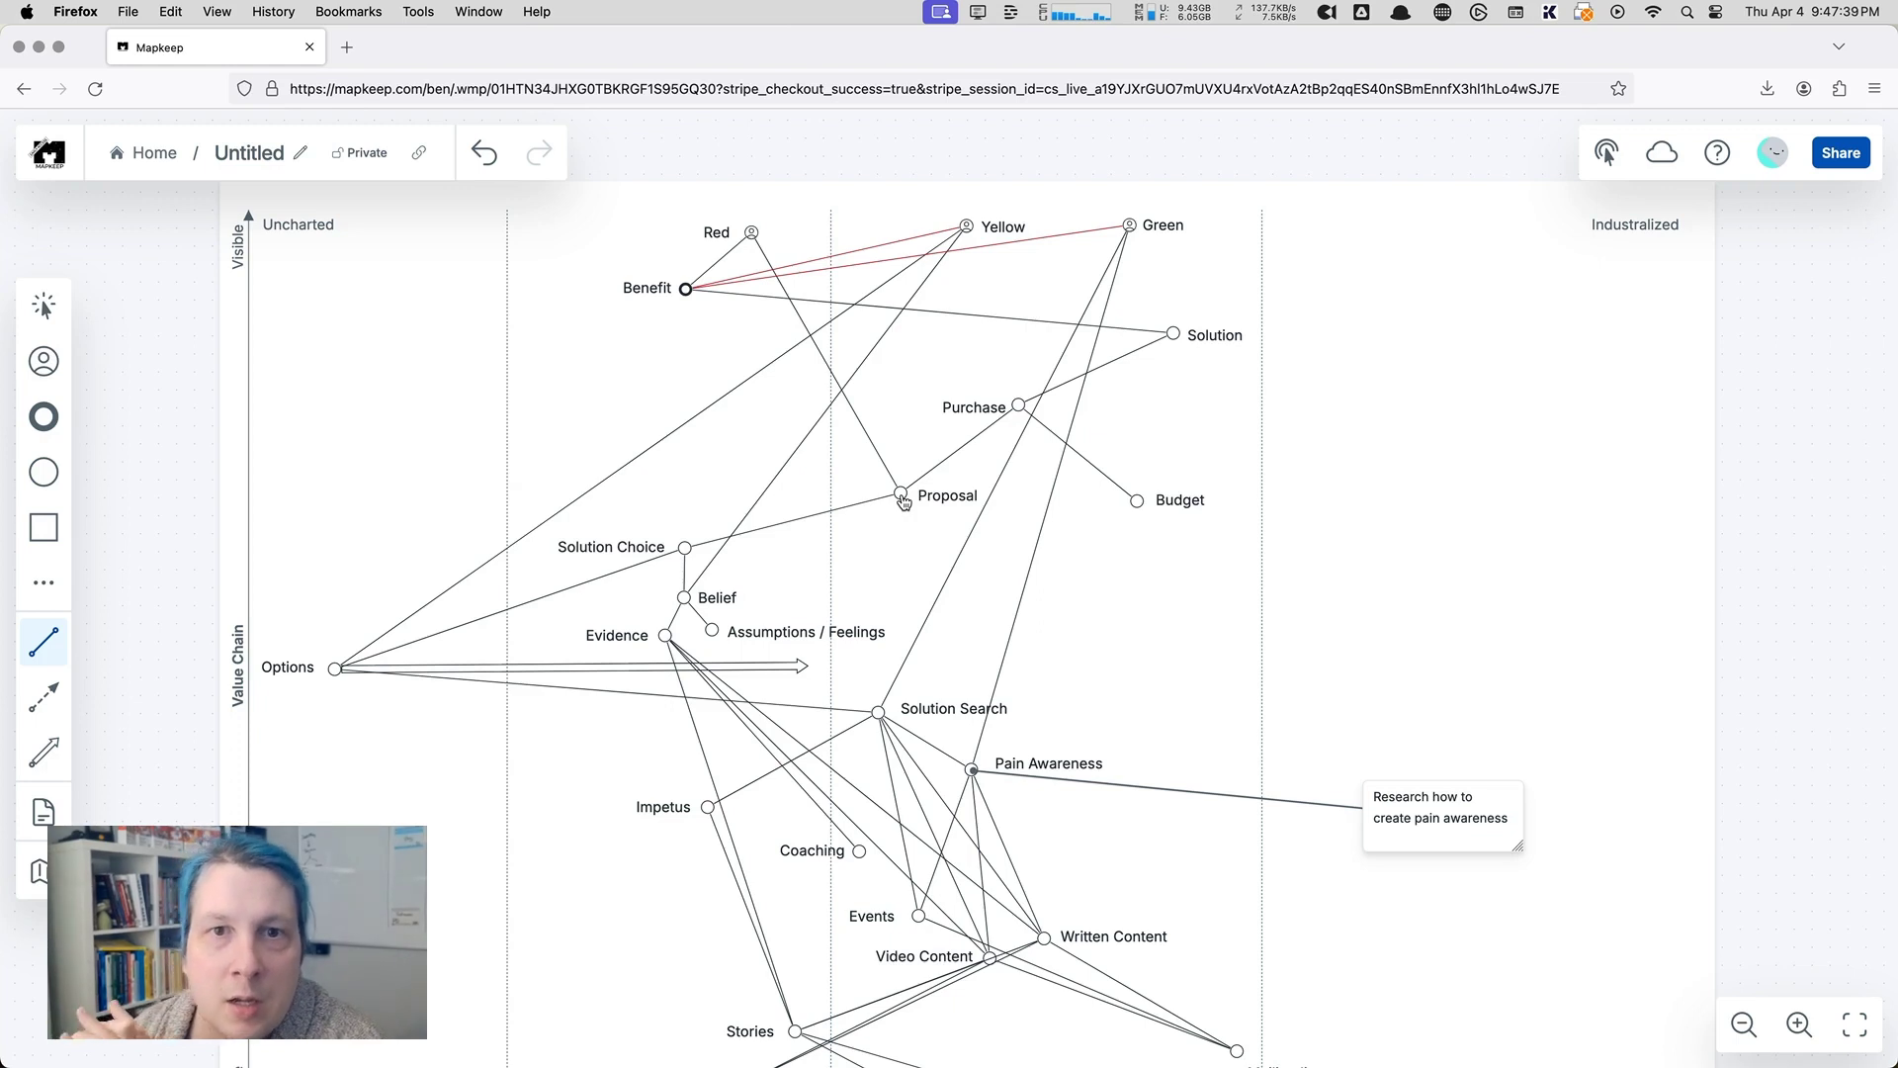
scroll(1164, 835, down, 3)
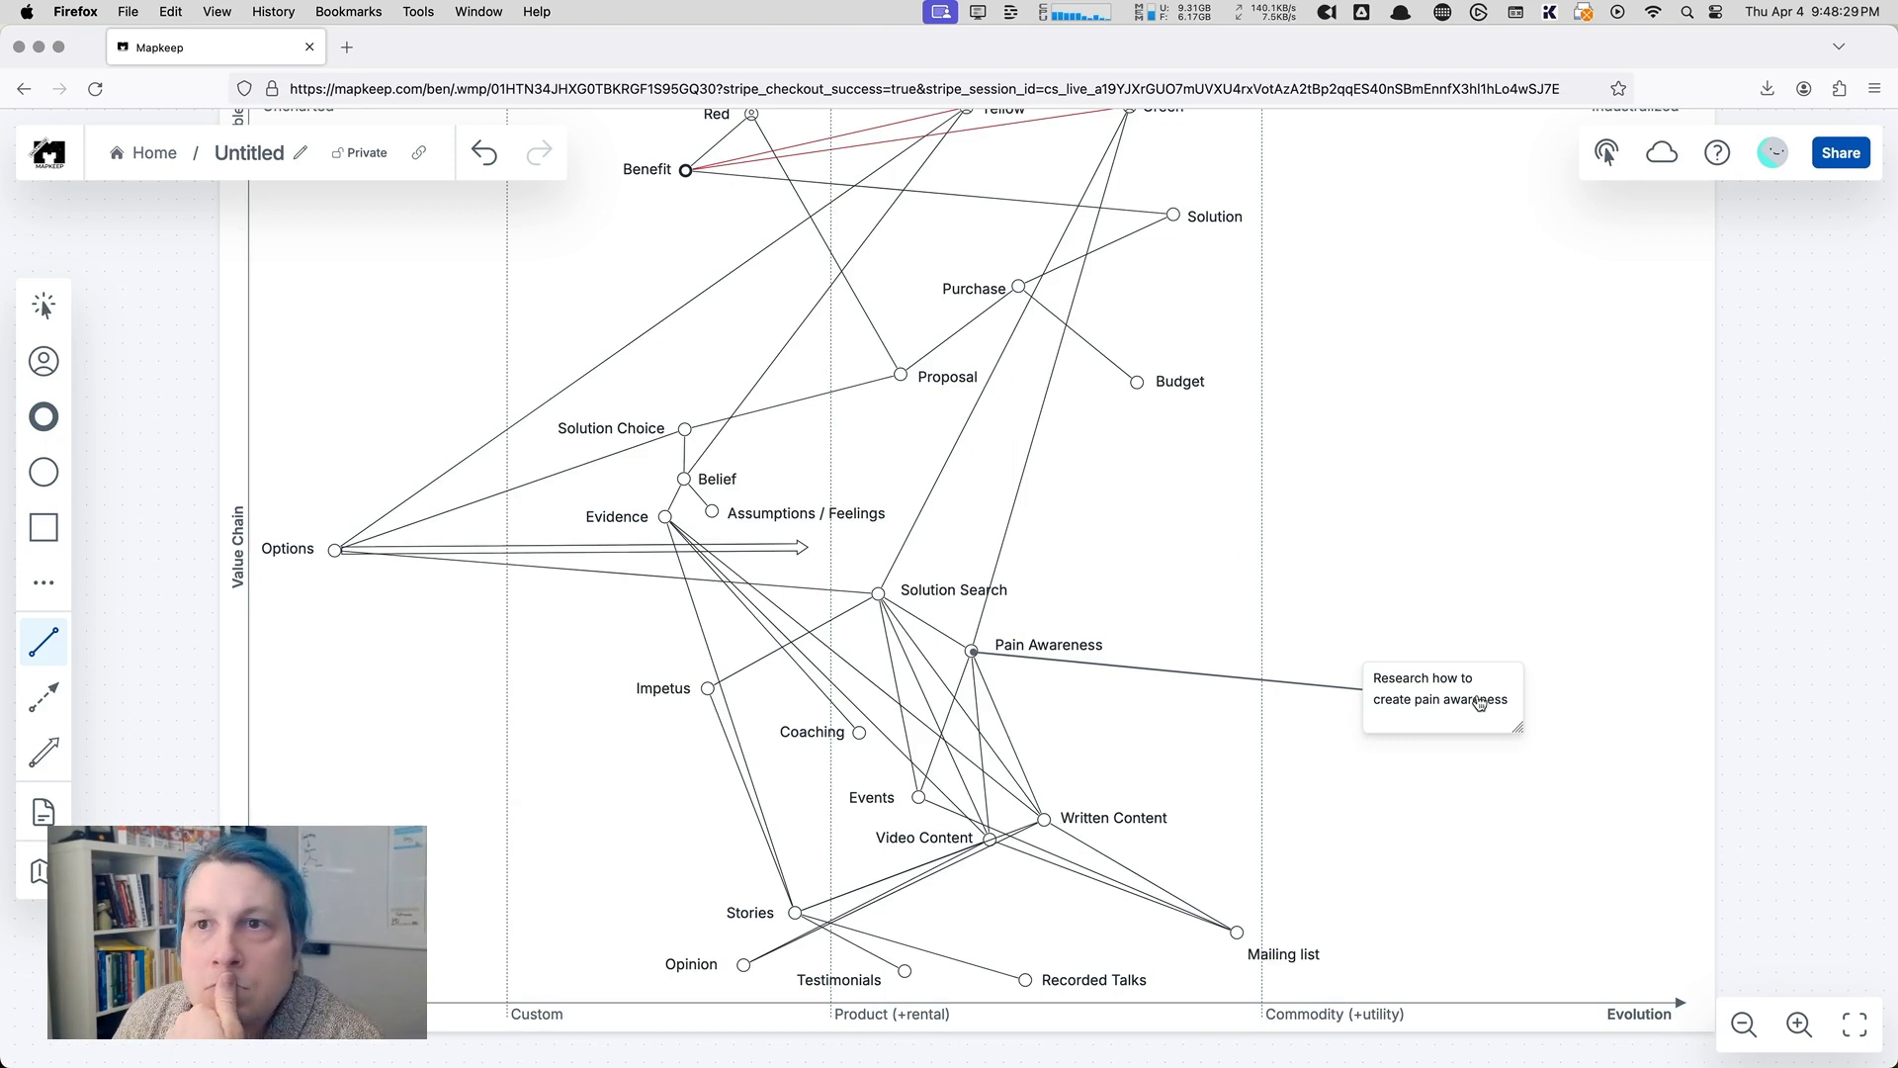
scroll(1527, 648, up, 1)
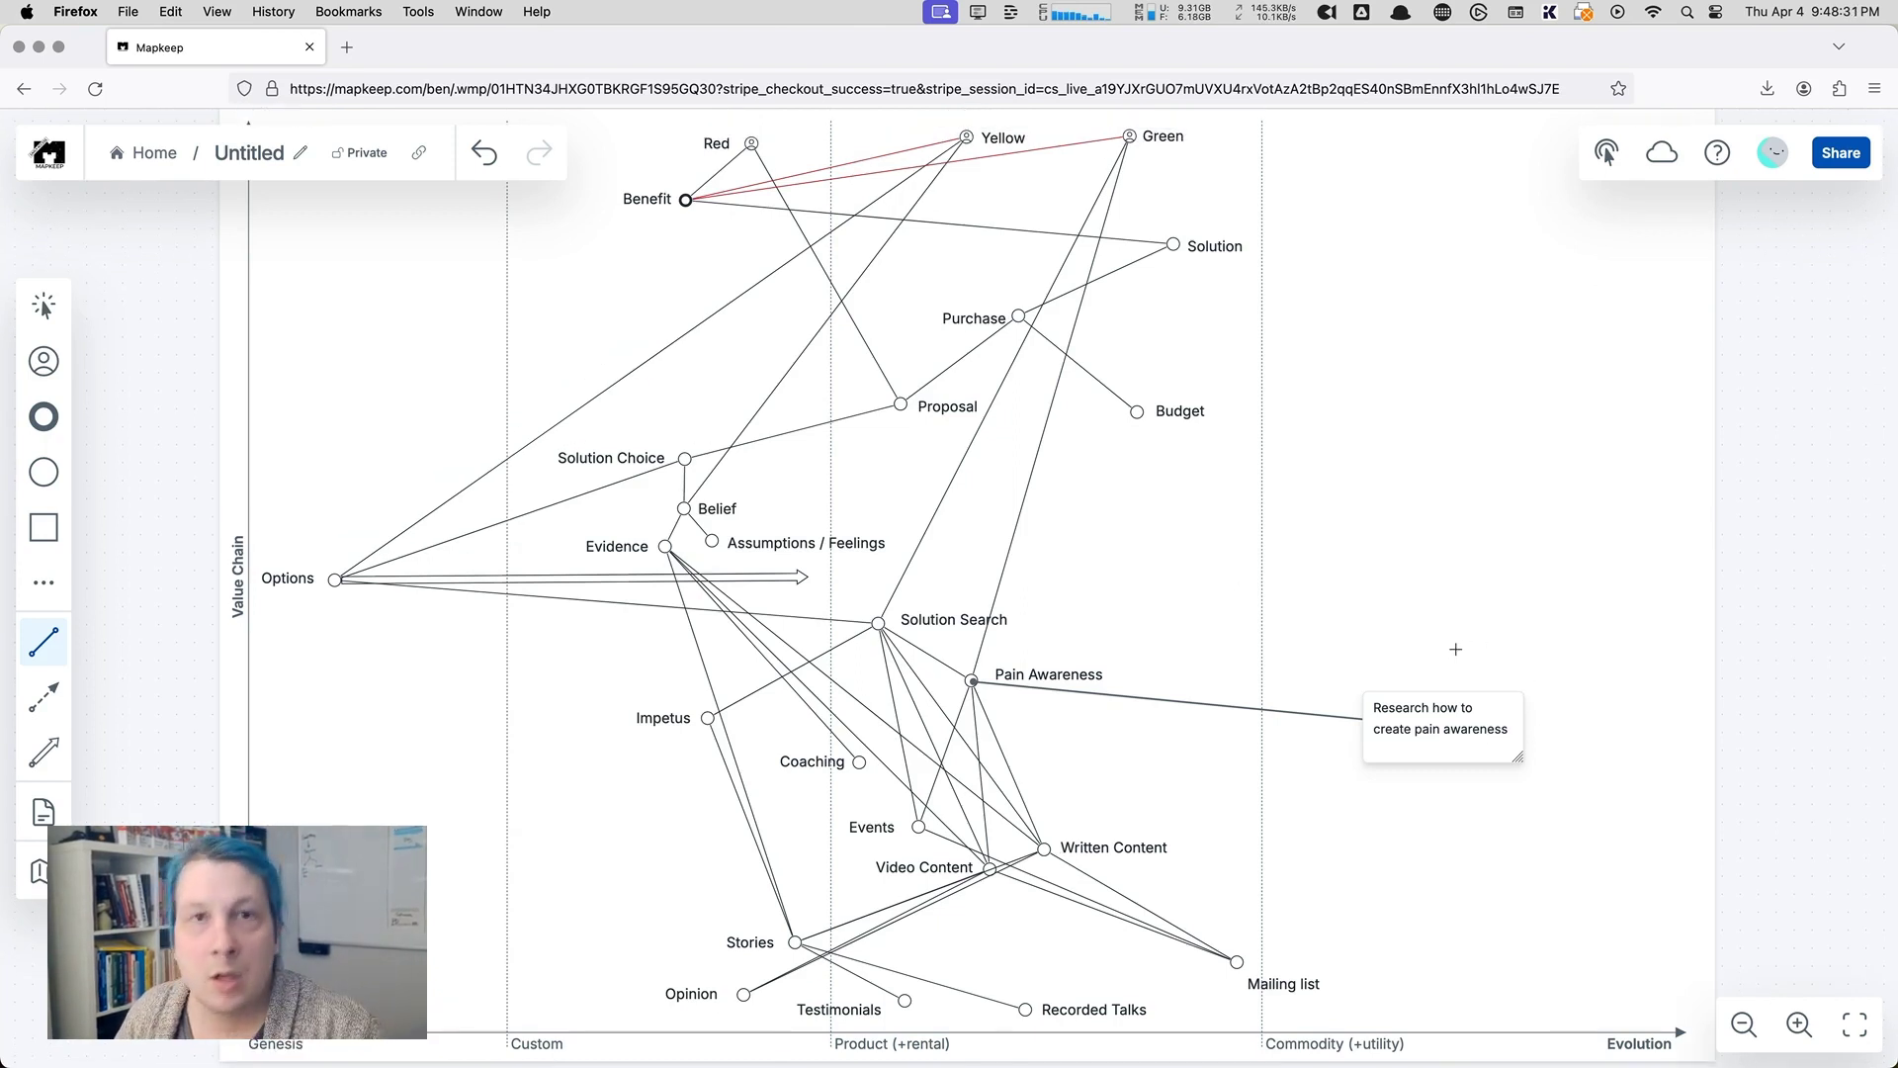
scroll(1415, 558, down, 5)
scroll(1414, 563, down, 1)
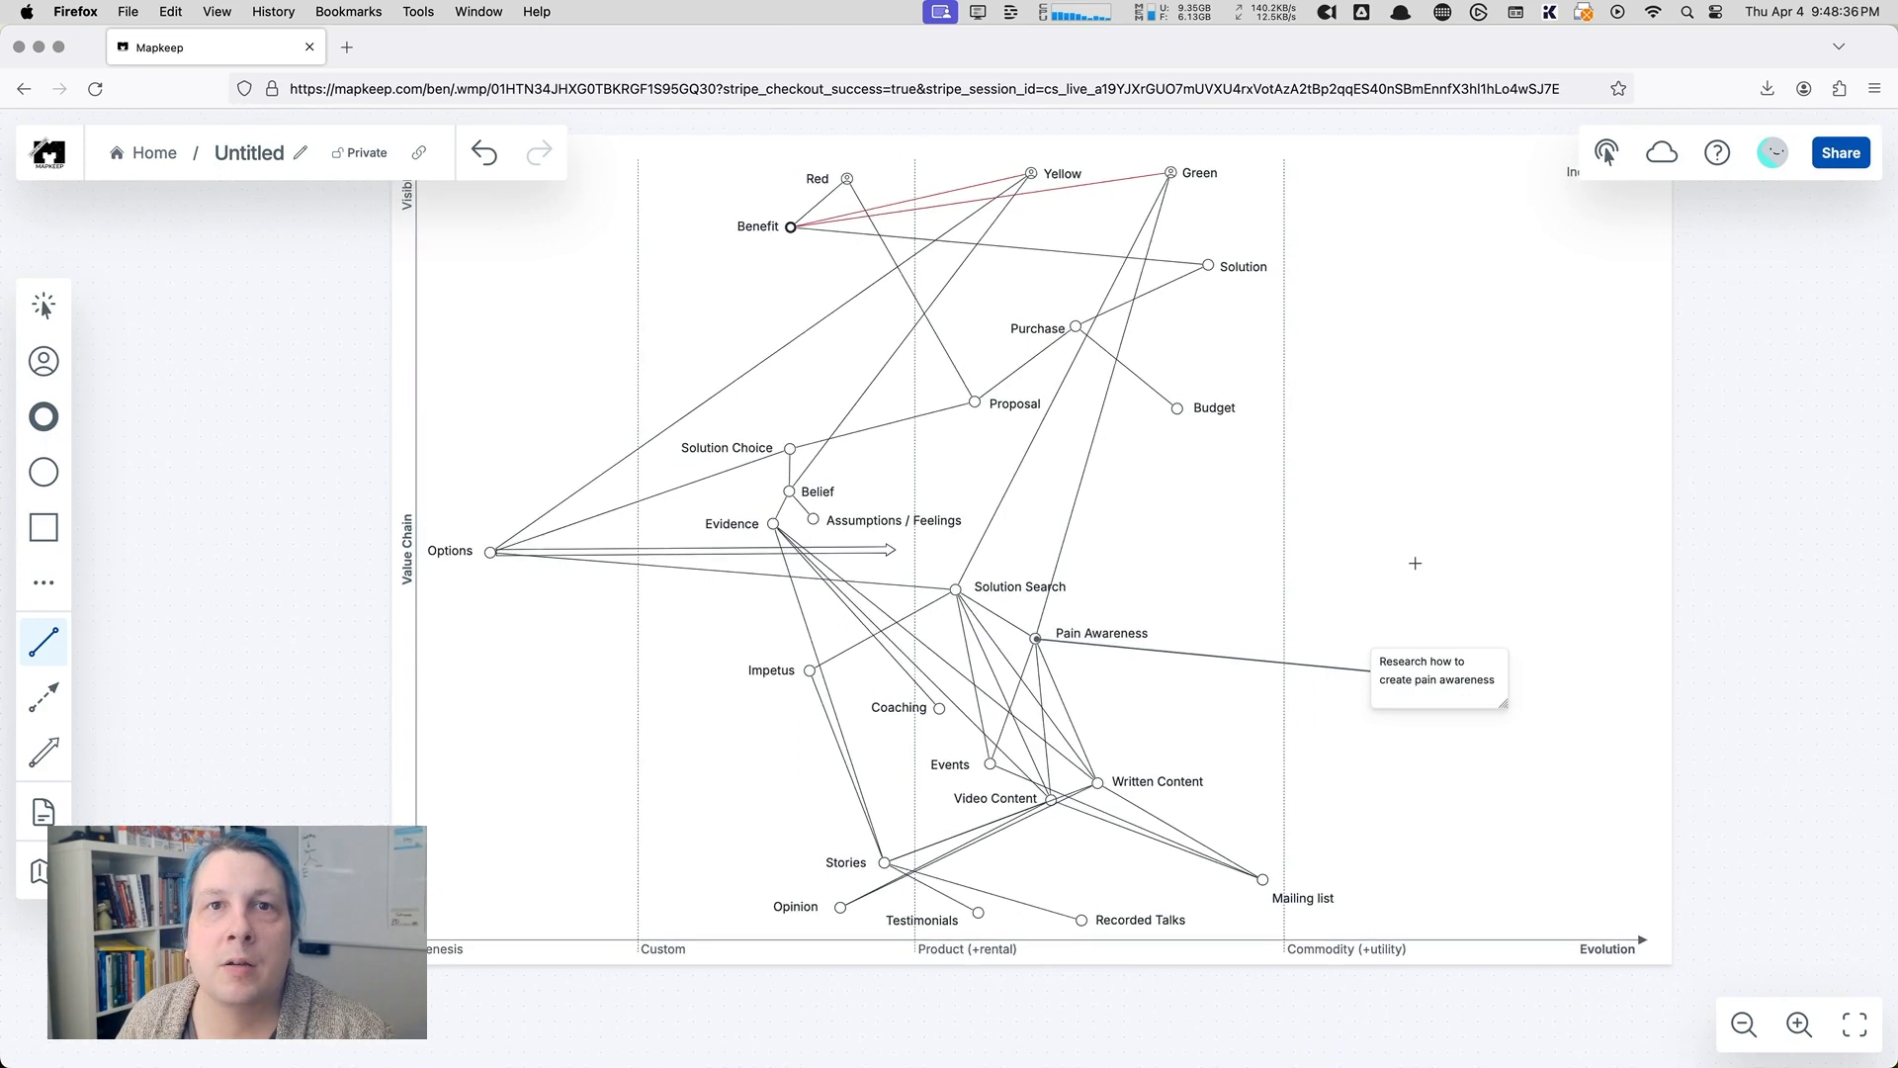
Step: Rename the untitled map as Buying Journey
scroll(1414, 563, up, 1)
click(300, 153)
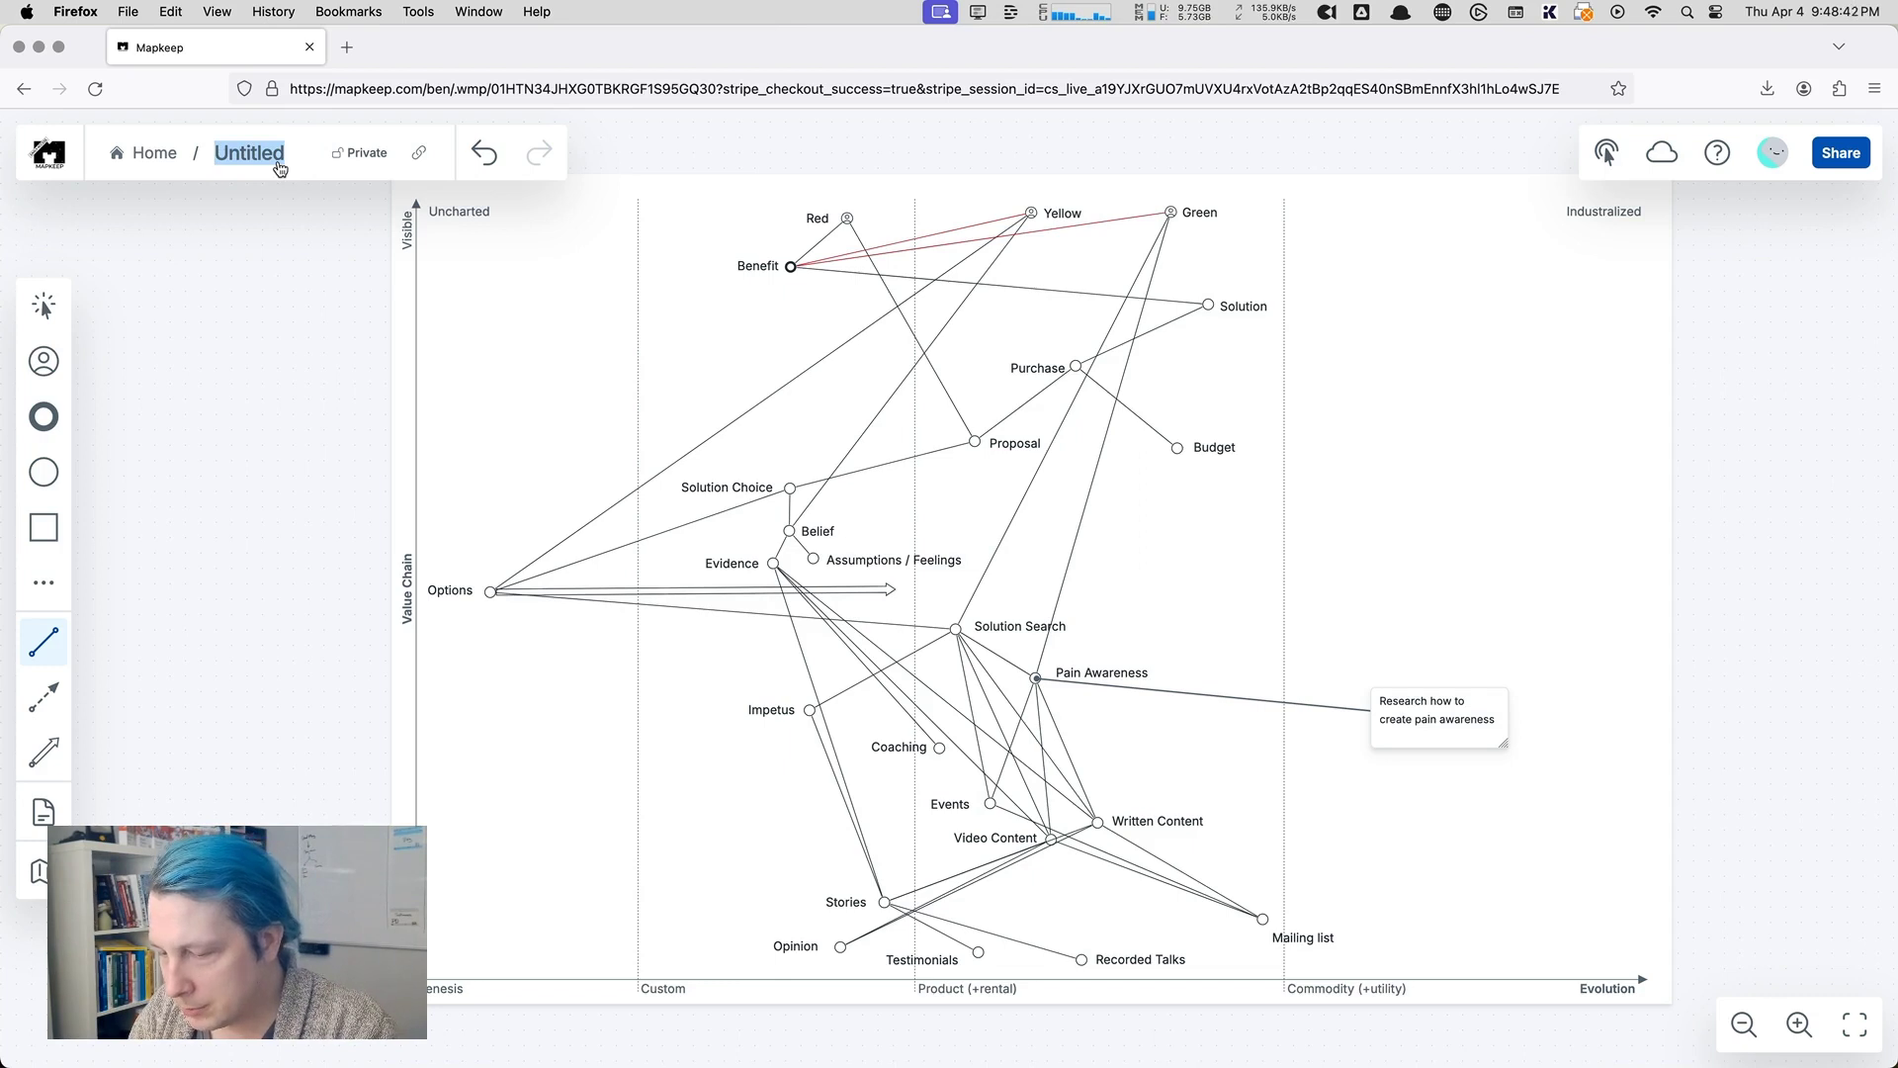
text(Buying Journey)
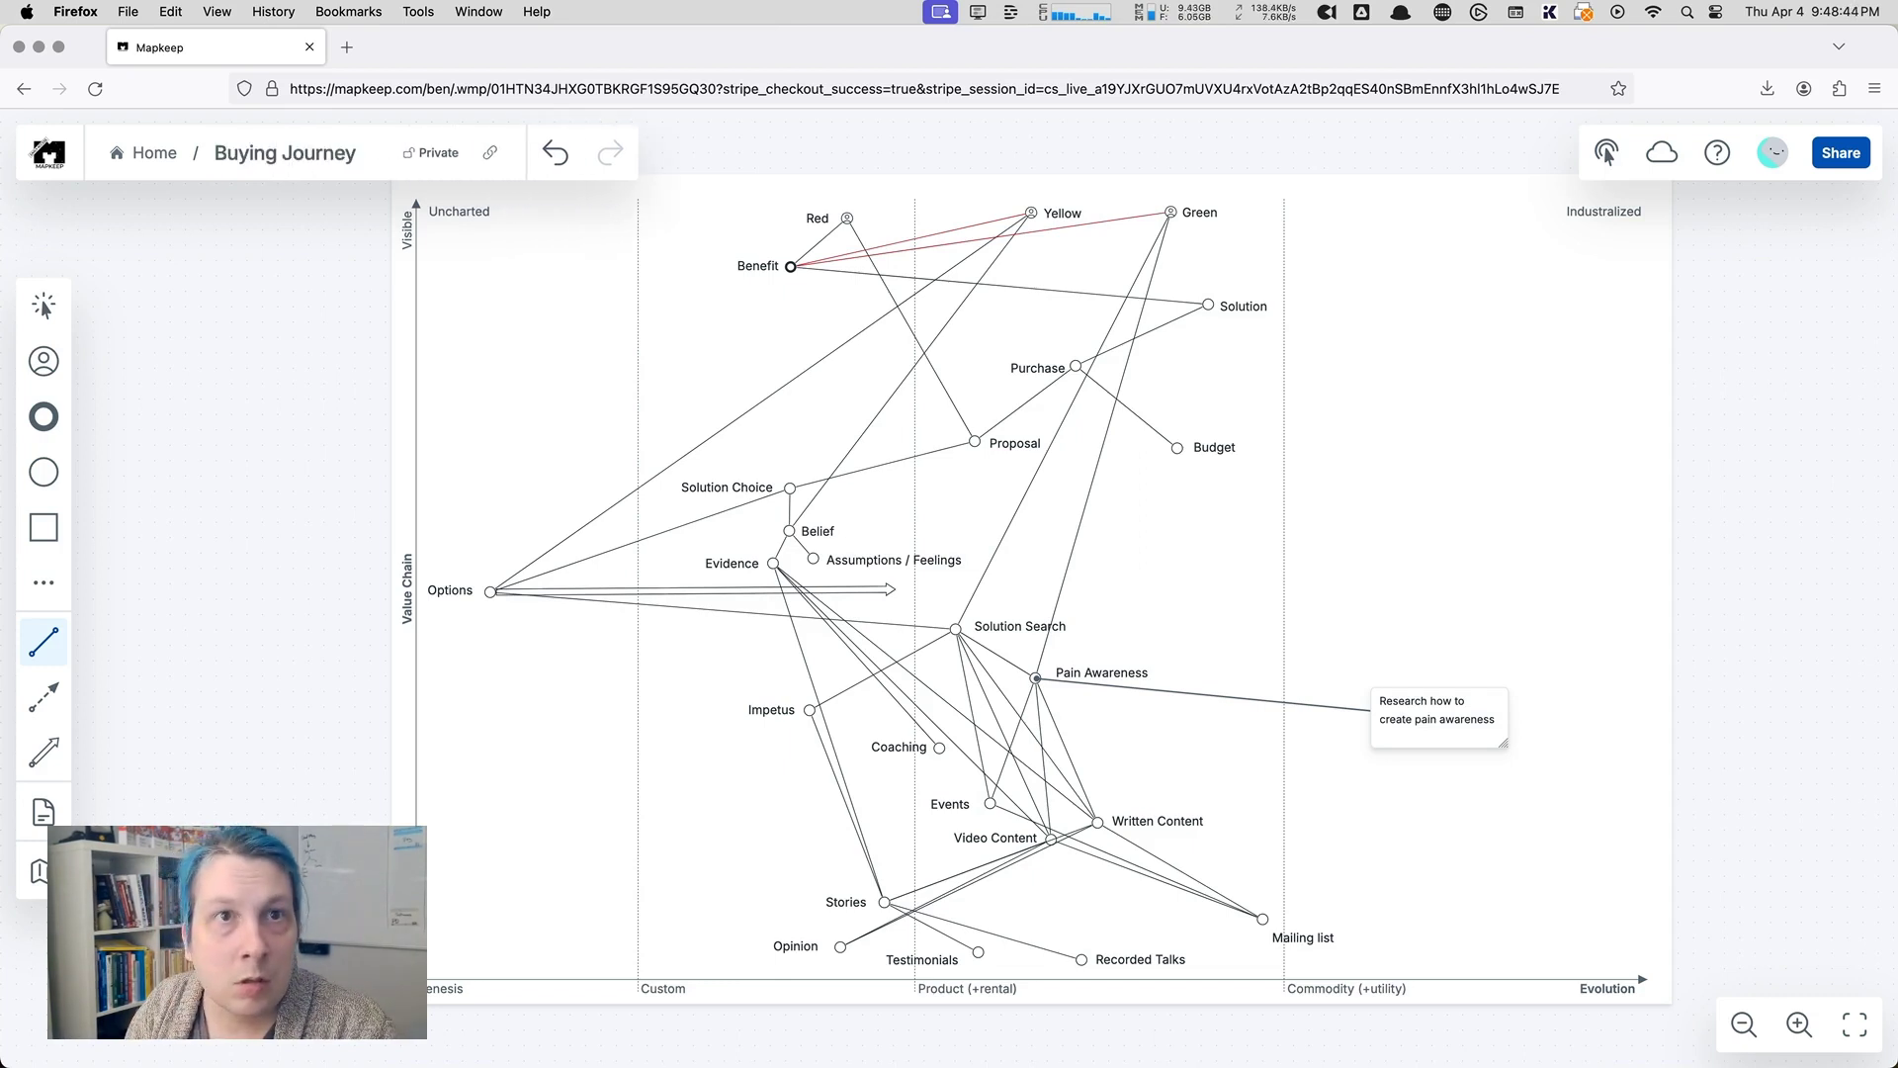